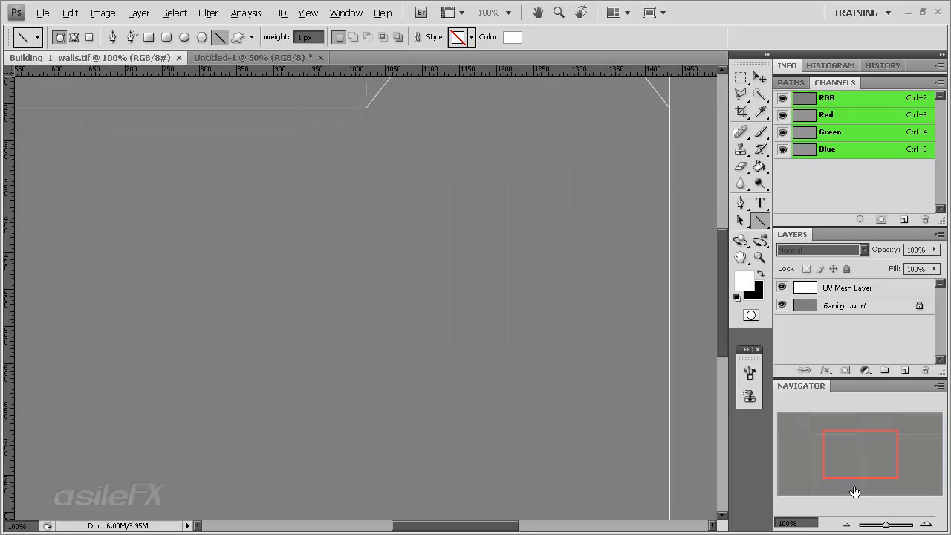
Examine the complete wall UV layout in Building_1_walls.tif and check the pixel dimensions offered for a new document
click(842, 520)
click(842, 521)
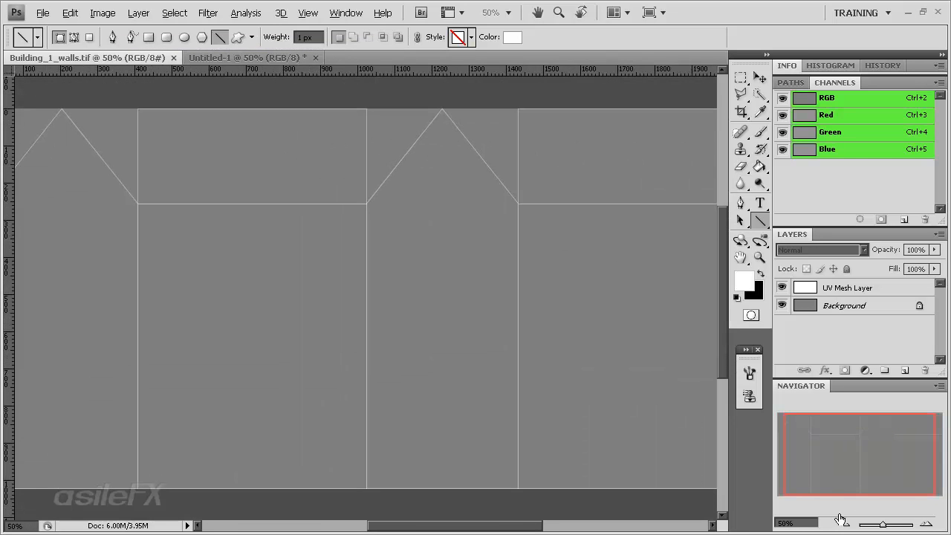
drag(824, 435, 803, 431)
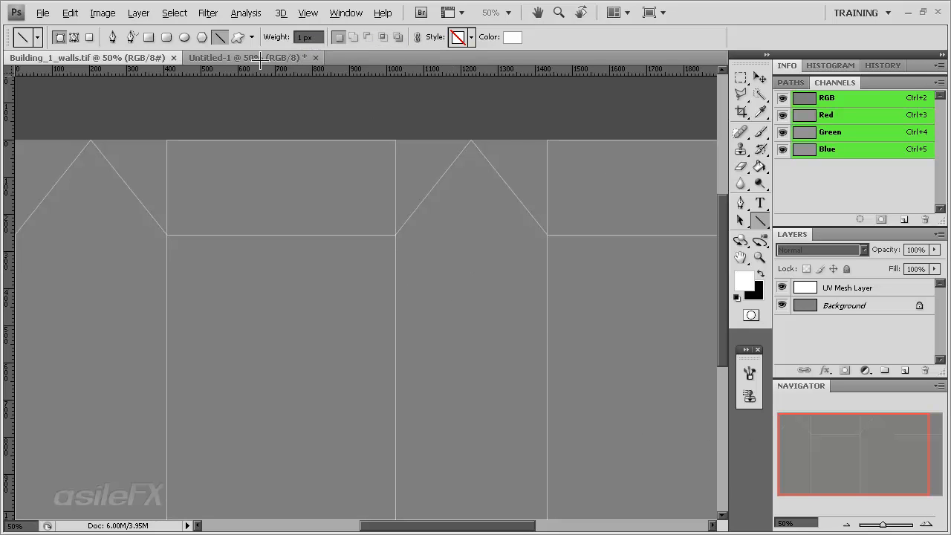
drag(853, 435, 878, 436)
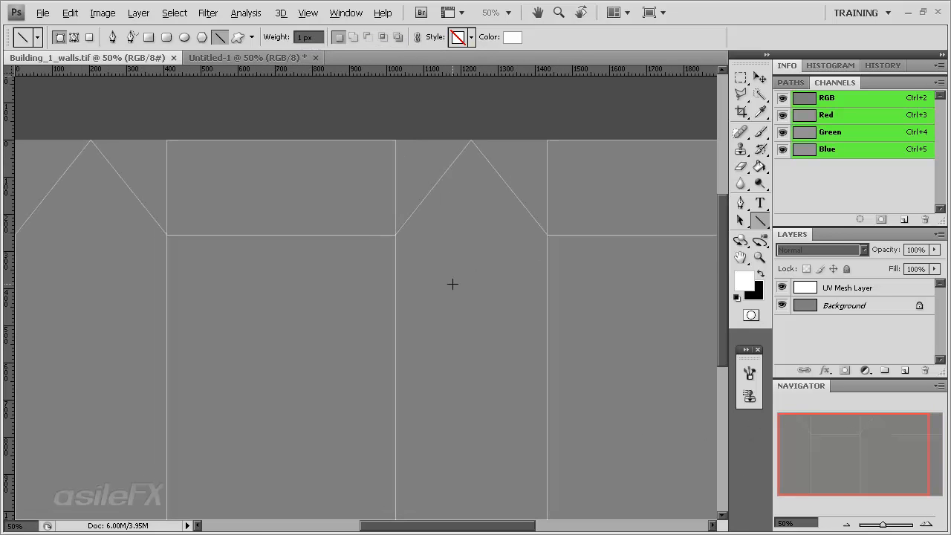
click(846, 524)
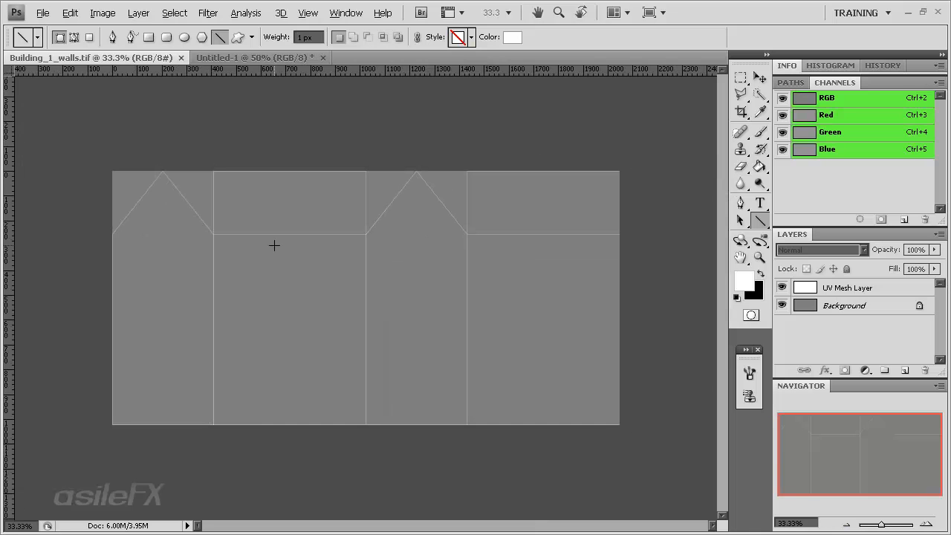
click(252, 57)
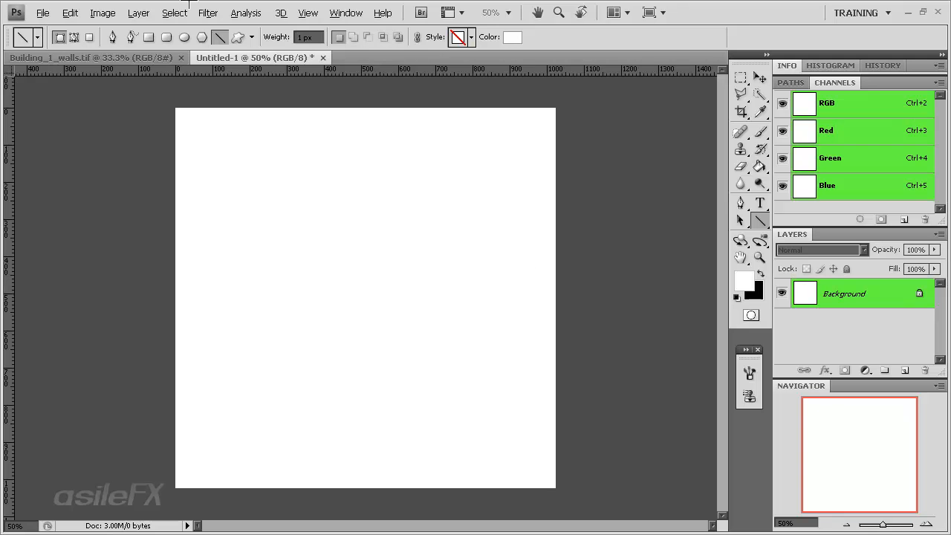
click(45, 13)
click(56, 30)
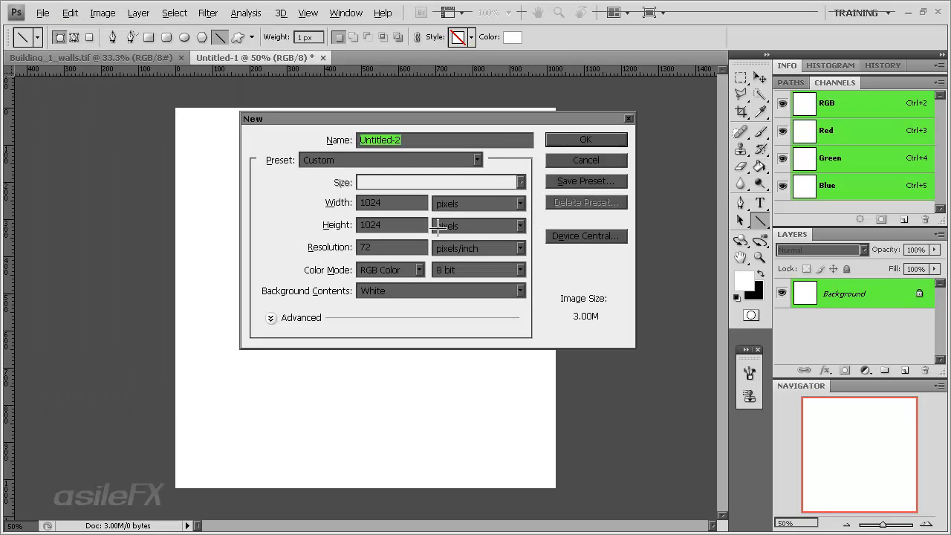
click(614, 159)
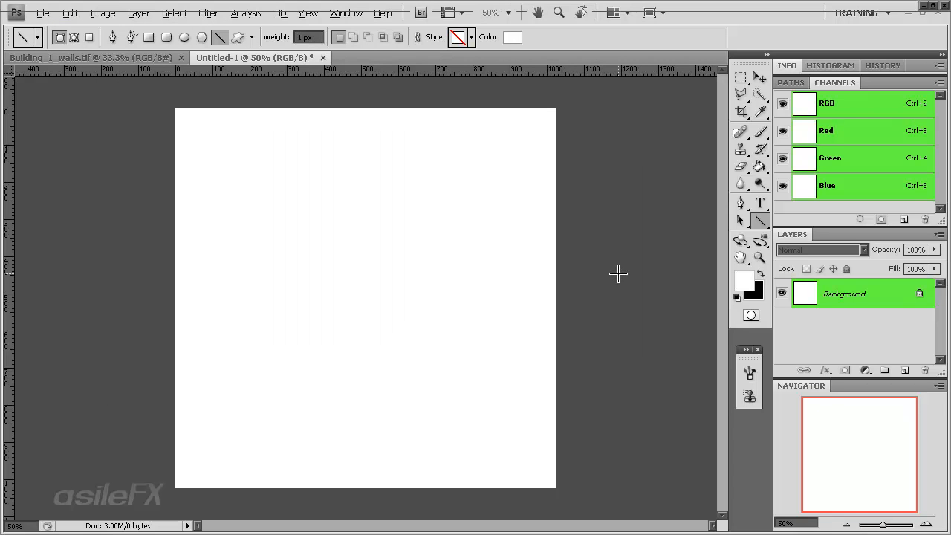
click(89, 57)
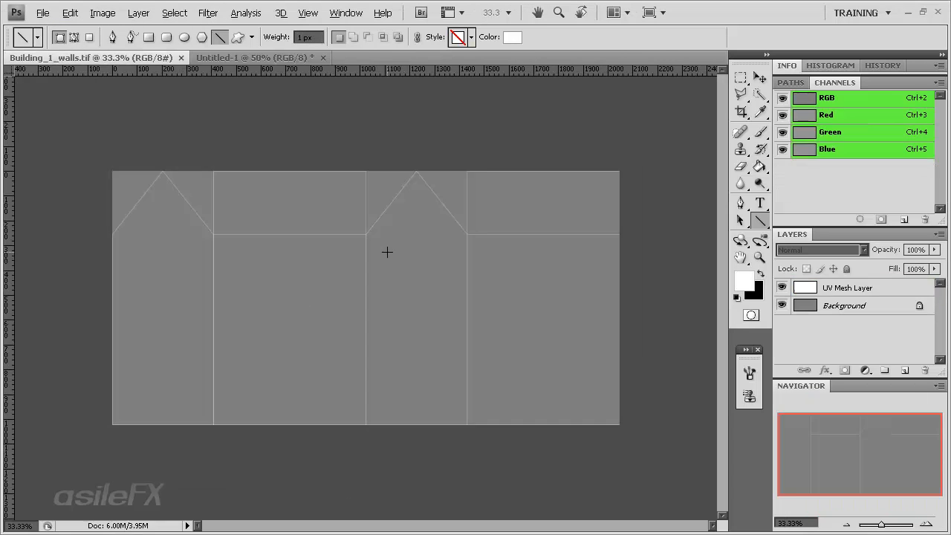
In Untitled-1, draw a black 8 px vertical line across the full canvas height, about 220 px from the left edge
click(223, 57)
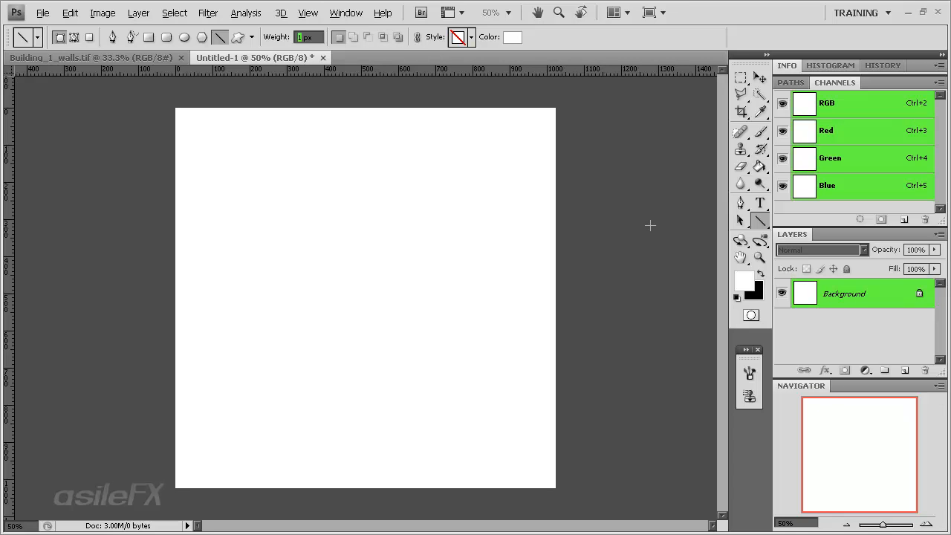
text(8)
right_click(756, 216)
click(845, 274)
click(759, 274)
drag(257, 104, 285, 496)
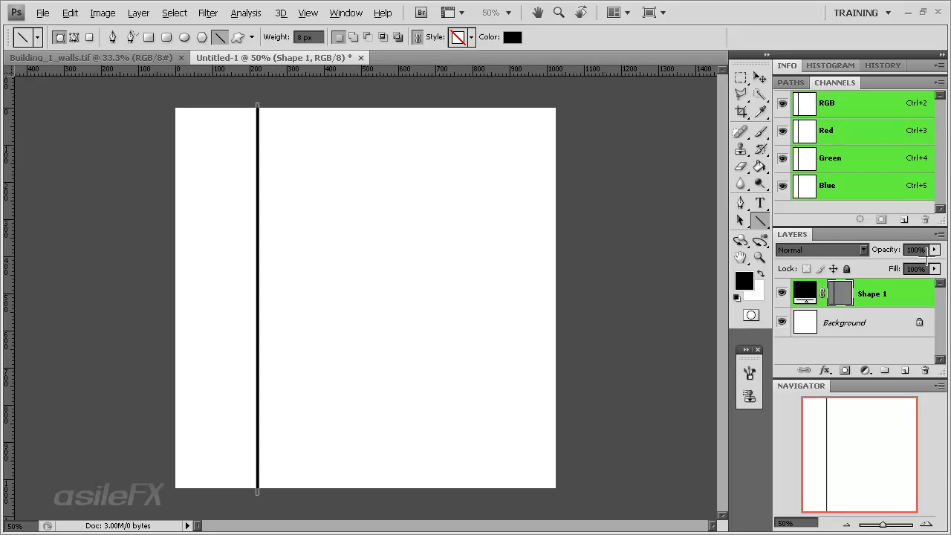
Rasterize the line's shape layer and move the line flush against the canvas's left edge
right_click(852, 305)
click(870, 335)
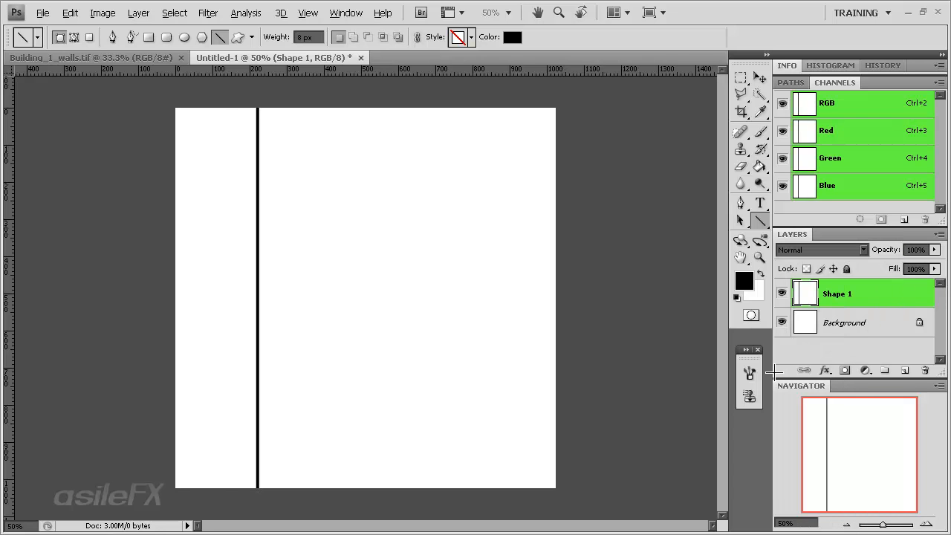
key(v)
drag(344, 270, 295, 265)
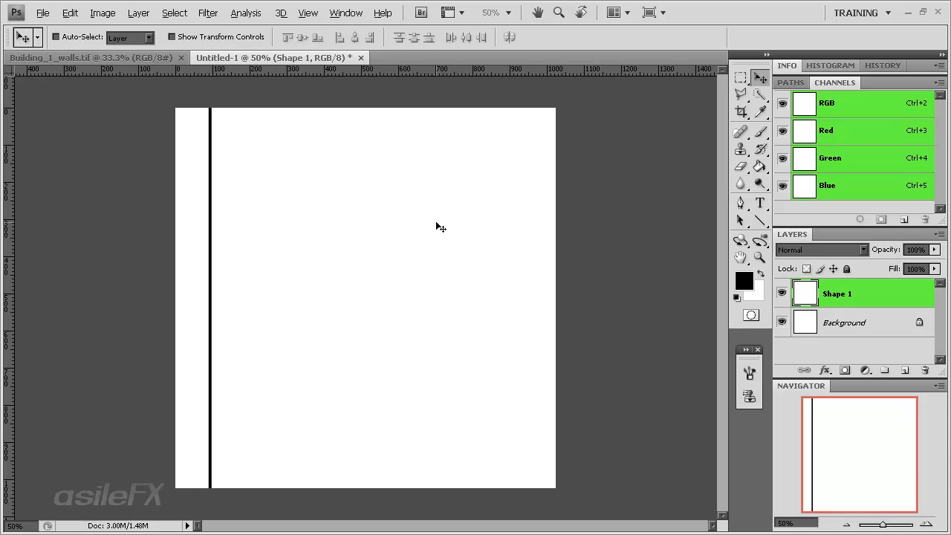
mouse_move(361, 252)
mouse_down()
mouse_move(450, 272)
mouse_move(324, 266)
mouse_move(346, 261)
mouse_up()
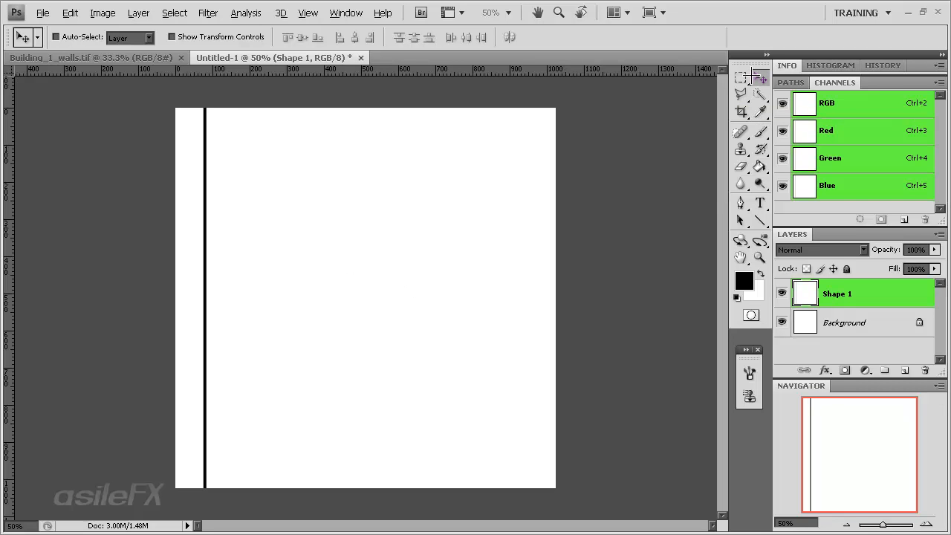
drag(274, 275, 284, 275)
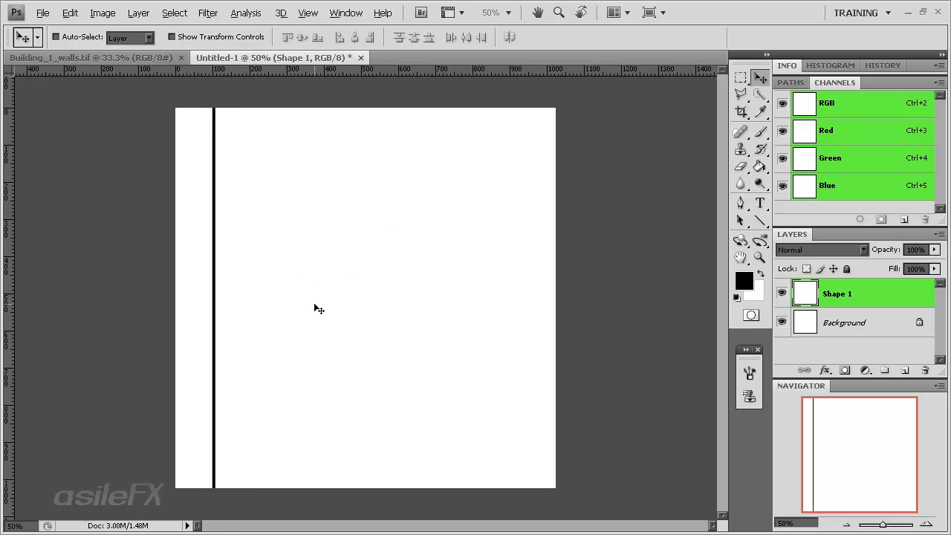
key(alt)
key(alt)
drag(313, 279, 273, 277)
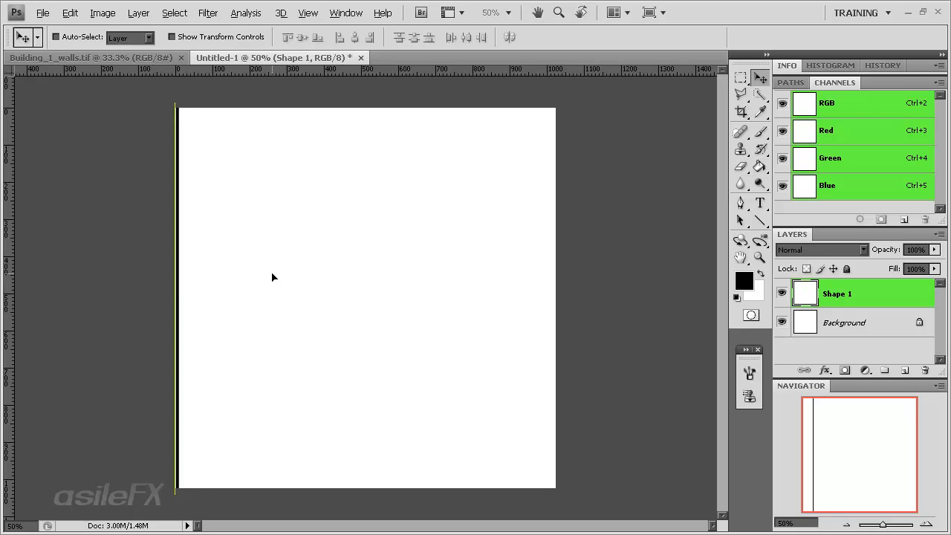
Duplicate the vertical line four times, spacing the copies unevenly at about 170, 330, 480 and 690 px across the canvas
drag(201, 320, 445, 308)
shift+click(879, 326)
shift+click(882, 352)
drag(367, 330, 417, 346)
scroll(828, 335, down, 1)
click(830, 348)
scroll(907, 340, down, 2)
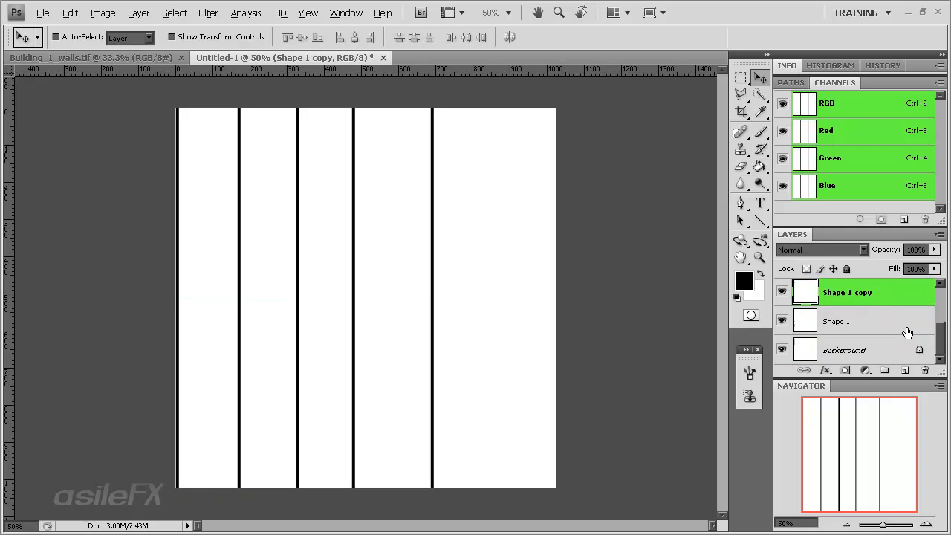
Duplicate the rightmost line and place the copy about 880 px from the canvas's left edge
click(908, 331)
mouse_move(323, 320)
mouse_down()
mouse_move(335, 321)
mouse_move(323, 320)
mouse_up()
scroll(894, 335, up, 3)
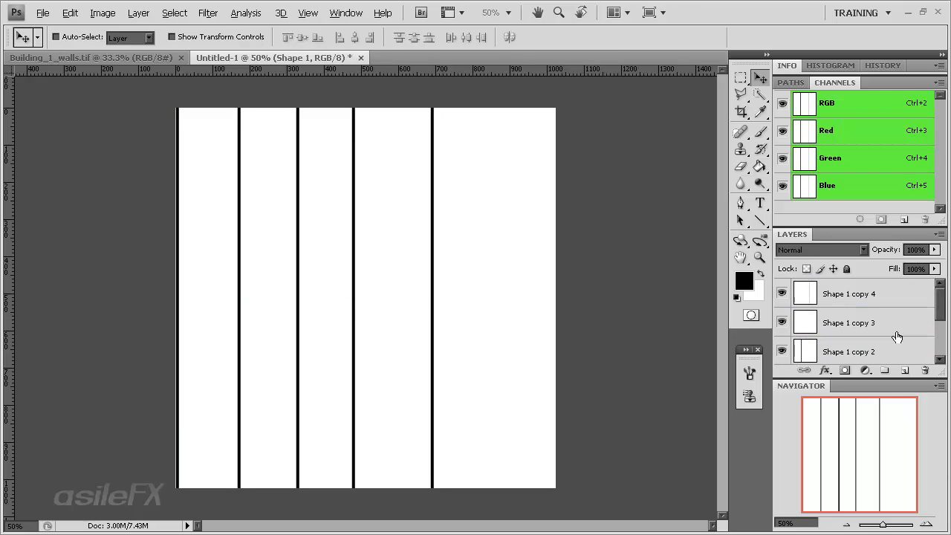
click(872, 300)
drag(446, 298, 516, 322)
shift+click(827, 320)
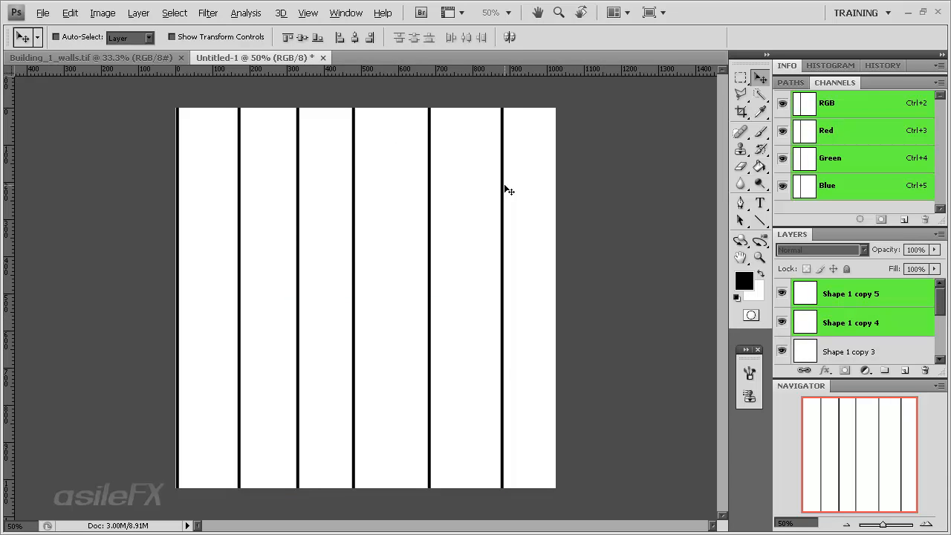
Shift the four rightmost lines about 28 px to the right, and move the last line back to about 880 px
scroll(868, 346, down, 1)
shift+click(886, 323)
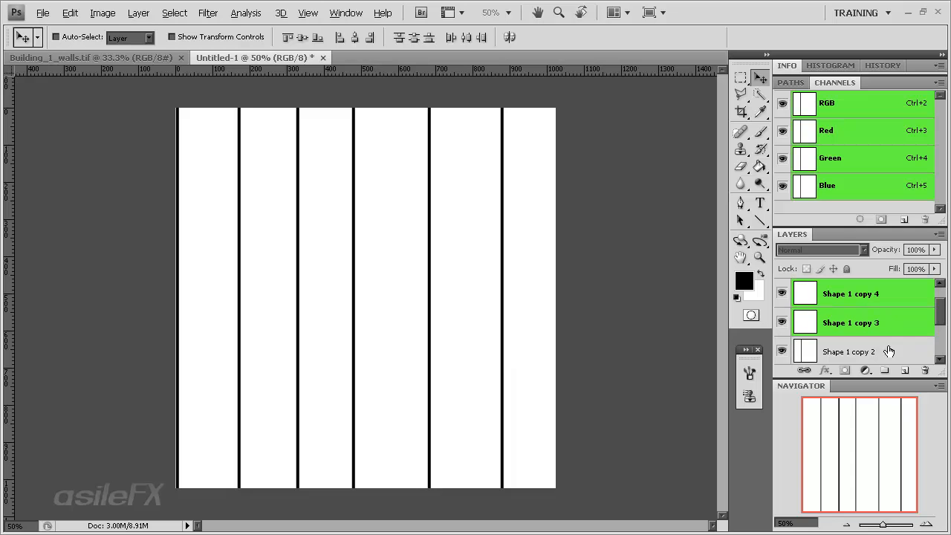
shift+click(888, 351)
mouse_move(411, 331)
mouse_down()
mouse_move(426, 335)
mouse_move(418, 312)
mouse_move(408, 313)
mouse_up()
scroll(916, 333, up, 1)
ctrl+click(870, 351)
key(ctrl+z)
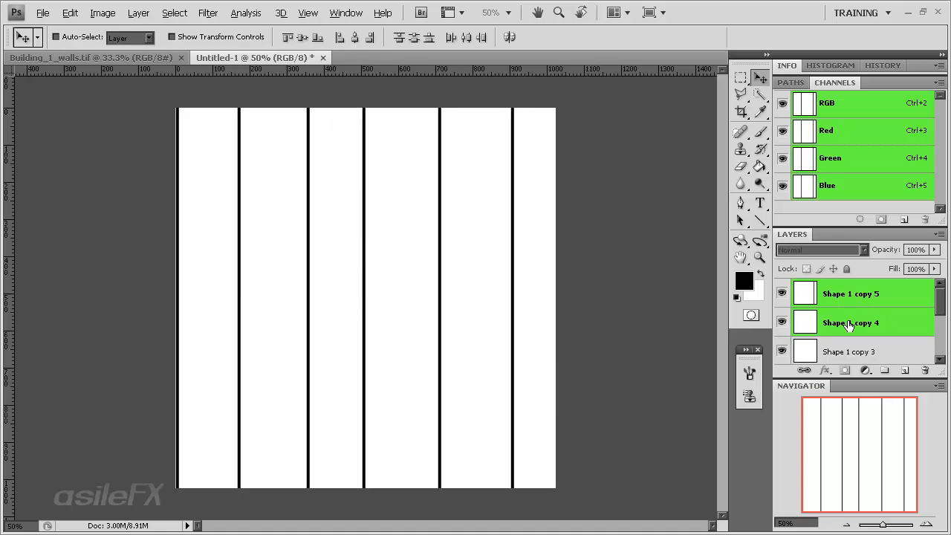
click(888, 302)
mouse_move(448, 310)
mouse_down()
mouse_move(456, 314)
mouse_move(439, 315)
mouse_up()
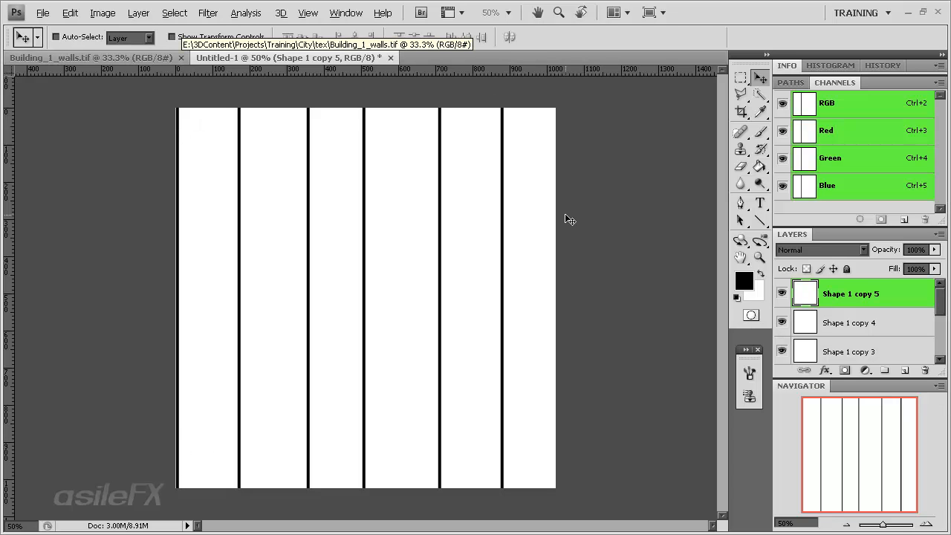
Move all six line layers together about 60 px to the right, leaving a gap at both canvas edges
scroll(895, 318, down, 3)
shift+click(899, 324)
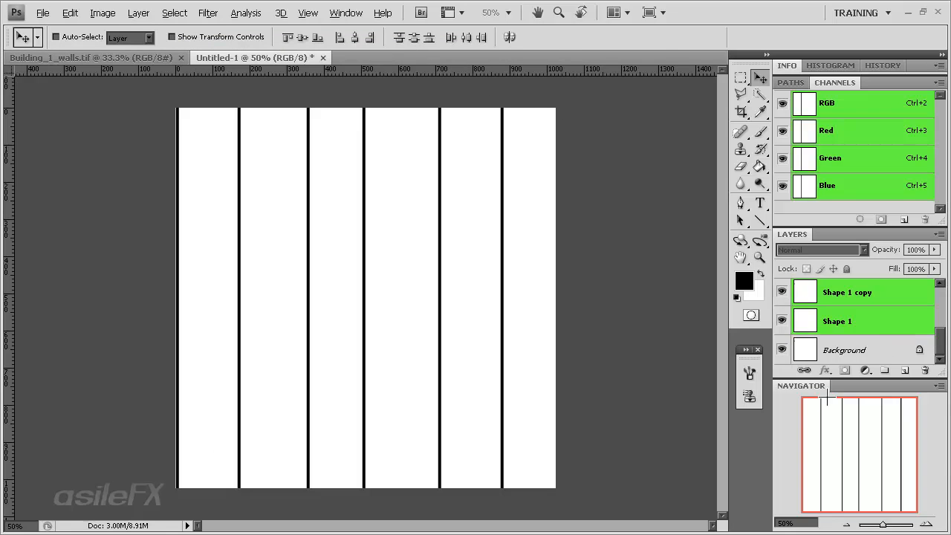
scroll(868, 344, up, 3)
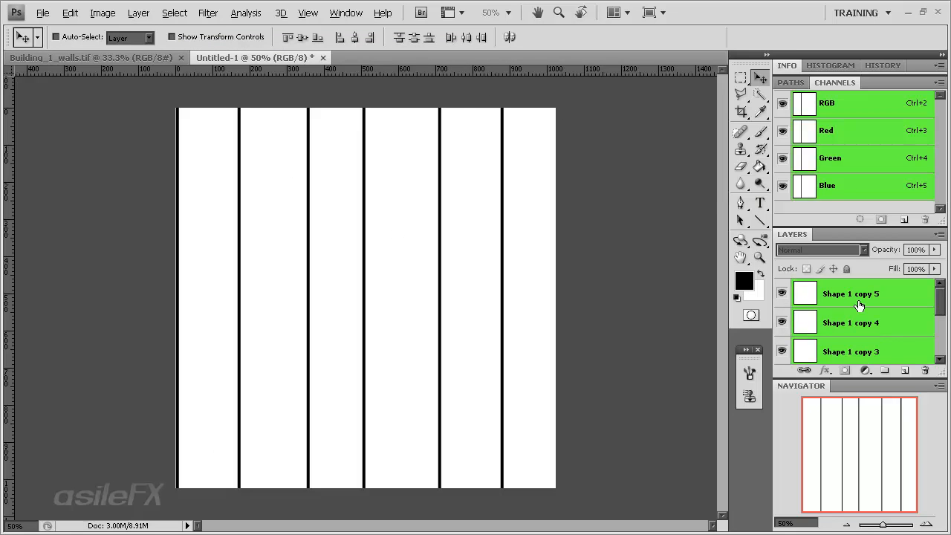
scroll(899, 343, down, 3)
drag(433, 306, 454, 301)
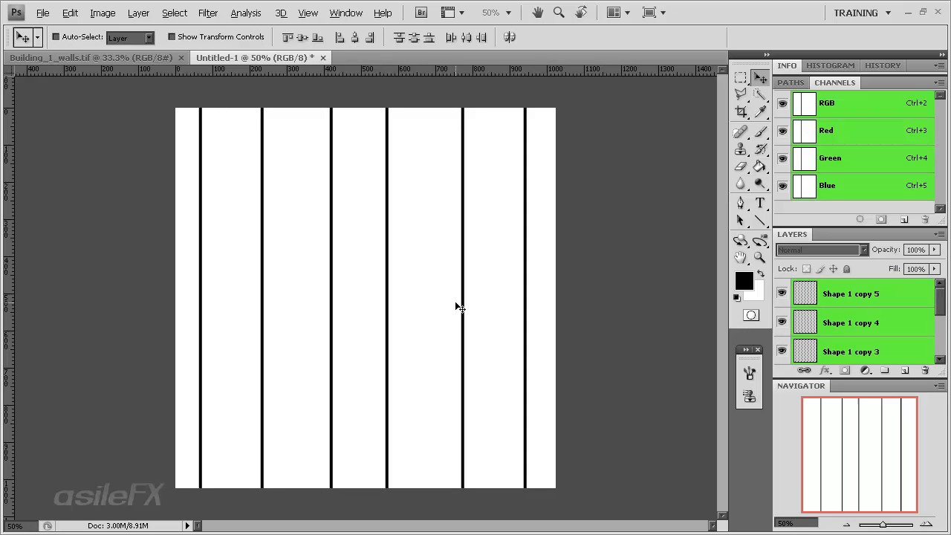
Try moving the rightmost line to the left part of the canvas, and undo that move
click(860, 311)
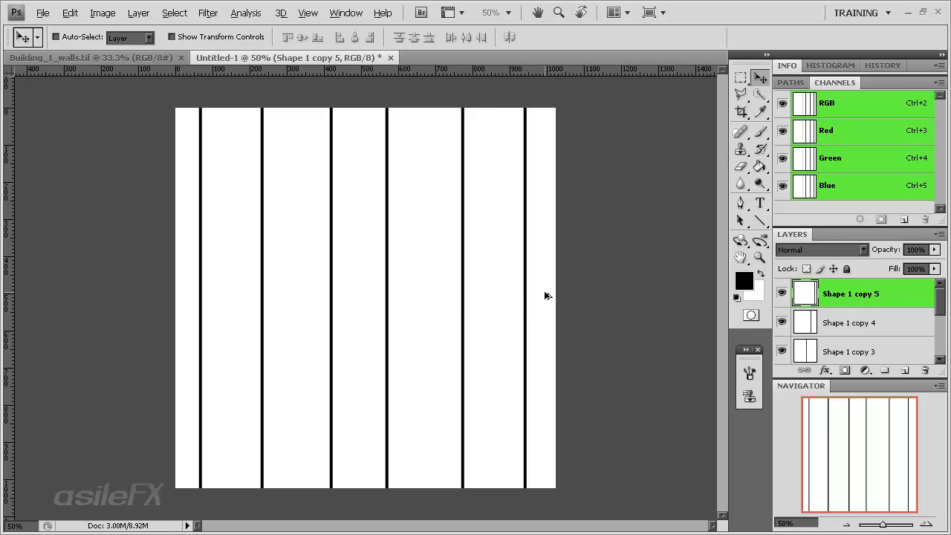
drag(560, 290, 249, 287)
key(ctrl+z)
Select all line layers together with the Background and flatten the image
scroll(855, 342, down, 3)
scroll(859, 351, up, 3)
scroll(812, 343, down, 4)
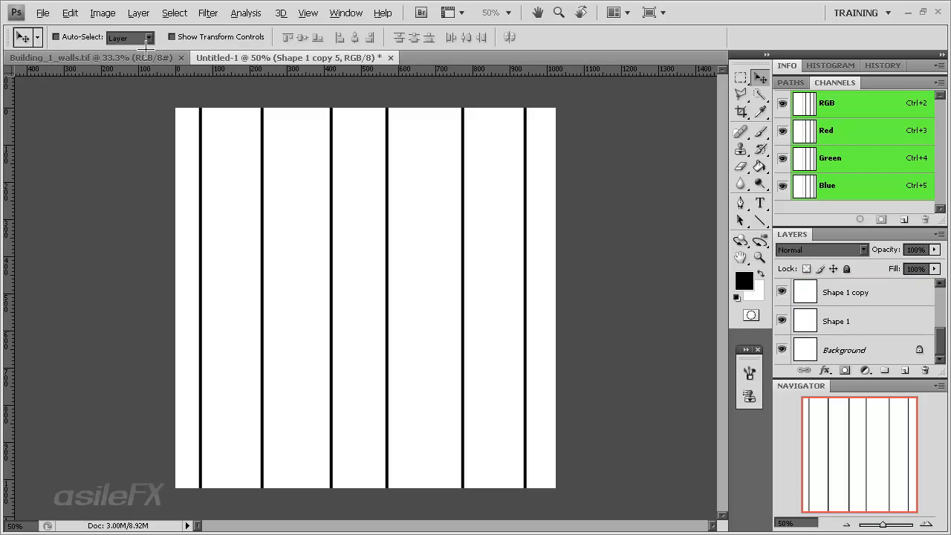
shift+click(865, 350)
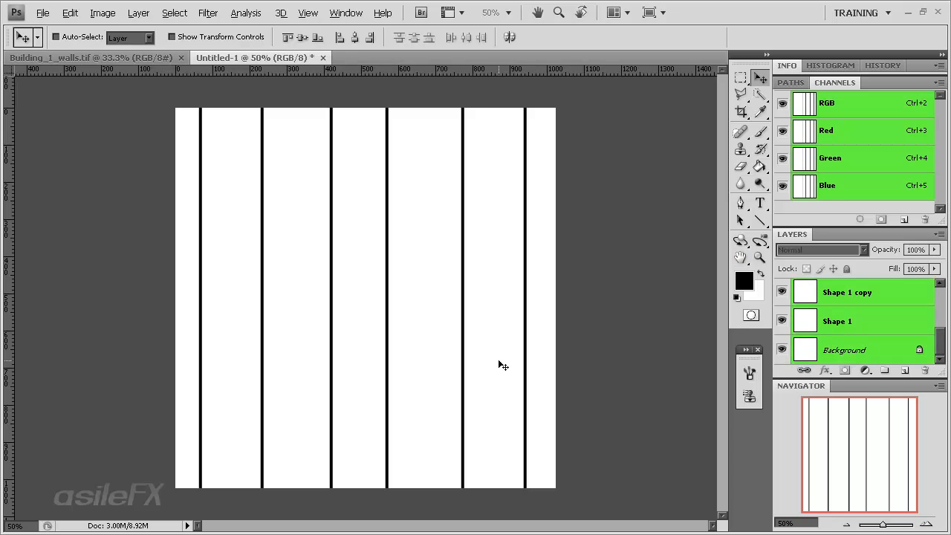
click(138, 12)
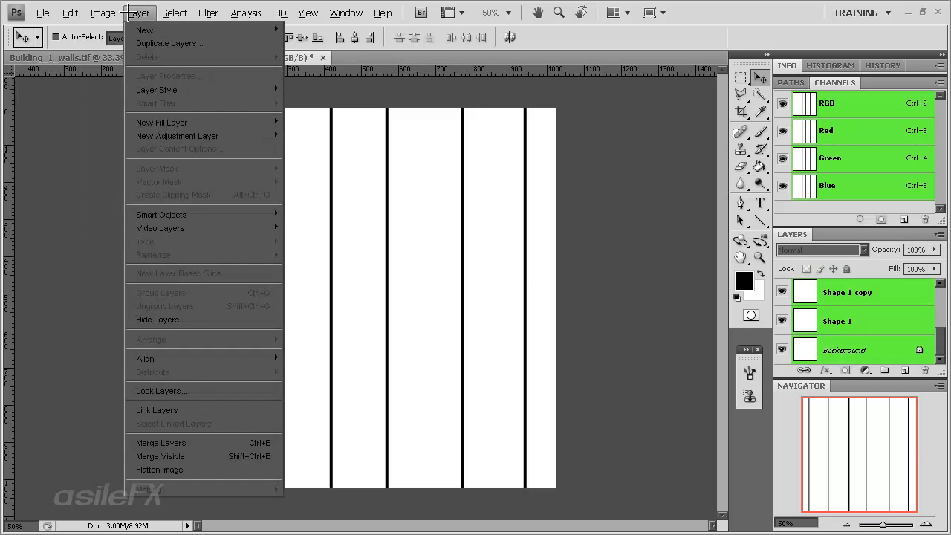
click(208, 471)
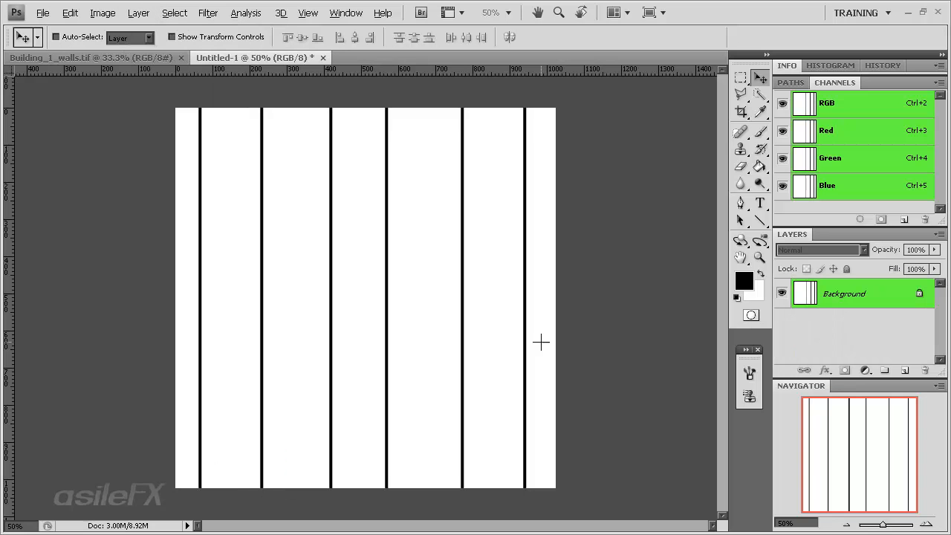
Select the whole canvas and define it as a pattern named "Brick 1"
key(ctrl+a)
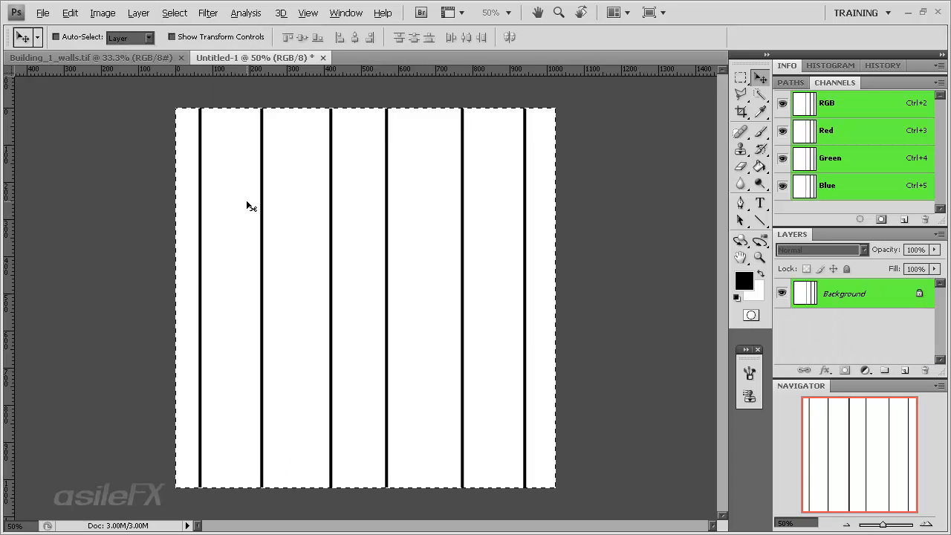
click(98, 12)
mouse_move(82, 12)
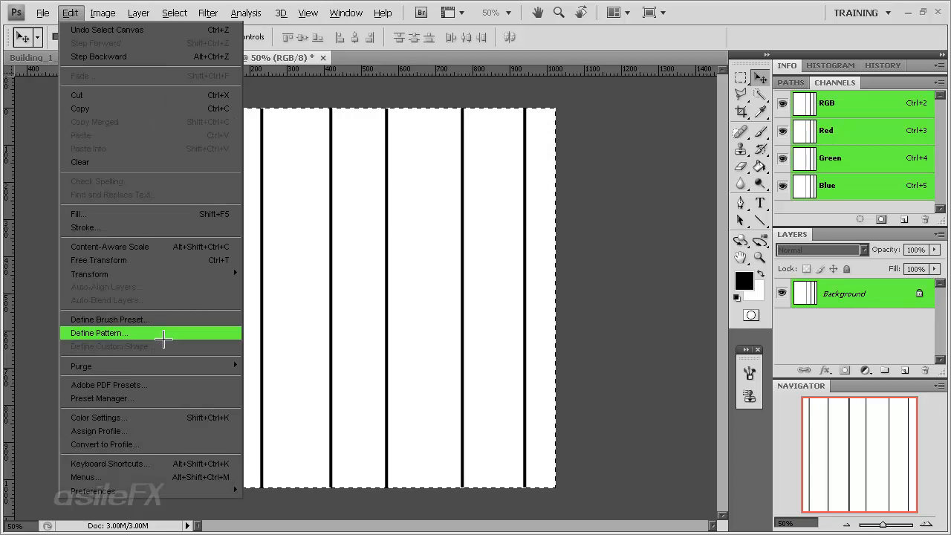
click(221, 335)
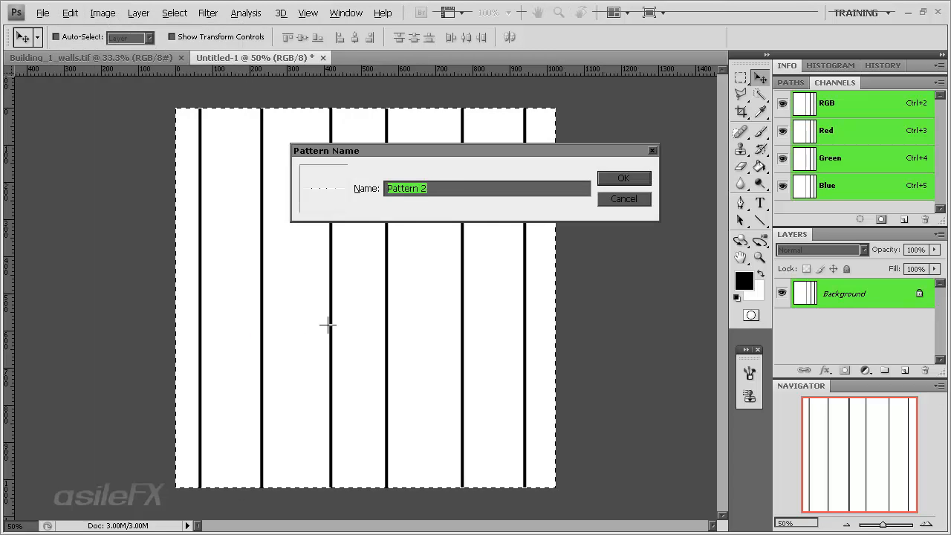
text(Brick 1)
key(Return)
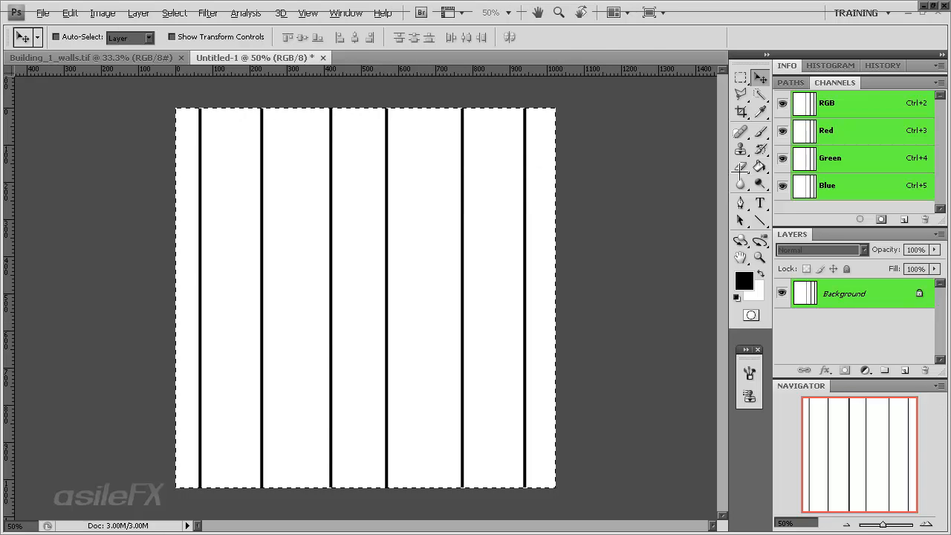
Delete the Flatten Image state from the history to bring back the separate line layers
click(882, 66)
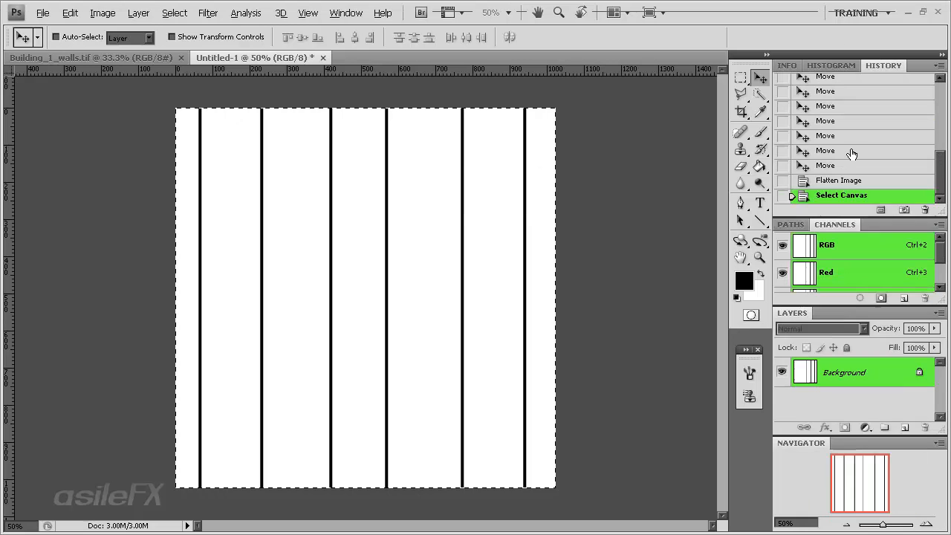
click(850, 181)
right_click(851, 181)
click(877, 202)
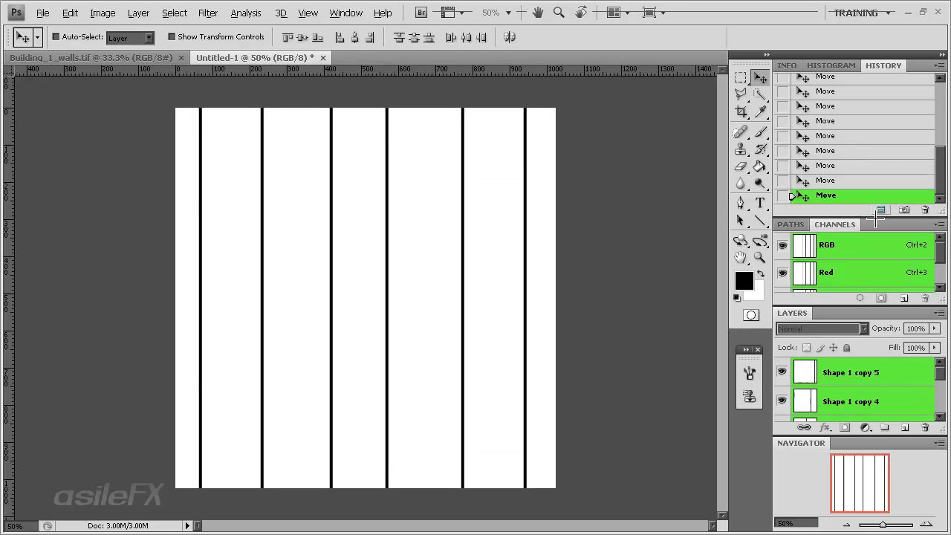
Hide the five Shape 1 copy layers so that only the leftmost line on Shape 1 and the Background are shown
click(781, 373)
click(784, 401)
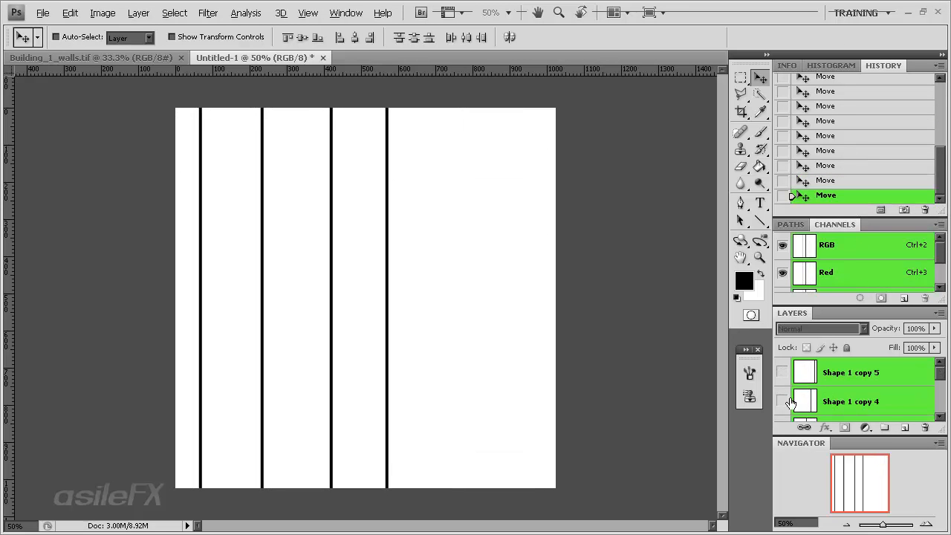
scroll(789, 401, down, 3)
click(783, 372)
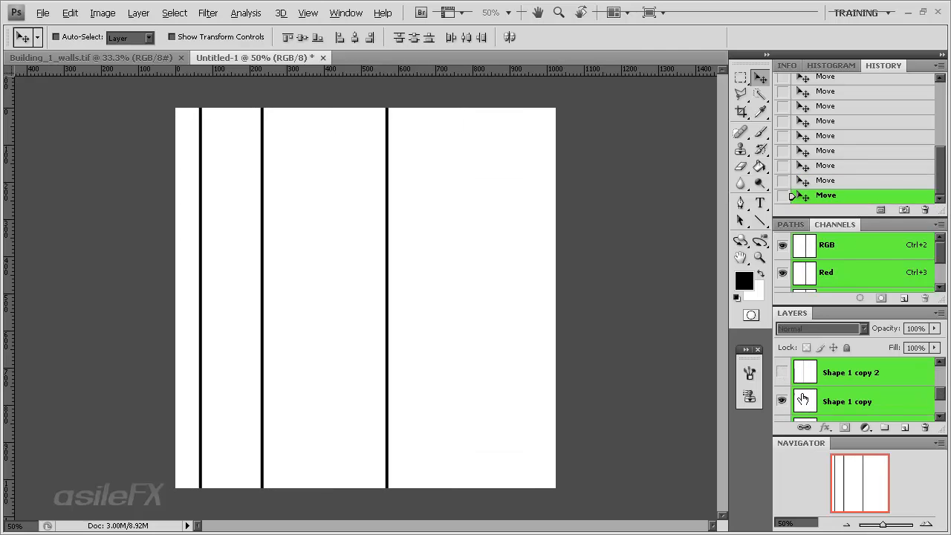
click(781, 401)
scroll(782, 401, down, 2)
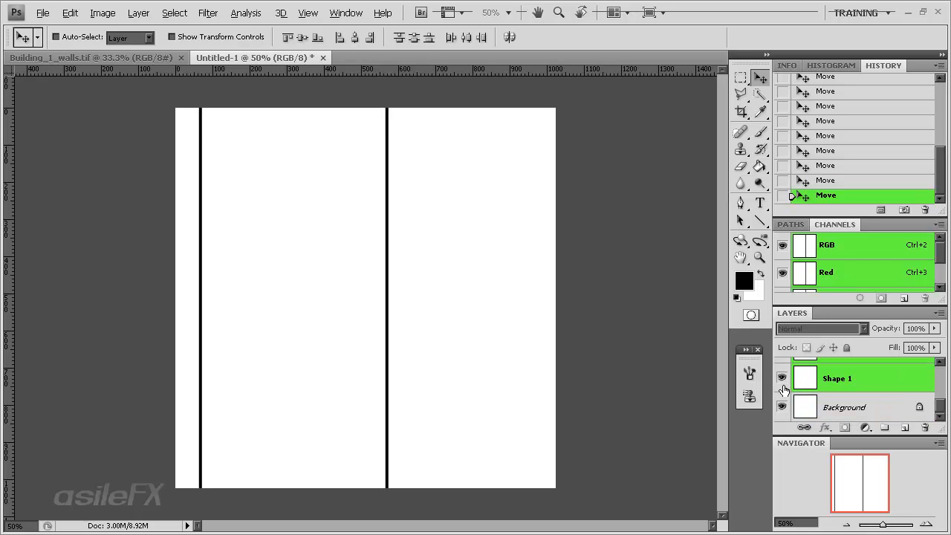
scroll(787, 388, up, 3)
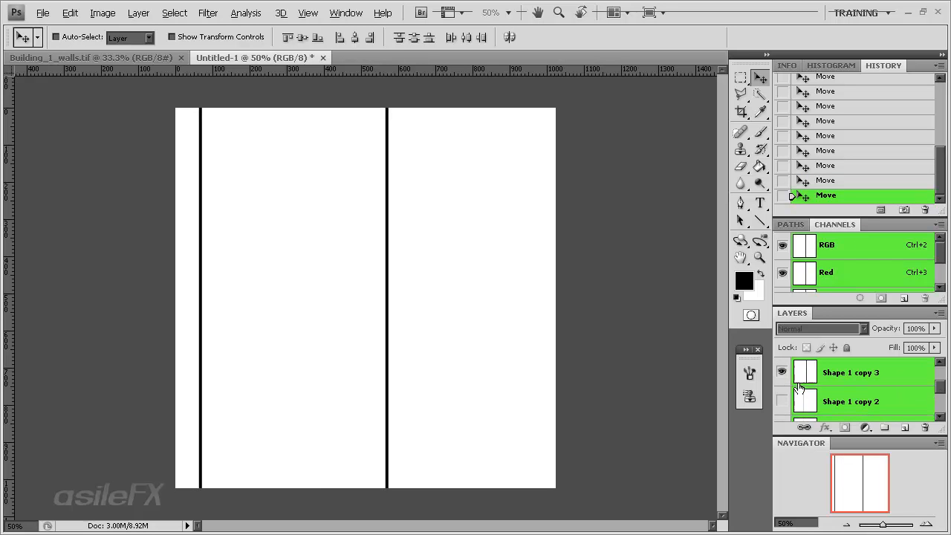
click(782, 375)
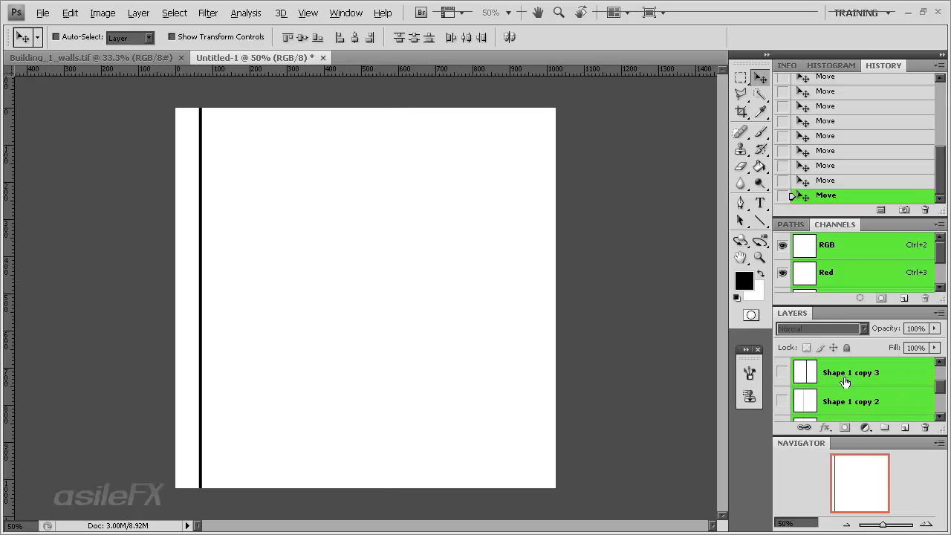
Collapse the History and Channels panels to expose all layers, and widen the Shape 1 line to 233.3% with Free Transform
double_click(888, 65)
double_click(890, 80)
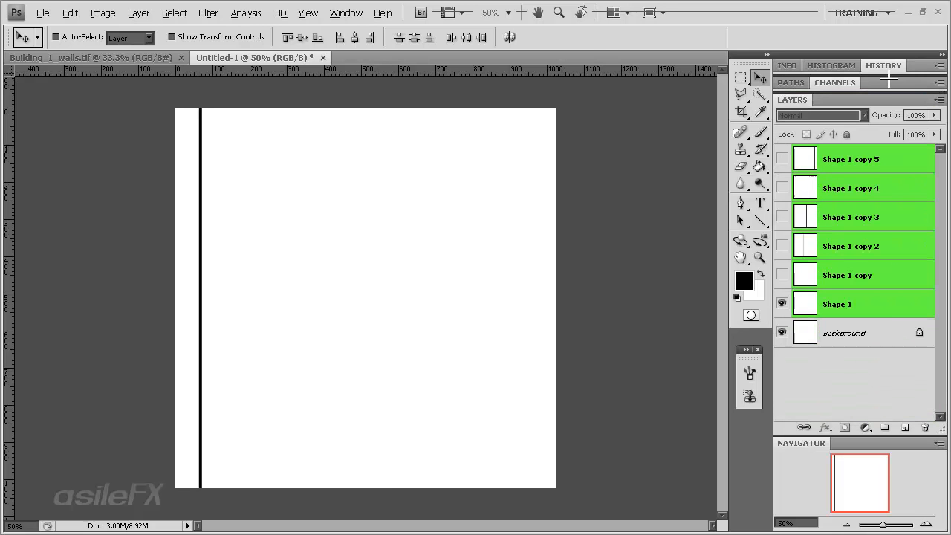
click(890, 315)
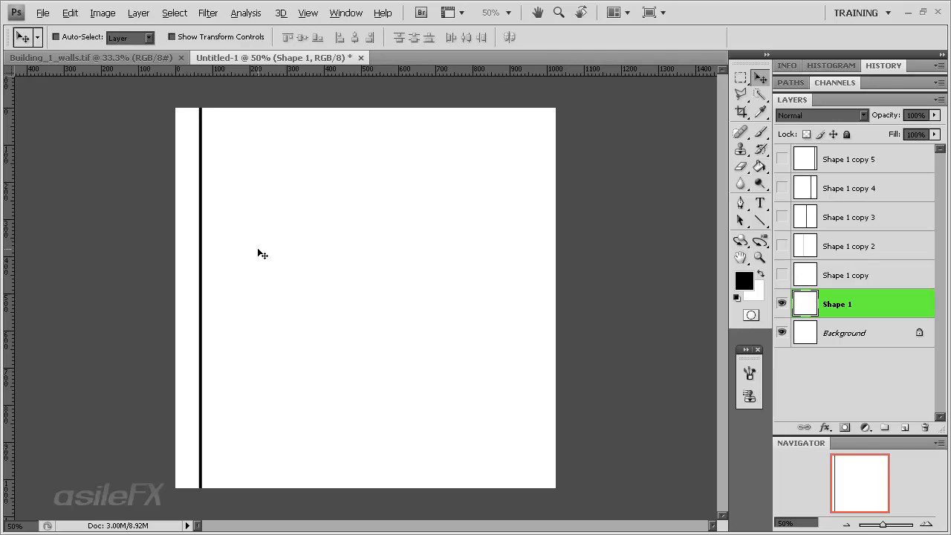
key(ctrl+t)
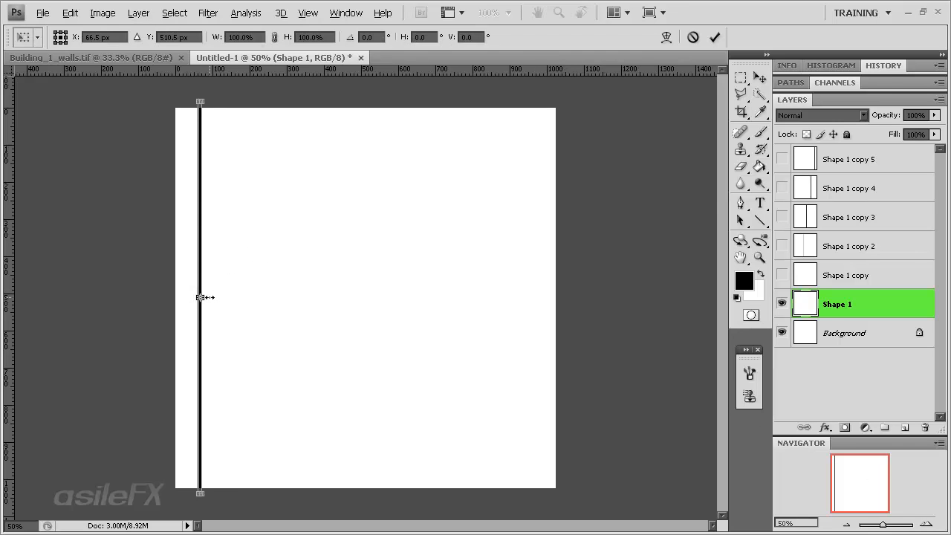
drag(200, 297, 202, 297)
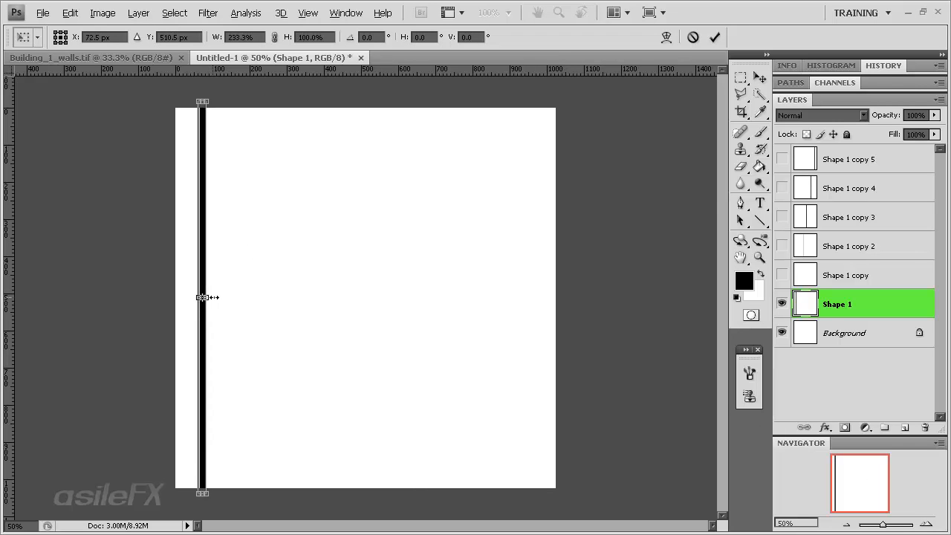
key(Return)
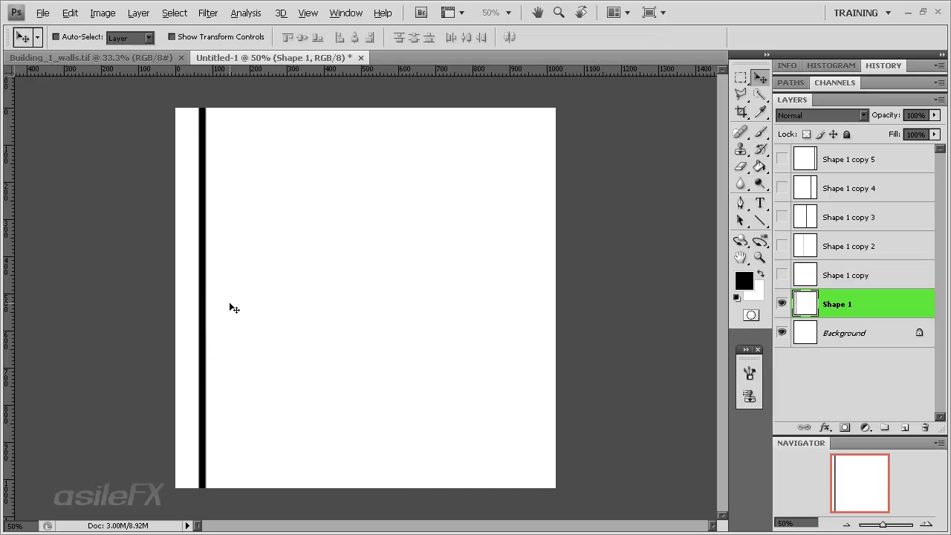
Review the Image Interpolation options in the General preferences and leave the preferences without changing anything
key(ctrl+k)
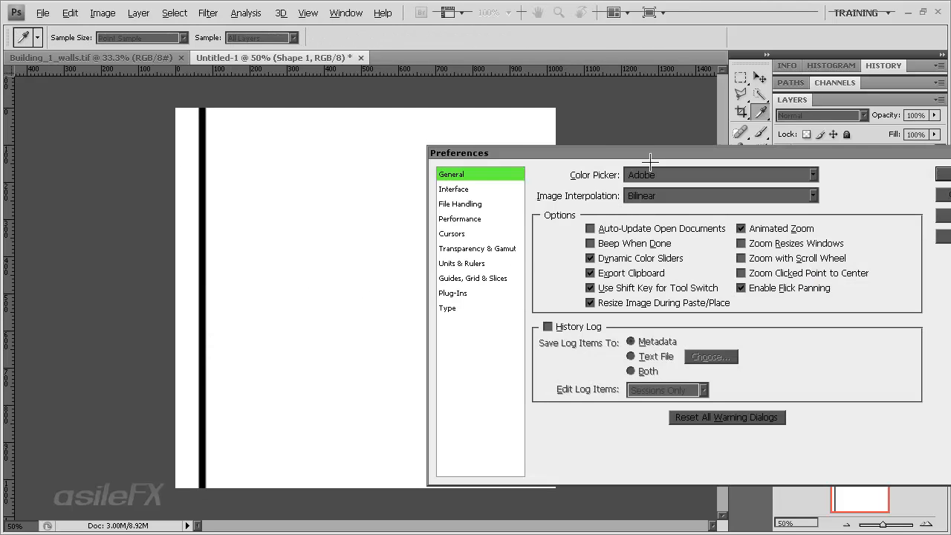
drag(625, 152, 413, 90)
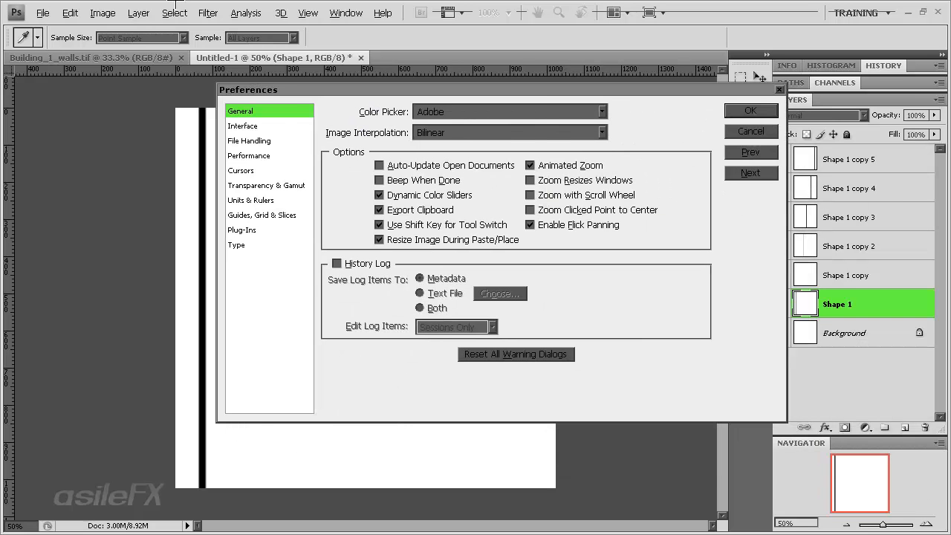
click(70, 12)
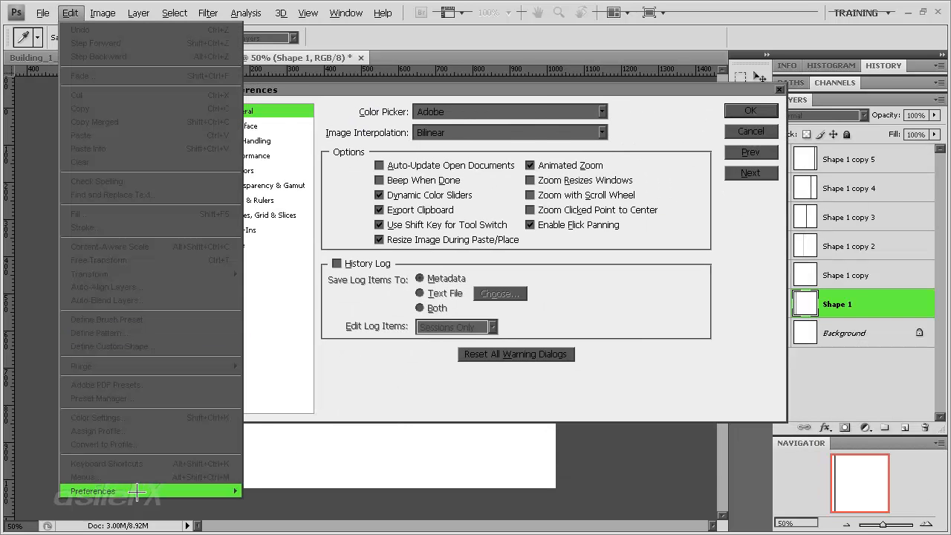
click(678, 368)
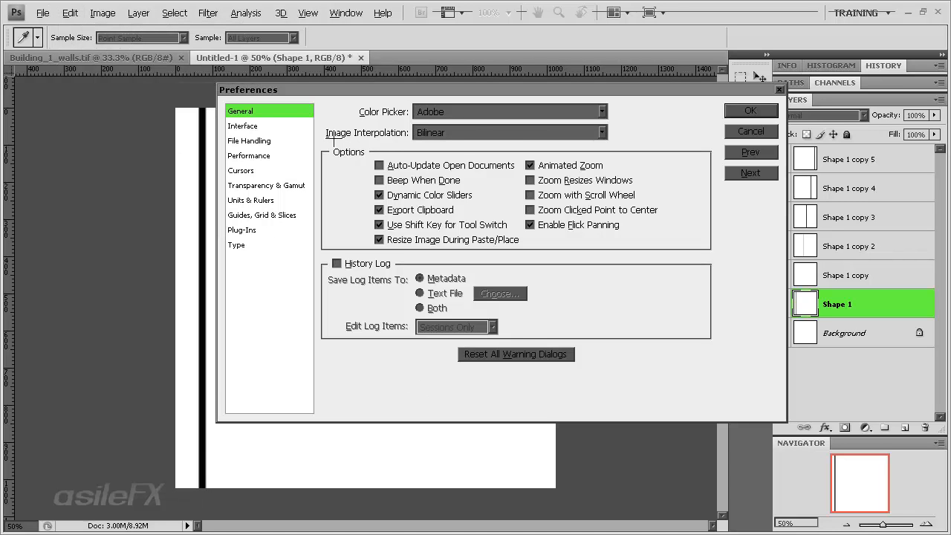
click(552, 134)
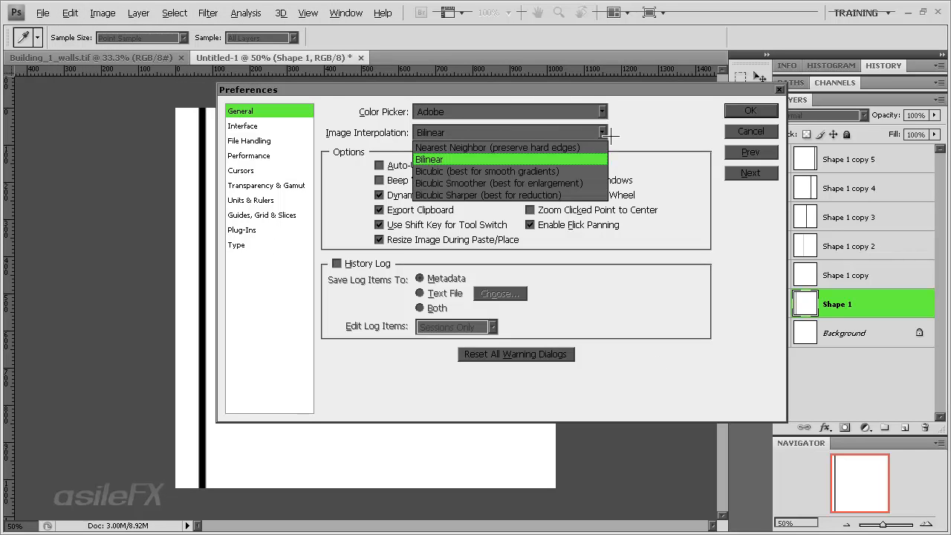
click(663, 133)
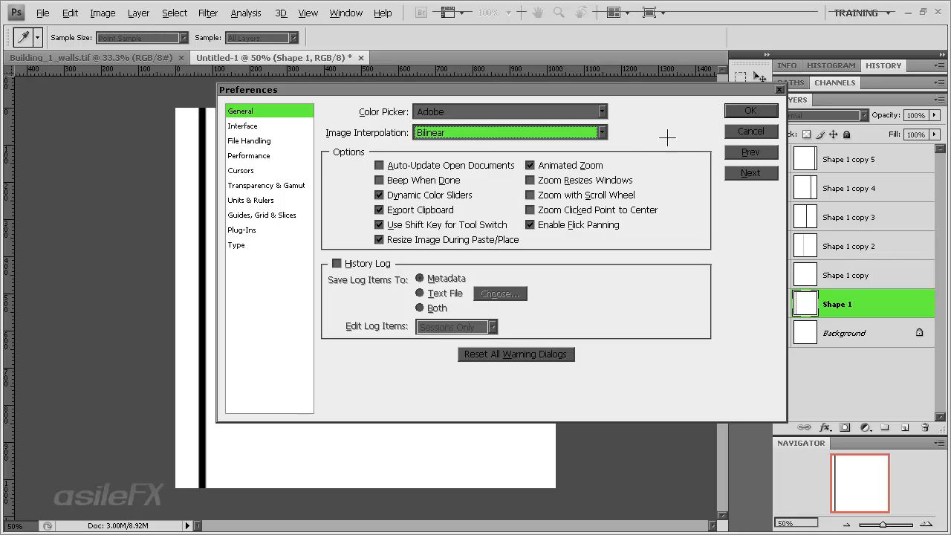
click(605, 131)
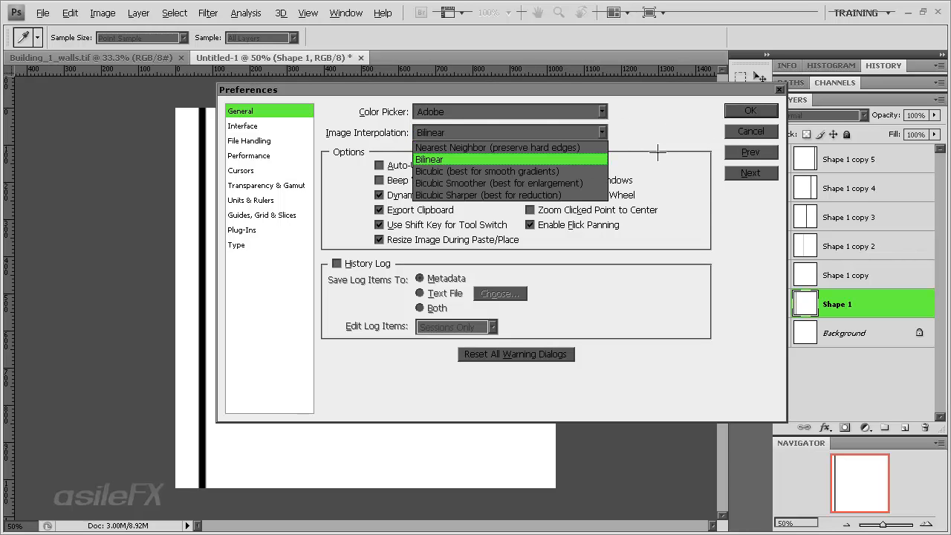
click(693, 142)
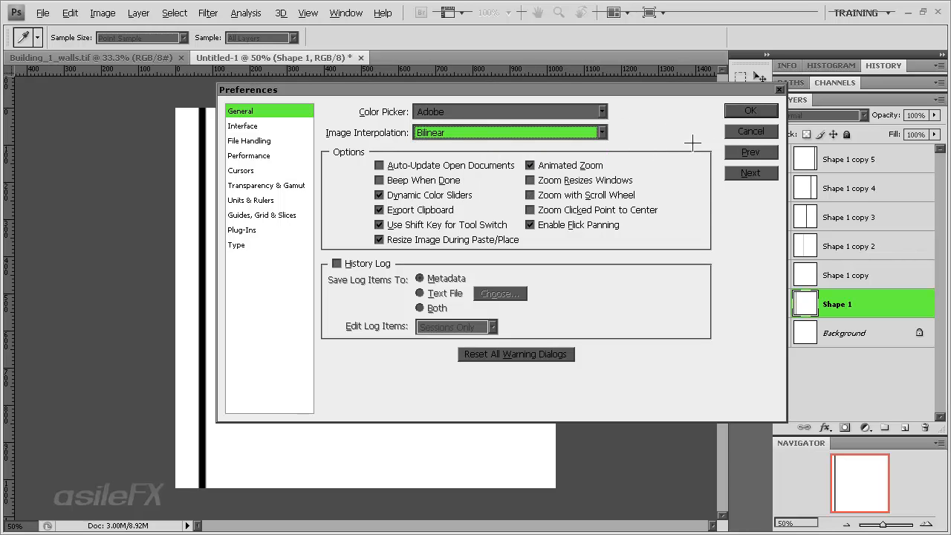
click(765, 131)
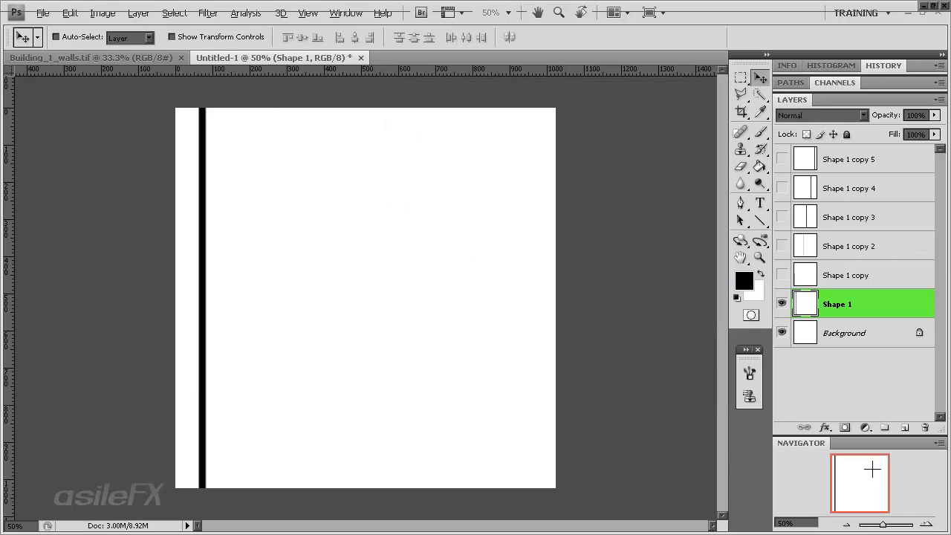
Narrow the Shape 1 line slightly with Free Transform and place four copies of it across the canvas at uneven spacing
click(927, 525)
click(928, 524)
drag(860, 487, 842, 470)
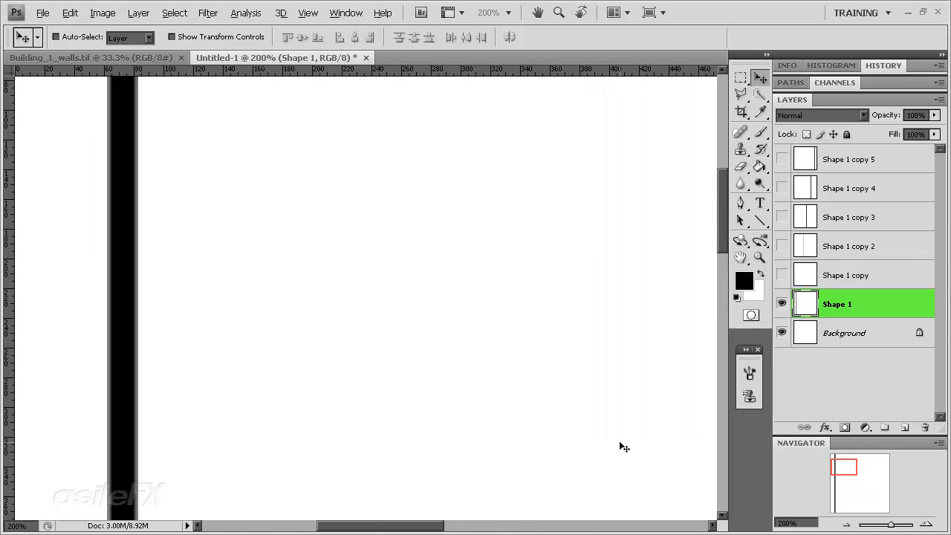
click(845, 524)
click(844, 525)
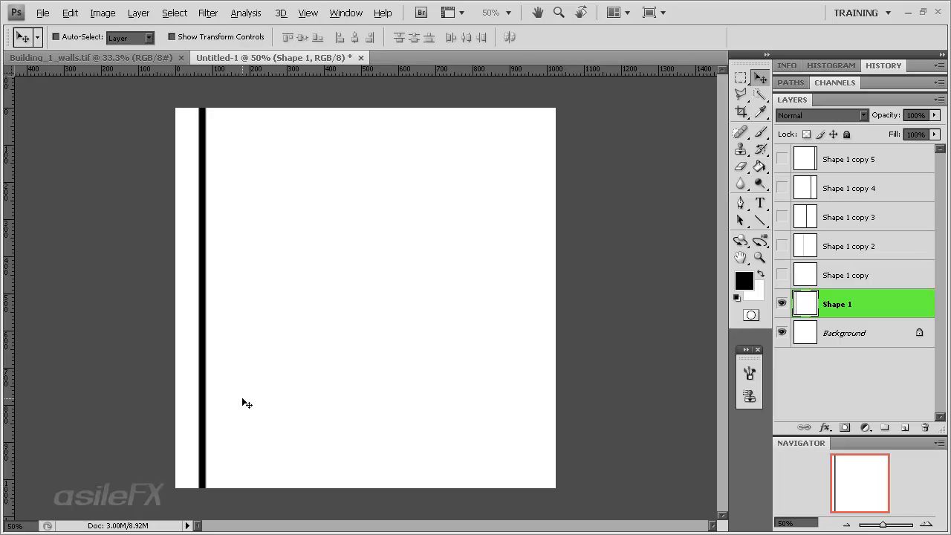
key(ctrl+t)
drag(211, 297, 243, 323)
key(Return)
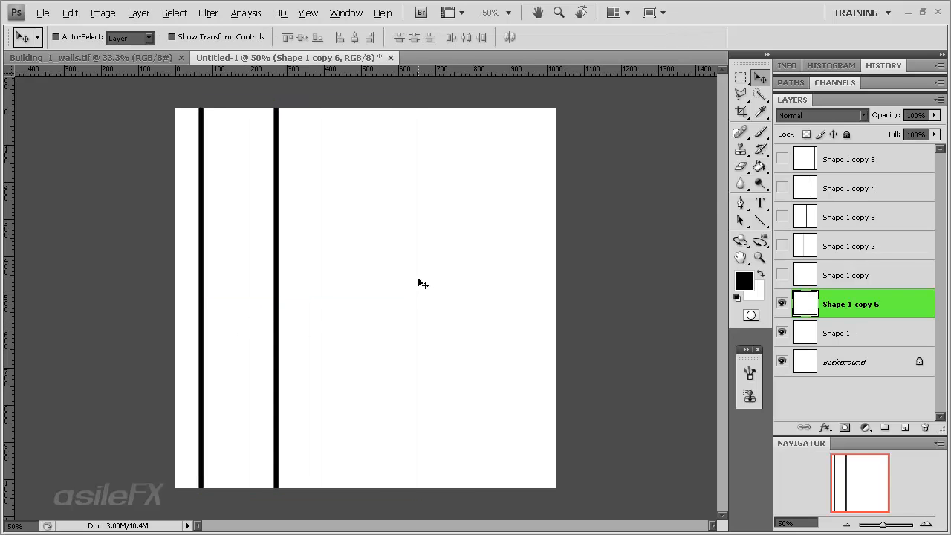
drag(251, 300, 517, 335)
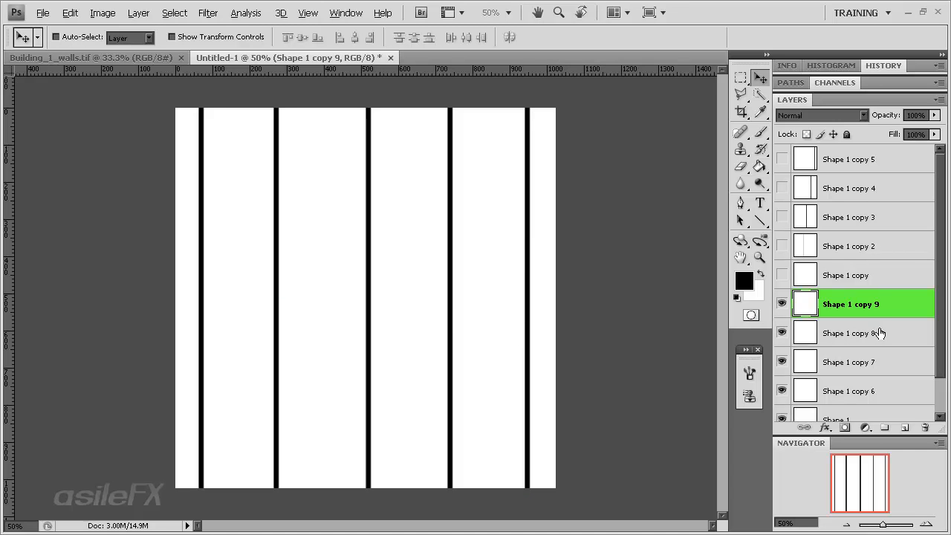
Flatten the image, discarding the hidden layers, and select the whole canvas
scroll(879, 332, down, 3)
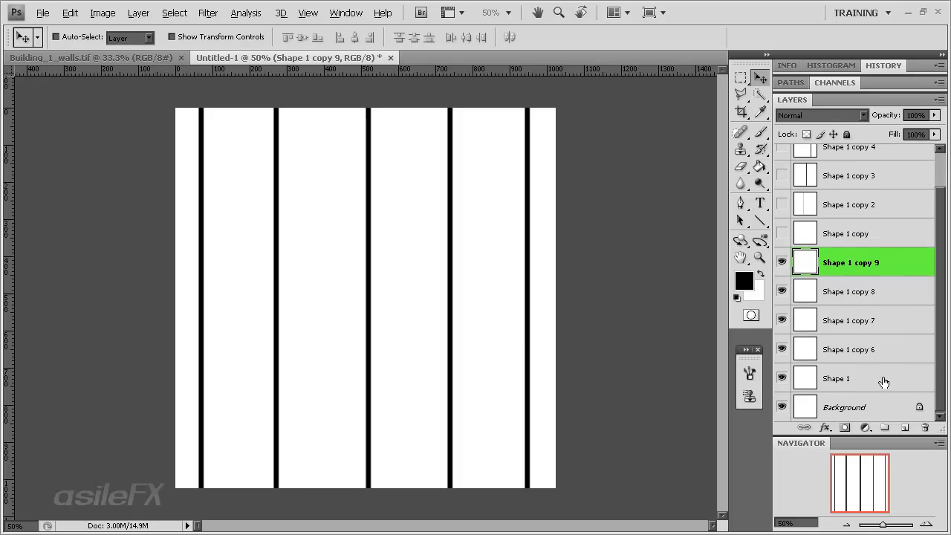
click(102, 13)
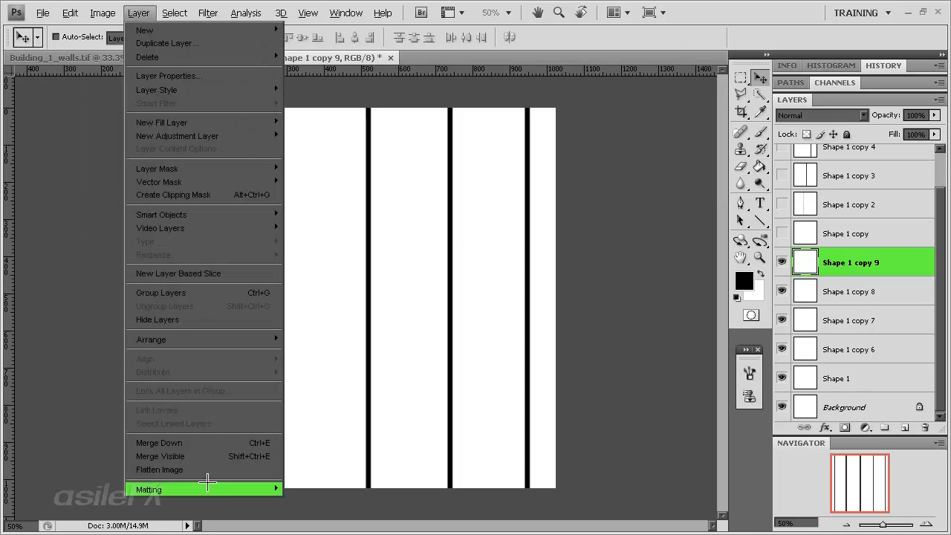
click(208, 469)
click(421, 212)
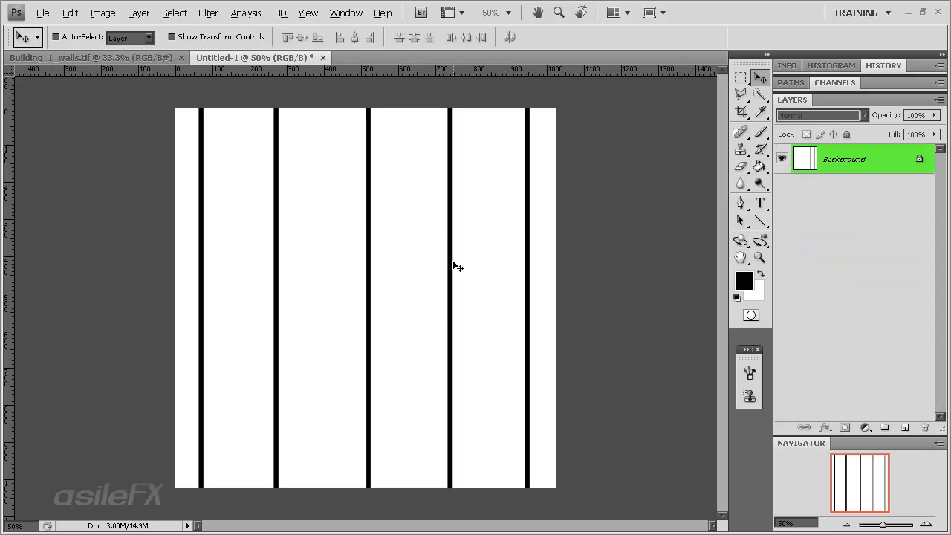
Define the selected thicker lines as a new pattern with a name starting with "Brick"
click(70, 13)
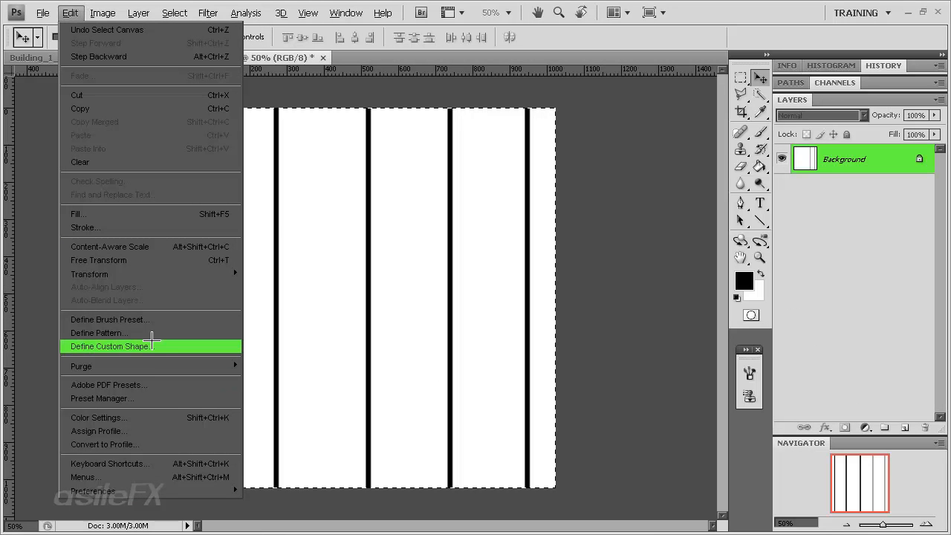
click(99, 333)
click(437, 190)
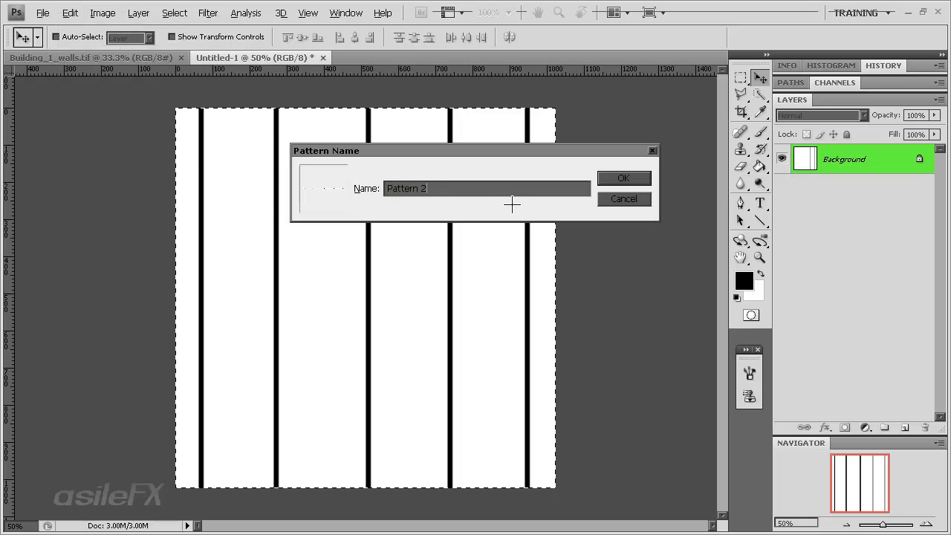
key(BackSpace)
key(BackSpace)
key(BackSpace)
key(BackSpace)
key(BackSpace)
key(BackSpace)
key(BackSpace)
key(BackSpace)
key(BackSpace)
text(Brick2)
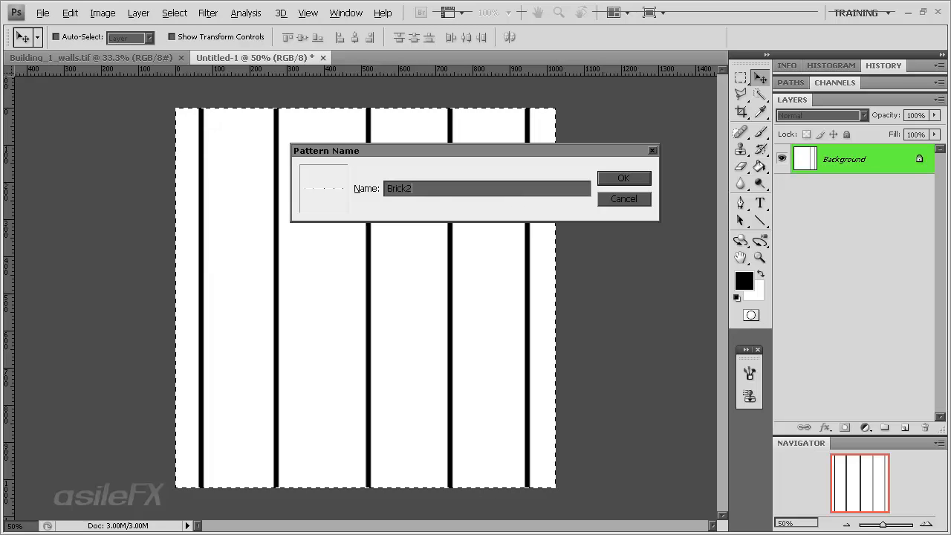
key(Return)
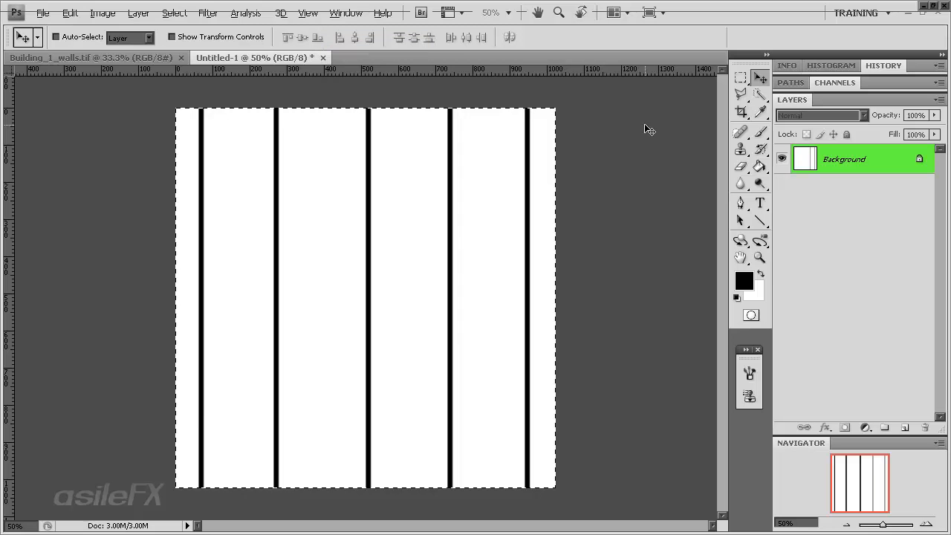
Create a new document of 1024 by 1024 pixels at a resolution of 72
click(43, 13)
click(33, 26)
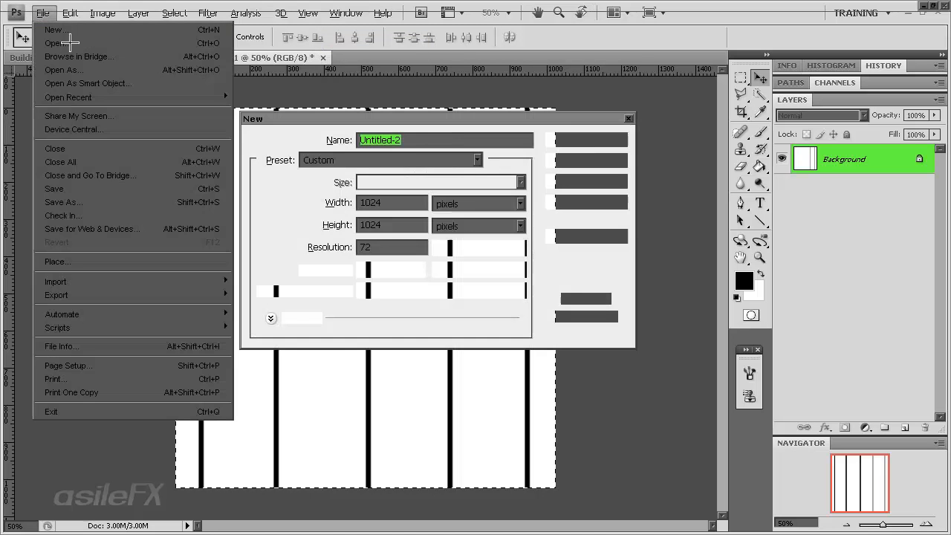
click(578, 140)
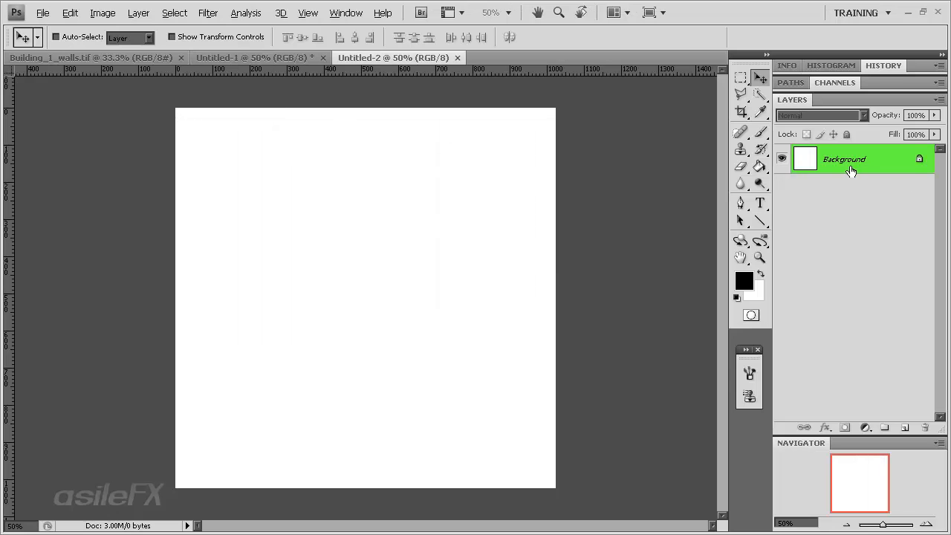
Draw a black rectangle shape covering the entire canvas with the Rectangle tool
click(759, 220)
click(825, 218)
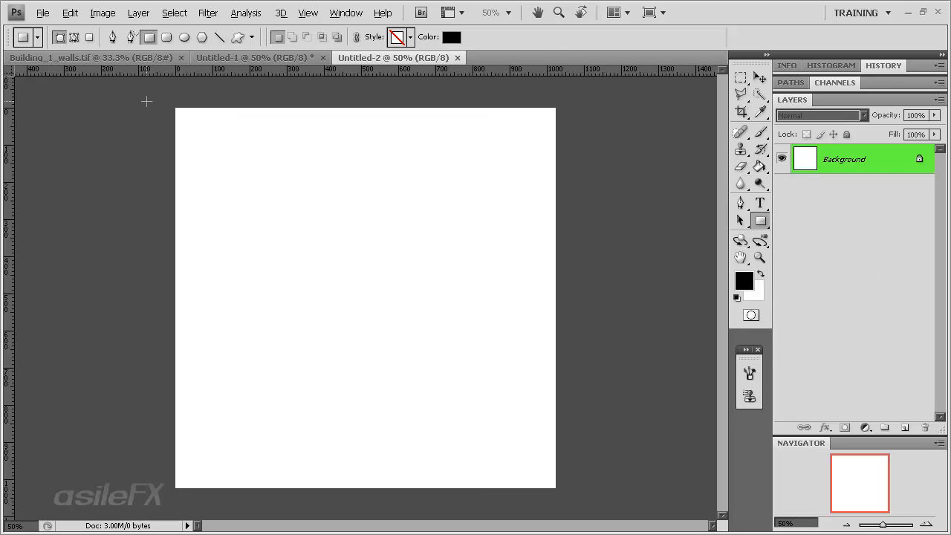
drag(175, 107, 557, 490)
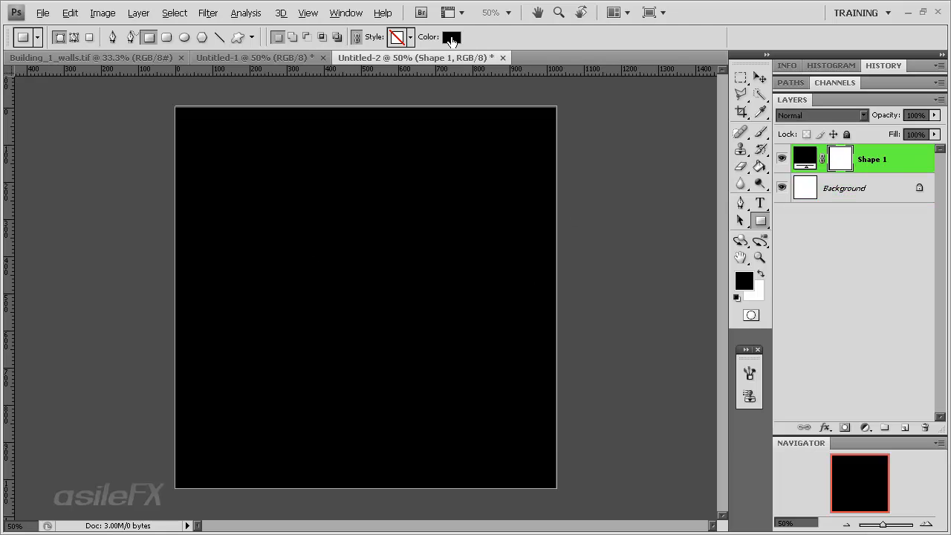
Recolor the rectangle shape to white (ffffff) and rasterize its layer
click(452, 41)
drag(582, 253, 429, 143)
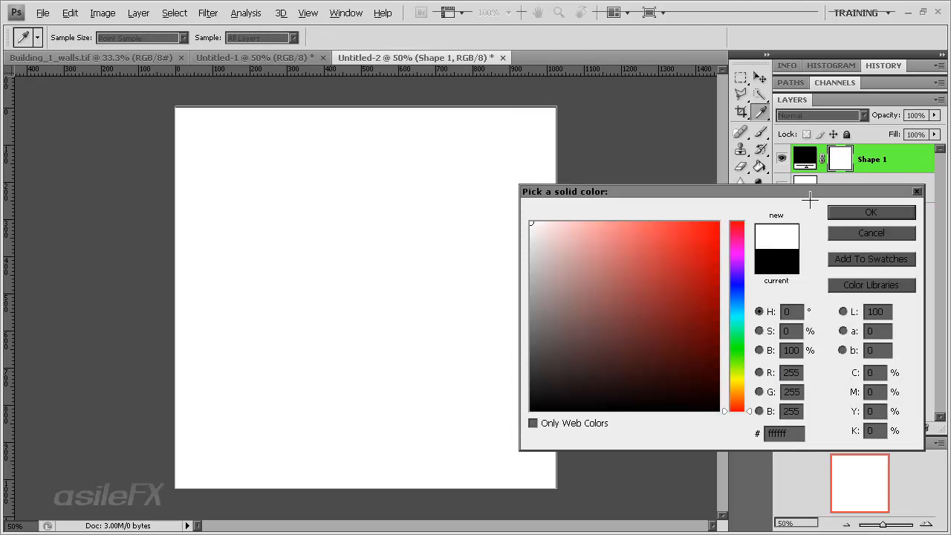
click(846, 211)
right_click(902, 156)
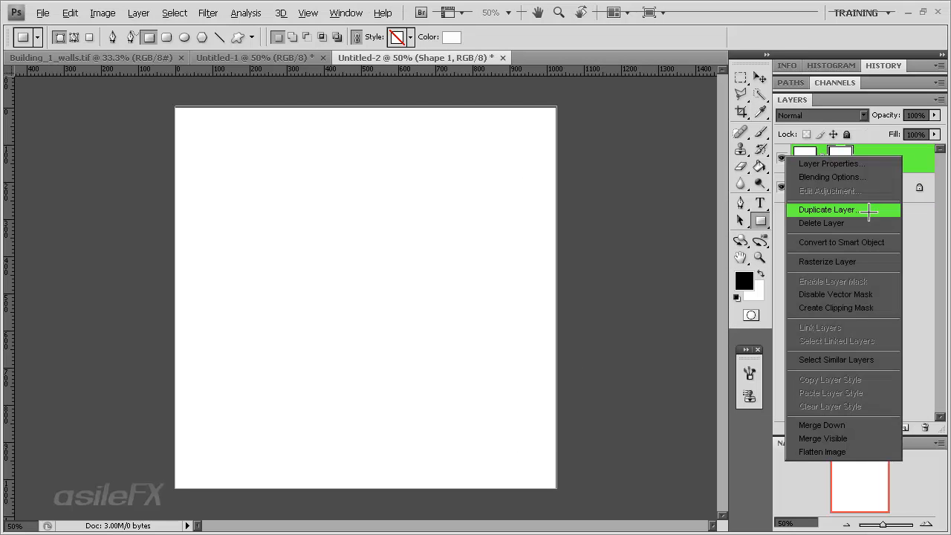
click(847, 262)
Select a thin horizontal strip near the canvas top and transform the selection to about 114.1% width and 161.5% height
click(741, 77)
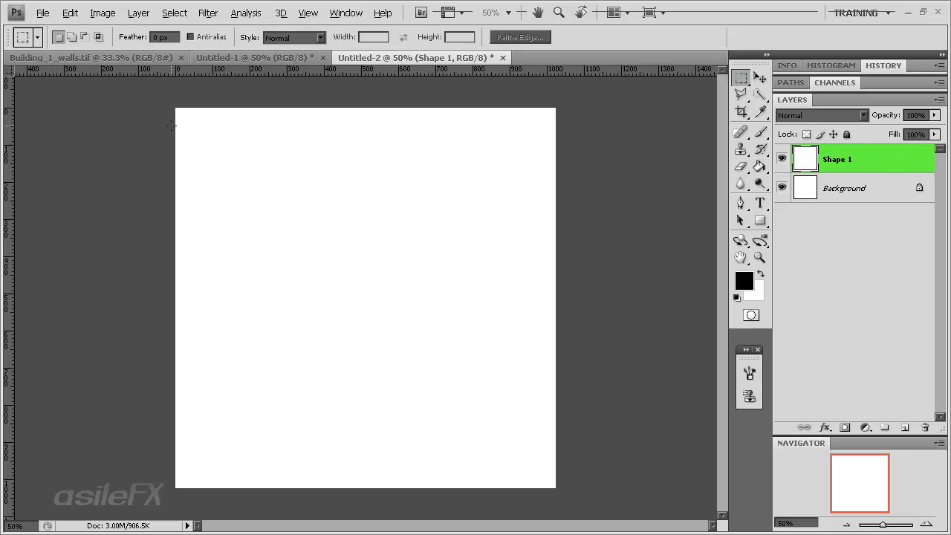
drag(171, 116, 625, 170)
drag(684, 145, 451, 146)
click(496, 190)
drag(137, 134, 678, 143)
right_click(331, 140)
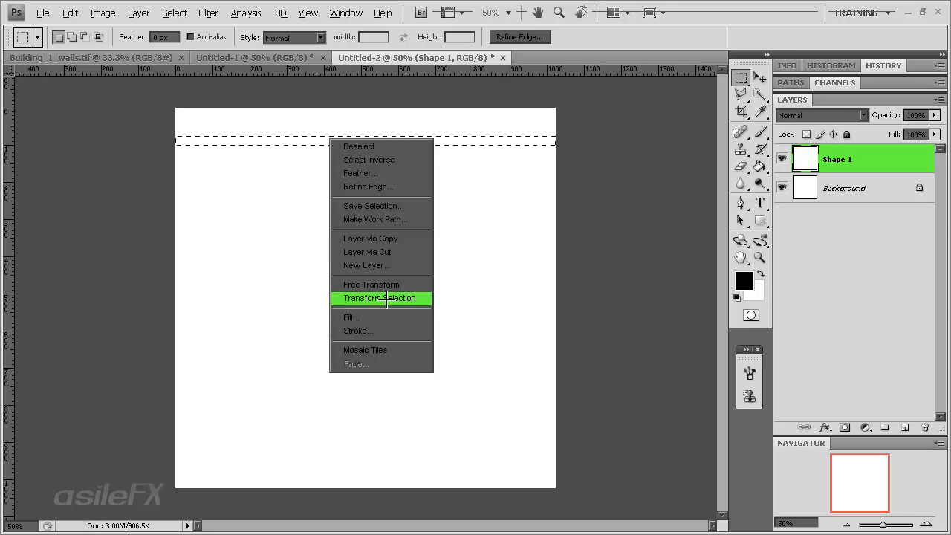
click(420, 298)
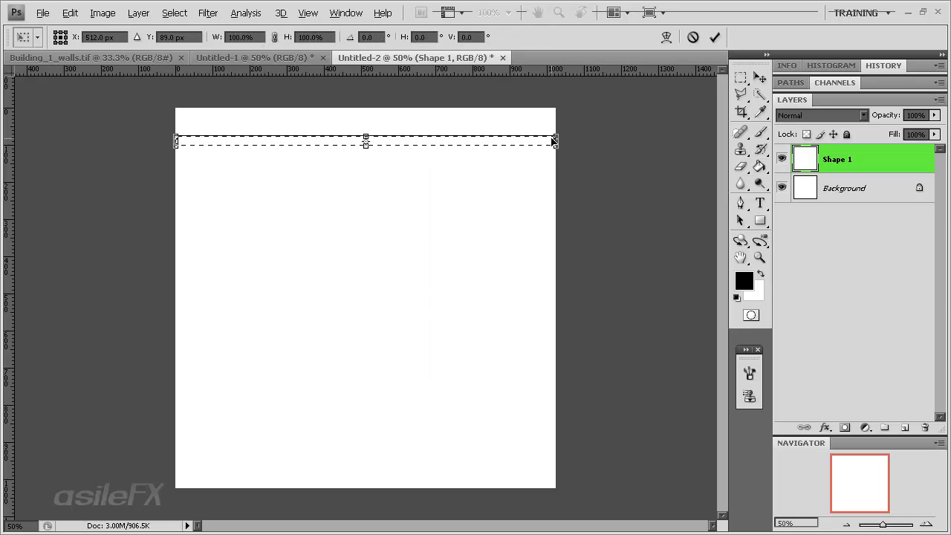
drag(560, 140, 569, 142)
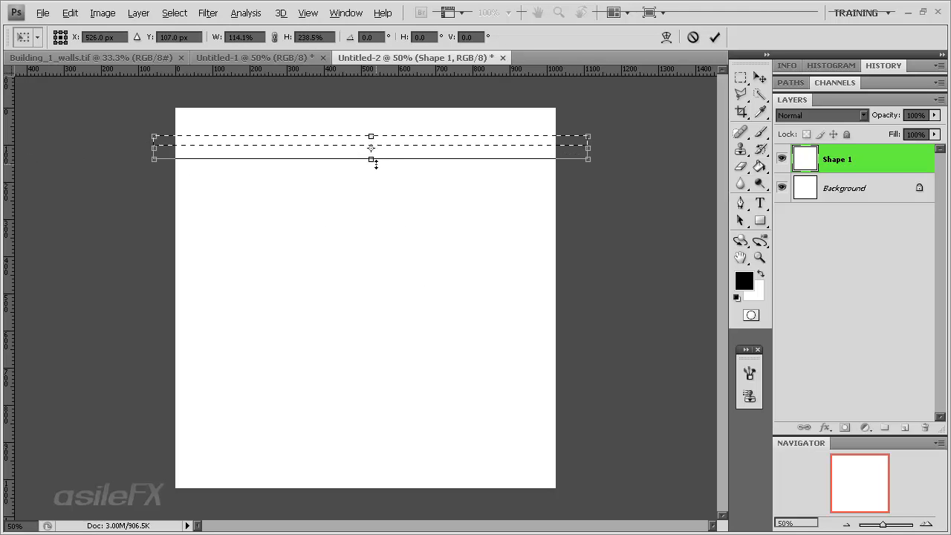
right_click(458, 146)
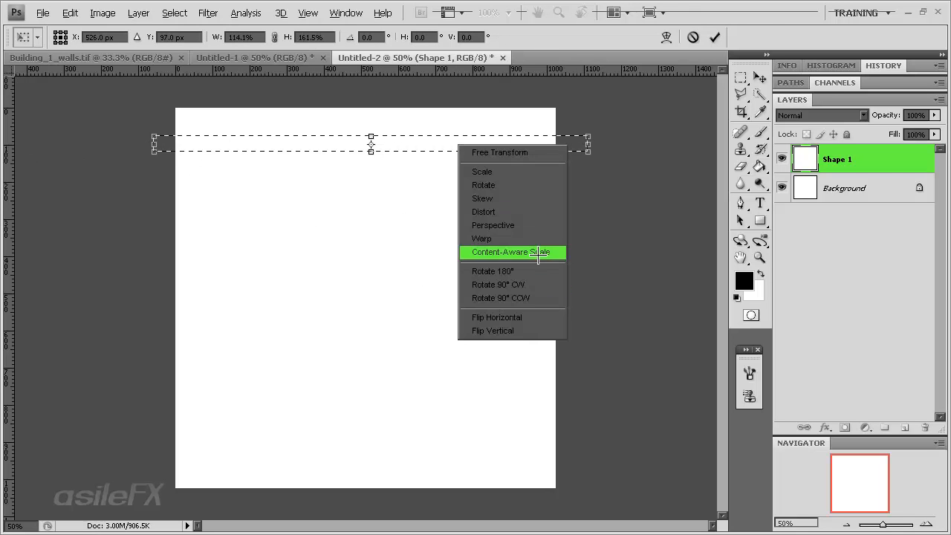
click(578, 3)
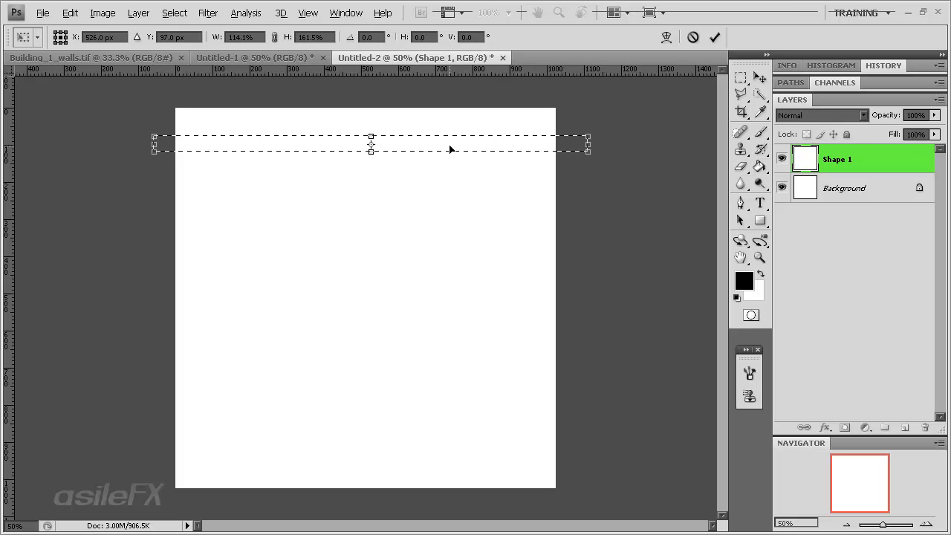
key(Return)
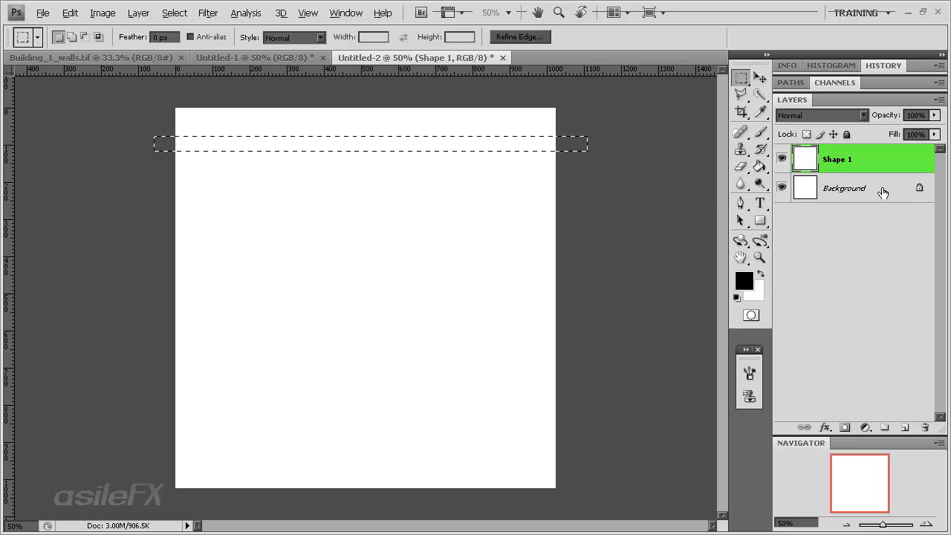
Clear the selection and fill the entire Background layer with the black foreground color
click(844, 192)
click(759, 166)
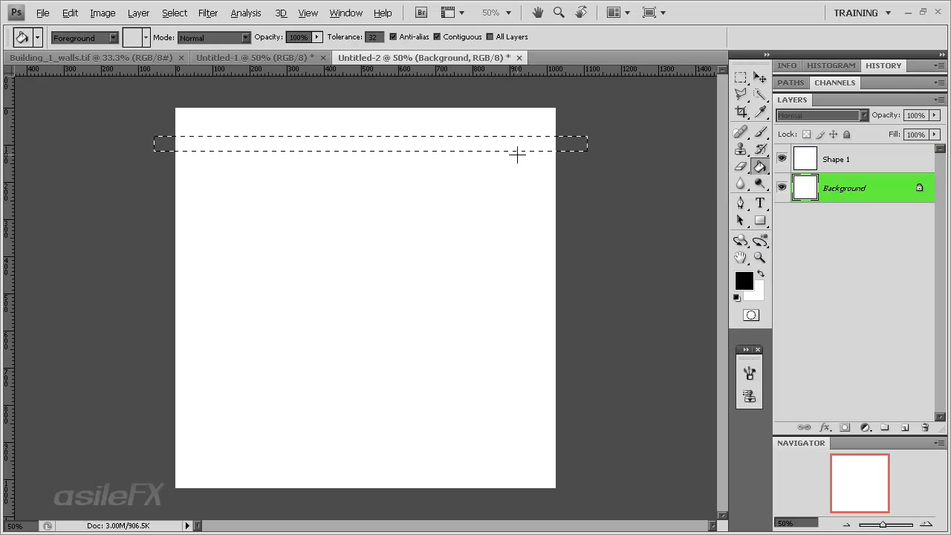
right_click(517, 153)
click(552, 5)
click(740, 77)
right_click(358, 245)
click(349, 262)
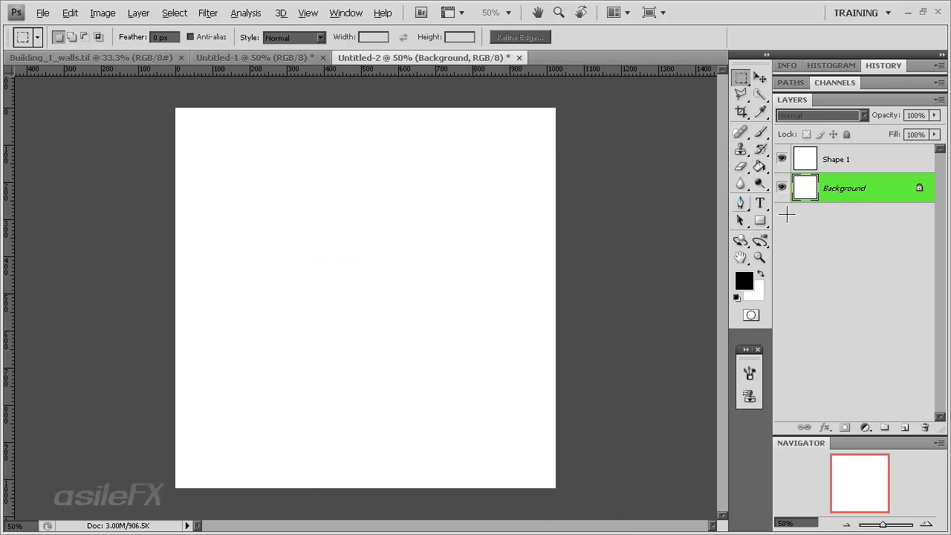
click(759, 166)
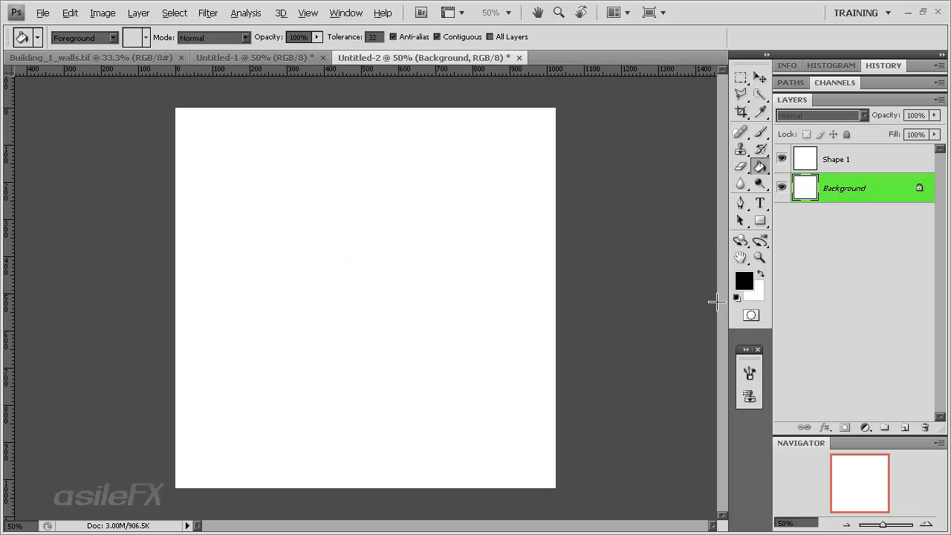
click(453, 258)
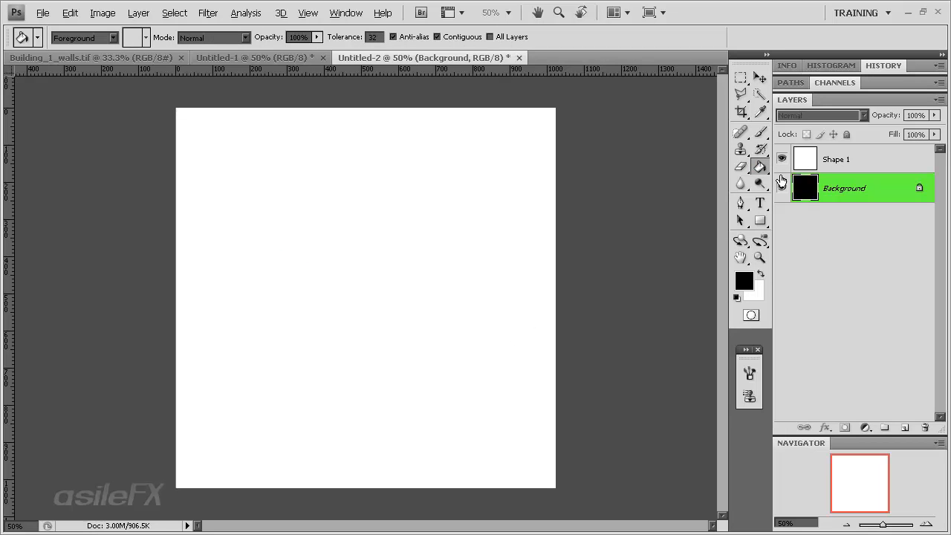
Select a thin full-width horizontal strip near the top of the Shape 1 layer with the Rectangular Marquee tool
click(793, 163)
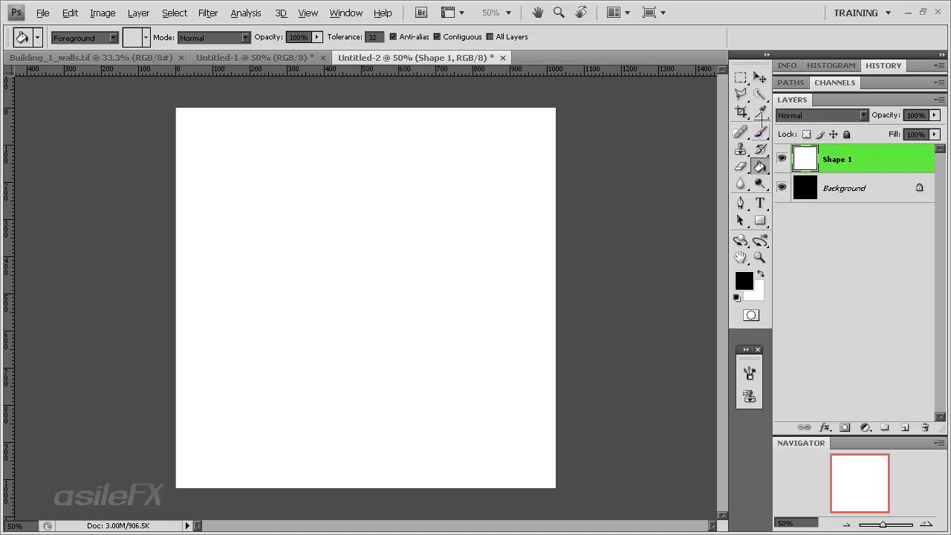
click(741, 77)
drag(95, 128, 564, 175)
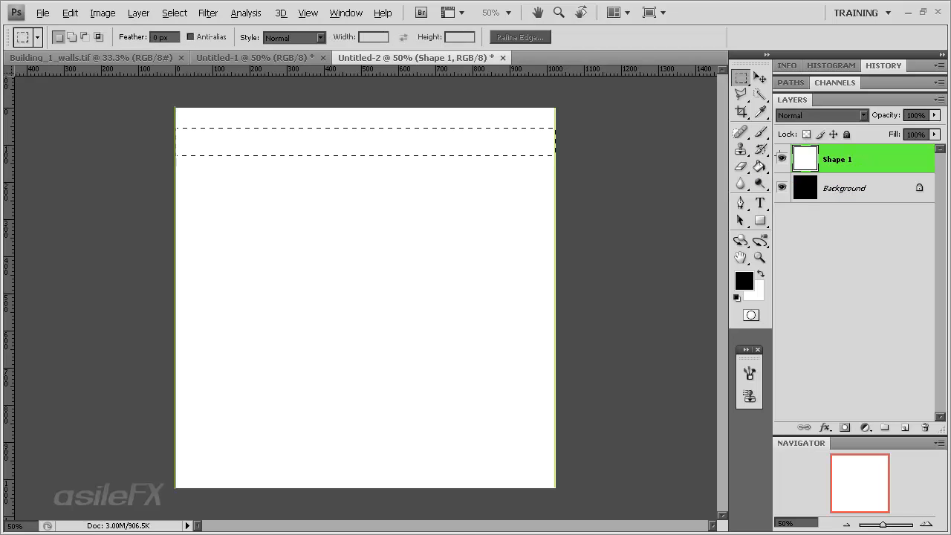
drag(785, 142, 785, 141)
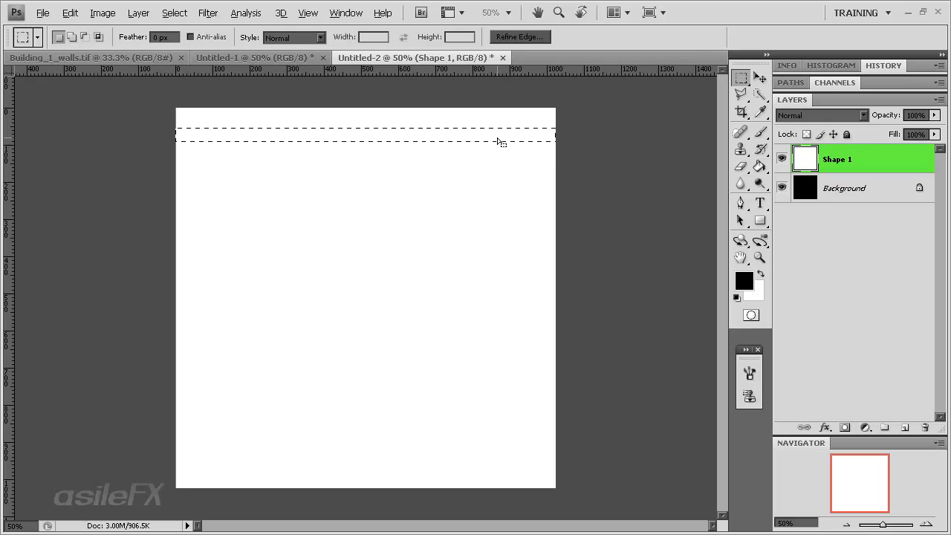
drag(498, 137, 497, 139)
Widen the strip selection to about 111.7% so it extends past both sides of the canvas
right_click(498, 143)
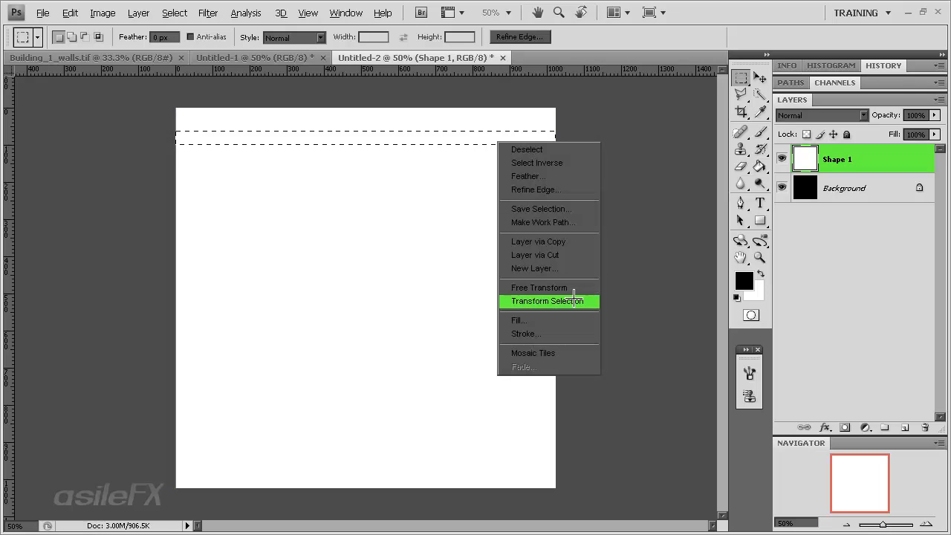
click(577, 299)
drag(556, 138, 577, 138)
drag(176, 138, 150, 138)
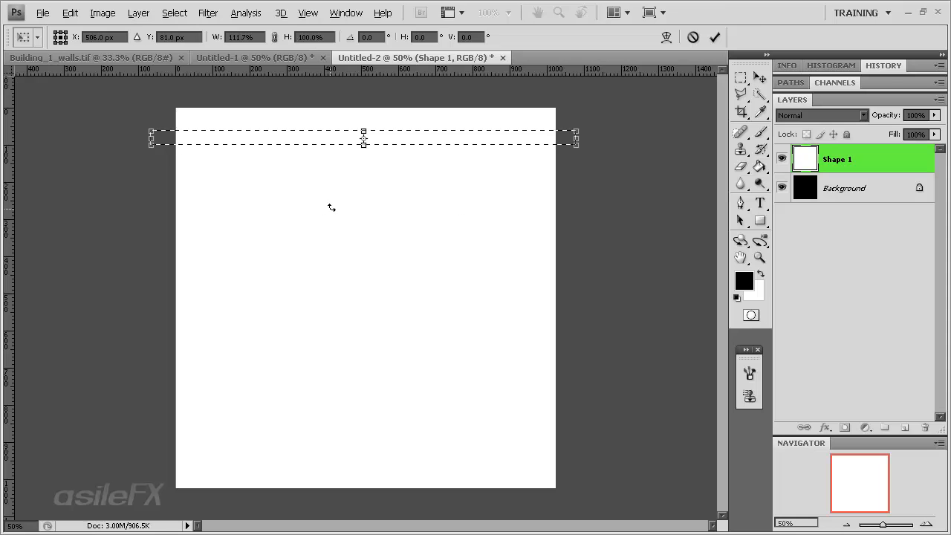
key(Return)
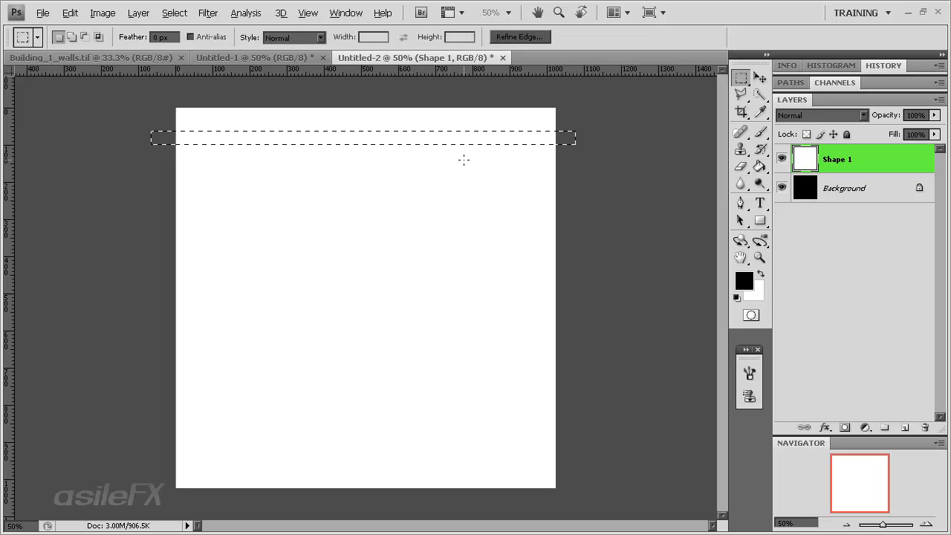
Cut twelve roughly evenly spaced horizontal strips out of Shape 1 down to the canvas bottom by moving the selection, and deselect
key(alt+BackSpace)
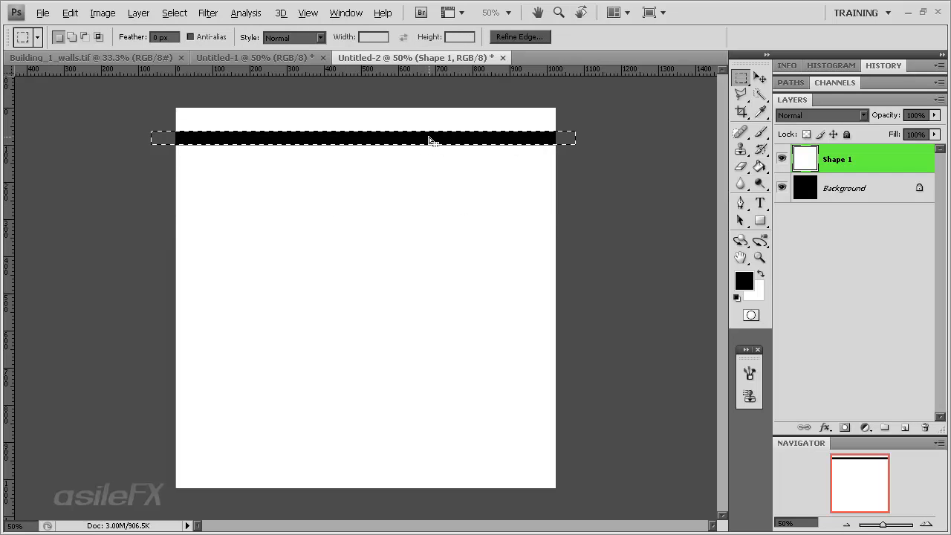
drag(428, 139, 478, 481)
key(alt+BackSpace)
key(alt+BackSpace)
key(alt+BackSpace)
key(alt+BackSpace)
key(alt+BackSpace)
key(alt+BackSpace)
key(alt+BackSpace)
key(alt+BackSpace)
key(alt+BackSpace)
key(alt+BackSpace)
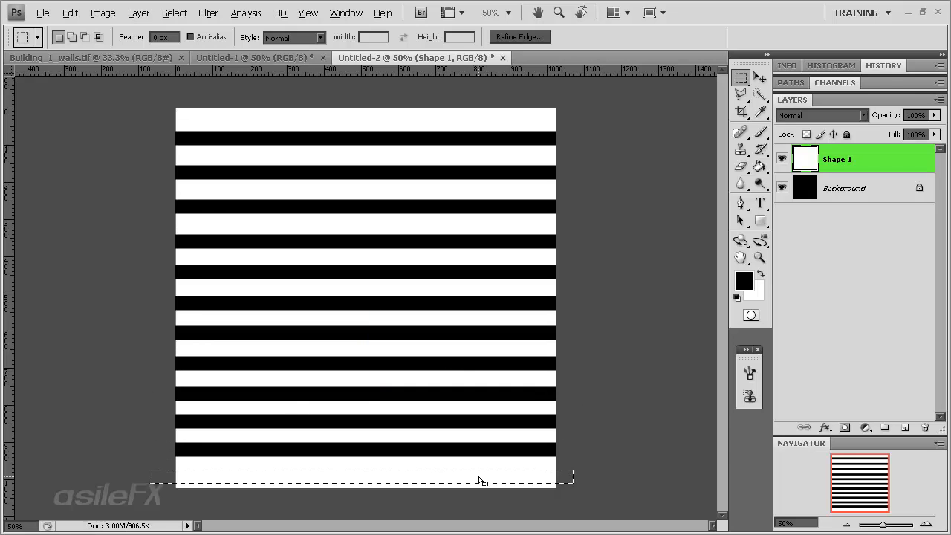
key(alt+BackSpace)
key(ctrl+d)
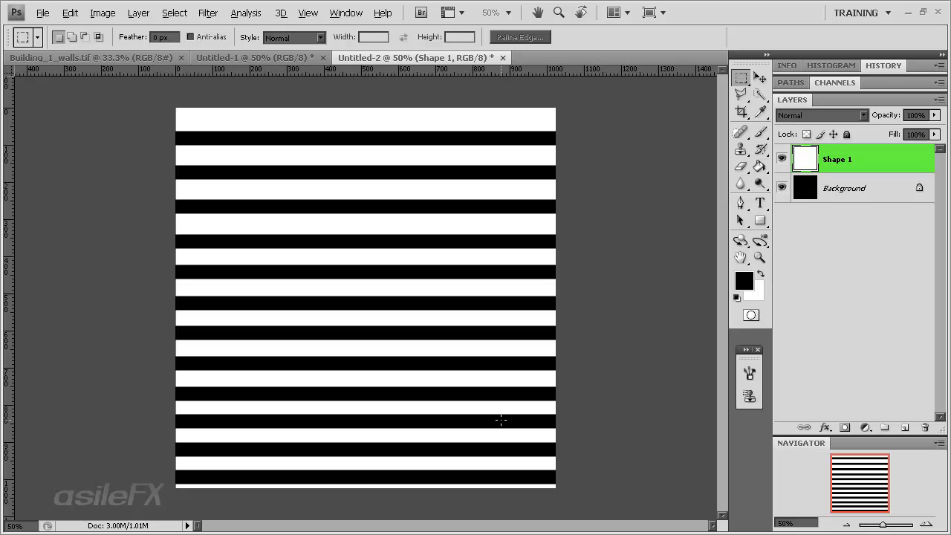
Stretch the striped Shape 1 layer vertically to about 110.1% and shift it slightly upward
key(ctrl+t)
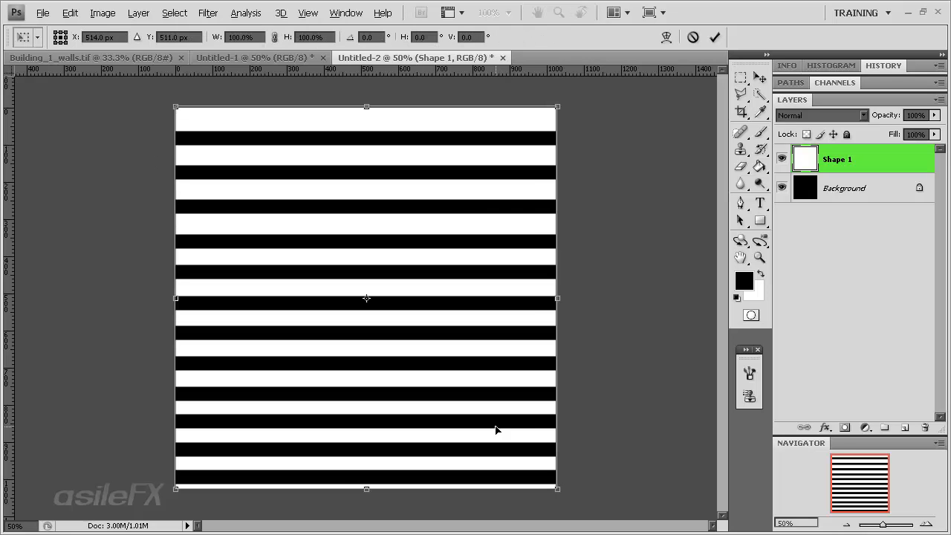
drag(367, 491, 366, 518)
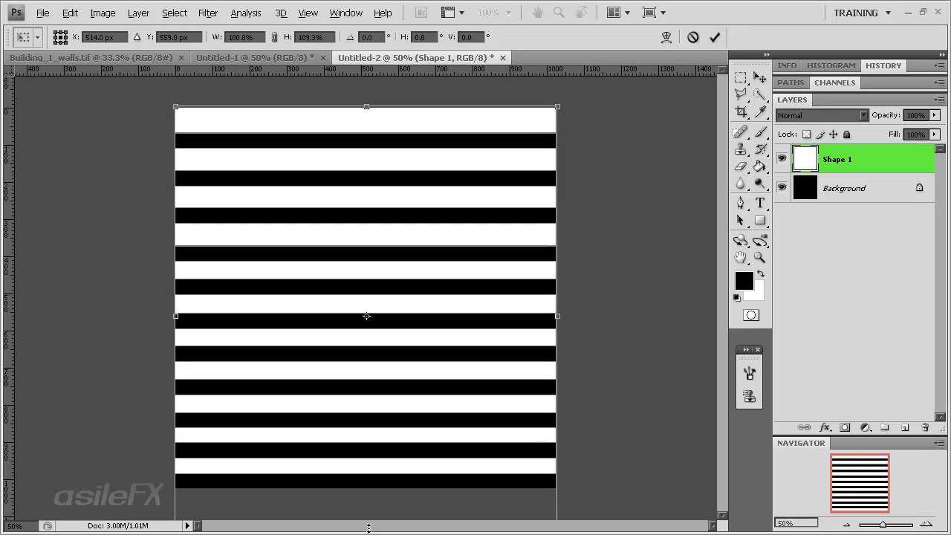
drag(365, 95, 365, 86)
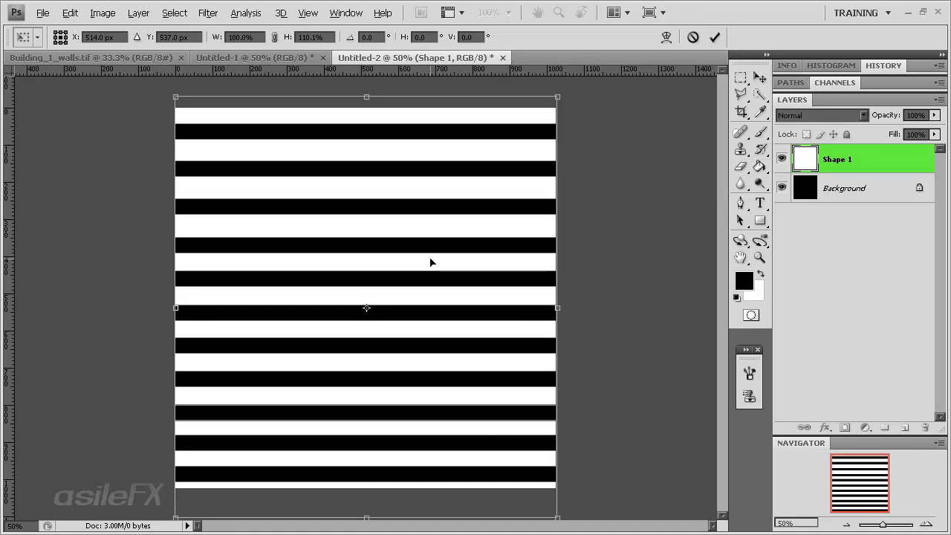
key(Return)
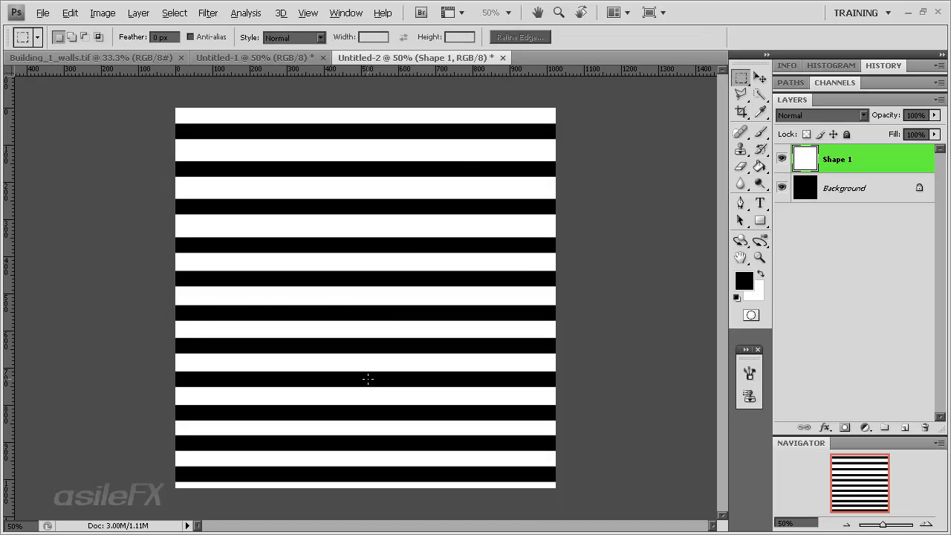
key(v)
drag(393, 367, 394, 364)
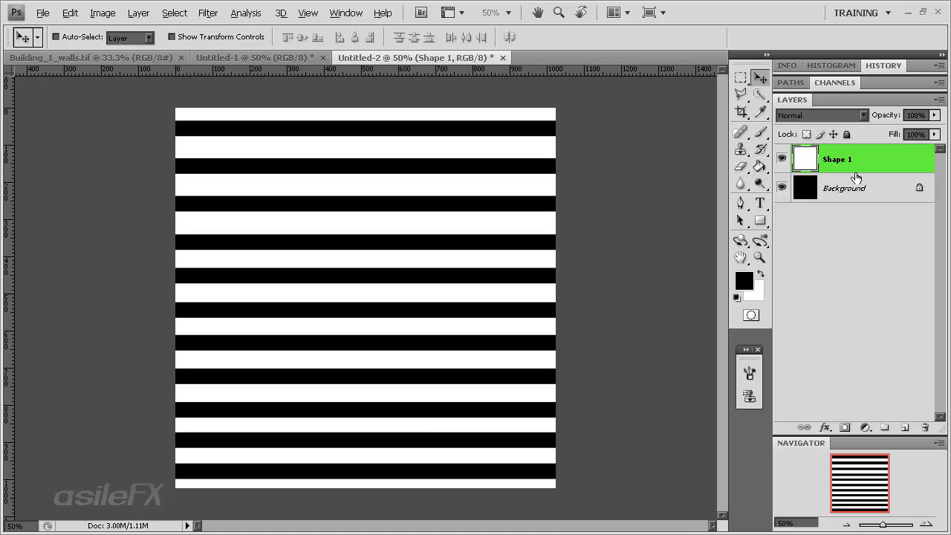
drag(420, 425, 419, 424)
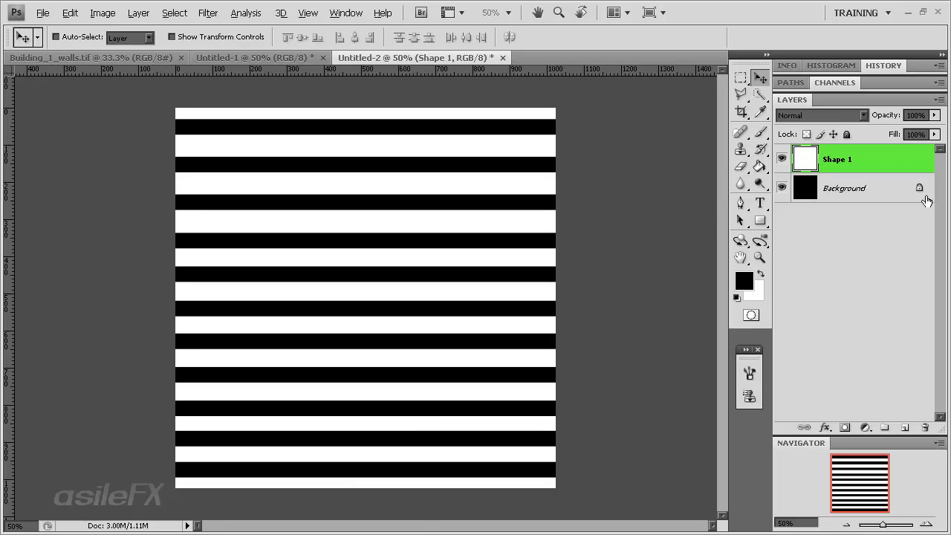
Add a Pattern Overlay to the Shape 1 layer using the first of the two saved brick-line patterns
double_click(888, 163)
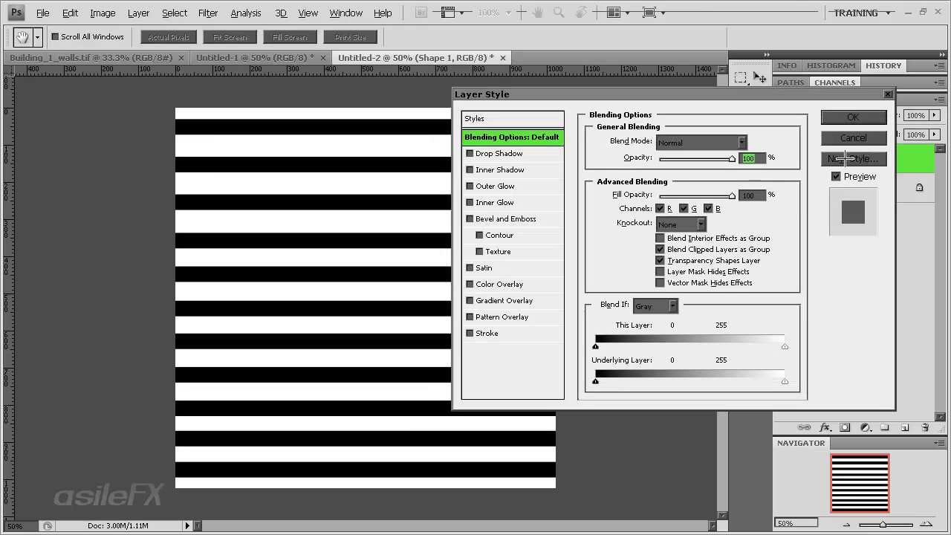
click(500, 318)
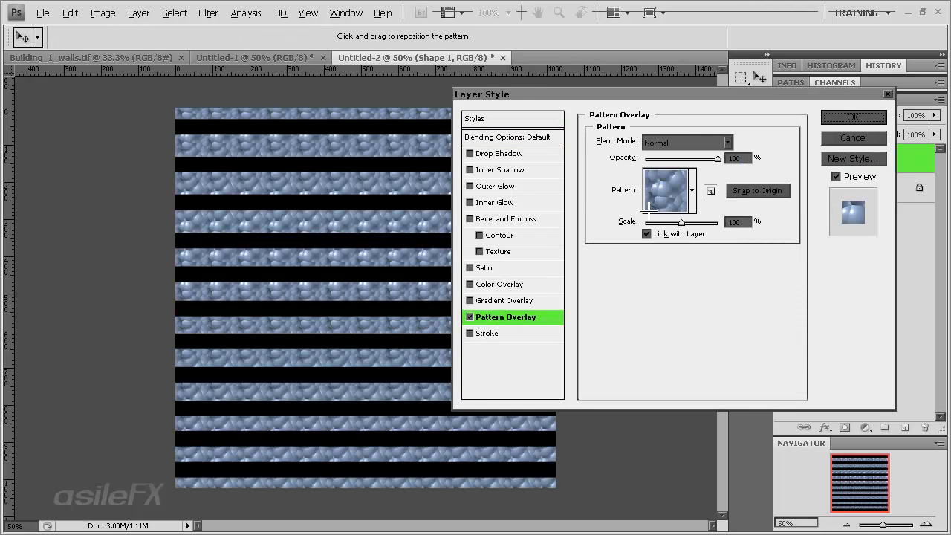
click(692, 191)
scroll(732, 303, down, 1)
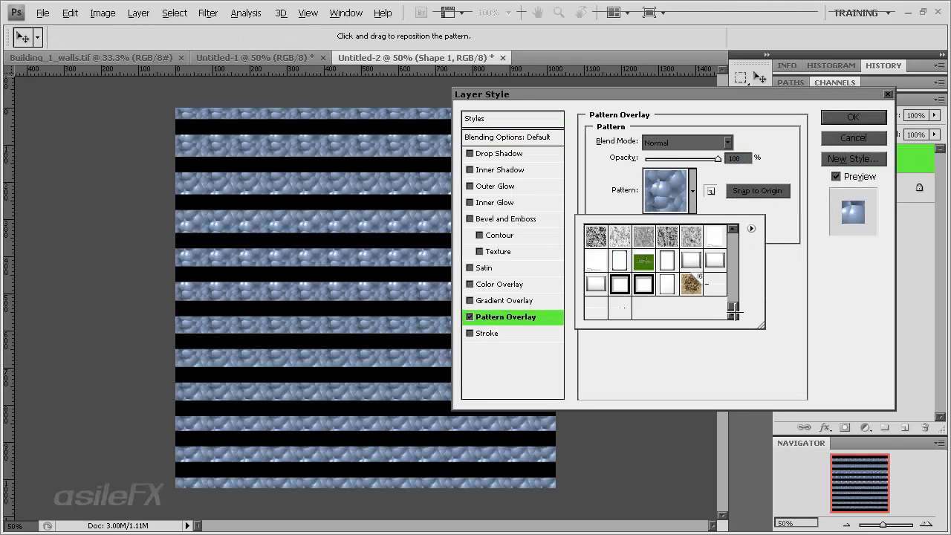
click(595, 309)
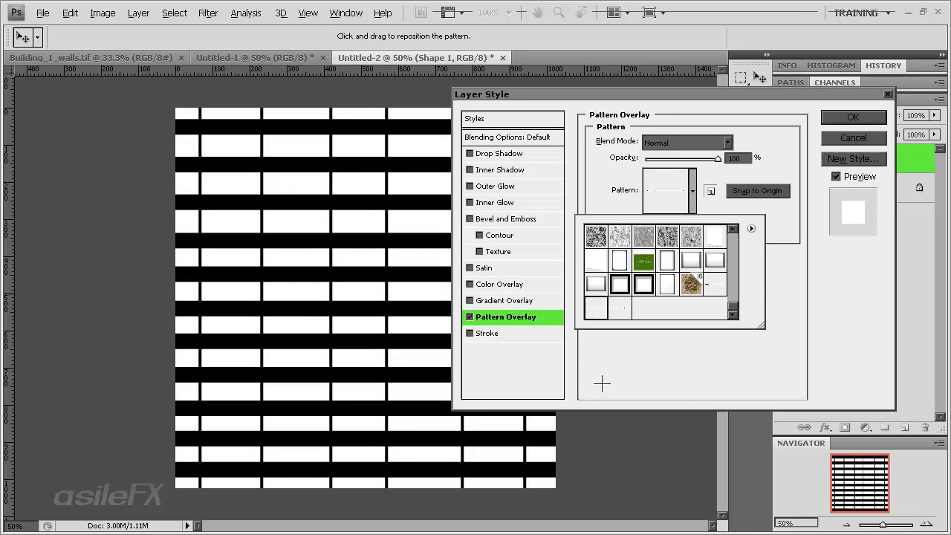
click(627, 313)
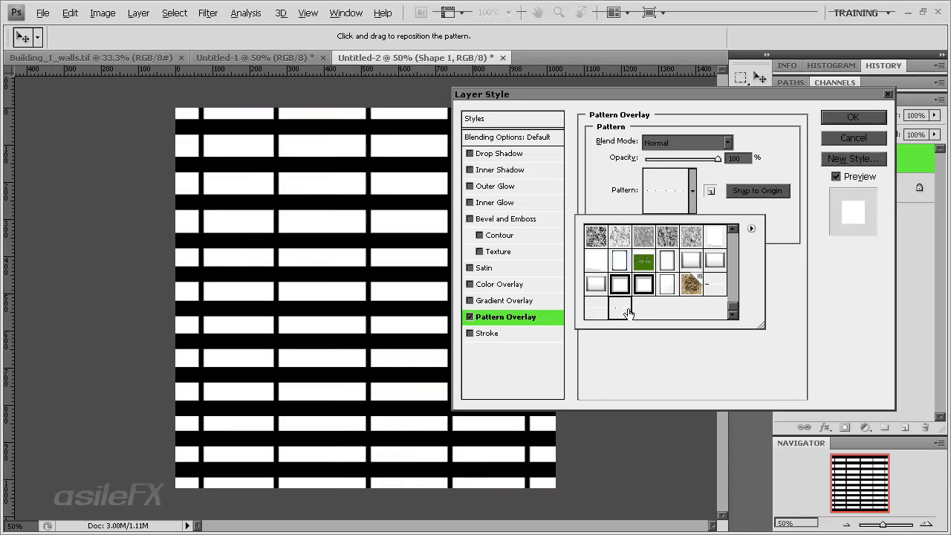
click(593, 318)
click(807, 246)
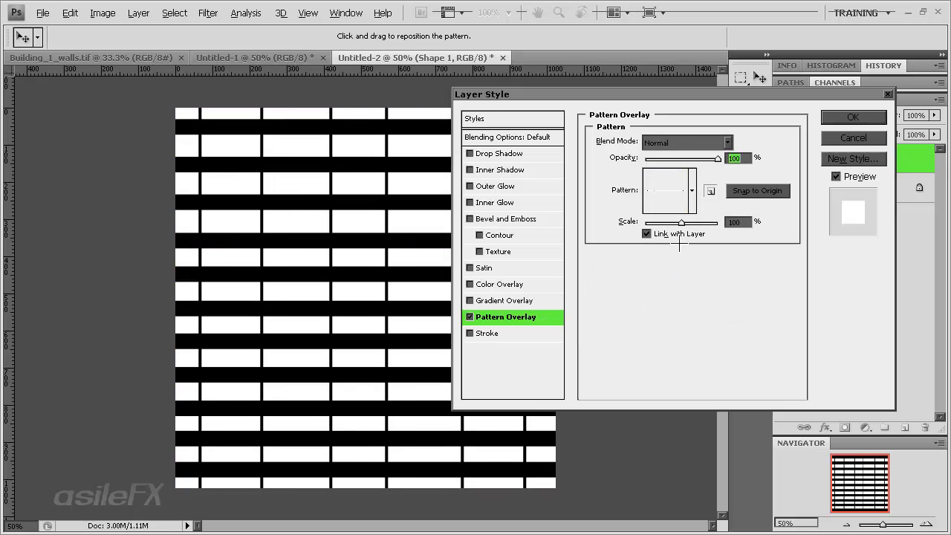
Set the scale of Shape 1's Pattern Overlay to 63% and apply the layer style
drag(685, 224, 663, 222)
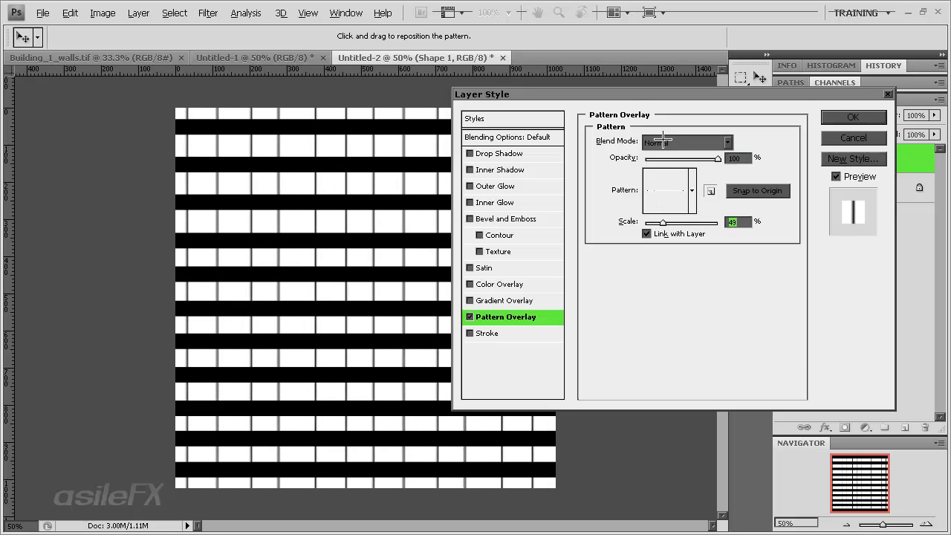
drag(620, 95, 633, 152)
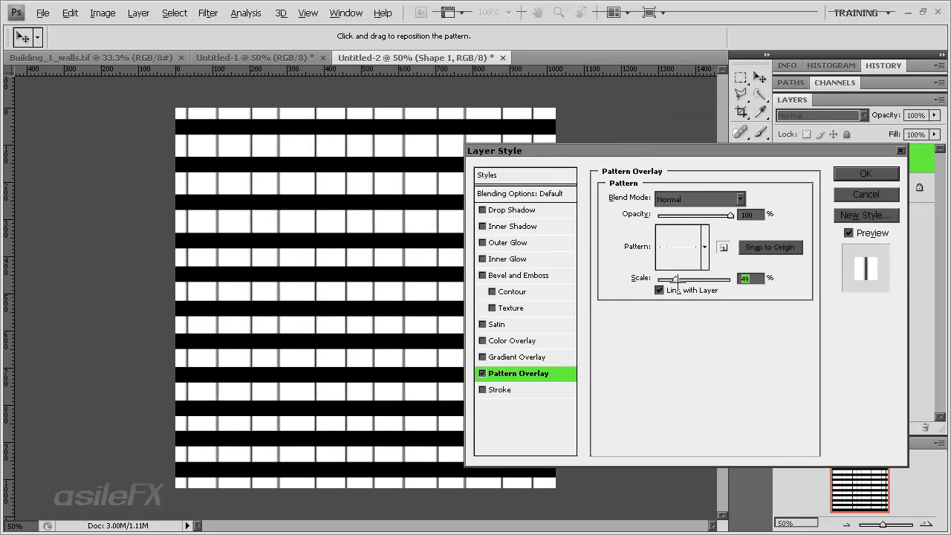
drag(676, 281, 681, 281)
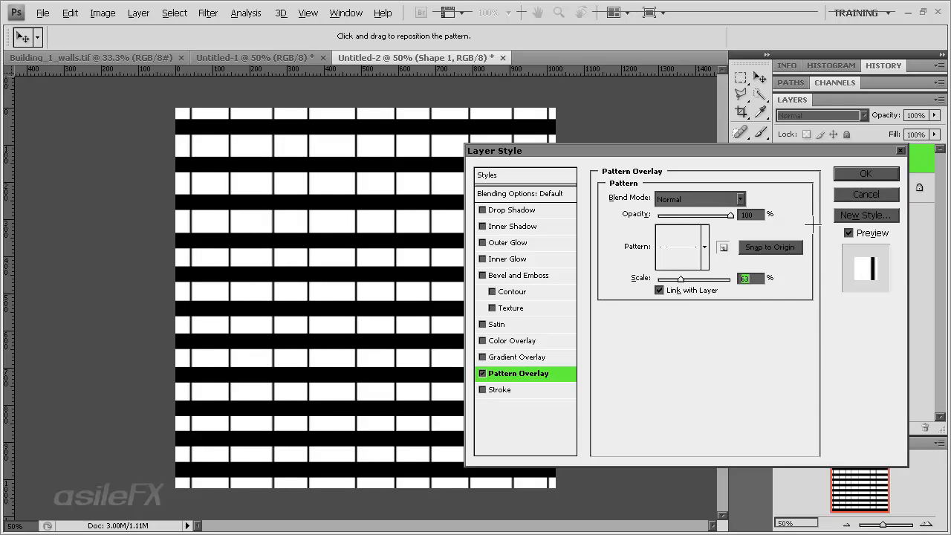
click(864, 176)
Convert the locked Background into a regular layer, keeping the default name Layer 0
click(858, 219)
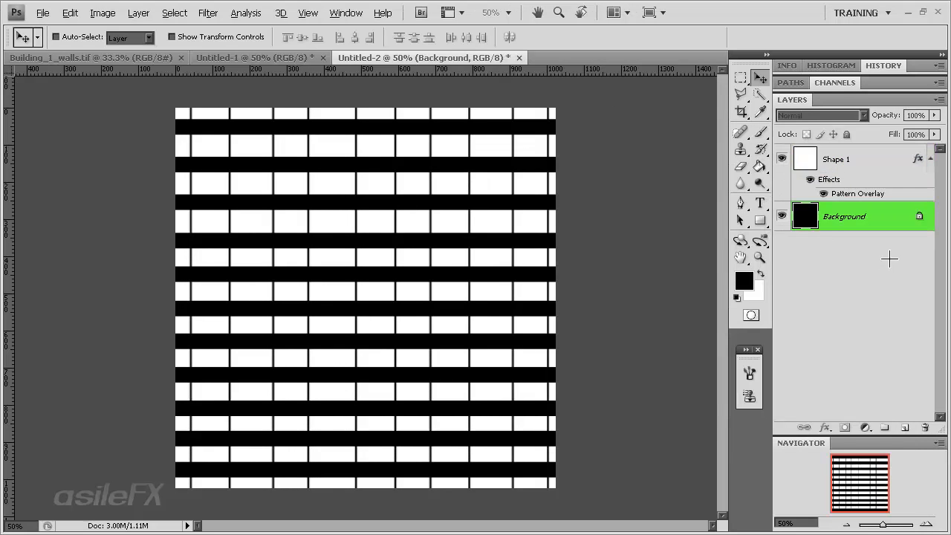
double_click(896, 217)
key(Return)
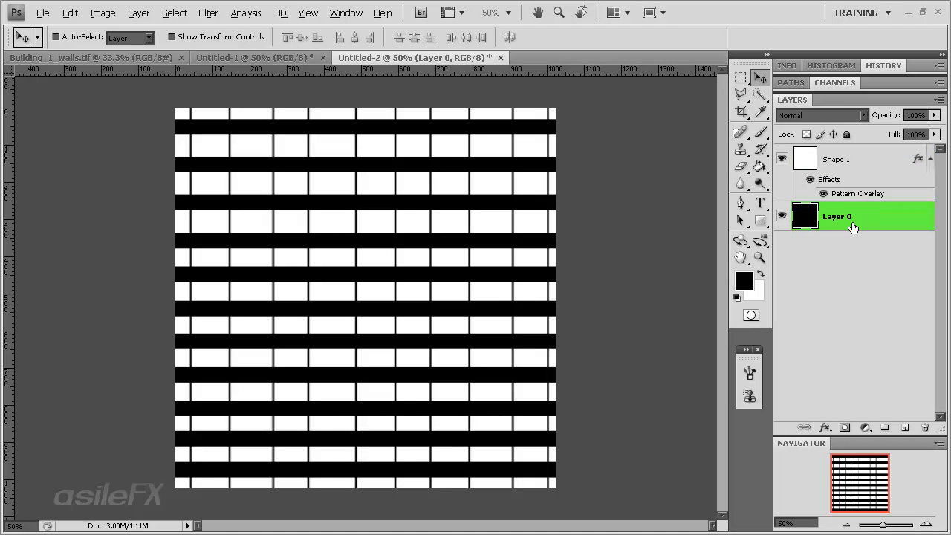
Add a Pattern Overlay to Layer 0 using the second saved brick-line pattern
key(h)
double_click(893, 215)
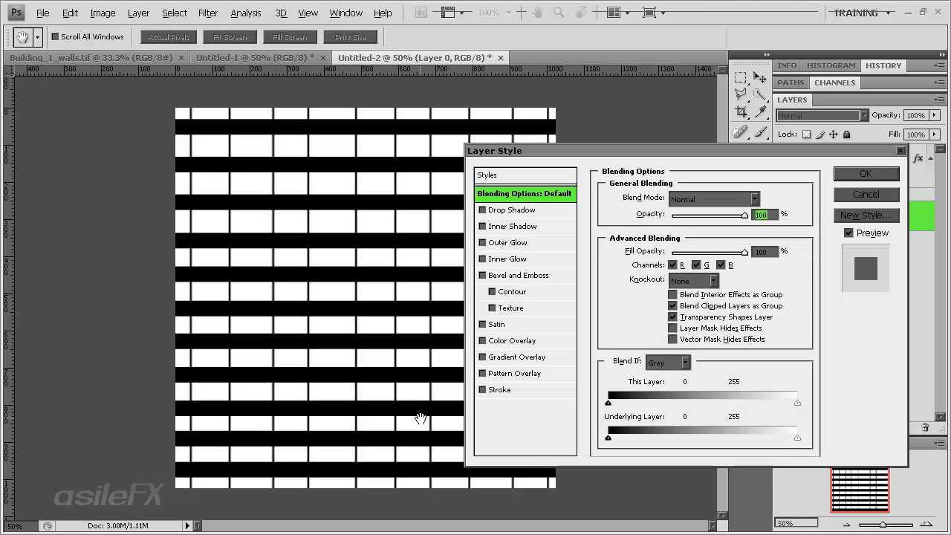
click(490, 373)
click(704, 246)
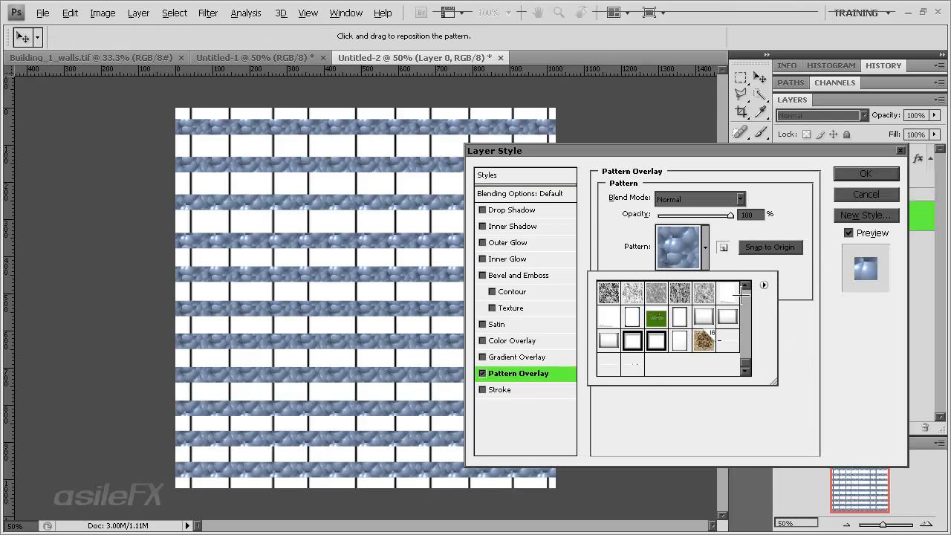
click(633, 364)
click(684, 429)
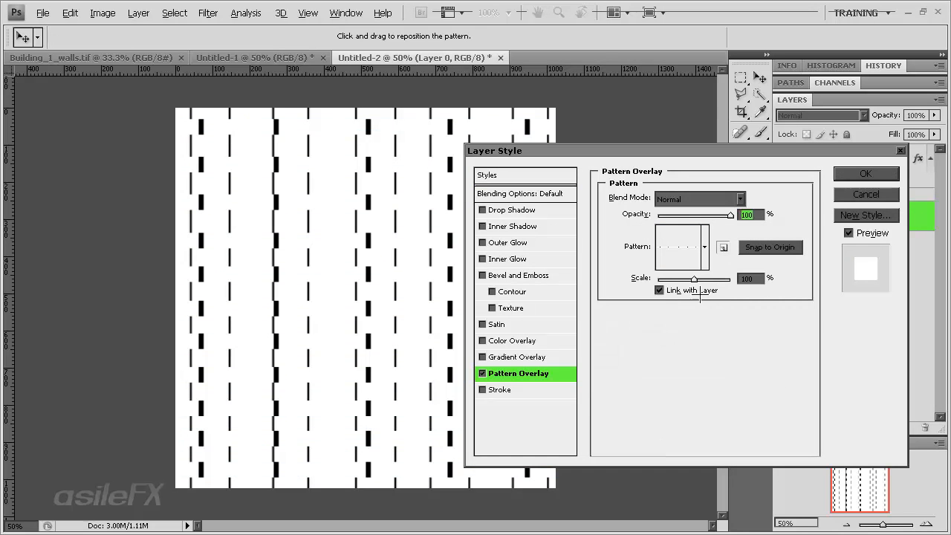
Reduce the scale of Layer 0's Pattern Overlay to 27% and apply the layer style
drag(699, 280, 670, 281)
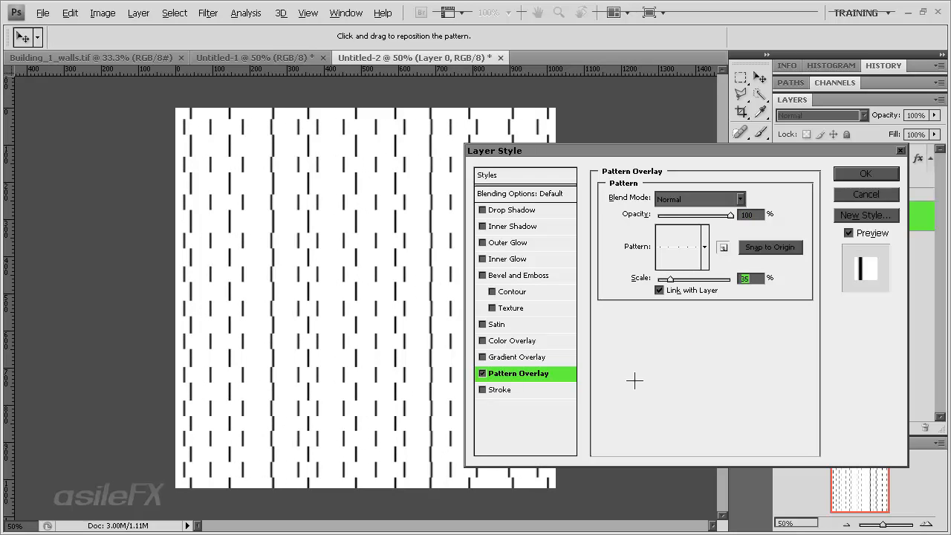
drag(670, 279, 668, 279)
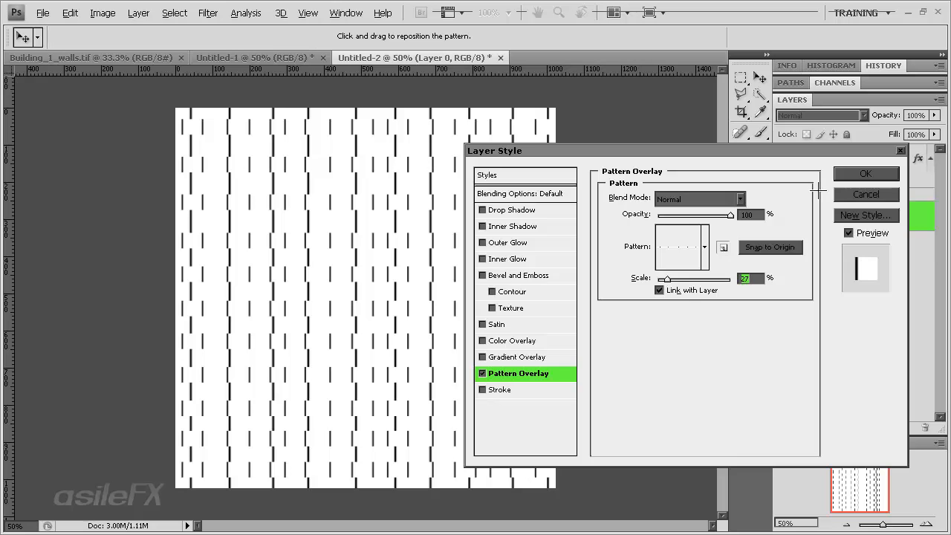
click(866, 174)
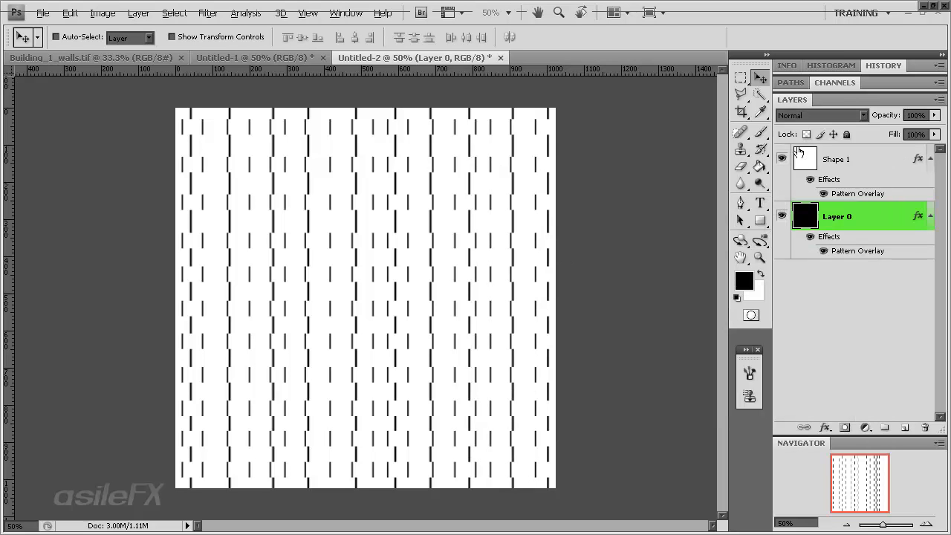
Reopen the Shape 1 layer style and set its Pattern Overlay scale to 43%
double_click(871, 155)
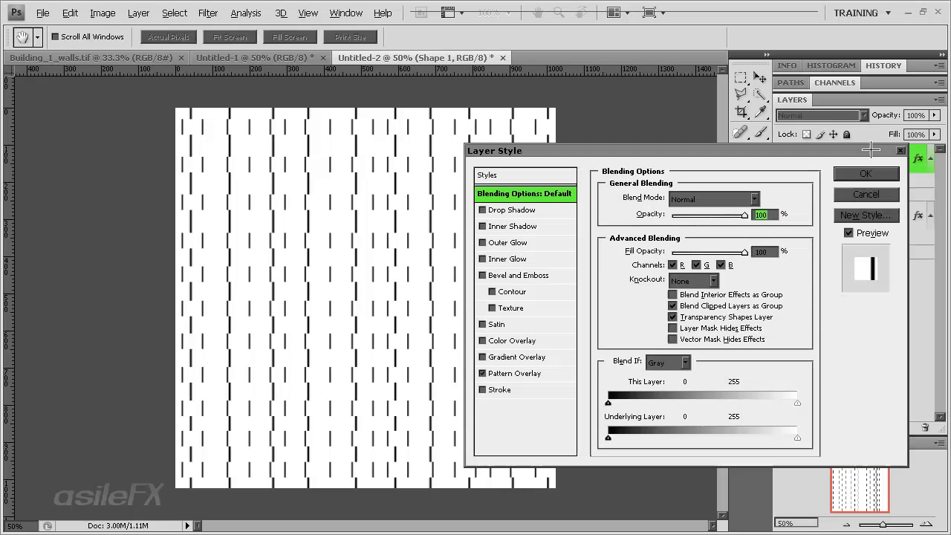
click(516, 373)
drag(683, 281, 673, 278)
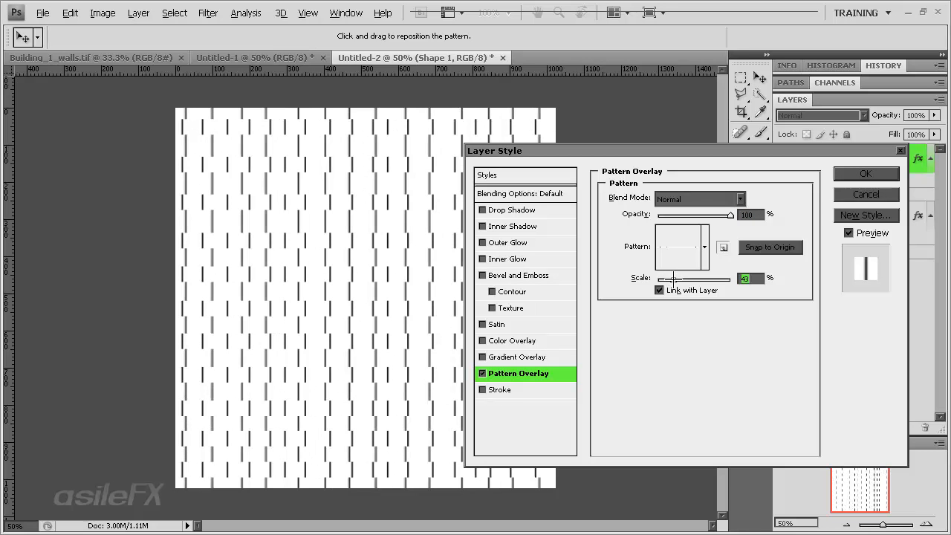
Add a black Stroke of 3 px at 100% opacity, positioned Center, to Shape 1 and apply the layer style
click(500, 389)
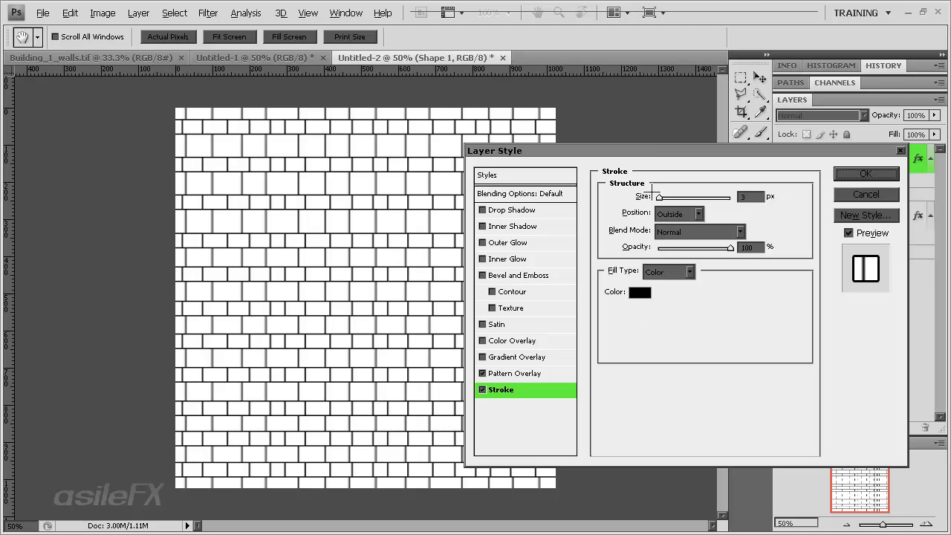
mouse_move(656, 197)
mouse_down()
mouse_move(666, 196)
mouse_move(658, 193)
mouse_up()
mouse_move(729, 248)
mouse_down()
mouse_move(644, 250)
mouse_move(749, 249)
mouse_up()
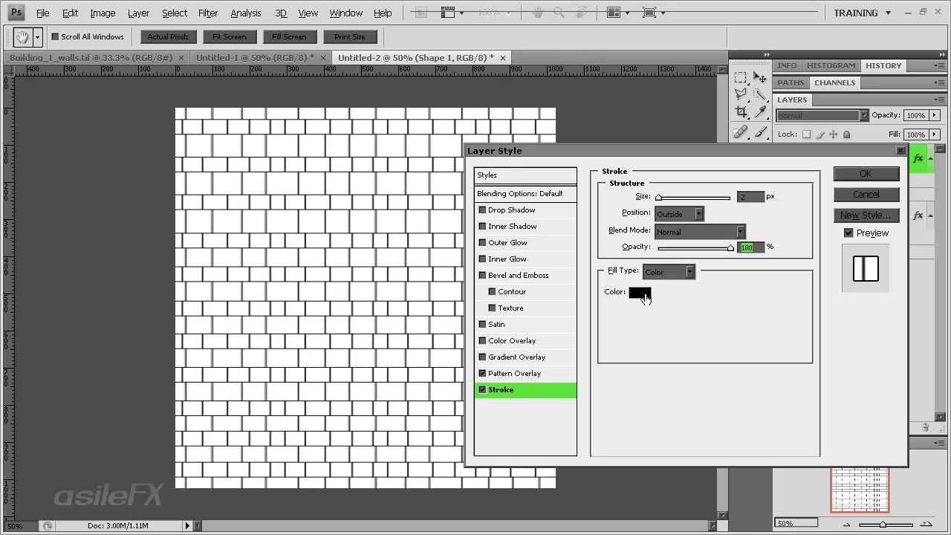
click(673, 214)
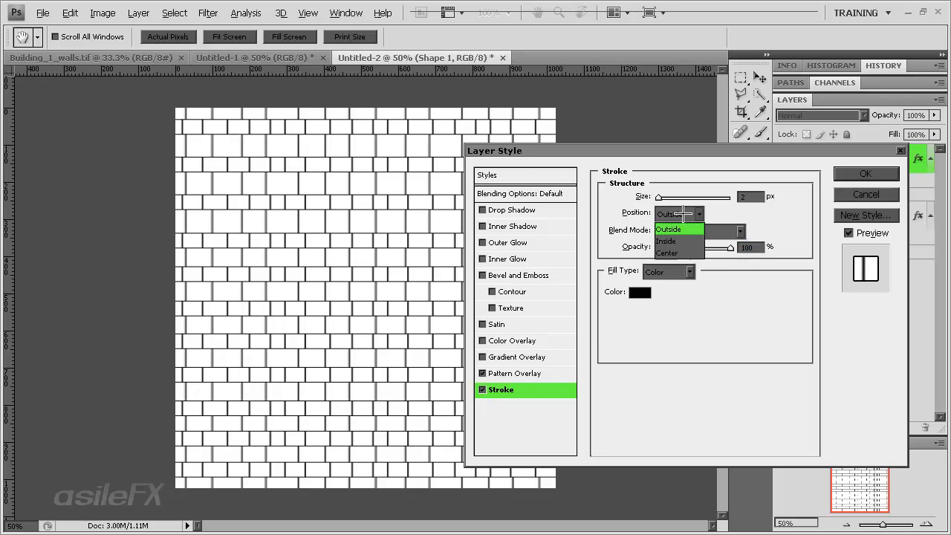
click(673, 252)
mouse_move(659, 197)
mouse_down()
mouse_move(671, 196)
mouse_move(660, 197)
mouse_up()
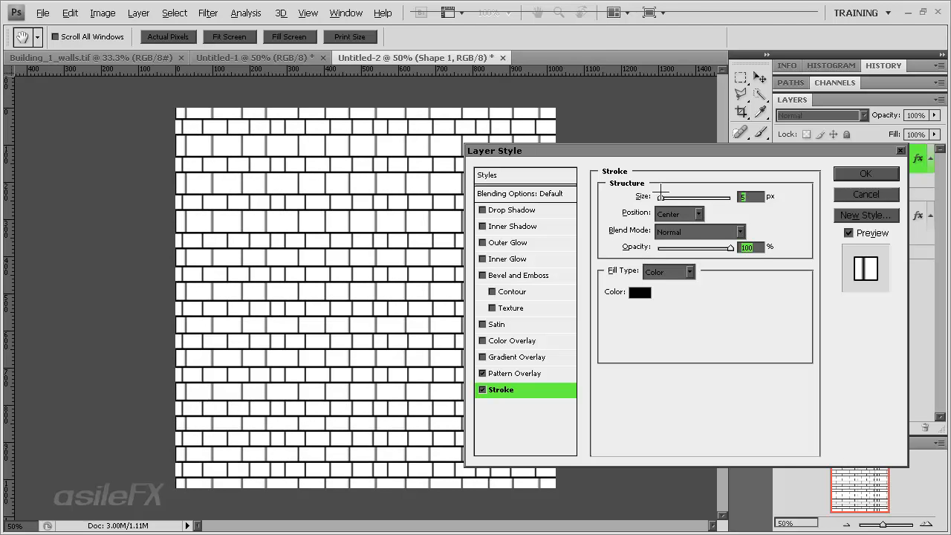
click(691, 214)
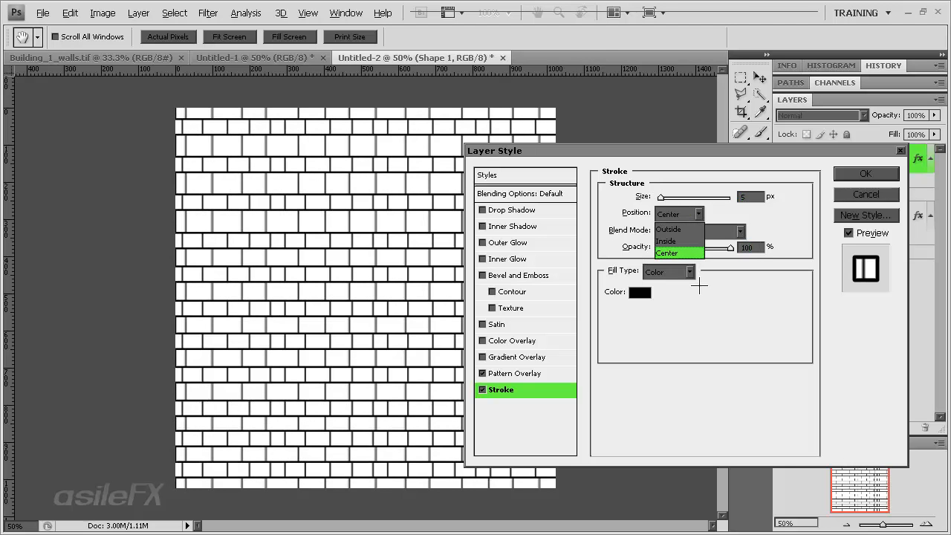
click(697, 252)
click(752, 197)
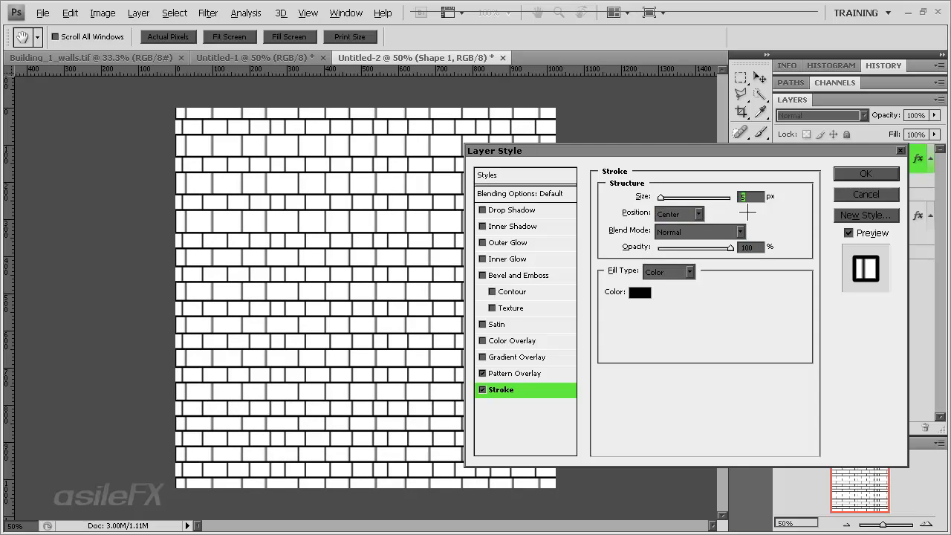
text(3)
click(845, 173)
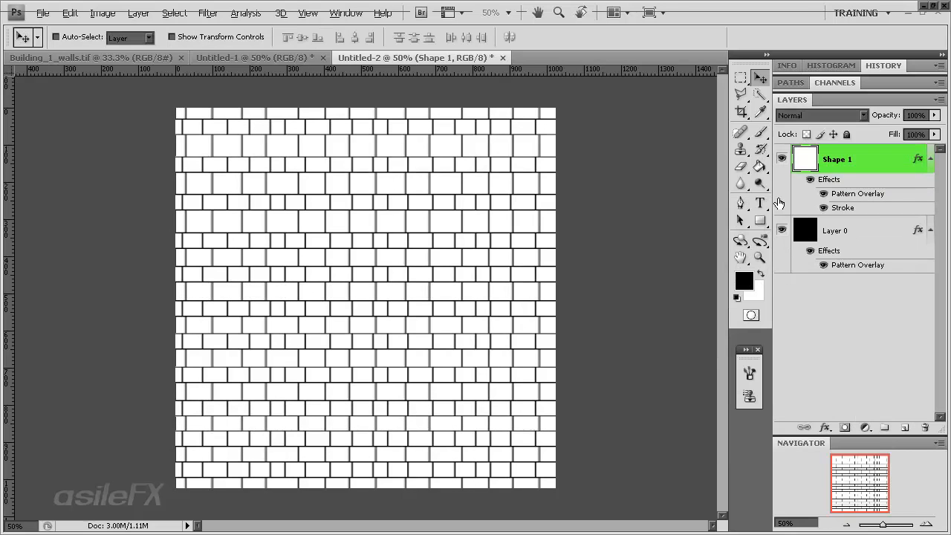
Try Pattern Overlay scales of 21% and 25% on Layer 0 and settle on 27%
double_click(879, 226)
click(483, 373)
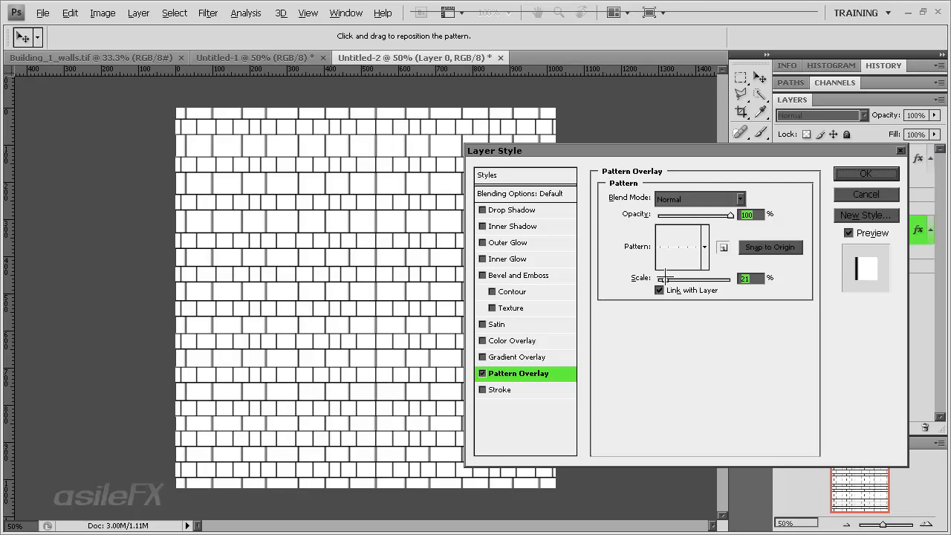
drag(665, 279, 667, 279)
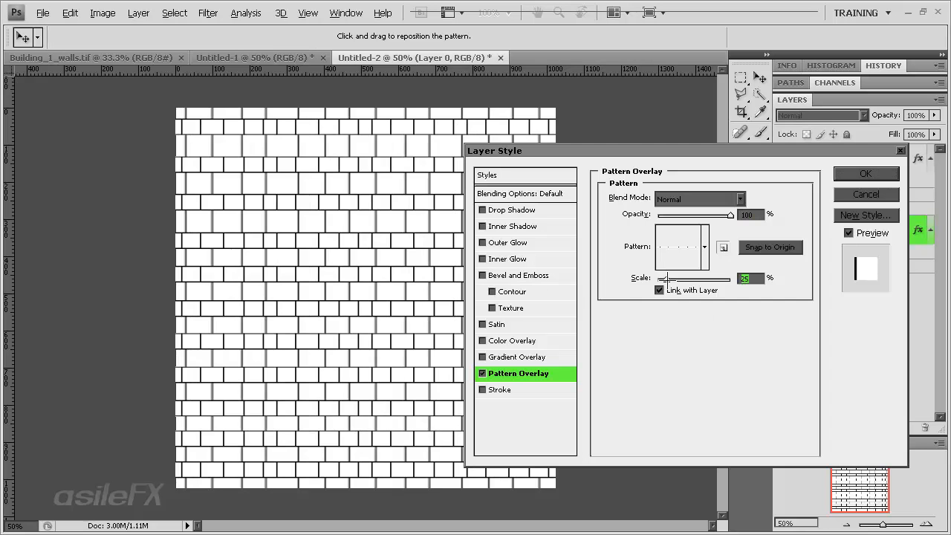
drag(667, 279, 669, 280)
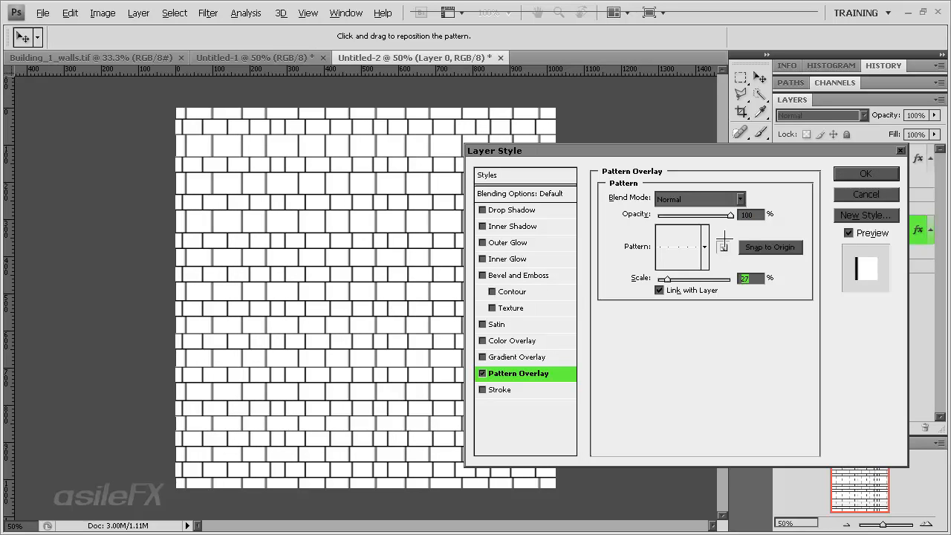
click(854, 175)
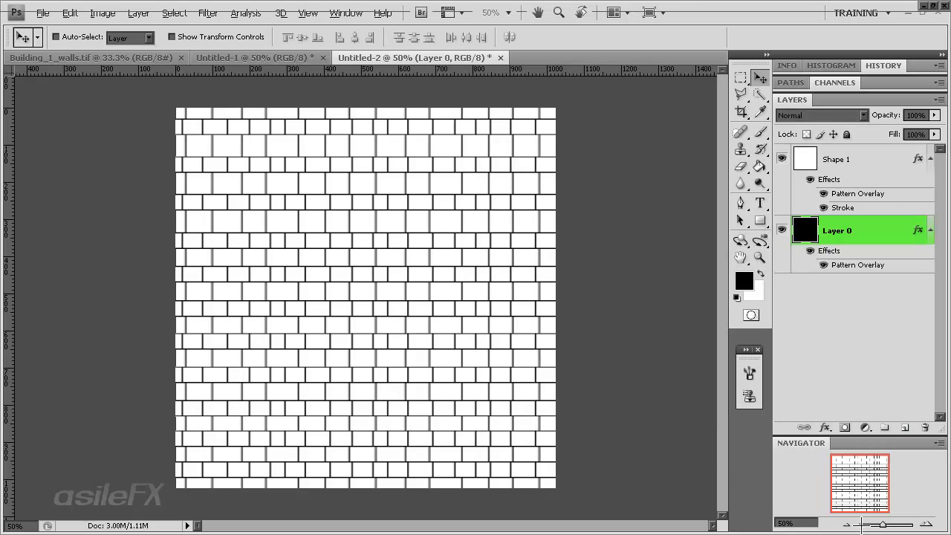
click(924, 524)
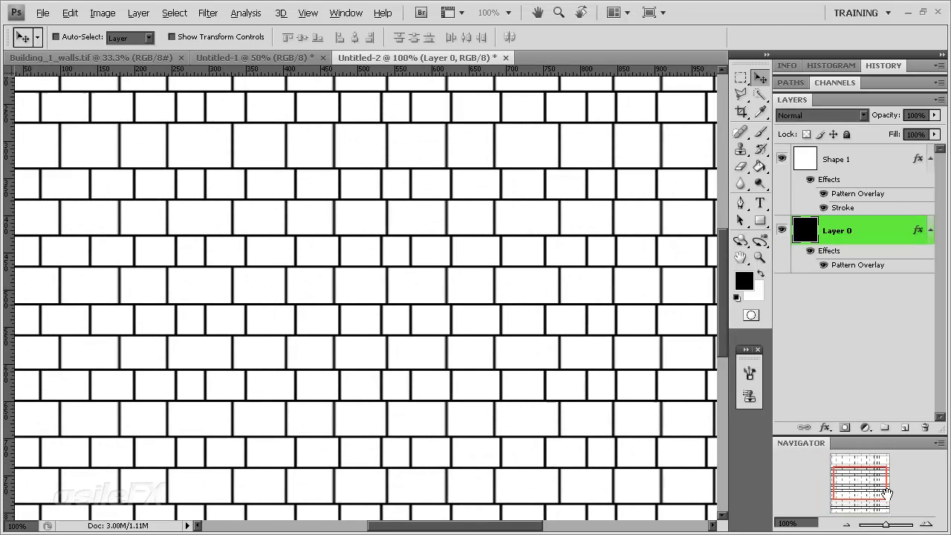
drag(882, 485, 831, 484)
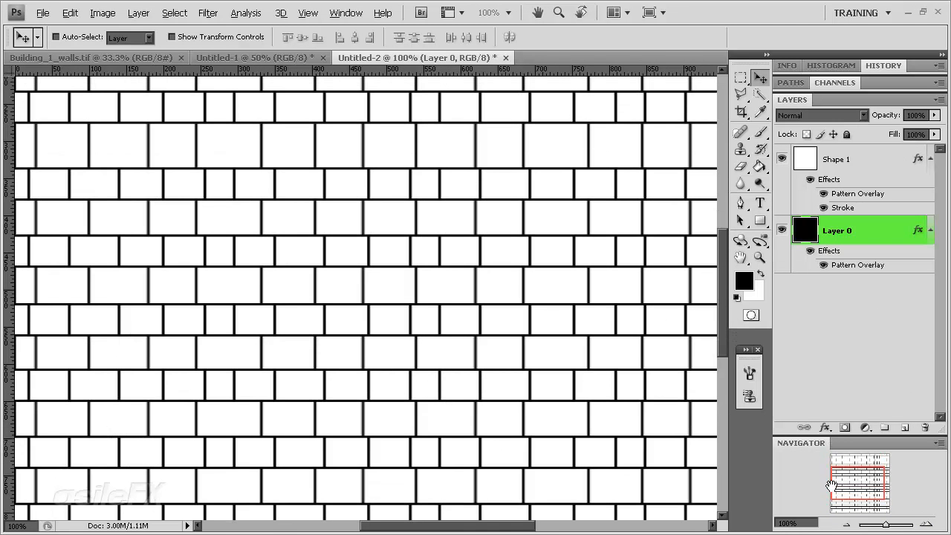
click(846, 525)
click(846, 525)
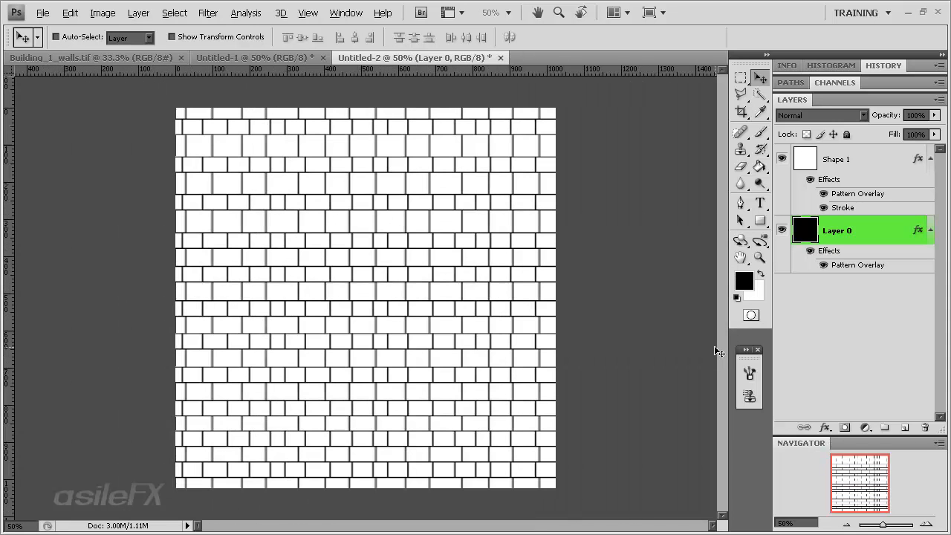
Draw a thin black rectangle across the full wall width, slightly above the middle, on top of Shape 1 and rasterize its layer
click(833, 162)
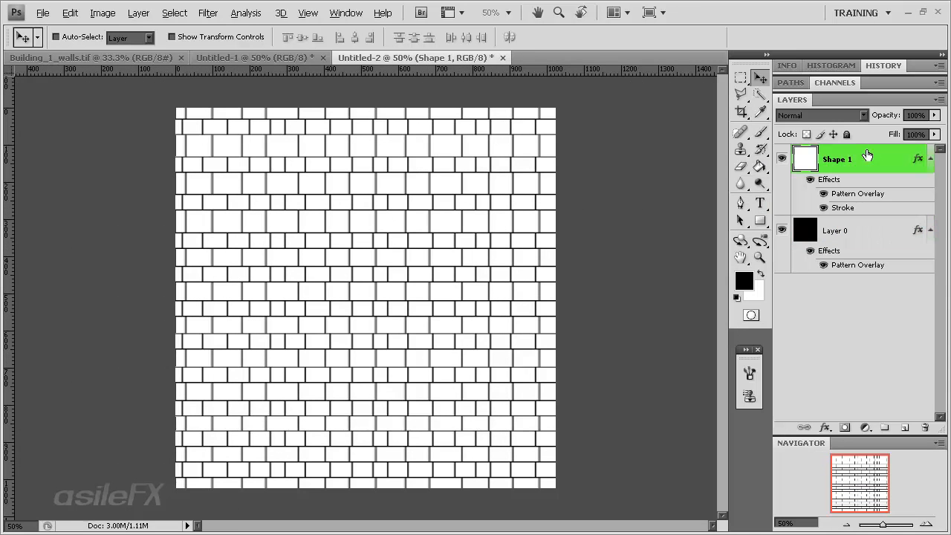
click(760, 221)
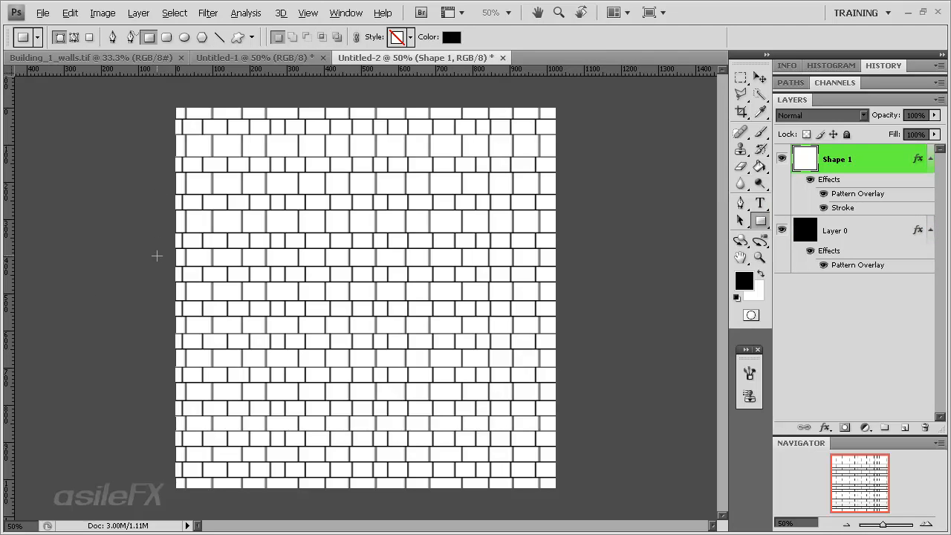
drag(143, 239, 590, 253)
right_click(788, 161)
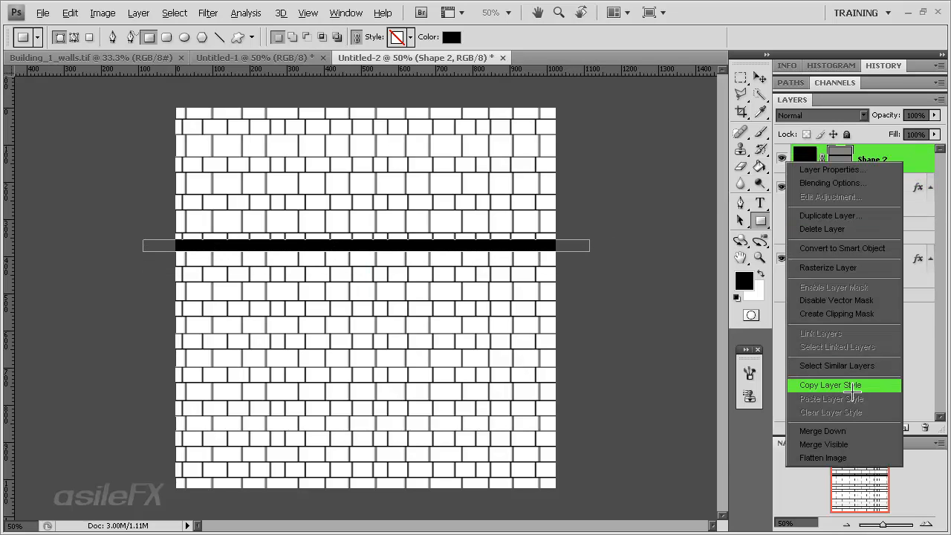
click(846, 290)
Give Shape 2 a Pattern Overlay with the white dashed-line pattern at 15% scale and a 3 px black Stroke positioned Outside
double_click(893, 157)
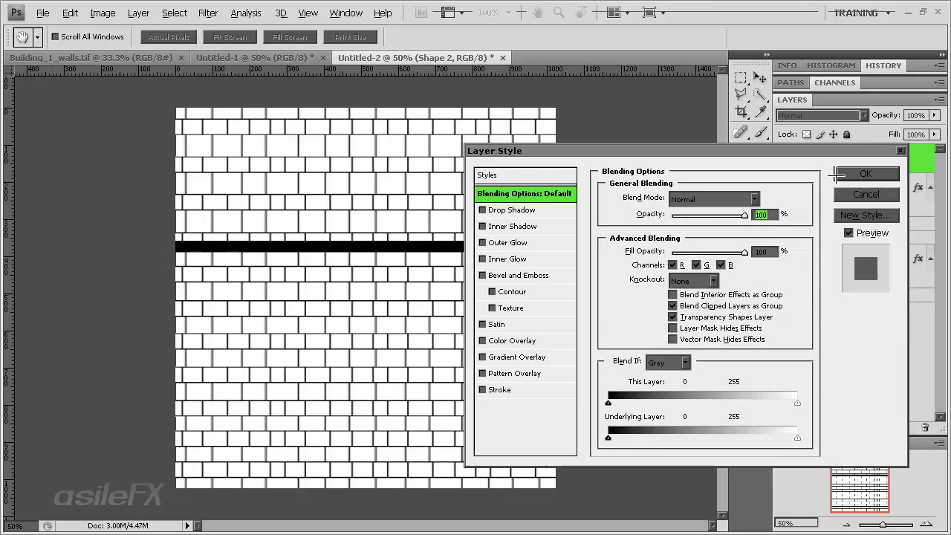
click(502, 373)
click(705, 248)
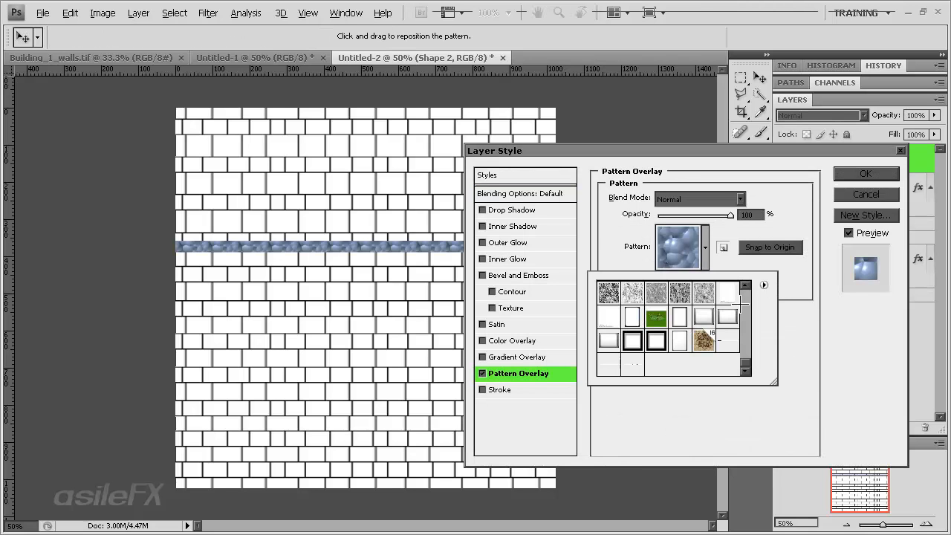
click(632, 367)
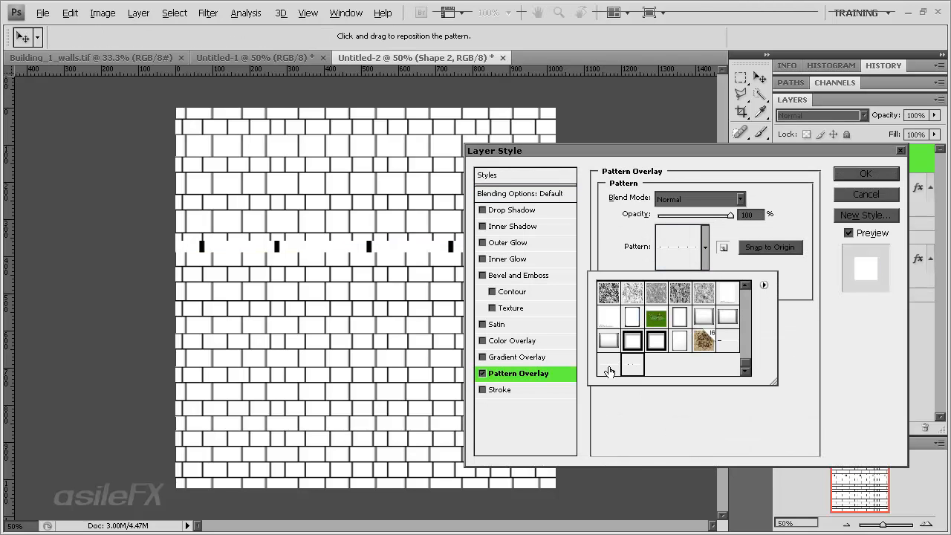
click(758, 408)
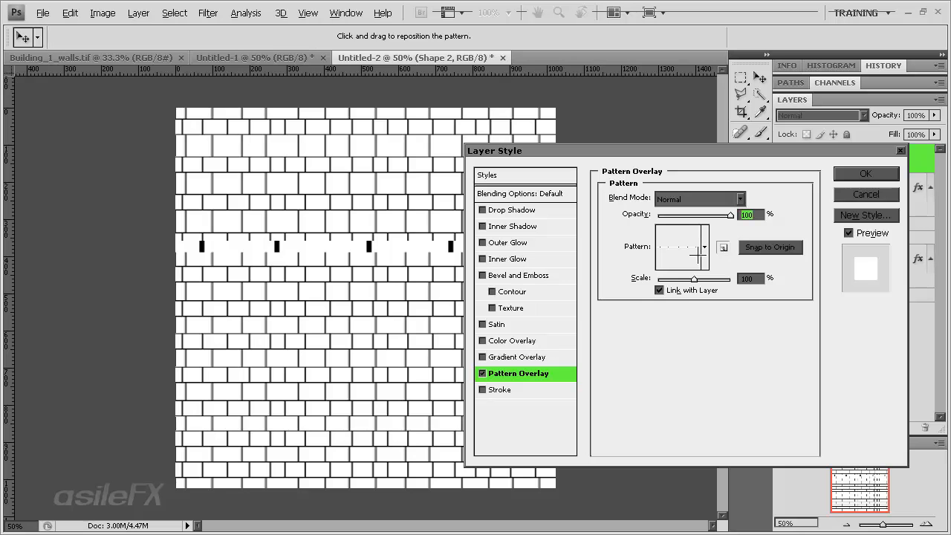
drag(687, 279, 661, 279)
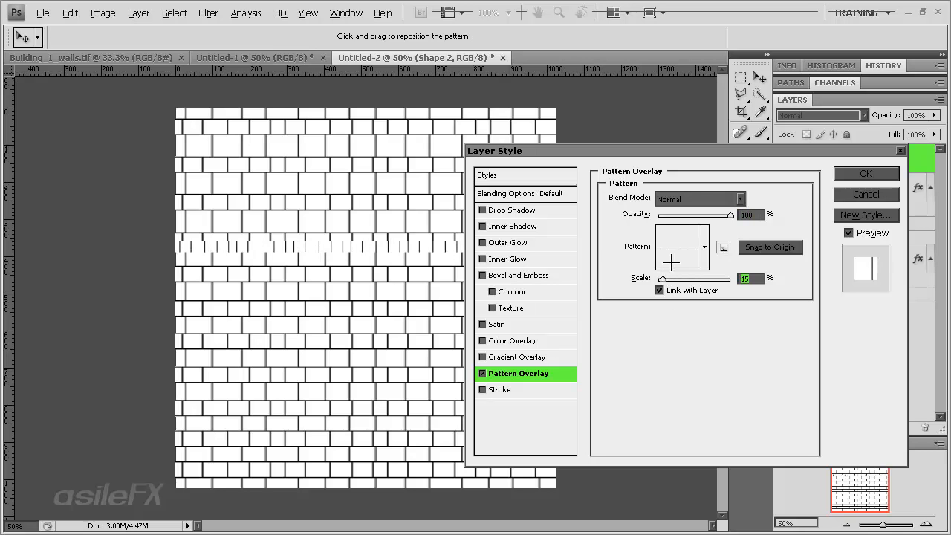
click(509, 390)
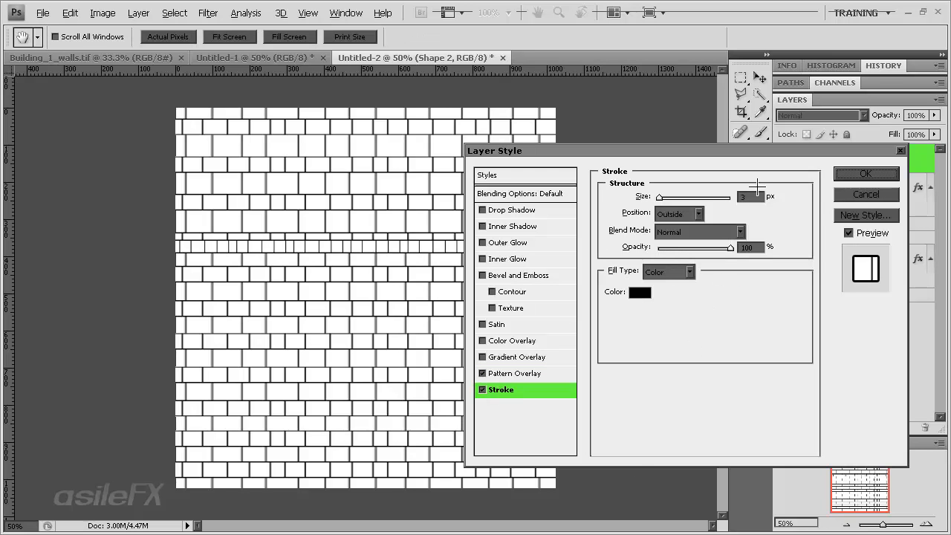
click(865, 173)
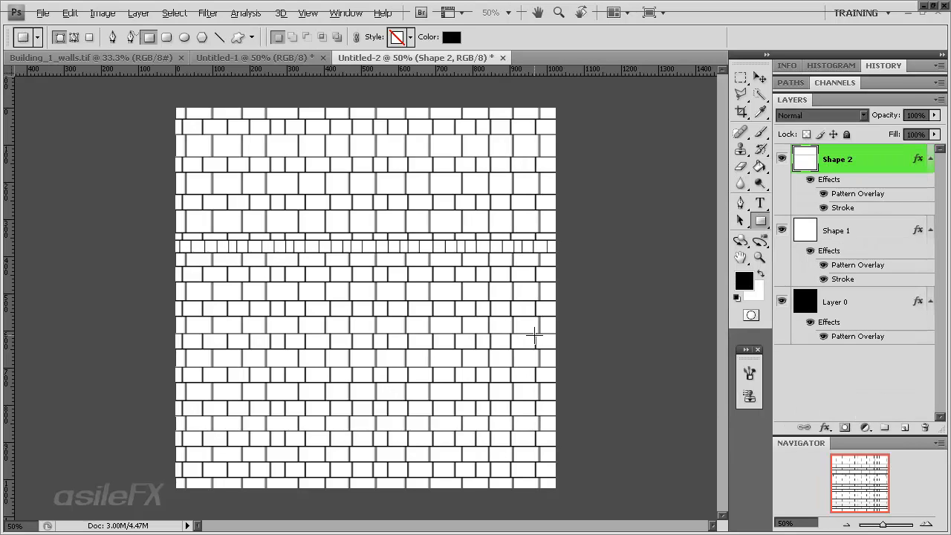
Move the Shape 2 small-brick row near the wall's bottom and place duplicates of it near the top and just above the middle
key(v)
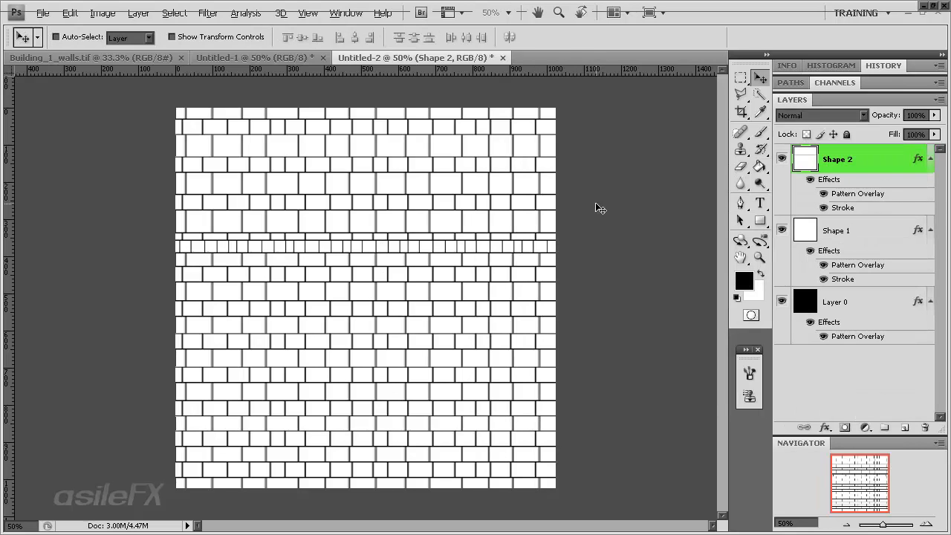
drag(429, 207, 420, 385)
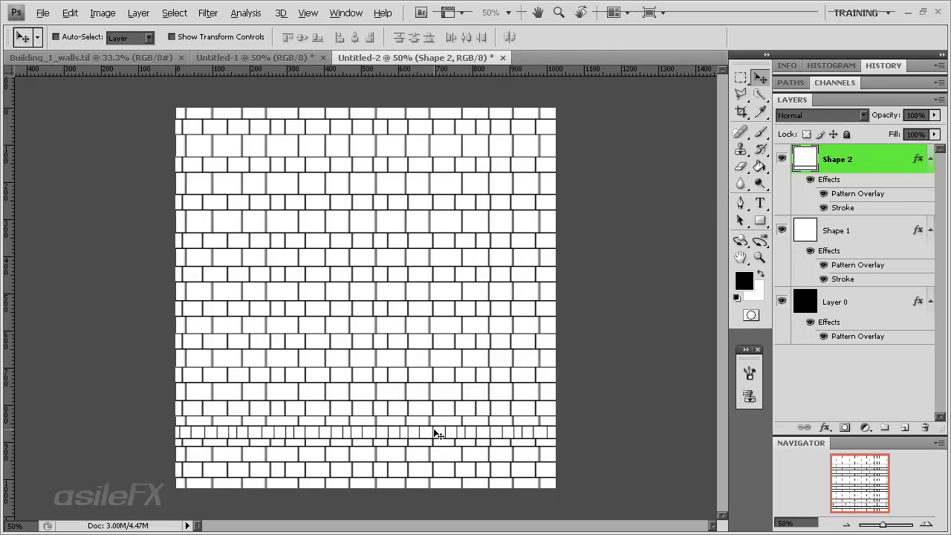
alt+drag(435, 435, 435, 197)
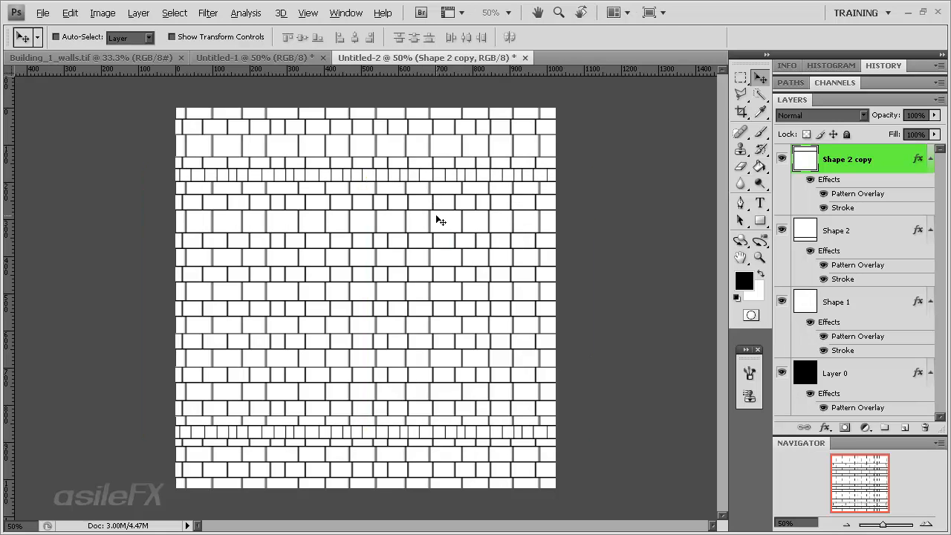
mouse_move(399, 256)
shift+mouse_down()
mouse_move(423, 251)
mouse_move(372, 246)
mouse_move(393, 257)
shift+mouse_up()
drag(420, 216, 394, 296)
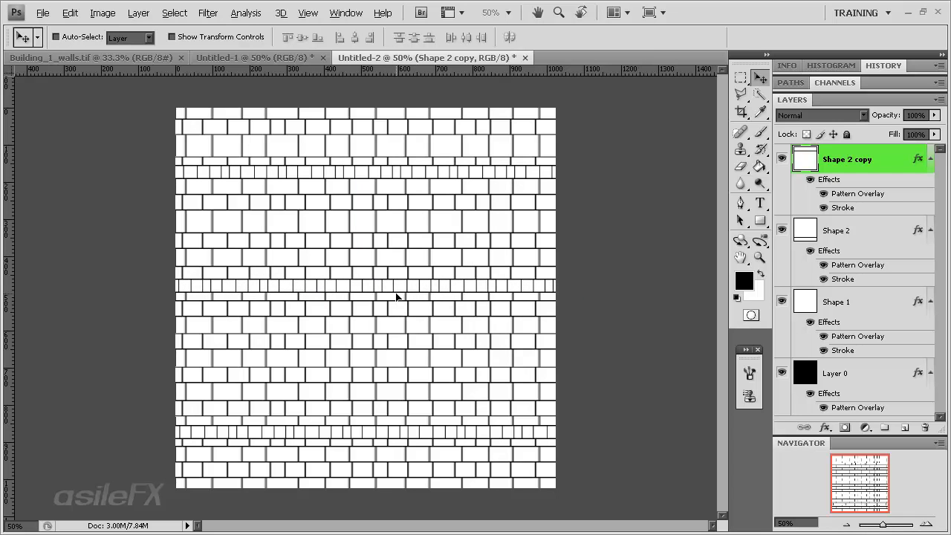
key(ctrl+j)
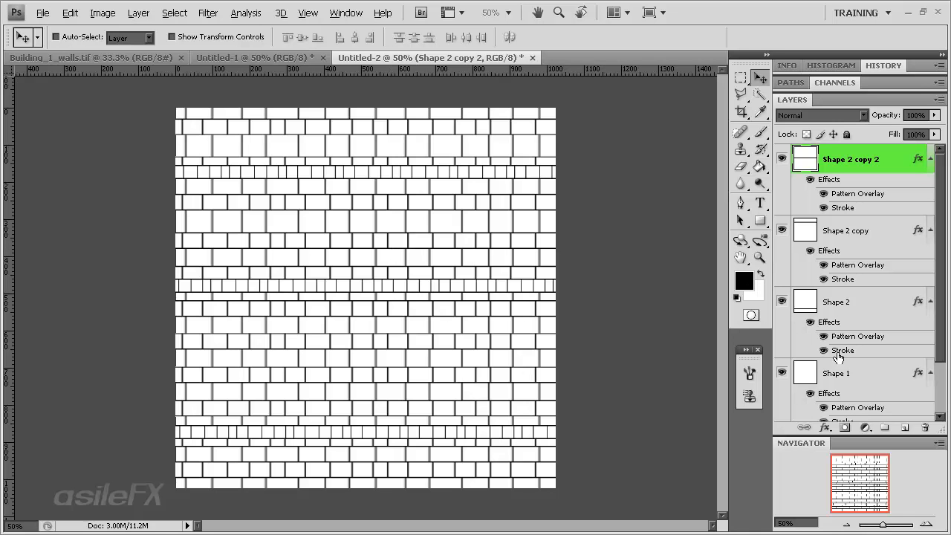
Duplicate the Shape 1 layer and shift the copy up and left so its rows are offset from the original
scroll(838, 349, down, 2)
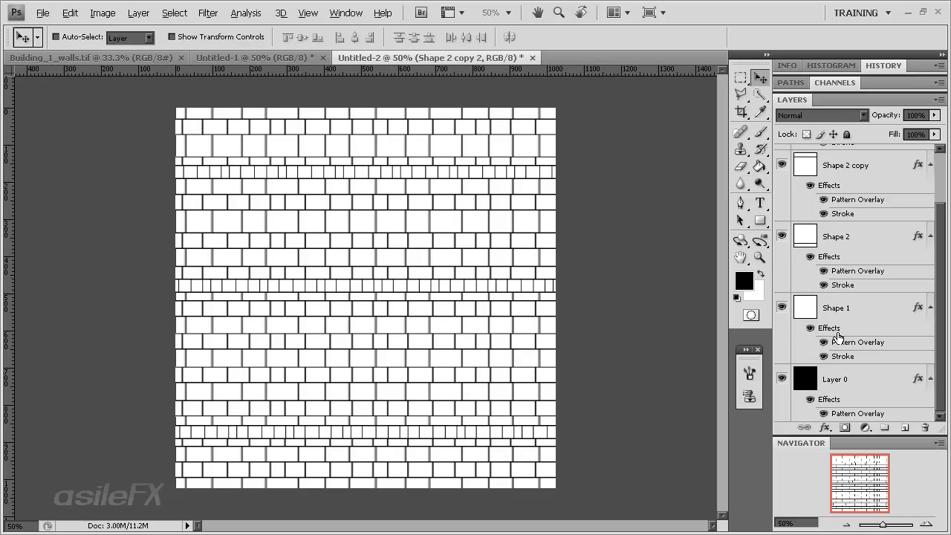
click(782, 306)
click(782, 306)
drag(861, 329, 904, 427)
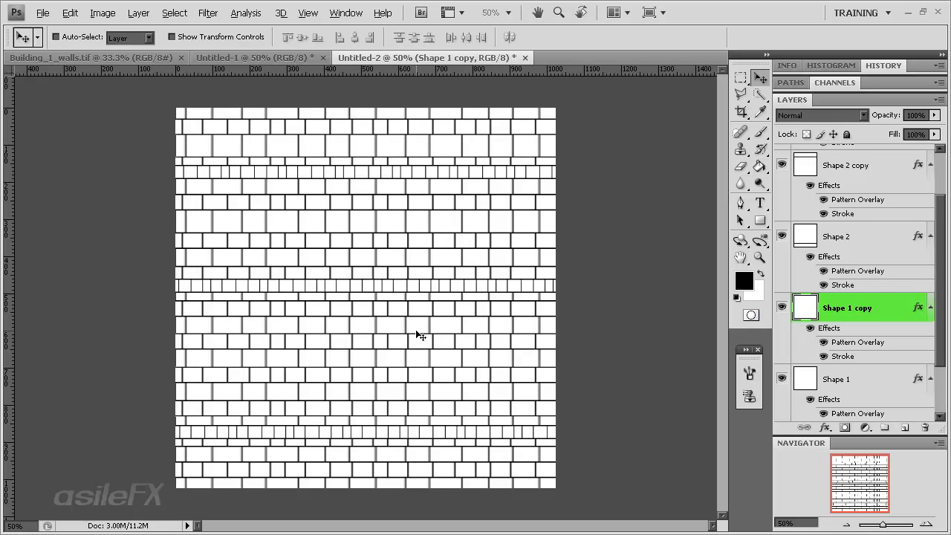
drag(881, 318, 888, 260)
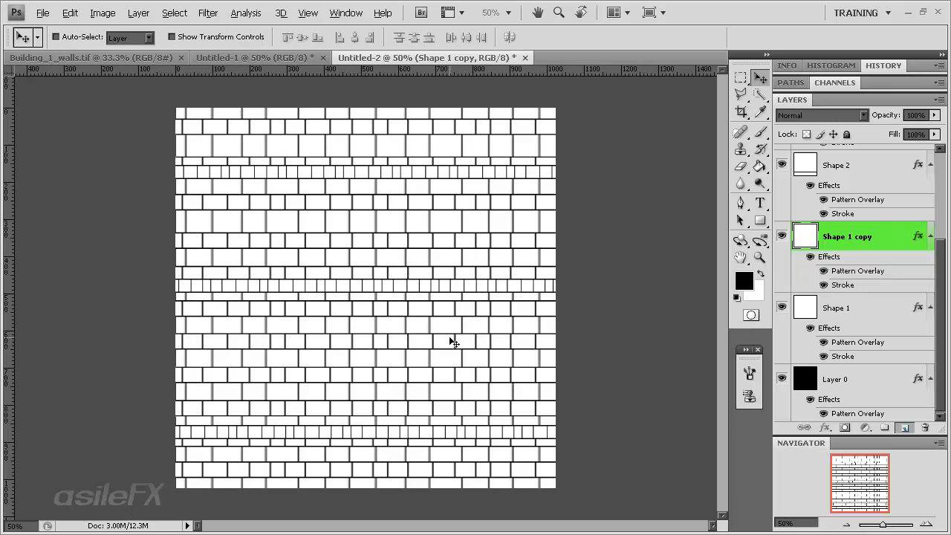
mouse_move(450, 378)
mouse_down()
mouse_move(443, 388)
mouse_move(446, 377)
mouse_up()
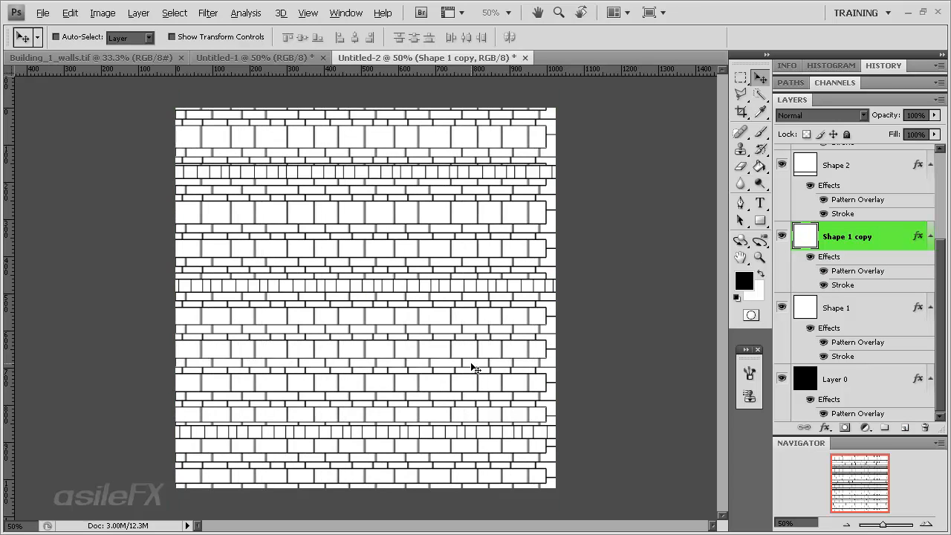
Stretch Shape 1 copy to 146.1% width so it extends past the canvas's right edge, and shift it left to offset its vertical joints
key(ctrl+t)
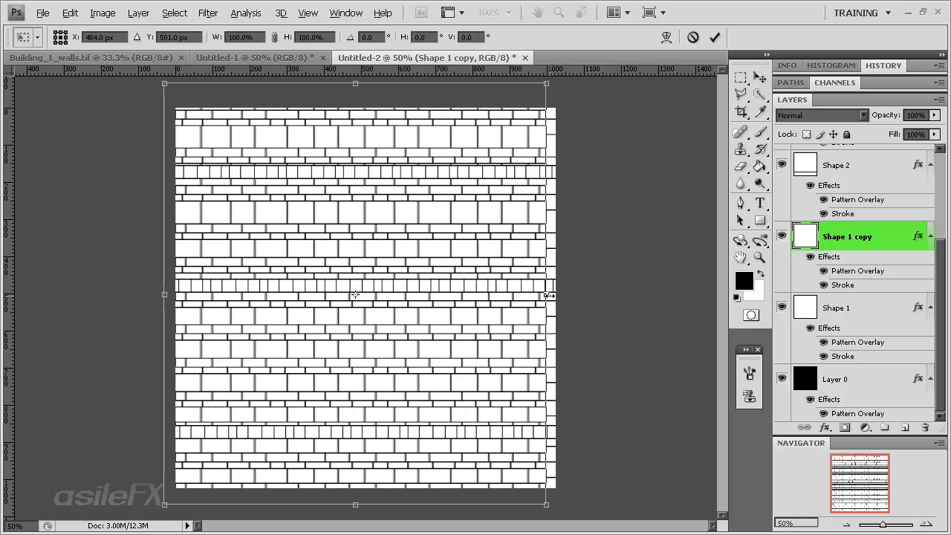
drag(546, 295, 705, 349)
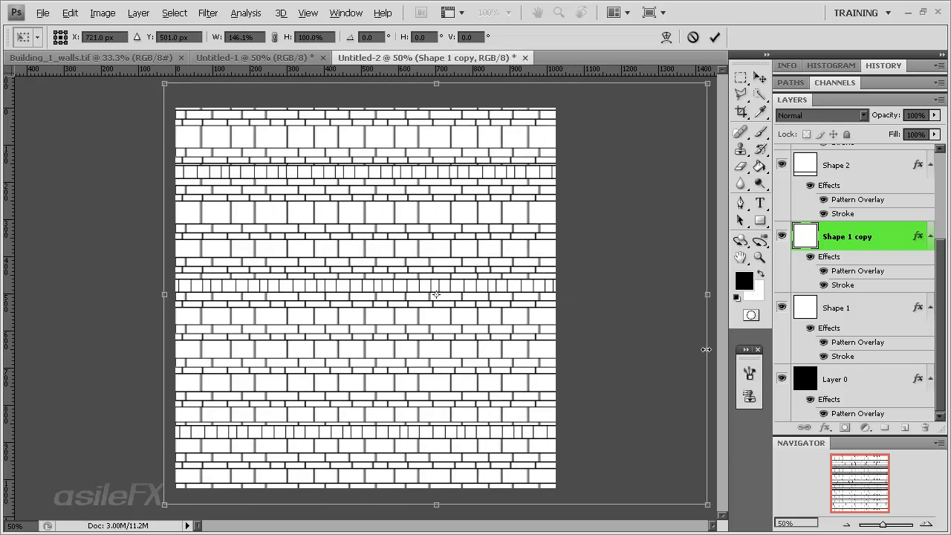
key(Return)
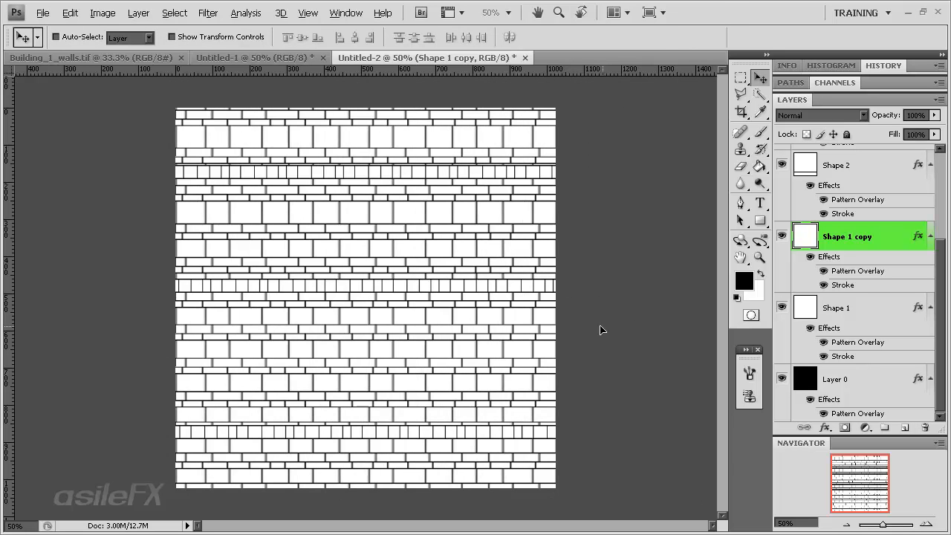
drag(600, 326, 585, 328)
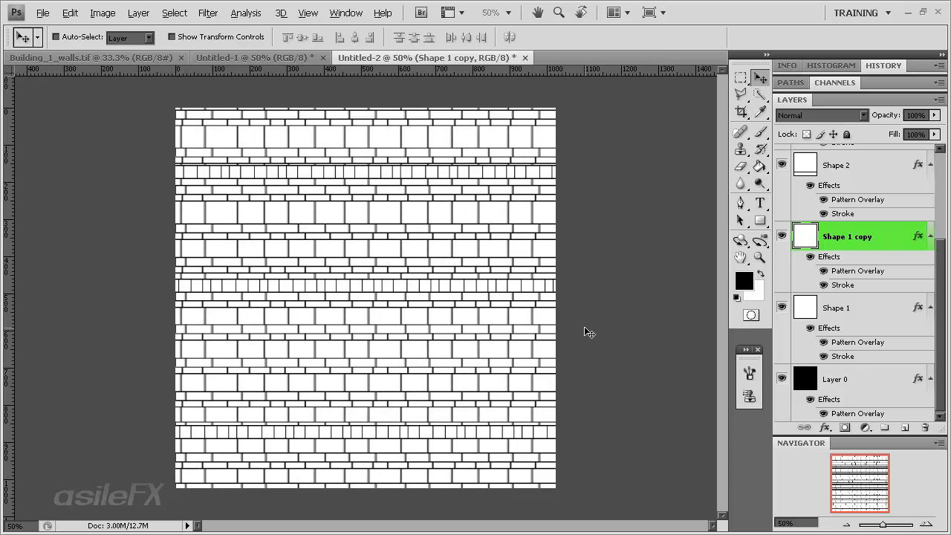
key(ctrl+t)
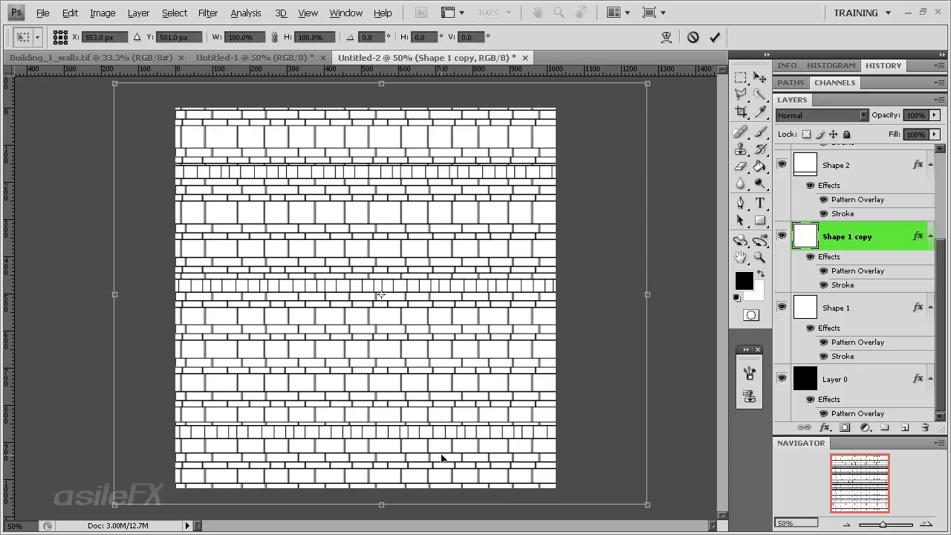
drag(383, 508, 403, 502)
key(Return)
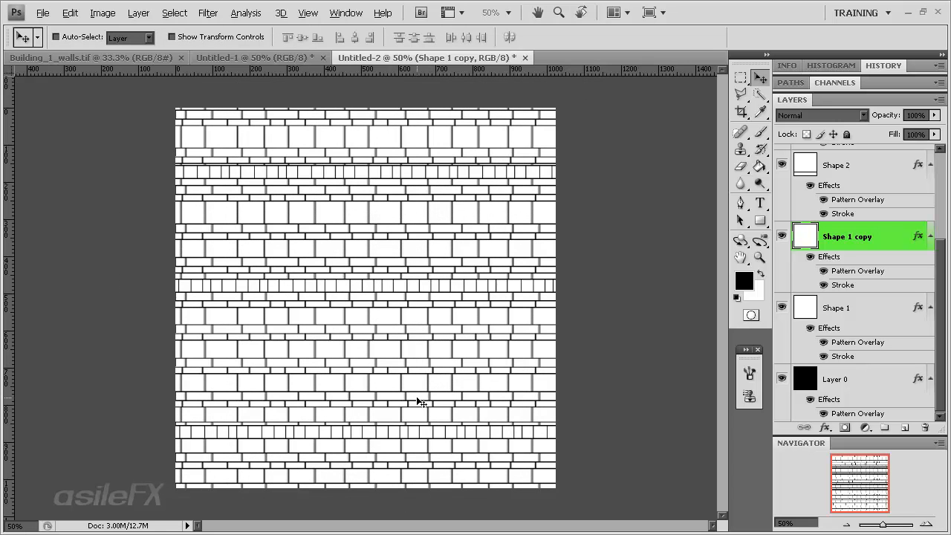
Move Shape 1 copy up over the wall's upper half and nudge it vertically to fine-tune its row alignment
drag(421, 402, 370, 305)
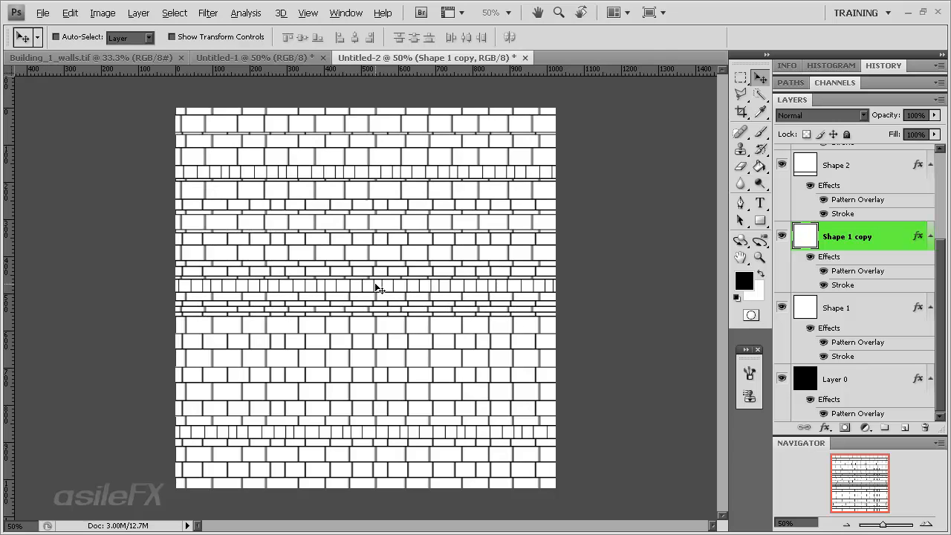
drag(402, 367, 406, 315)
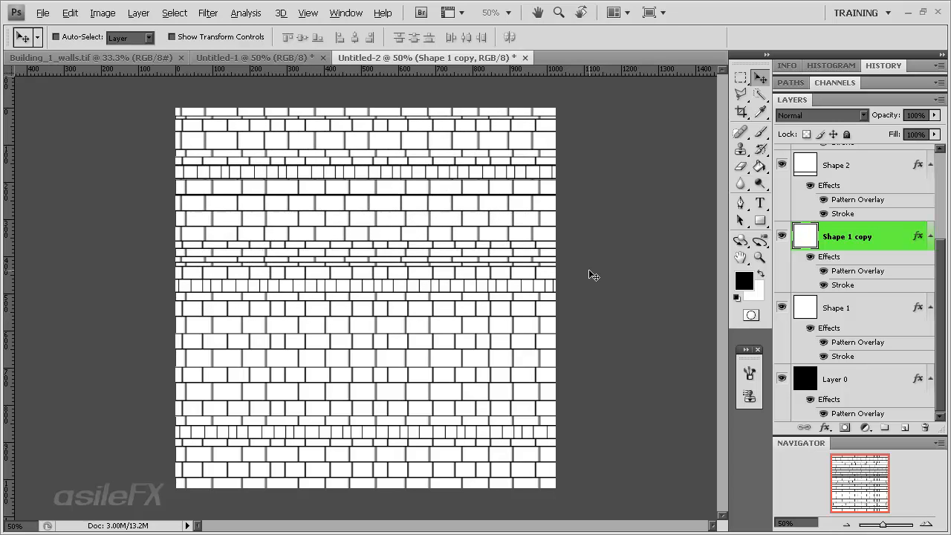
key(Up)
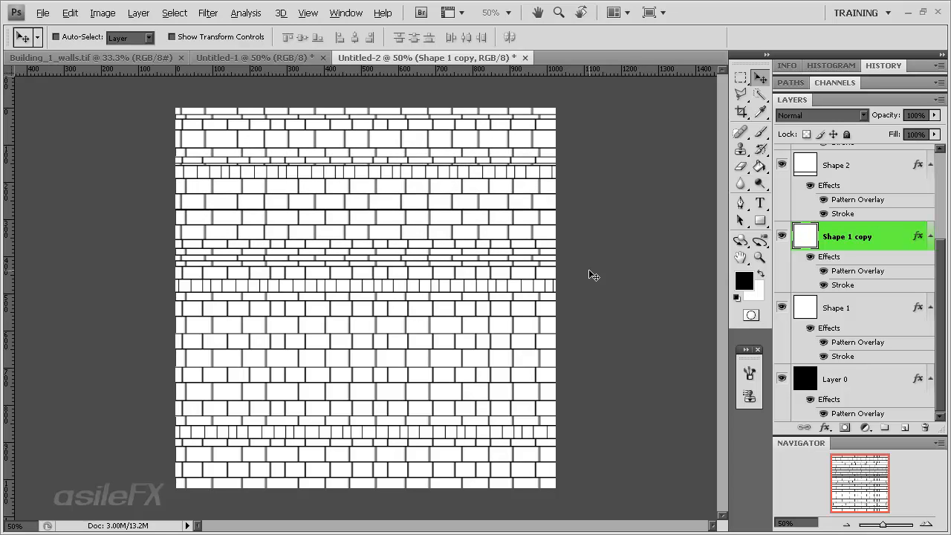
key(Down)
key(Down)
key(Up)
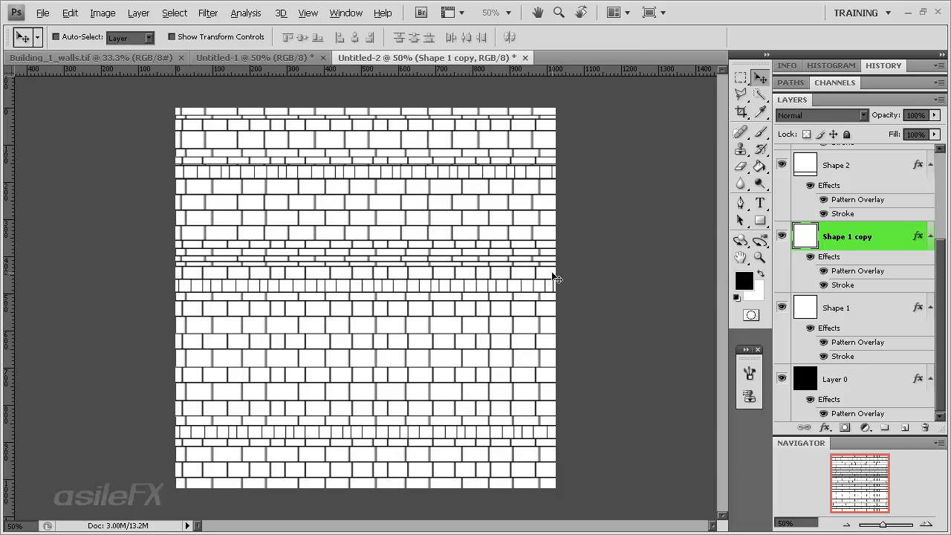
Lower Shape 1 copy with a move and a Free Transform so it ends just below the middle small-brick row
drag(441, 210, 443, 241)
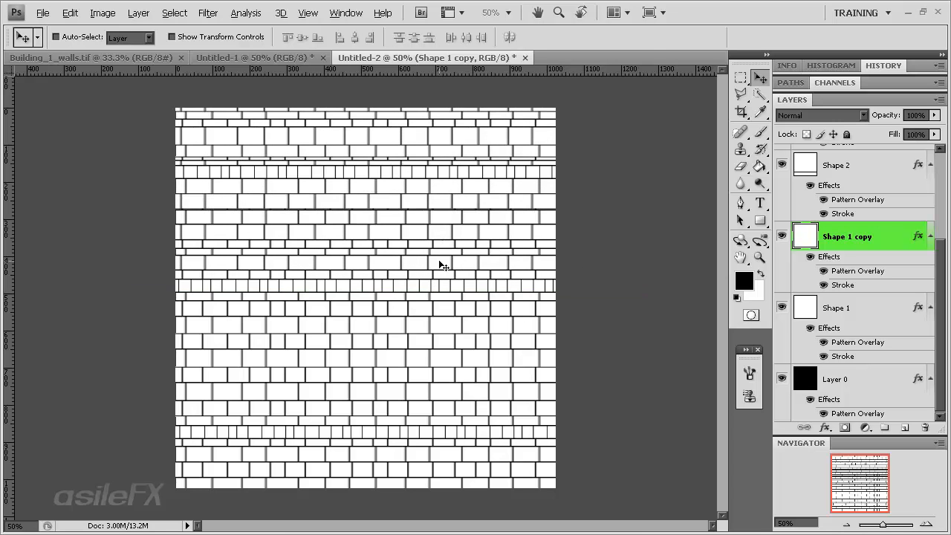
key(ctrl+t)
drag(381, 293, 410, 327)
key(Return)
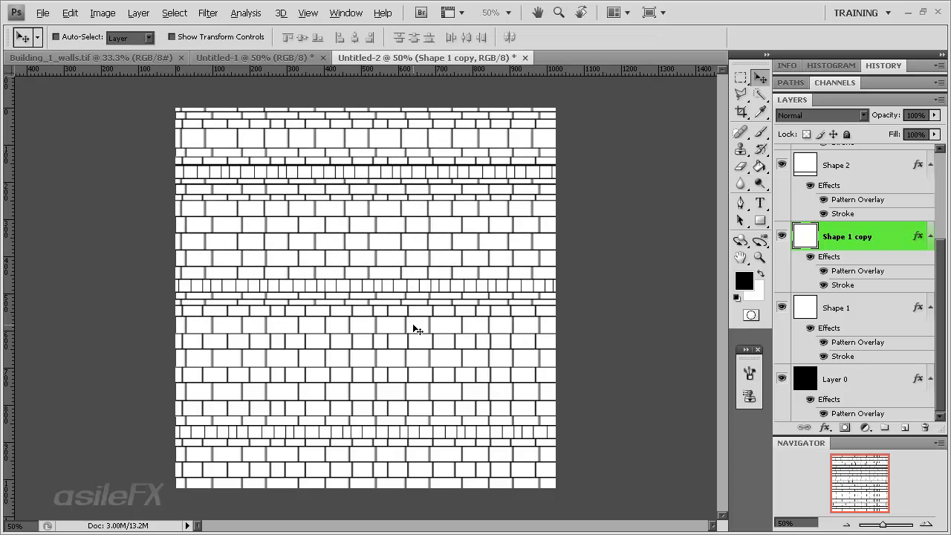
click(104, 13)
mouse_move(138, 13)
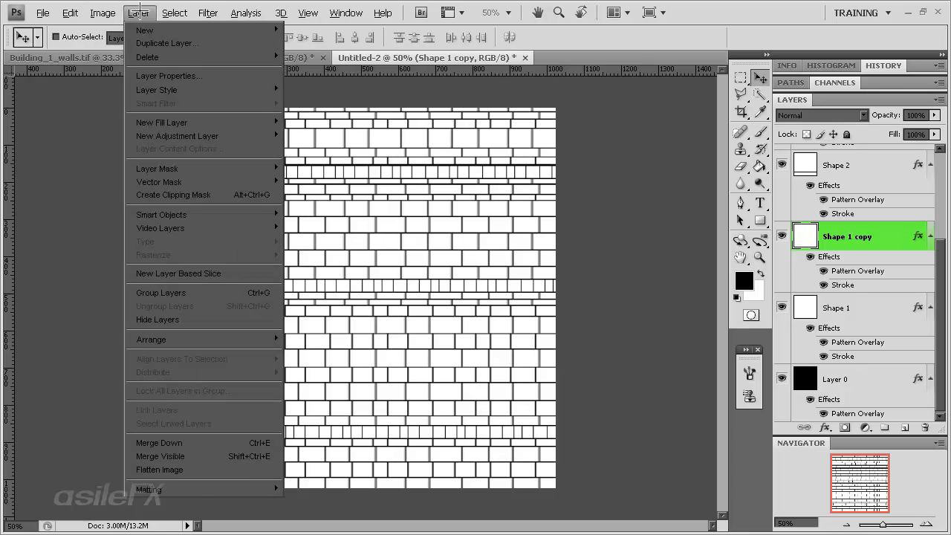
mouse_move(70, 13)
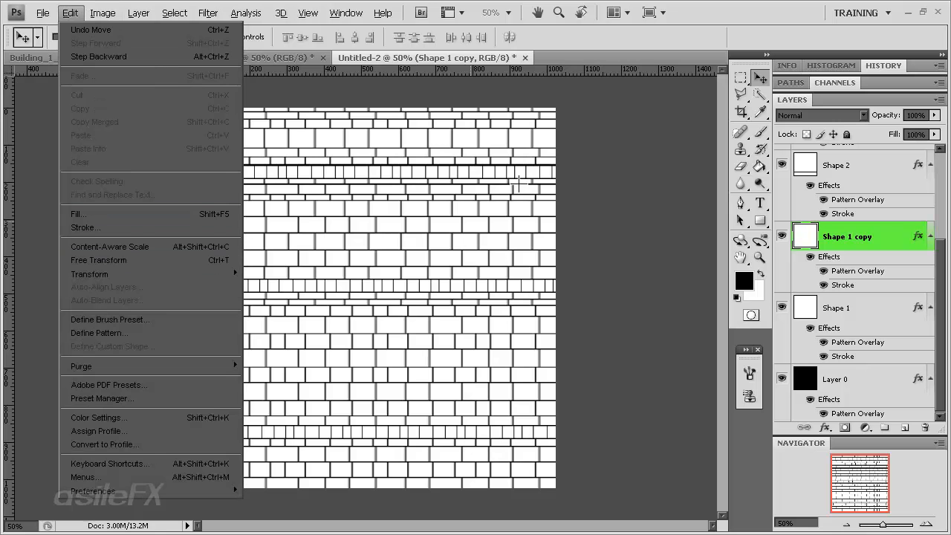
click(627, 412)
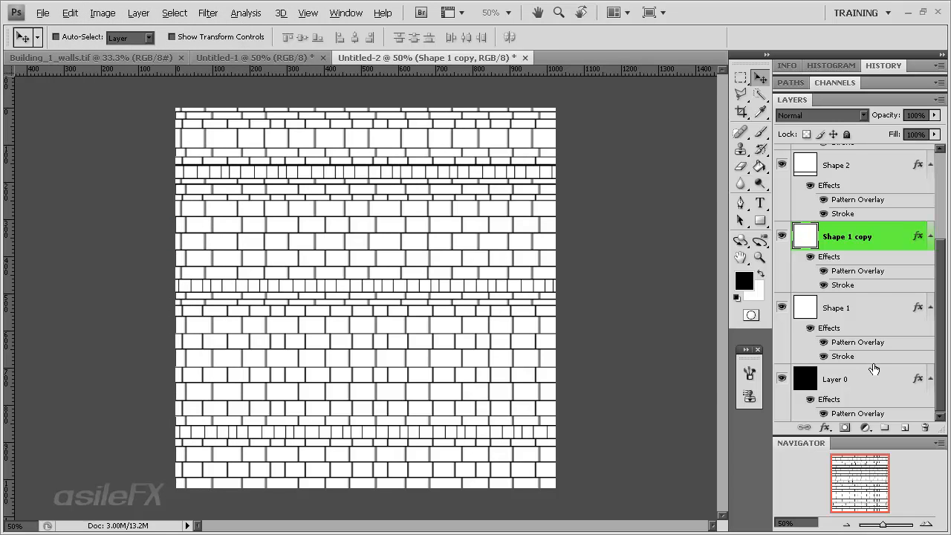
Duplicate Layer 0 directly above the original
click(876, 386)
drag(878, 383, 905, 428)
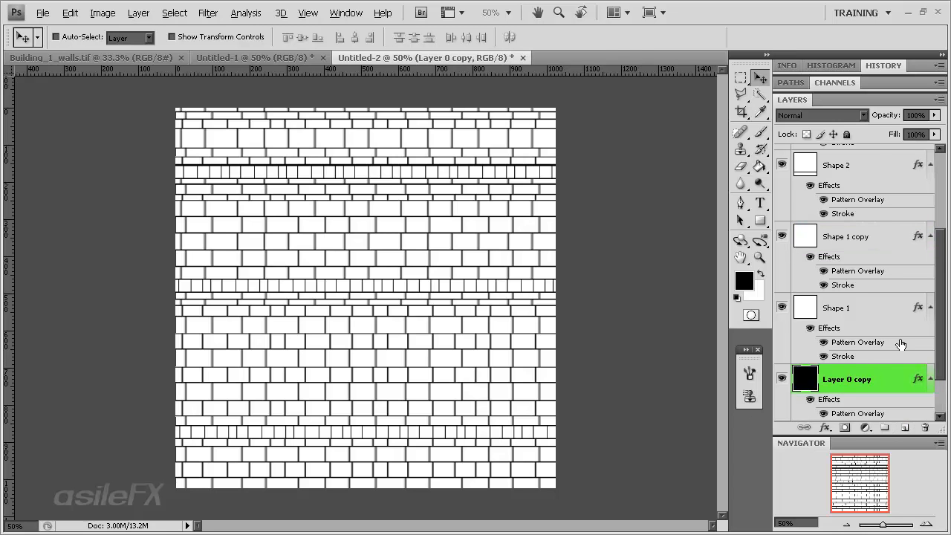
scroll(850, 393, down, 1)
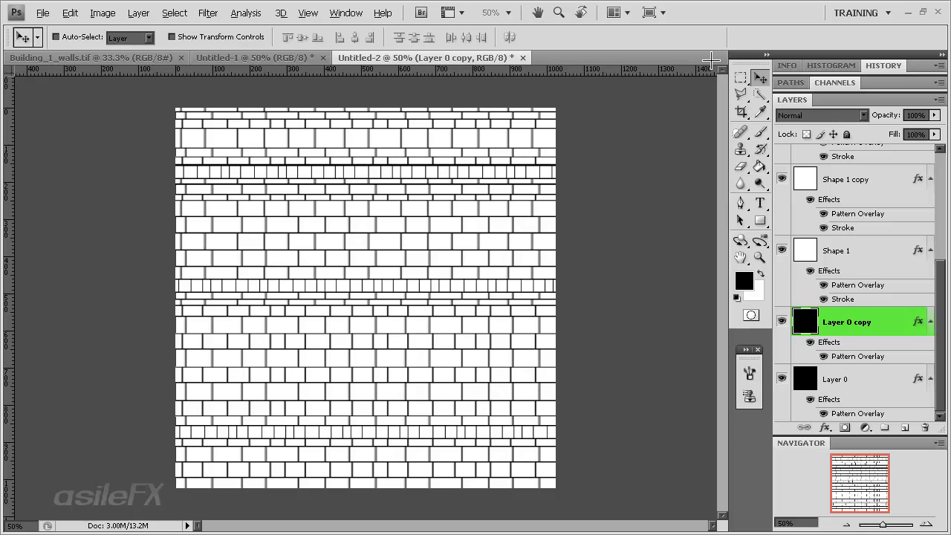
Delete a wide full-width horizontal band from the middle of Layer 0 copy and clear the selection
click(740, 77)
drag(106, 222, 694, 328)
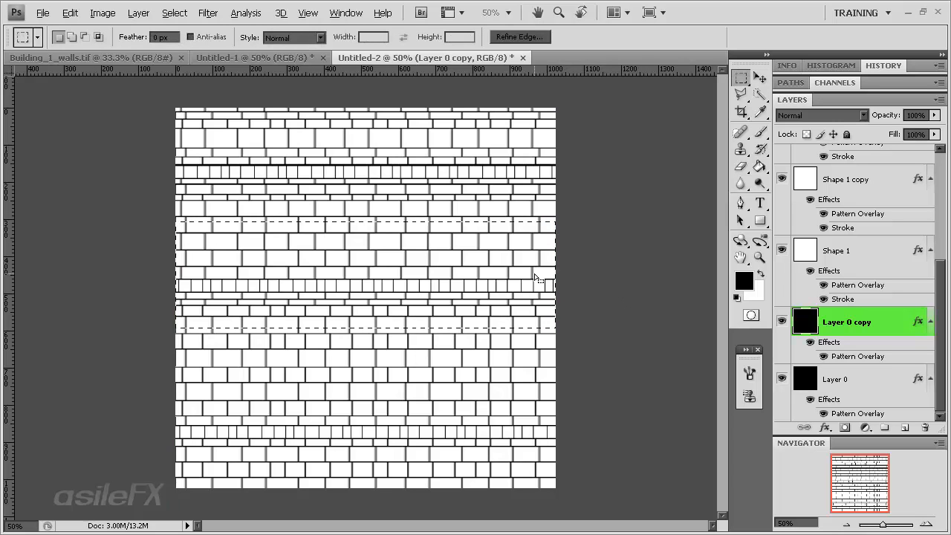
click(114, 221)
drag(113, 220, 594, 364)
key(Delete)
key(ctrl+d)
Set the Pattern Overlay scale of the original Layer 0 to 30%
double_click(890, 377)
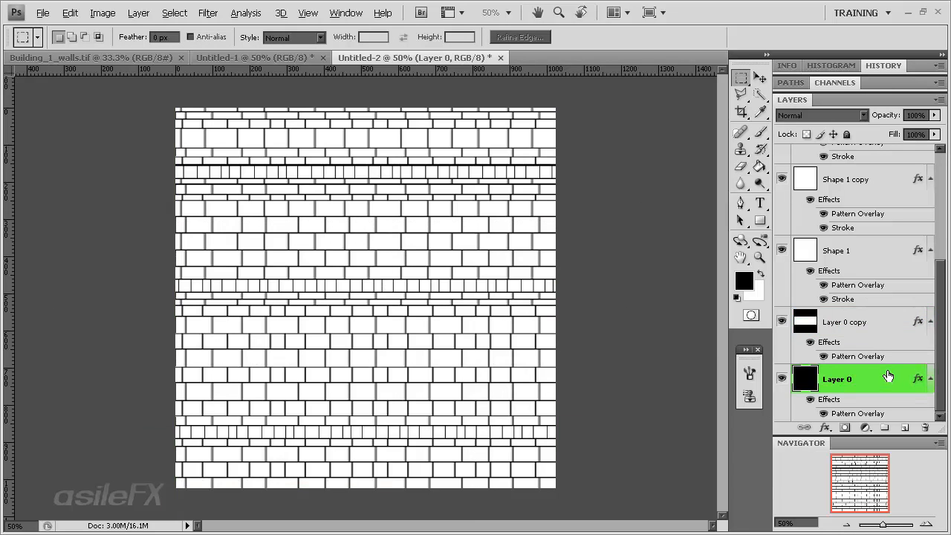
drag(677, 150, 541, 124)
click(379, 346)
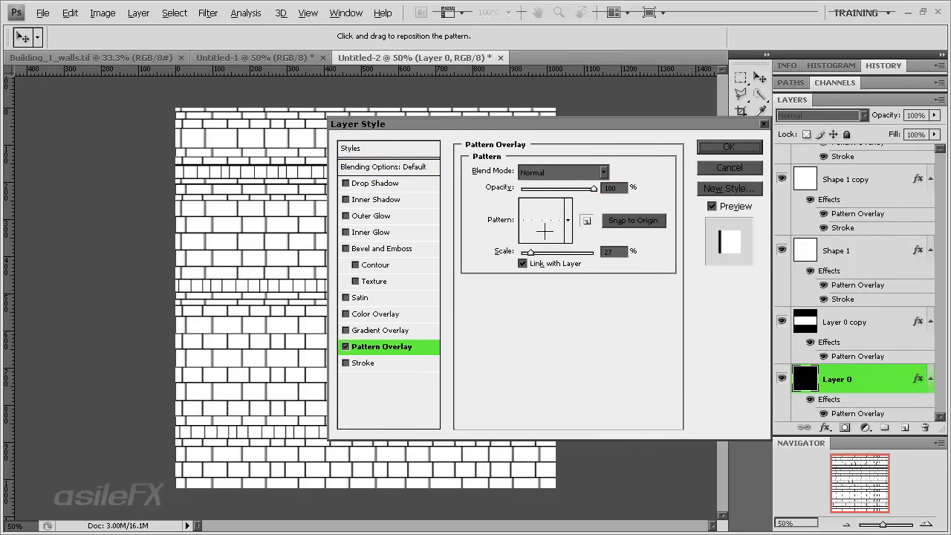
double_click(616, 256)
text(30)
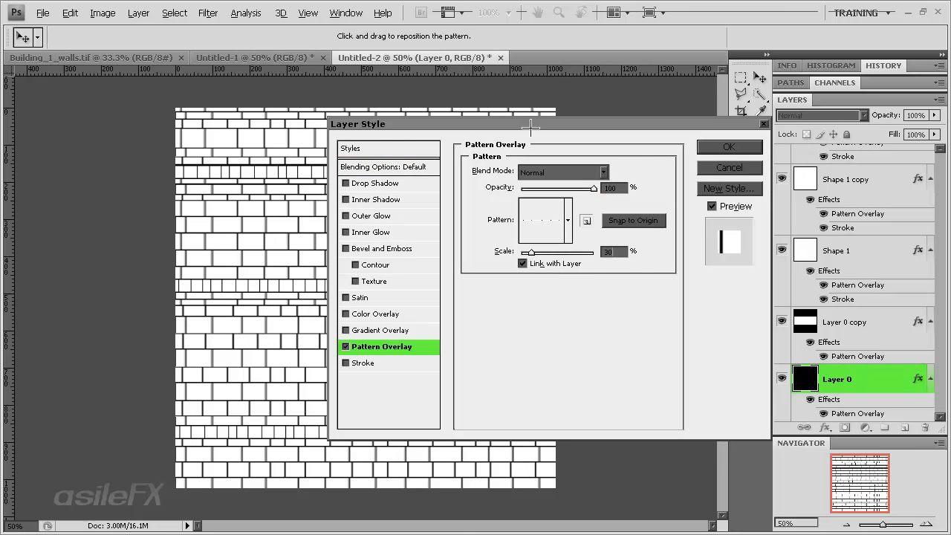
drag(532, 123, 657, 158)
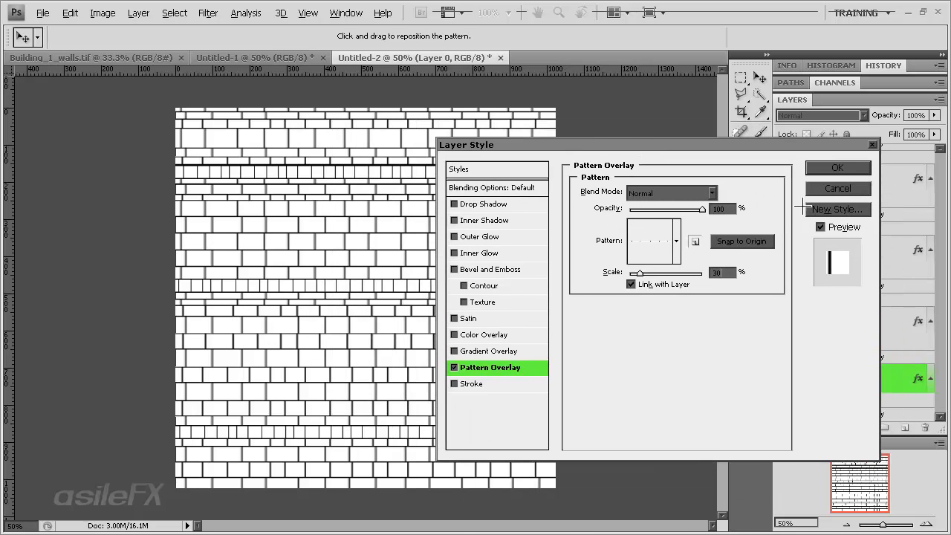
click(837, 167)
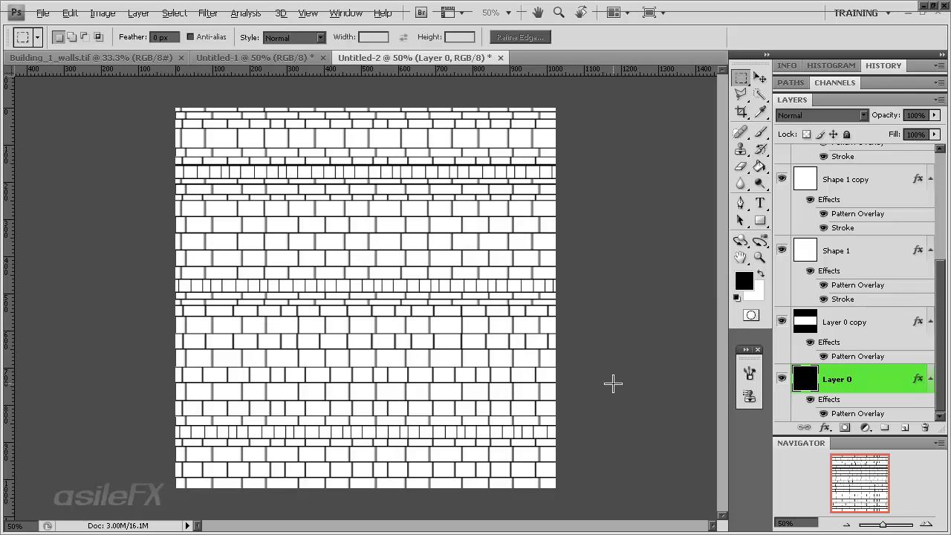
Stretch Layer 0 well past the canvas's left edge with Free Transform and move it to offset its brick joints
key(ctrl+t)
drag(177, 300, 15, 300)
key(Return)
key(v)
drag(231, 328, 298, 345)
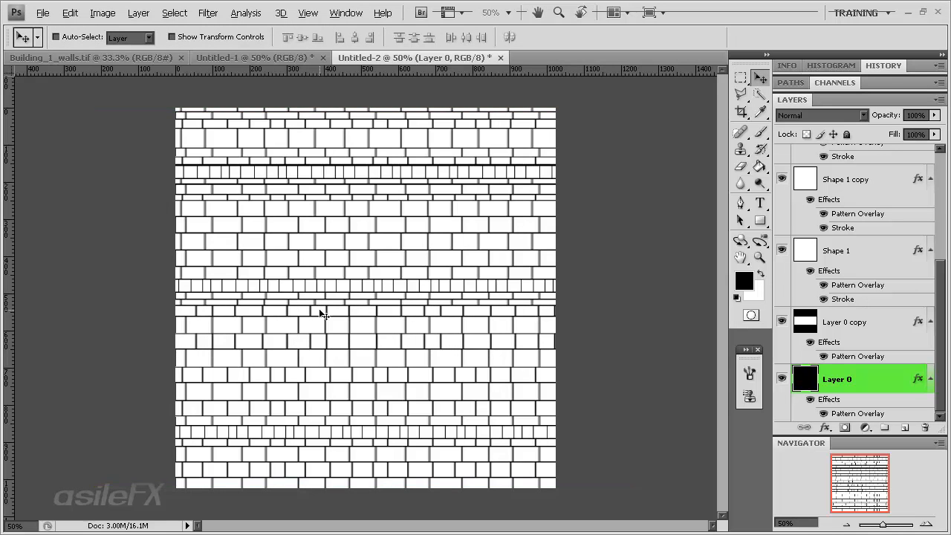
Delete two more full-width horizontal bands from Layer 0 copy, one near the wall's bottom and one in its upper part
click(858, 321)
key(m)
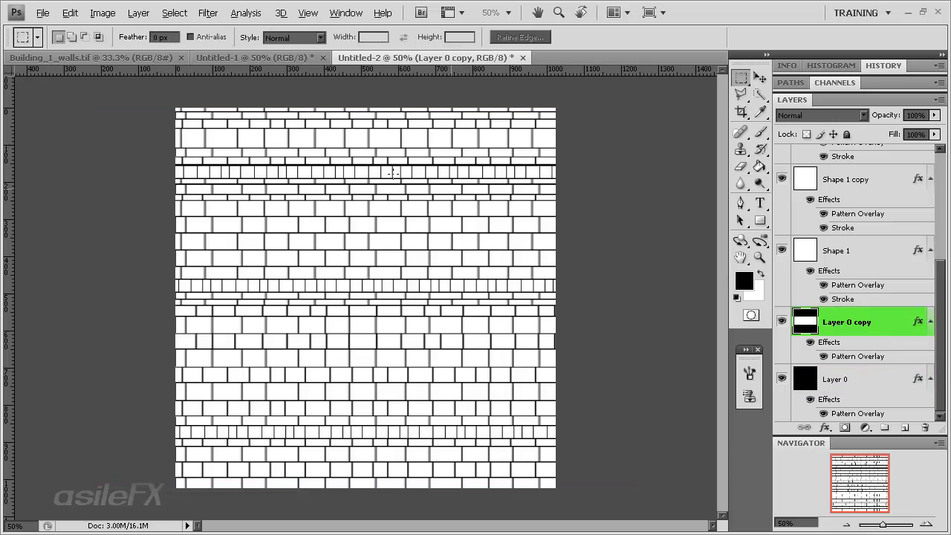
mouse_move(77, 115)
mouse_down()
mouse_move(641, 248)
mouse_move(615, 213)
mouse_up()
drag(497, 155, 494, 188)
drag(168, 171, 685, 233)
click(449, 212)
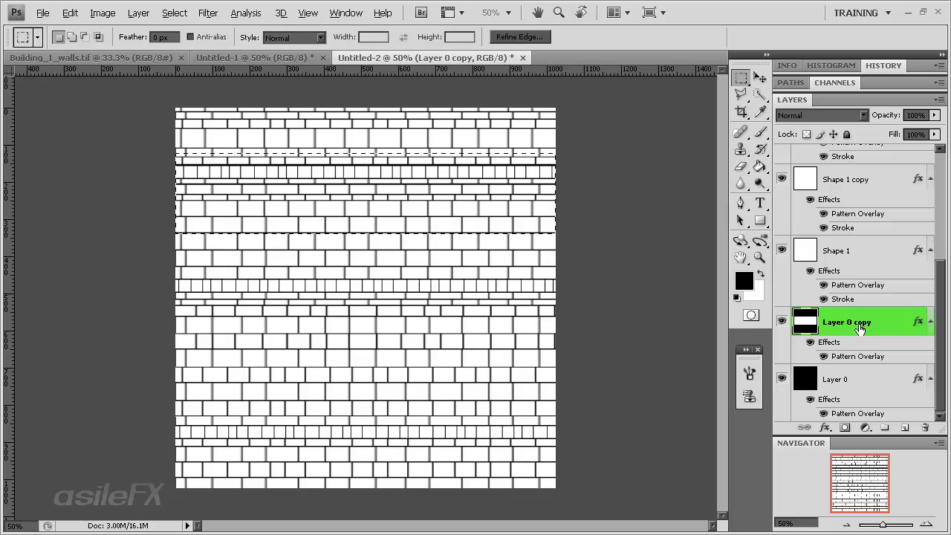
key(ctrl+d)
drag(572, 475, 165, 419)
key(Delete)
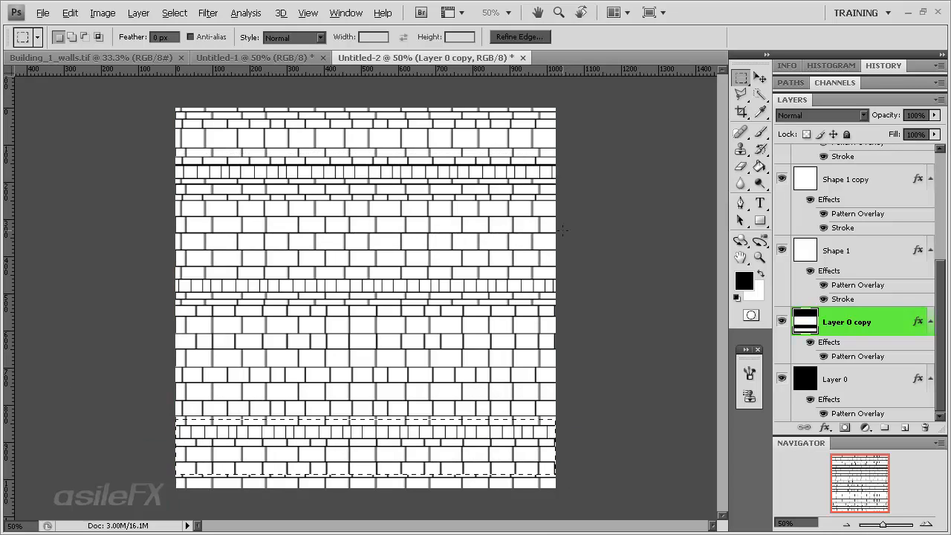
click(100, 161)
click(427, 215)
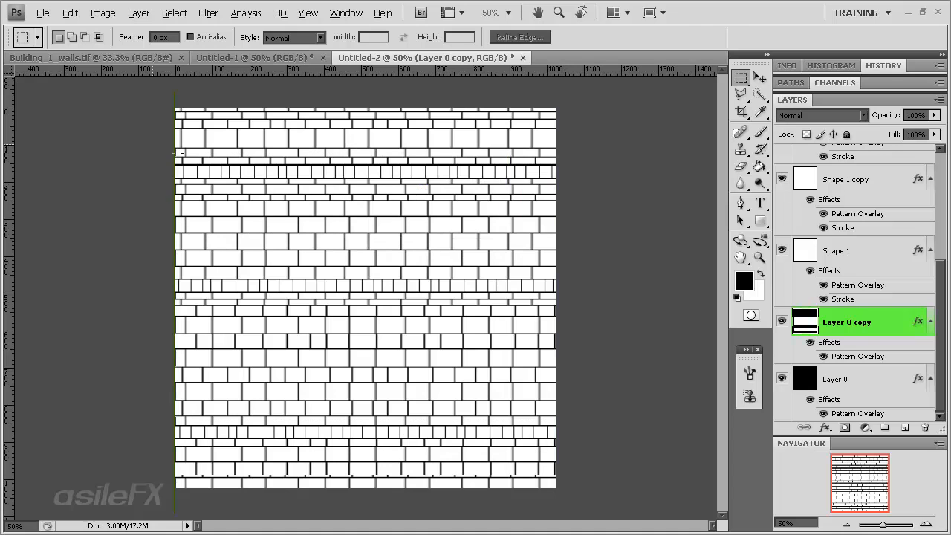
Move Layer 0 up and left so its joints differ from those of Layer 0 copy
click(879, 390)
key(v)
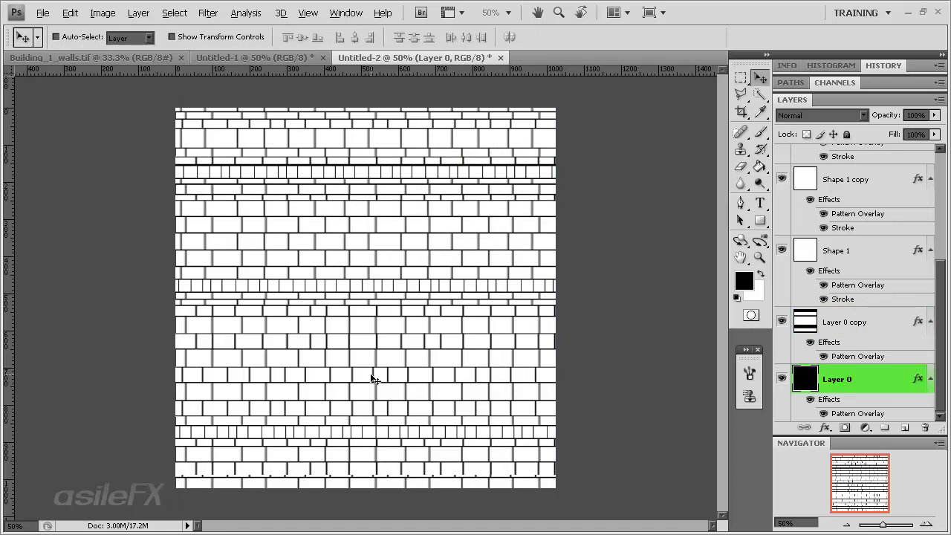
drag(371, 376, 324, 320)
Add a 3 px black outside Stroke to Layer 0 copy
double_click(891, 322)
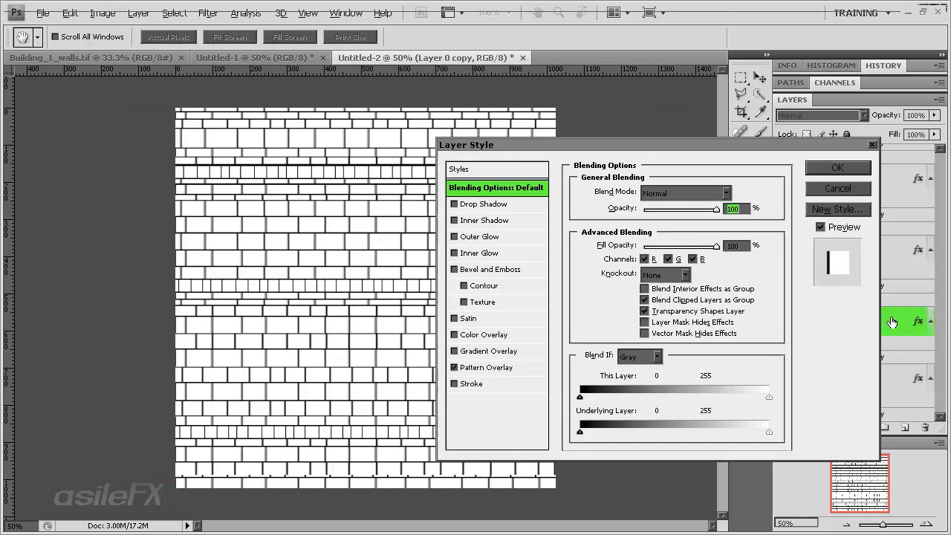
click(471, 383)
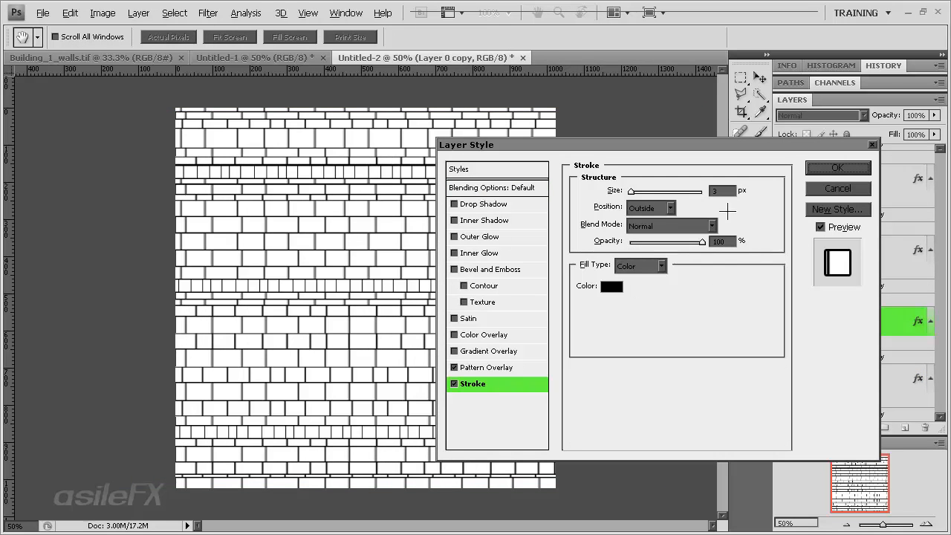
click(832, 167)
Check Layer 0 copy by toggling its visibility, and shift Layer 0 slightly right to offset its vertical joints
scroll(867, 363, down, 1)
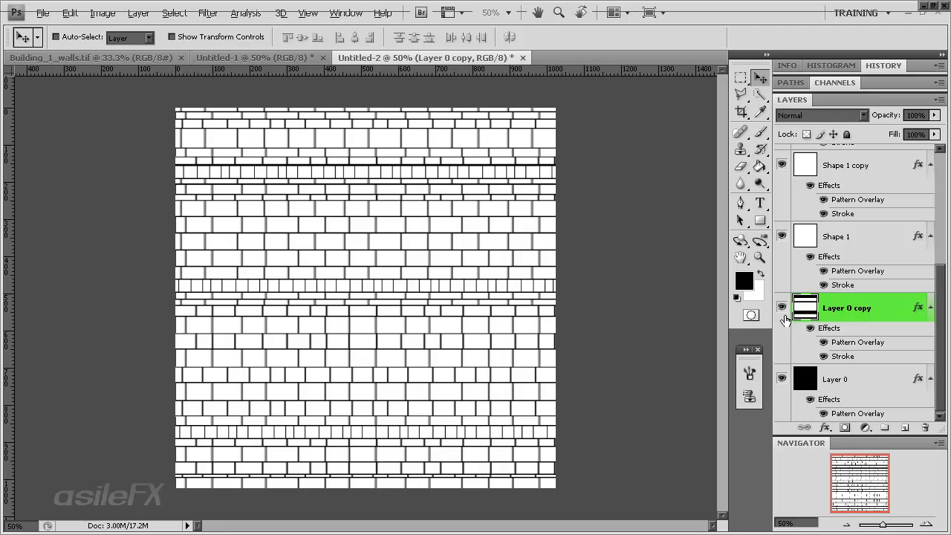
click(782, 307)
click(782, 308)
click(840, 379)
drag(380, 350, 416, 346)
Stretch Layer 0 copy past both sides of the canvas and shift it slightly left to stagger its joints
click(836, 307)
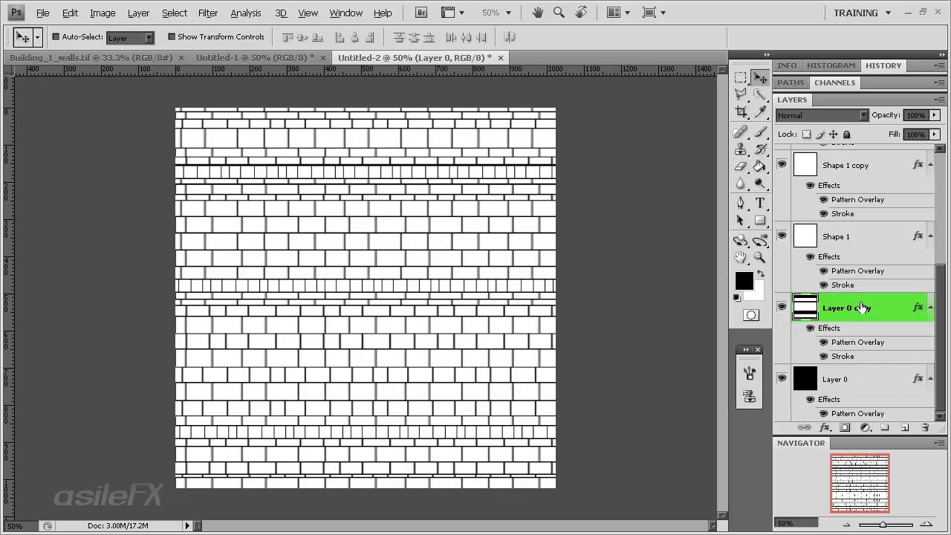
key(ctrl+t)
drag(554, 300, 649, 300)
drag(170, 295, 99, 293)
key(Return)
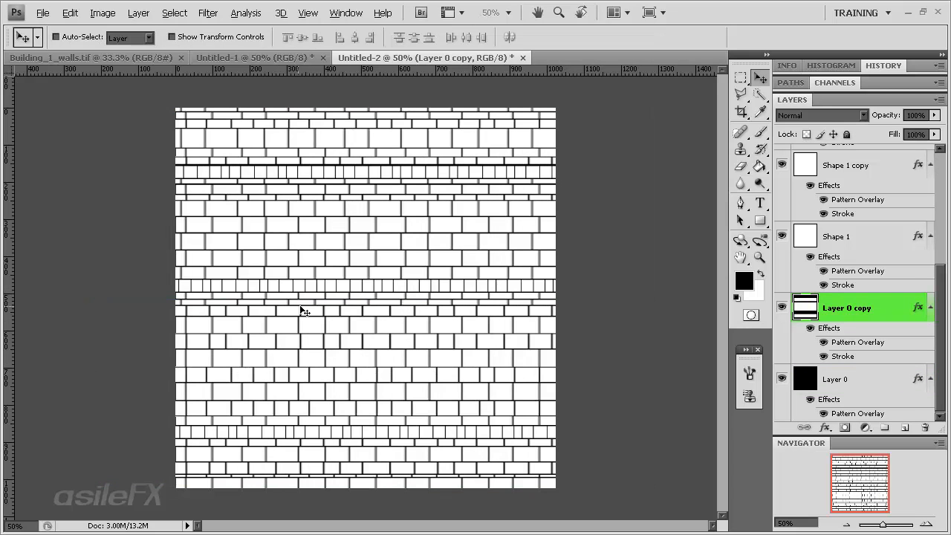
drag(454, 319, 431, 320)
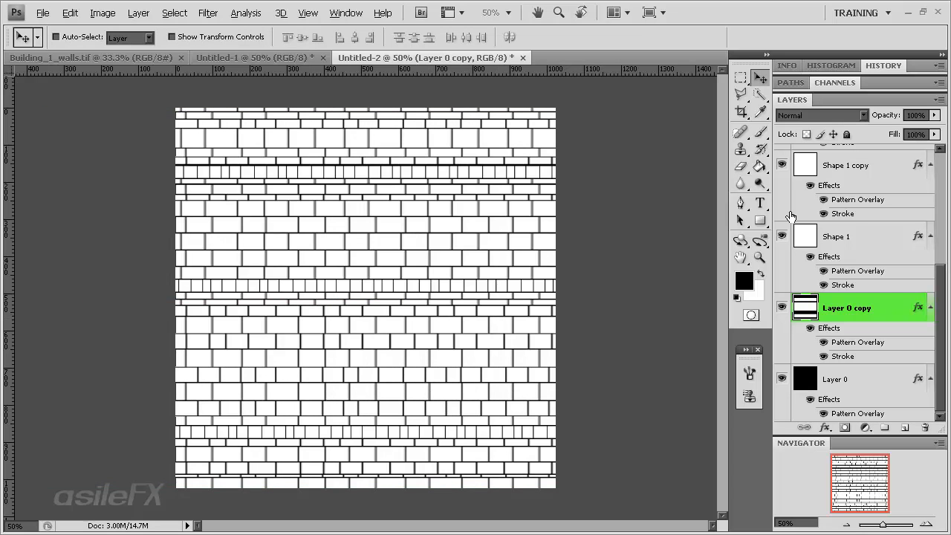
Move the Shape 1 layer right and stretch its left side past the canvas edge to offset its joints
click(782, 236)
click(783, 238)
click(867, 231)
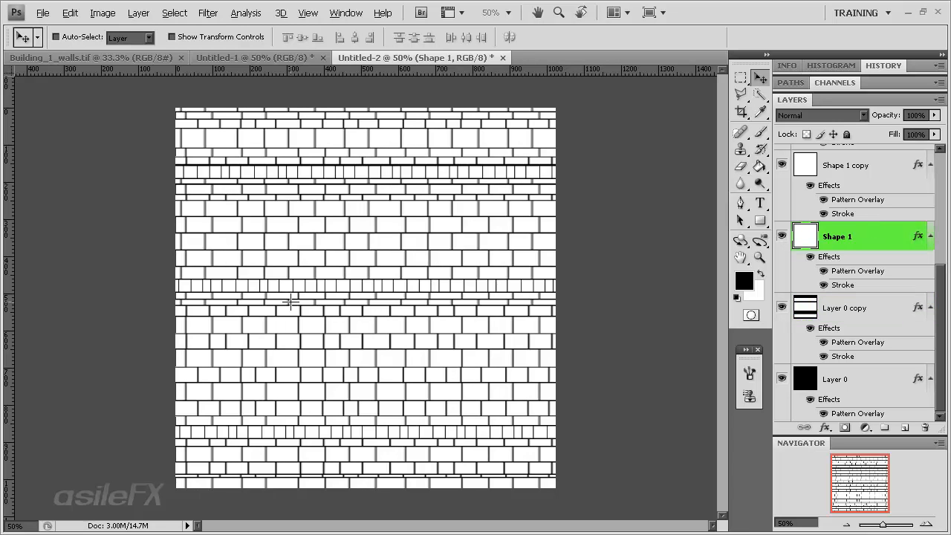
drag(284, 294, 303, 304)
key(ctrl+t)
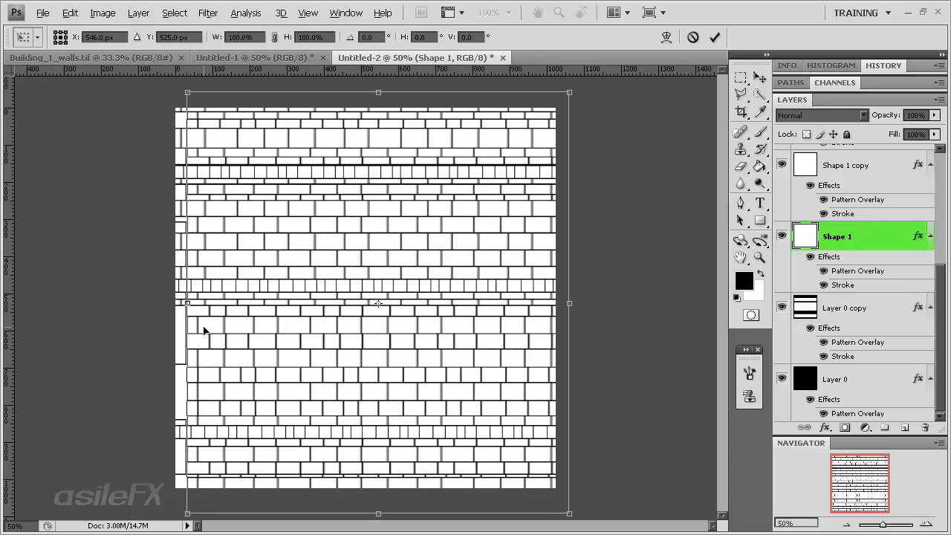
drag(186, 303, 129, 302)
key(Return)
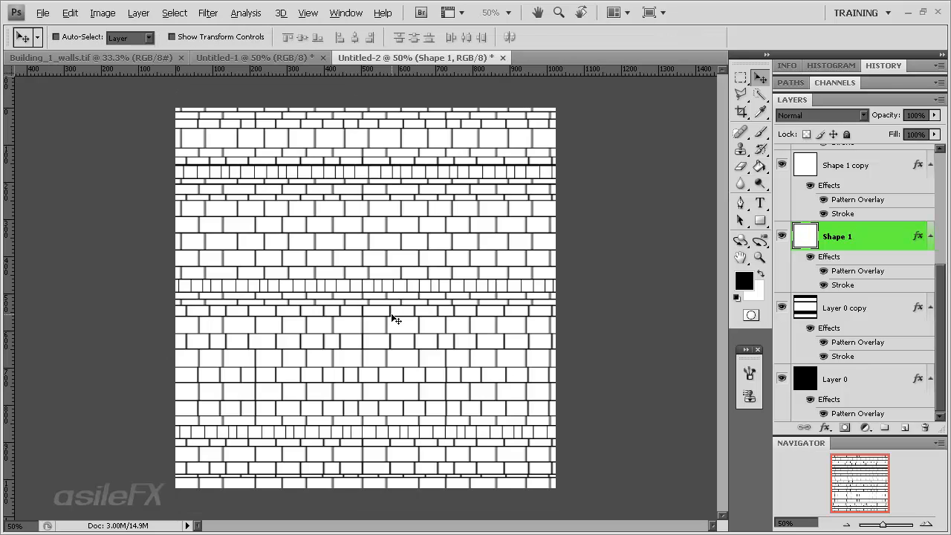
Reposition Shape 1 and widen it to about 114% beyond the canvas's left edge to stagger its vertical joints
drag(394, 319, 406, 311)
key(Up)
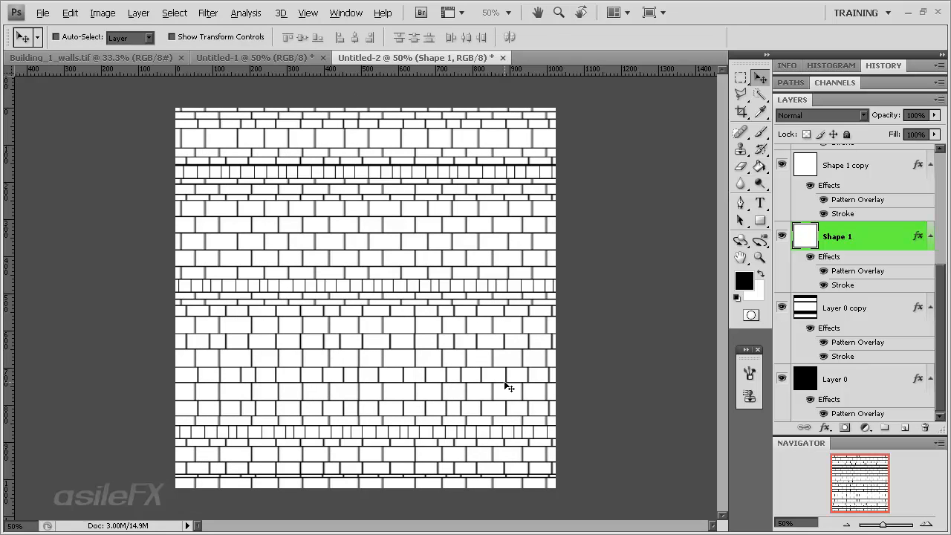
key(ctrl+z)
drag(483, 377, 474, 377)
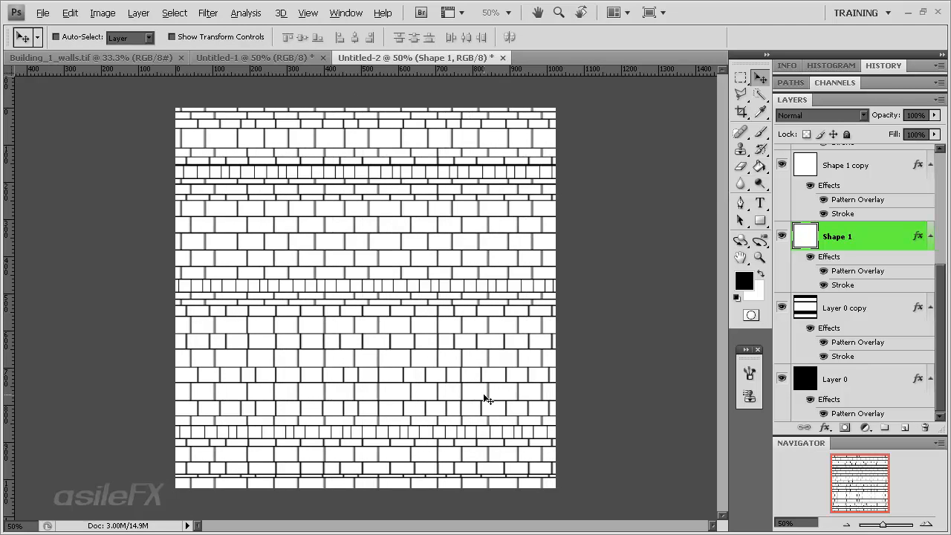
key(ctrl+t)
drag(124, 303, 66, 297)
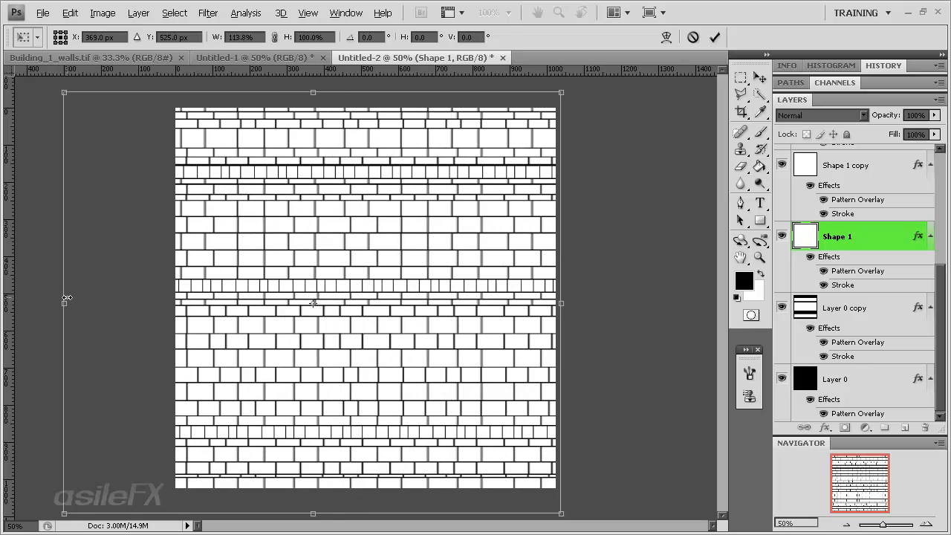
key(Return)
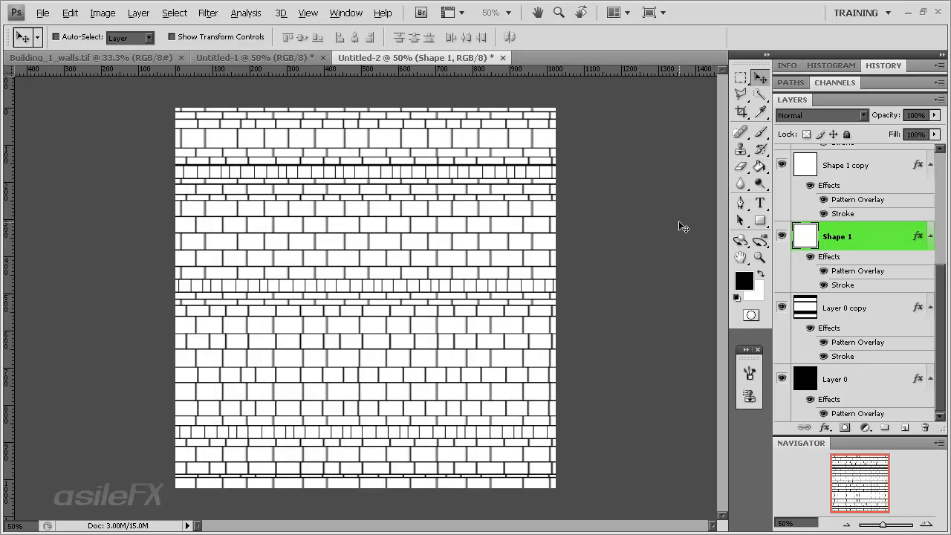
drag(940, 269, 937, 156)
scroll(815, 176, down, 3)
scroll(849, 260, up, 3)
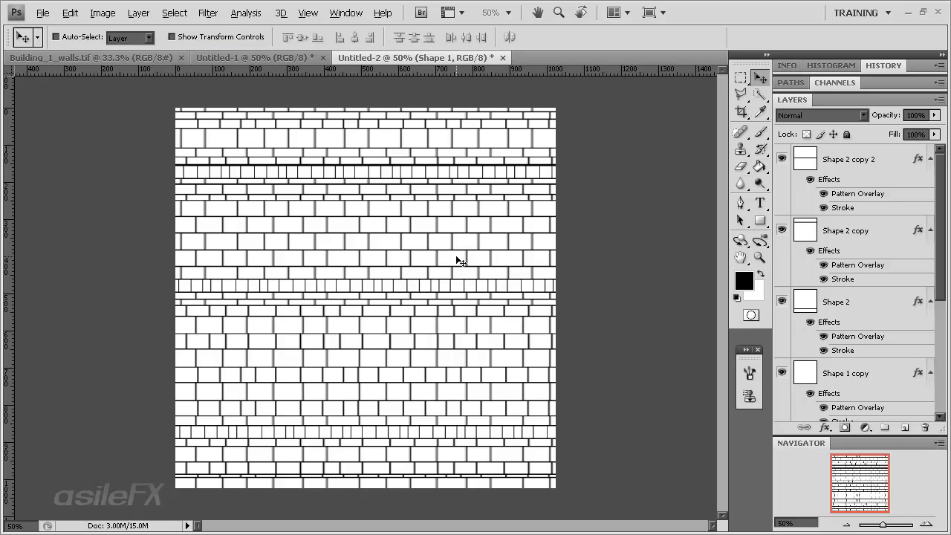
Save the document as Brick Template in Photoshop PSD format in the Photoshop folder
key(ctrl+s)
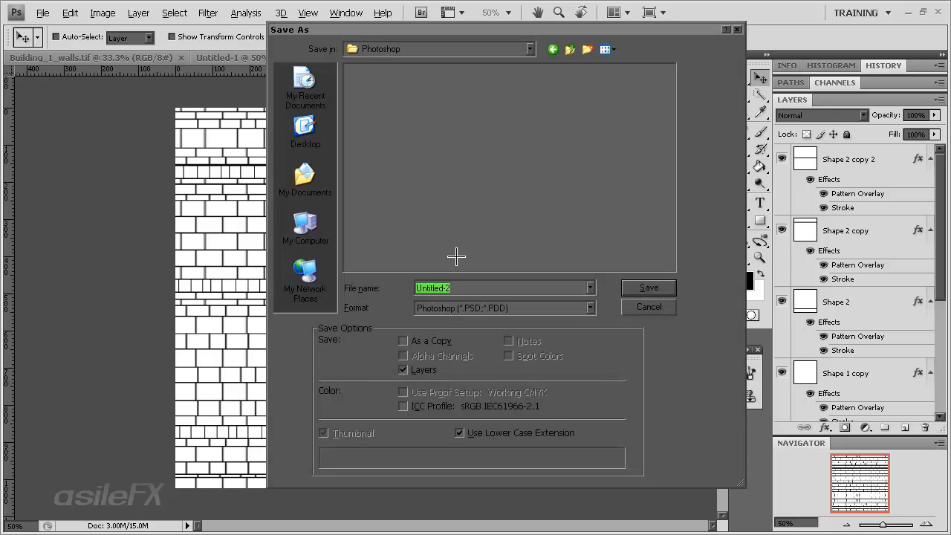
text(Brick Template)
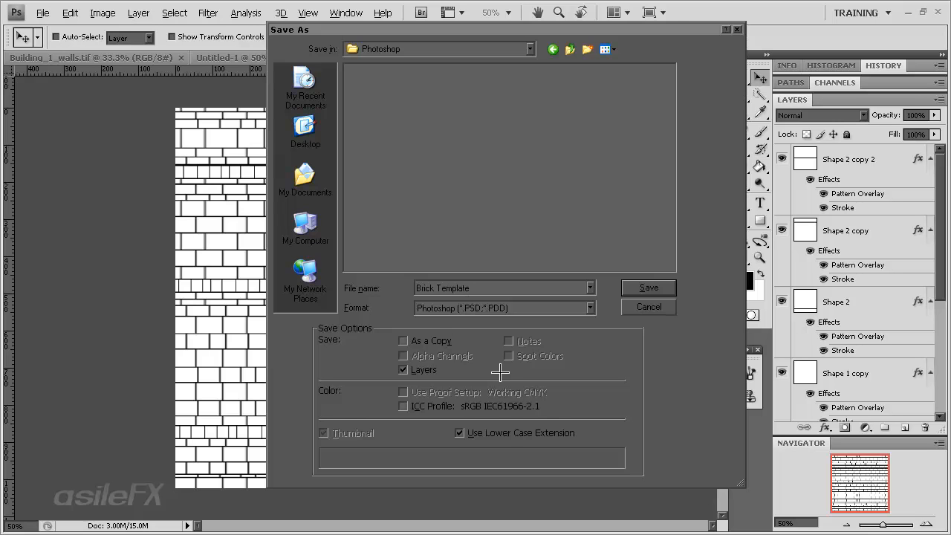
key(Return)
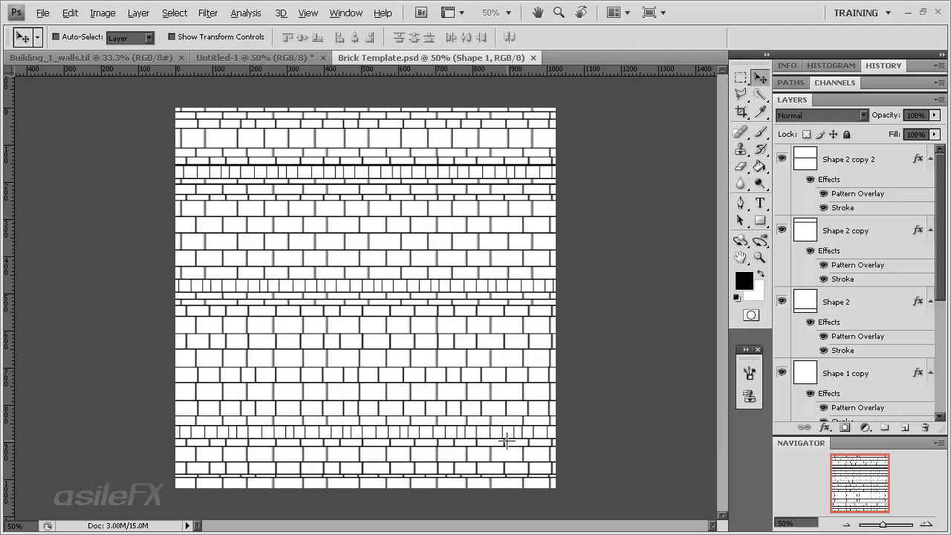
Save the document under the new name Brick_flatten in Photoshop PSD format in the Photoshop folder
click(42, 13)
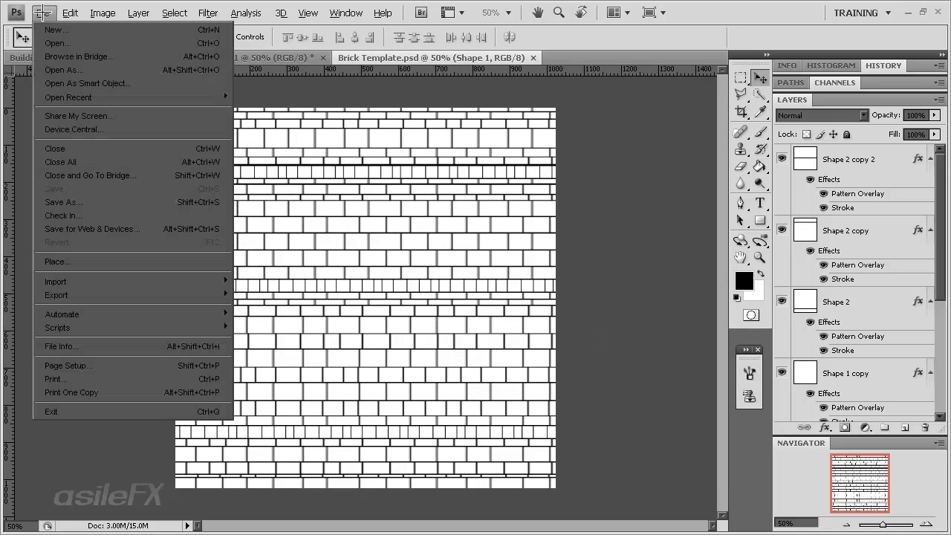
click(117, 202)
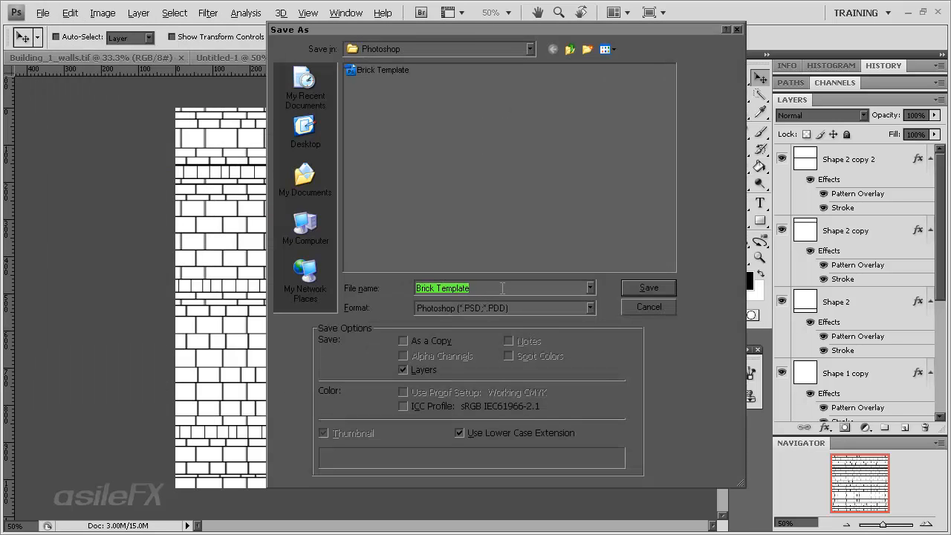
click(502, 288)
drag(434, 287, 474, 287)
text(_flatten)
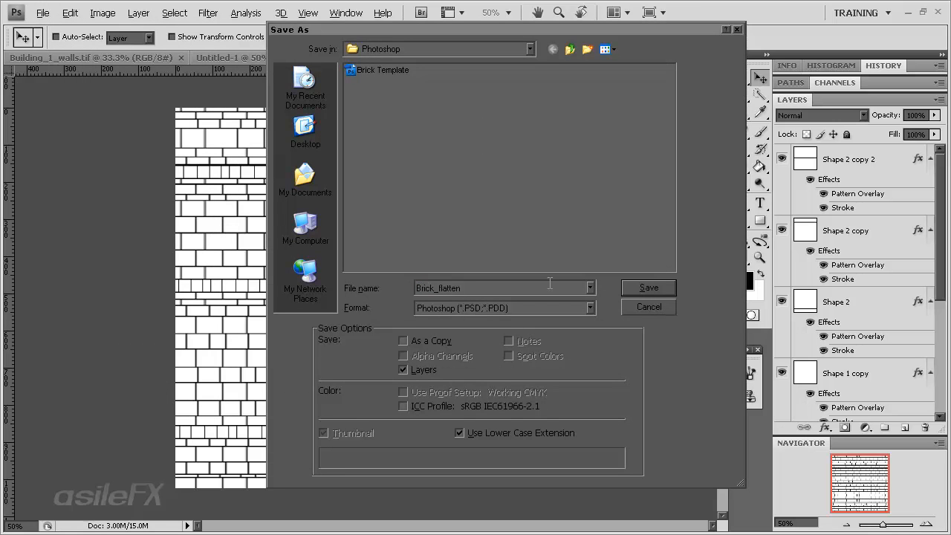
key(Return)
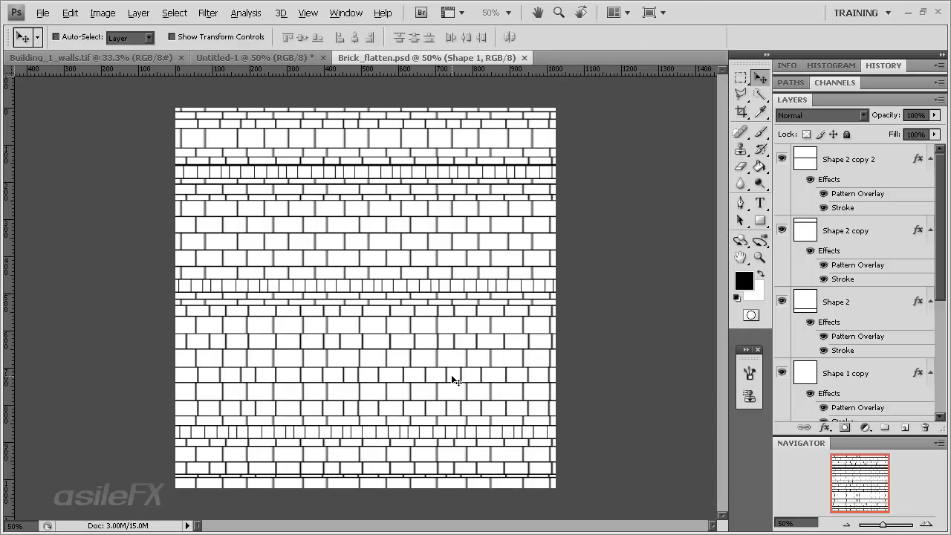
Flatten all layers into a single background layer and inspect the brick joints across the wall
click(149, 13)
click(170, 469)
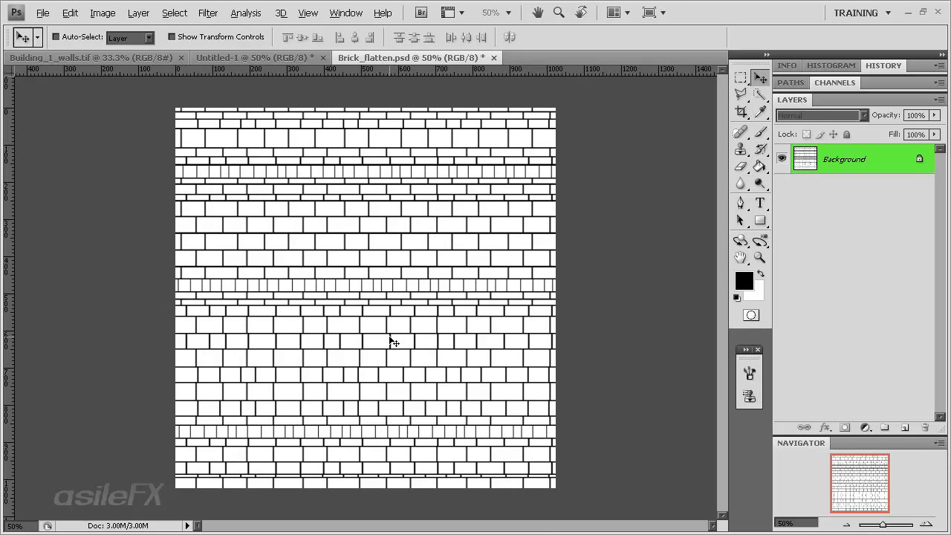
key(ctrl+plus)
drag(860, 468, 884, 505)
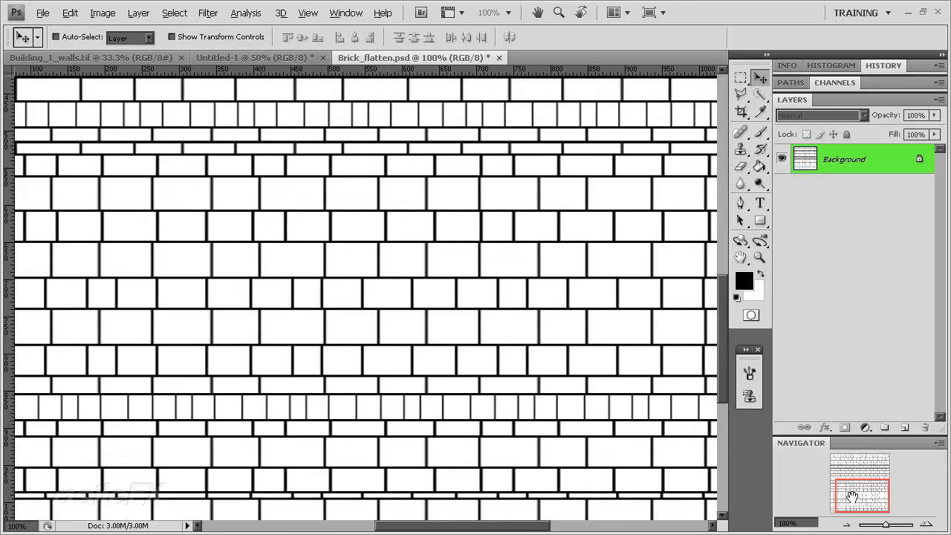
drag(852, 496, 853, 472)
click(846, 523)
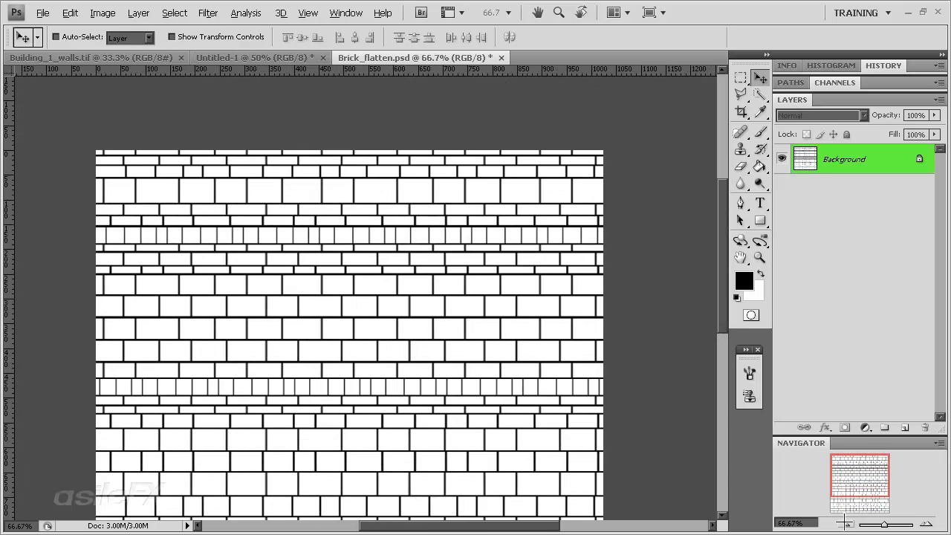
drag(840, 483, 838, 496)
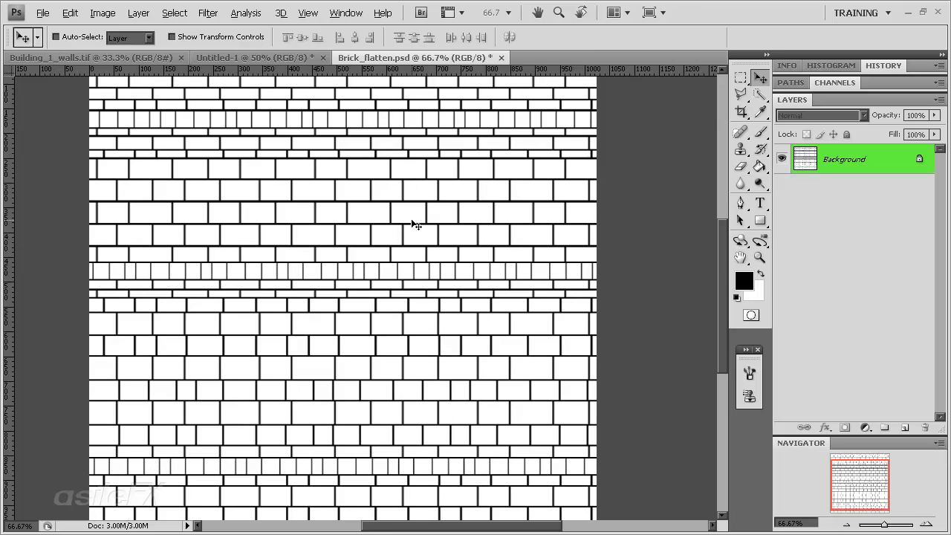
drag(840, 482, 836, 483)
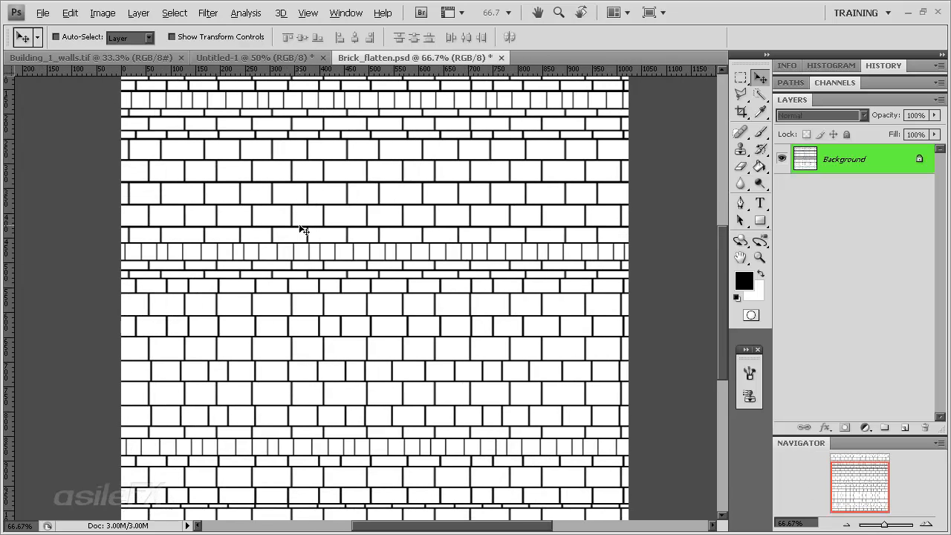
Try the Offset filter with Wrap Around, 0 pixels vertically and +190 pixels horizontally, to test the brick texture's tiling
click(245, 12)
mouse_move(208, 13)
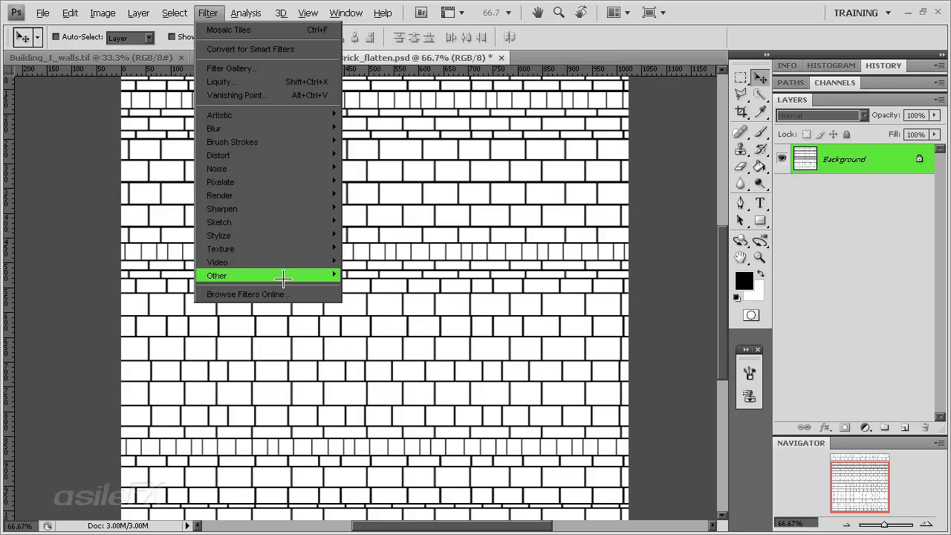
mouse_move(285, 276)
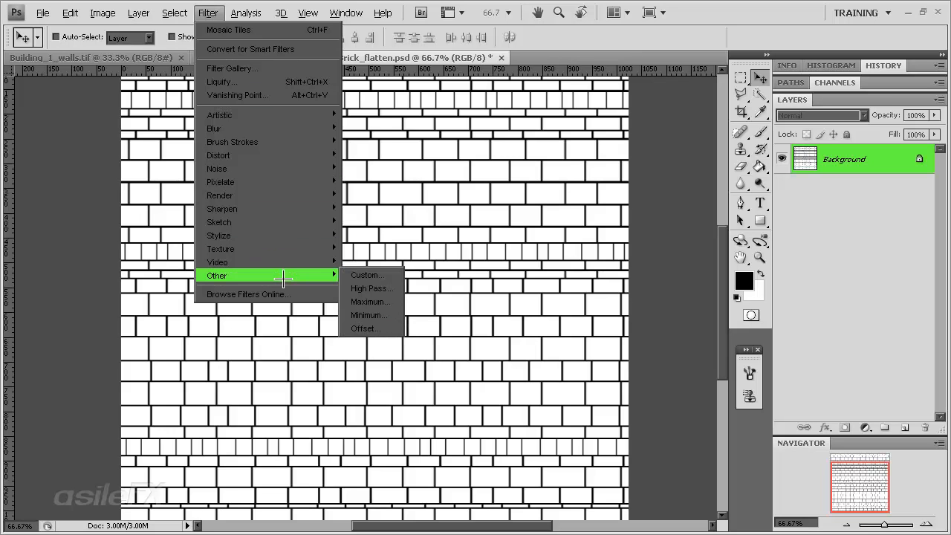
click(394, 328)
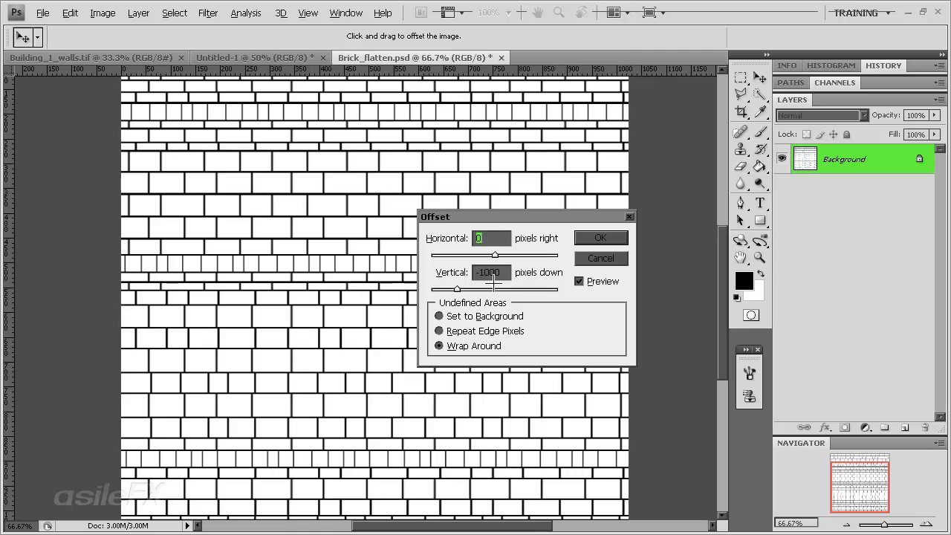
text(0)
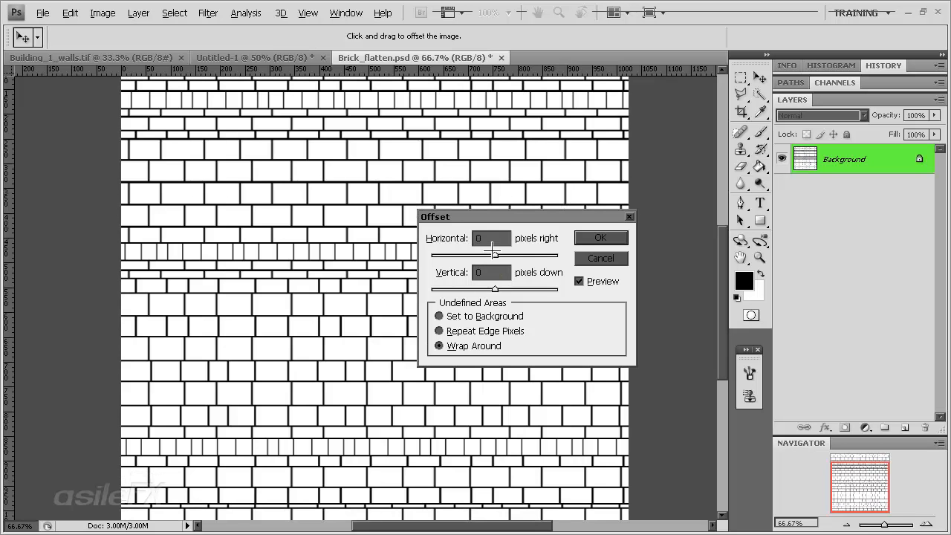
drag(495, 255, 506, 255)
drag(505, 256, 502, 256)
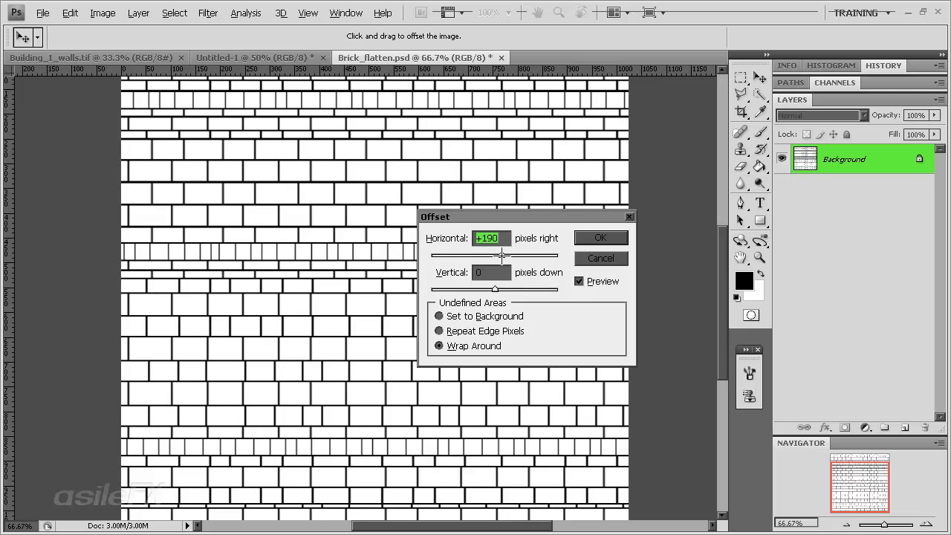
click(599, 238)
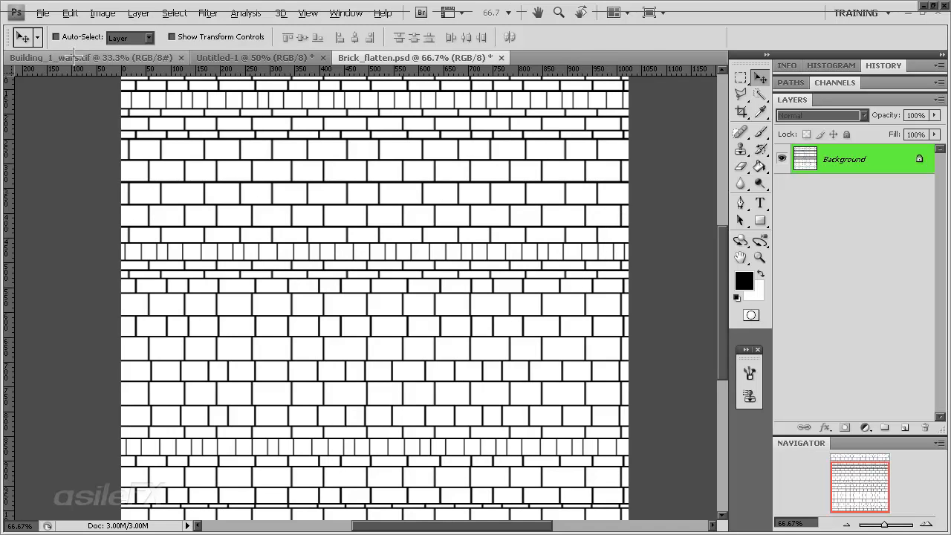
Look at the Building_1_walls.tif reference and duplicate the Background layer in Brick_flatten.psd
click(90, 57)
click(407, 58)
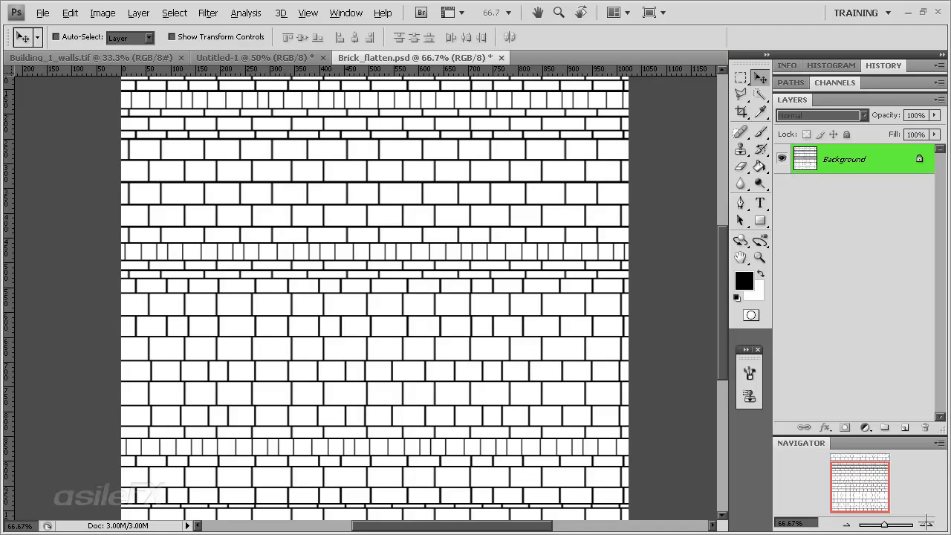
click(926, 524)
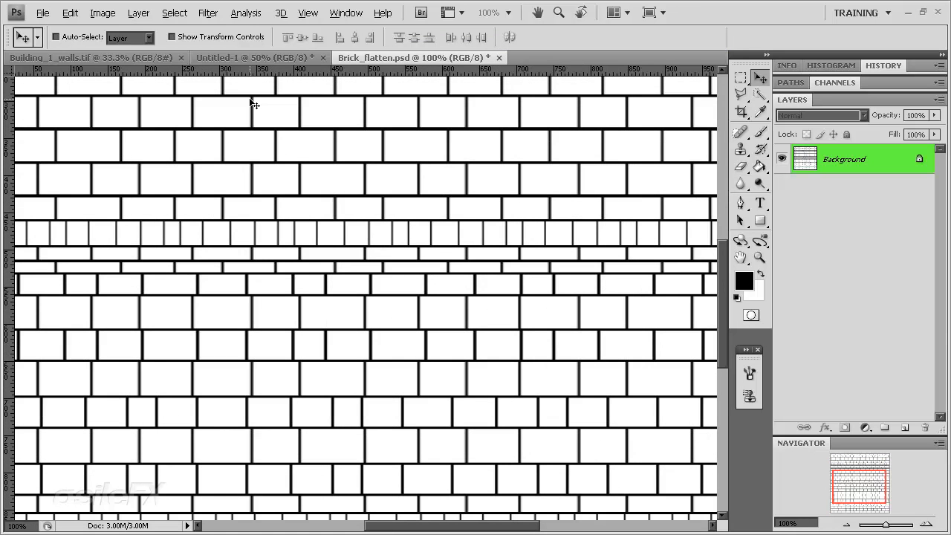
drag(858, 169, 904, 427)
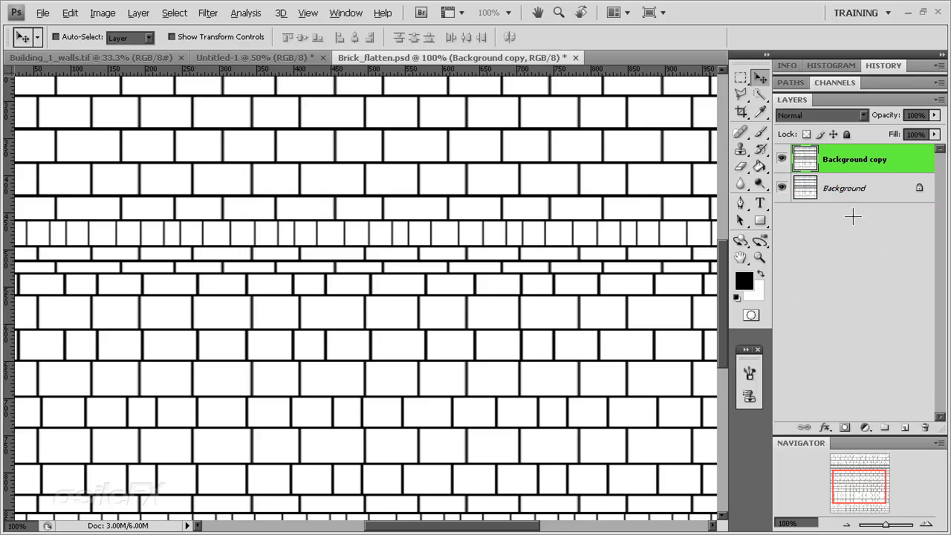
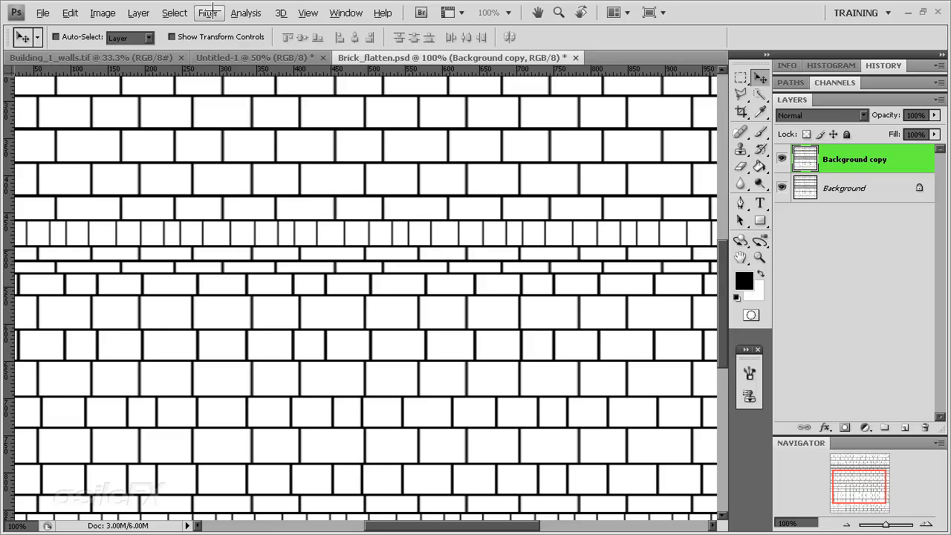
Preview the Texturizer, Stained Glass, Grain, Mosaic Tiles and Craquelure texture filters on the Background copy layer
click(211, 9)
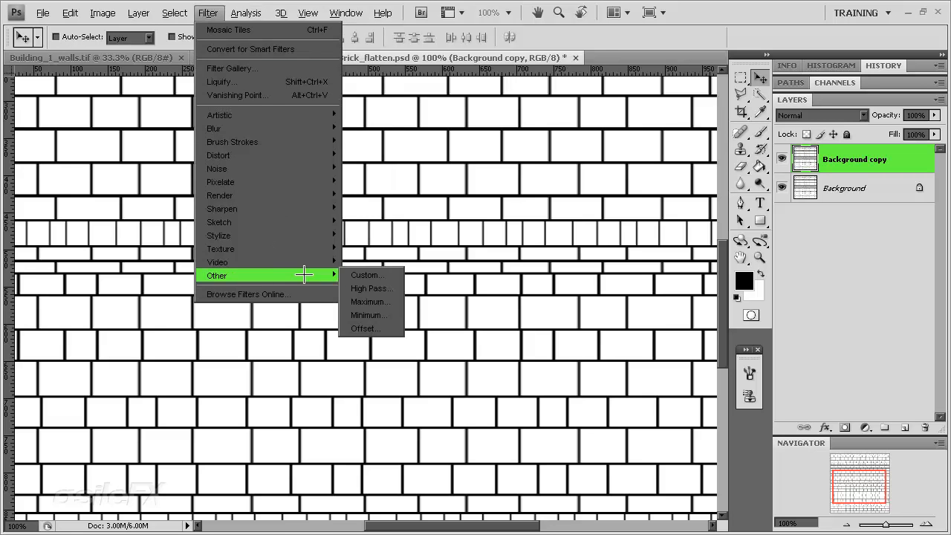
mouse_move(288, 258)
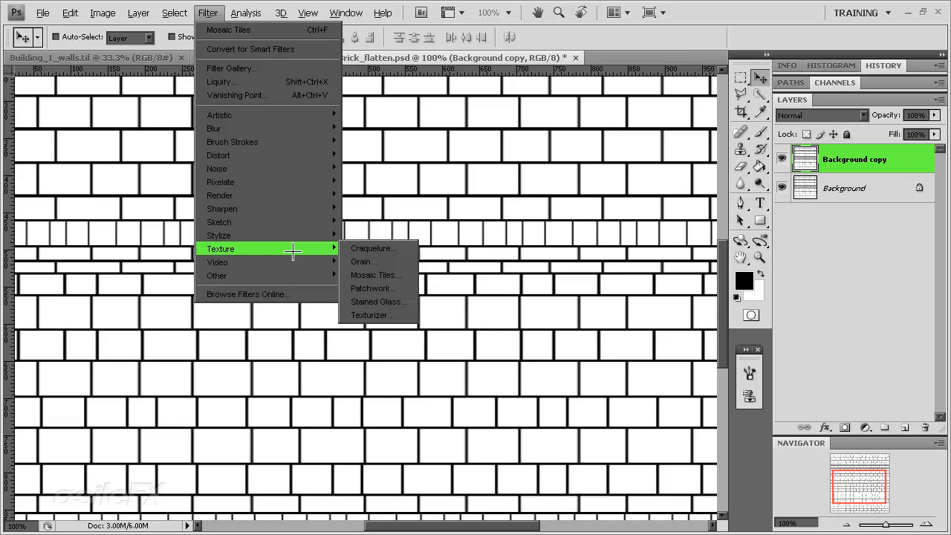
click(405, 315)
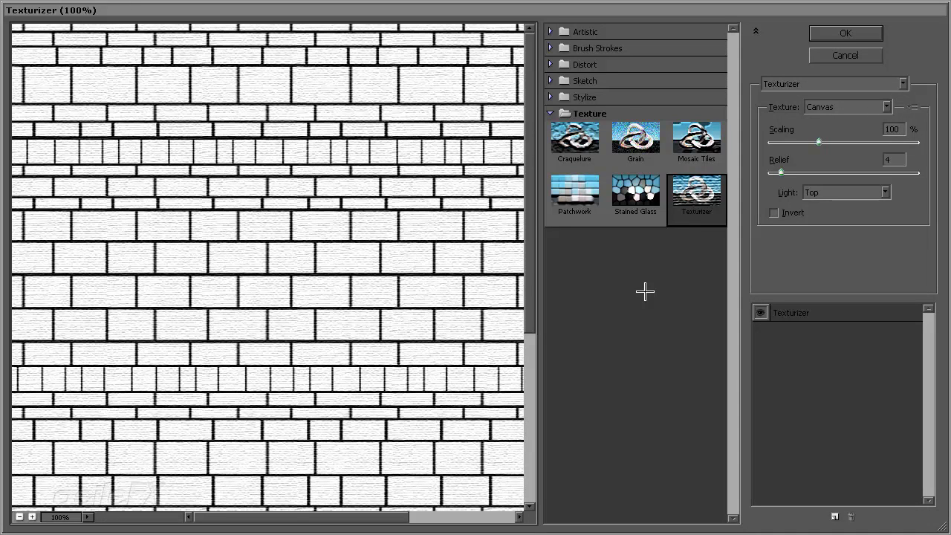
click(639, 195)
click(636, 143)
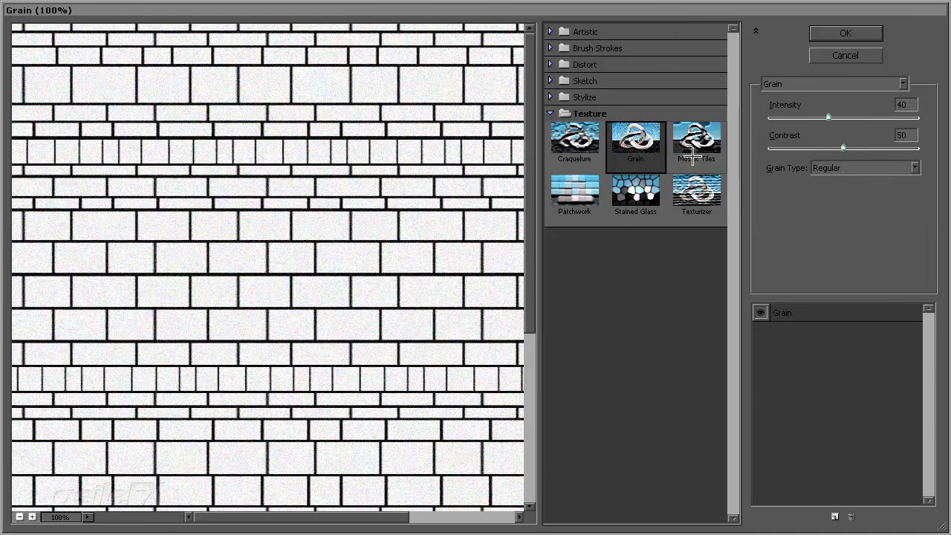
click(711, 148)
click(574, 141)
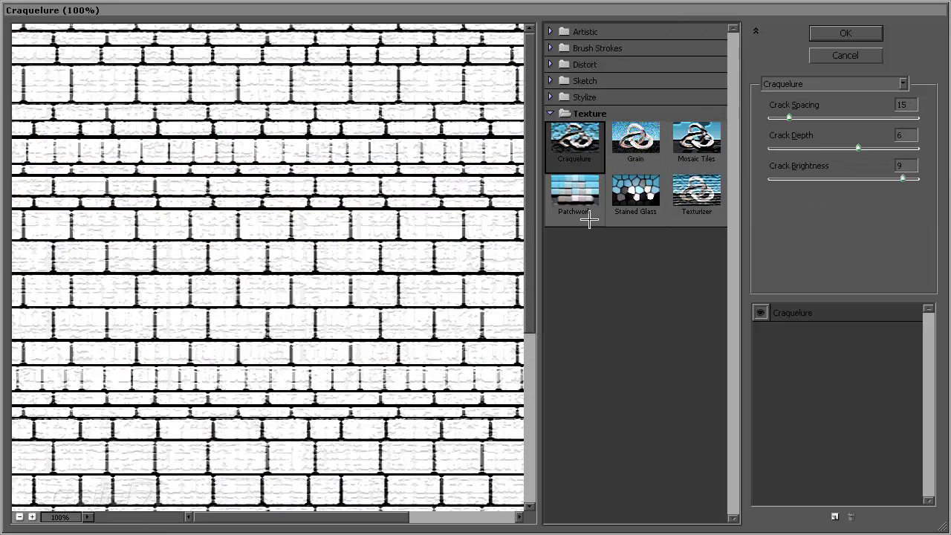
Try the Patchwork filter on the bricks, testing a square size of 9 and a smaller size
click(589, 195)
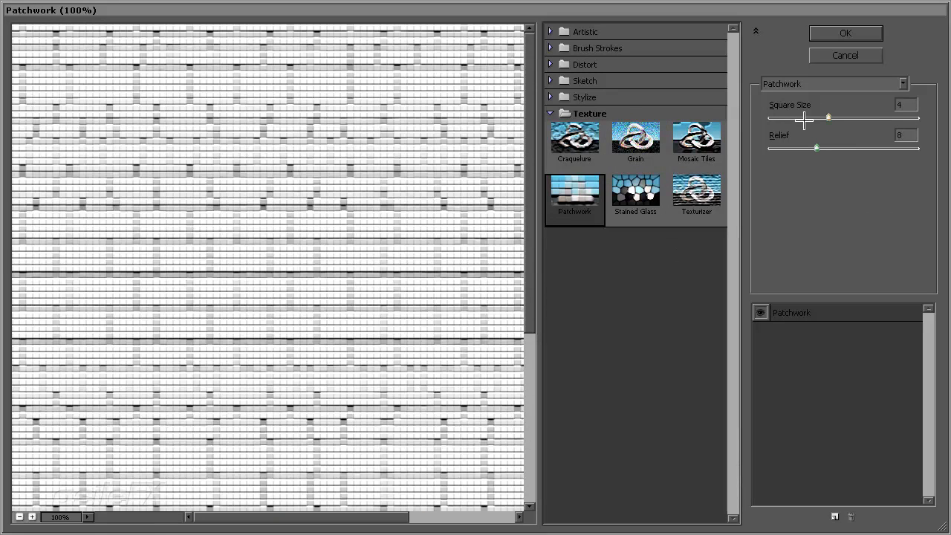
drag(804, 119, 902, 117)
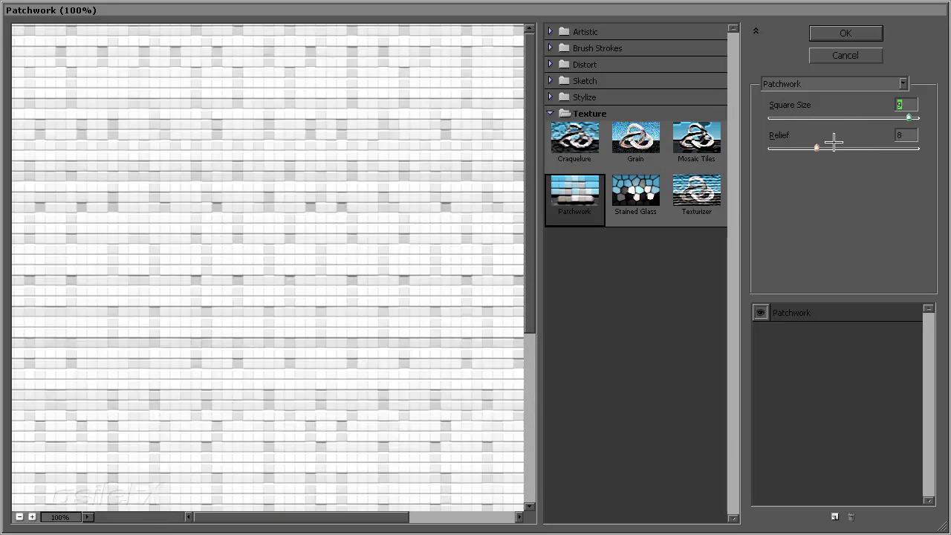
drag(834, 145, 789, 115)
Preview the Glowing Edges, Paint Daubs, Stained Glass and Poster Edges filters, comparing Poster Edges with the unfiltered wall
click(844, 80)
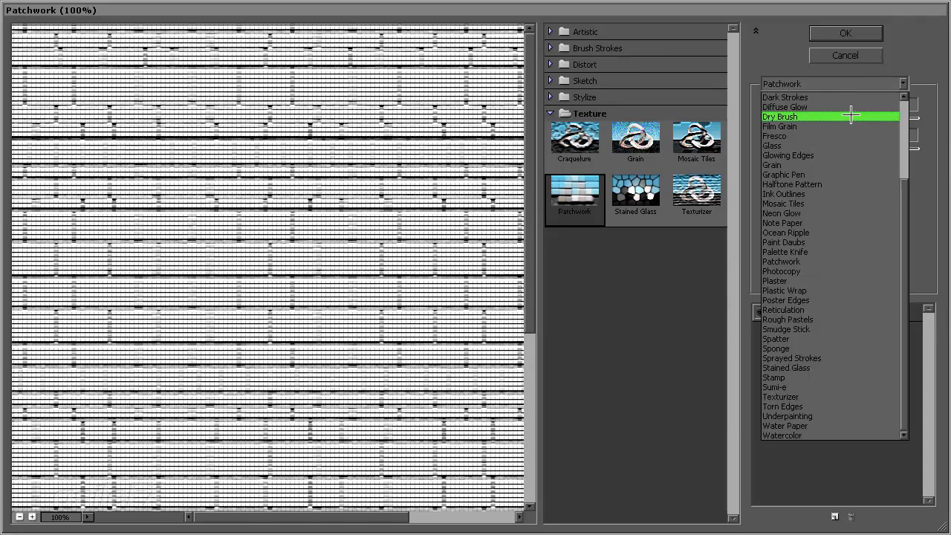
click(847, 165)
click(840, 82)
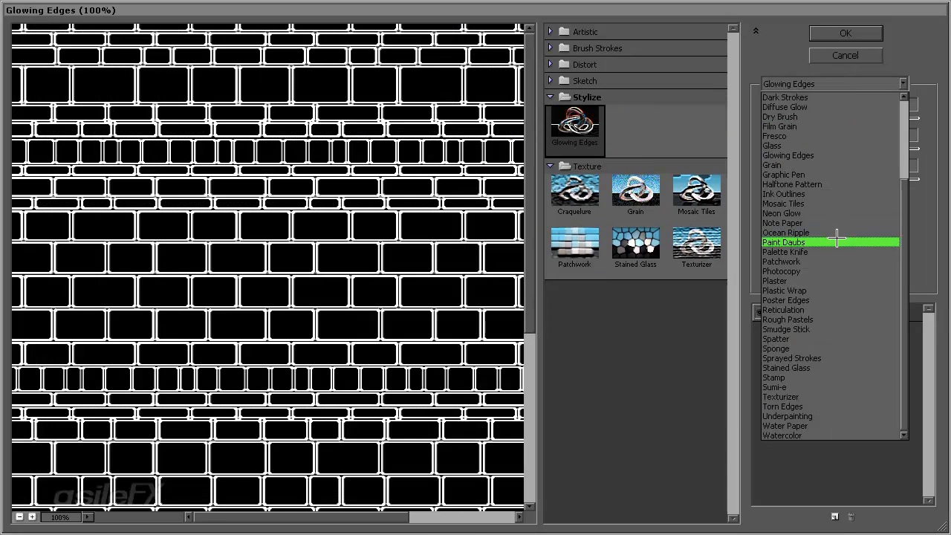
click(781, 239)
click(826, 83)
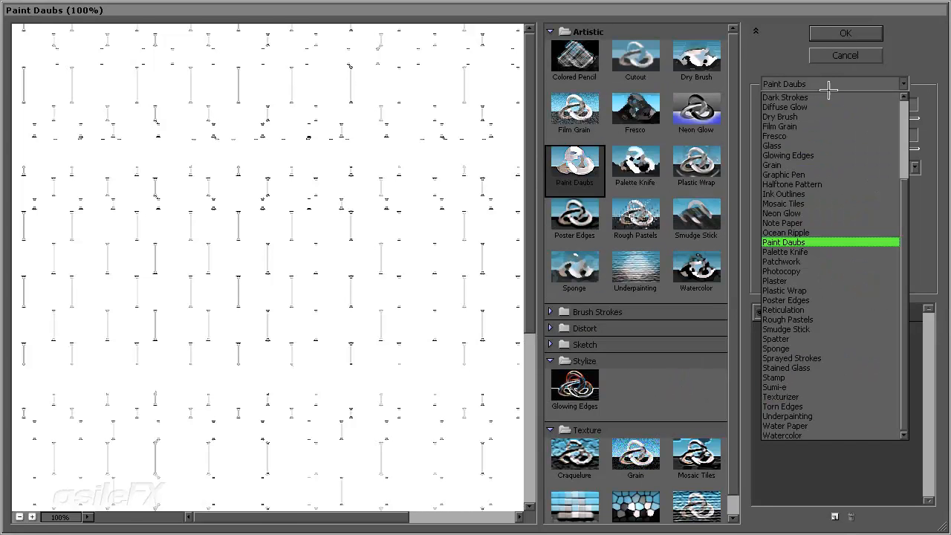
click(822, 406)
click(818, 82)
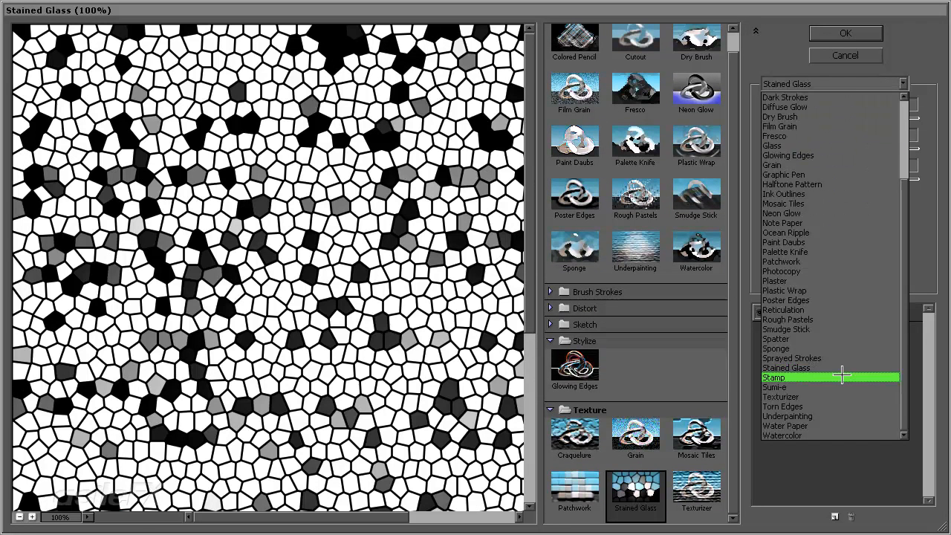
click(827, 300)
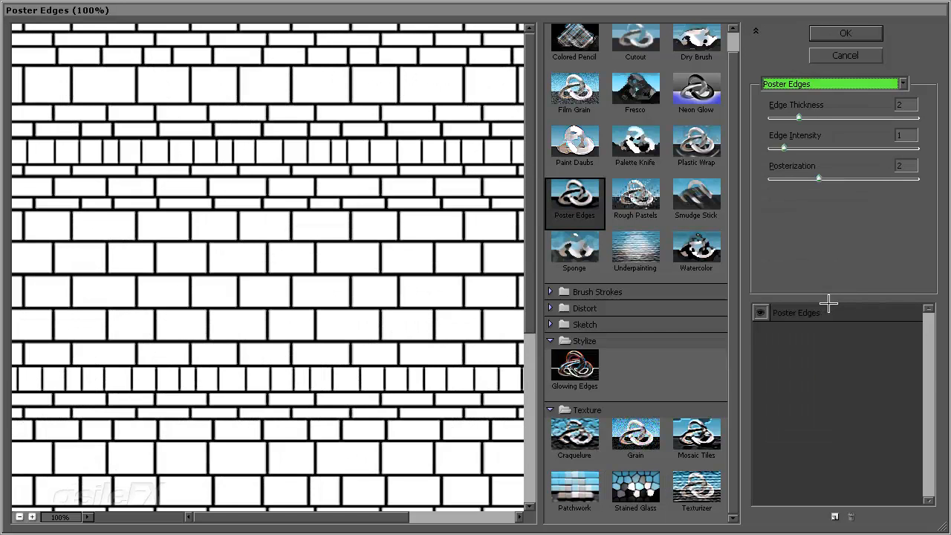
click(554, 308)
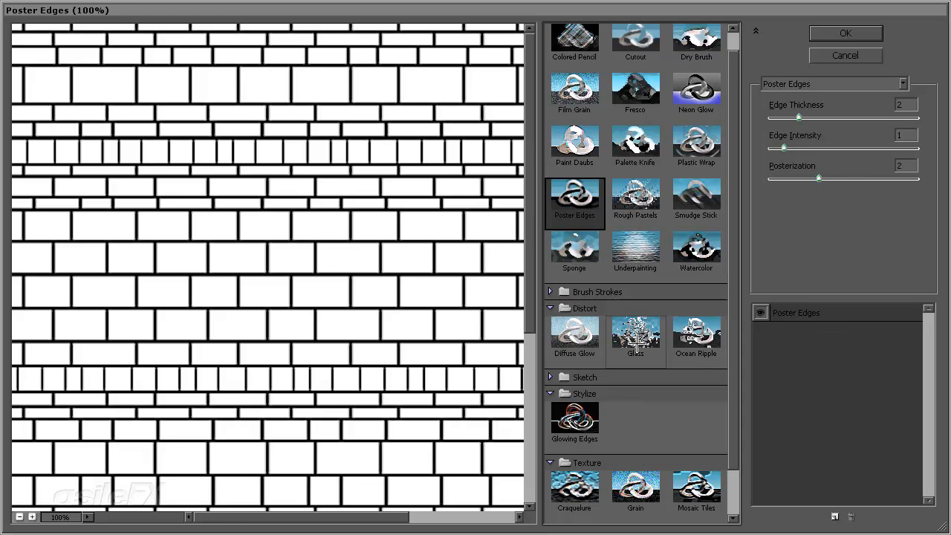
click(758, 312)
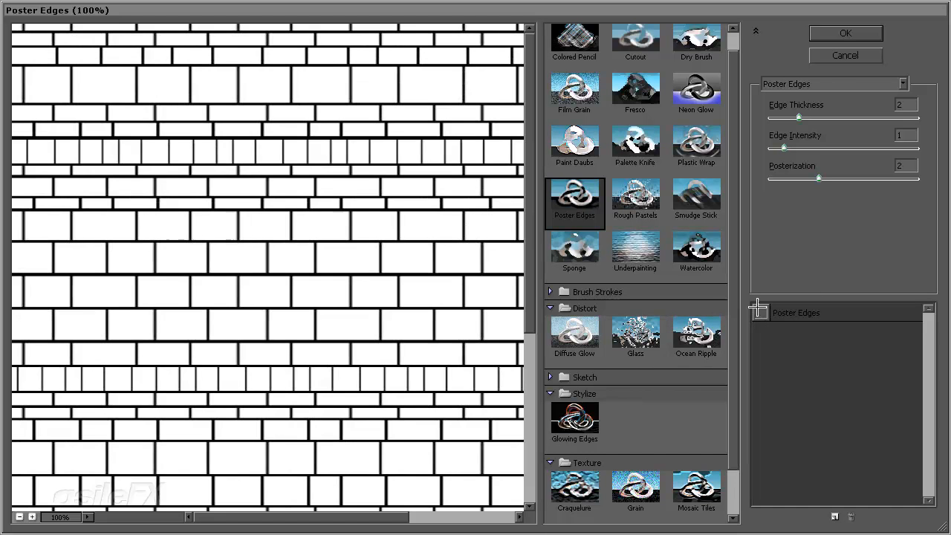
click(759, 312)
Switch the effect to the Glass distortion filter, try the Blocks and Tiny Lens textures, and choose Frosted
click(636, 335)
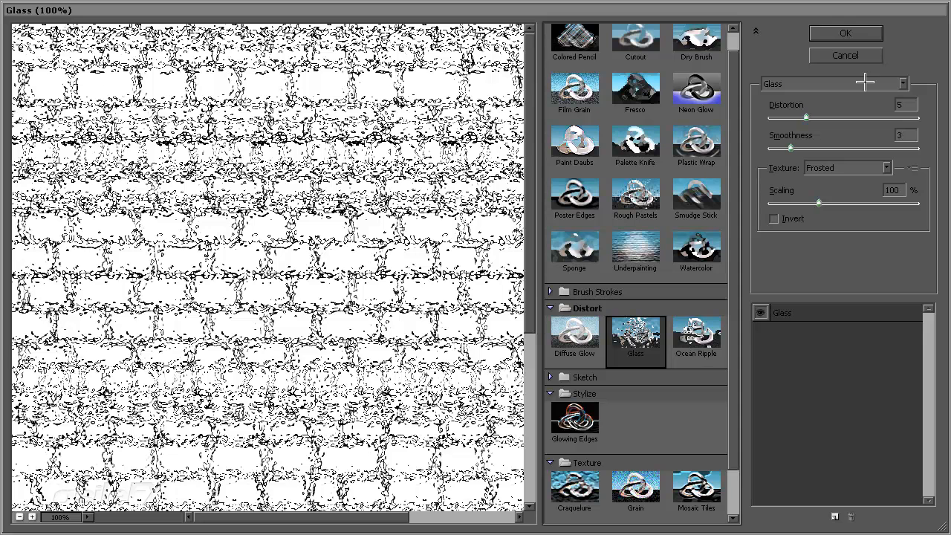
click(840, 168)
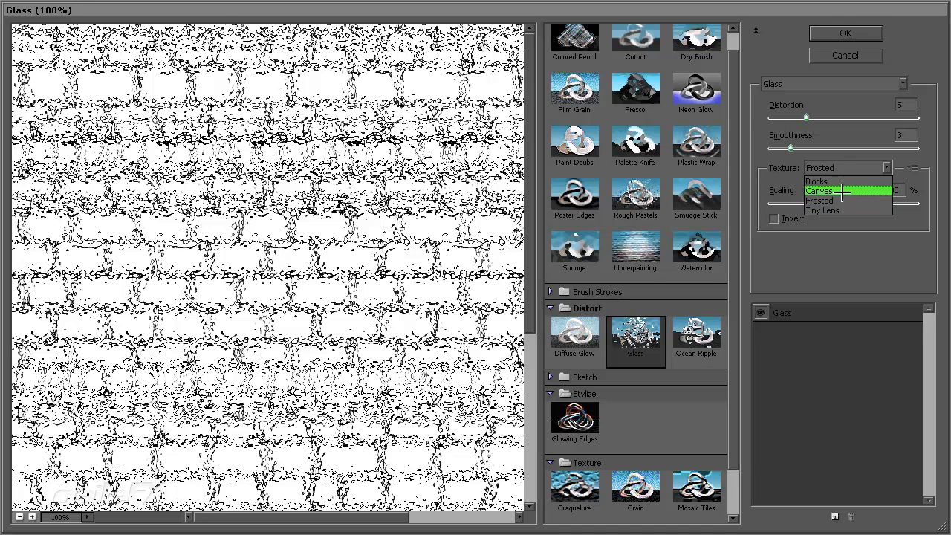
click(841, 182)
click(843, 168)
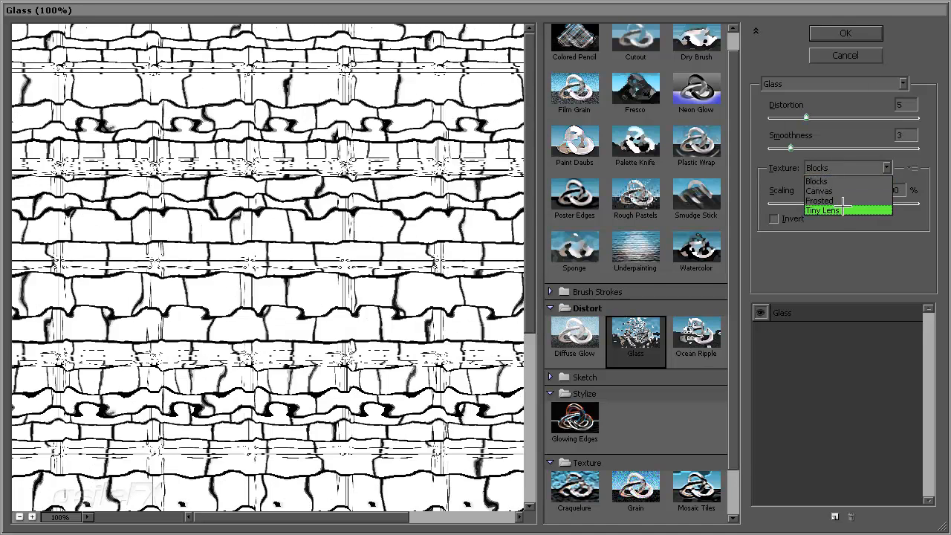
click(842, 210)
click(843, 173)
click(845, 201)
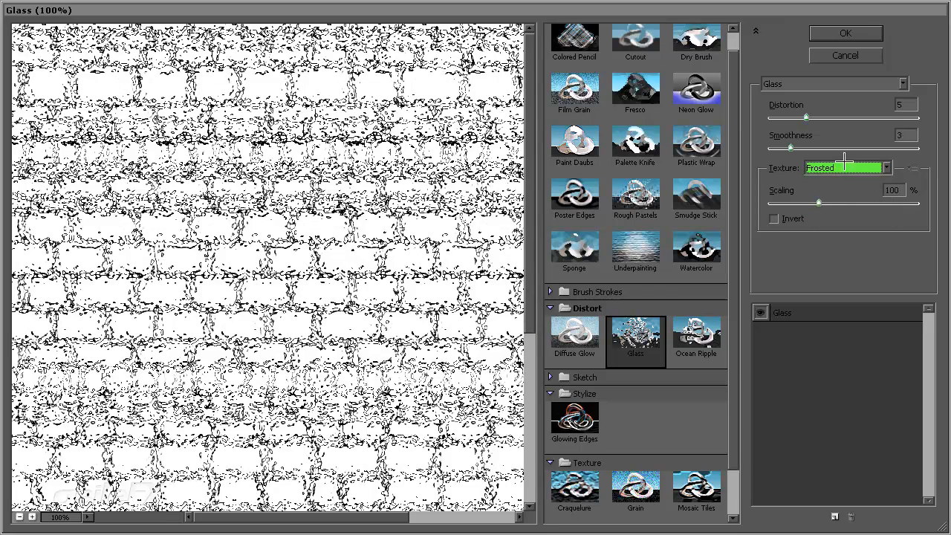
Set the Glass filter's distortion to 2, smoothness to 6 and texture scaling to 135%
drag(806, 117, 775, 113)
drag(791, 147, 815, 144)
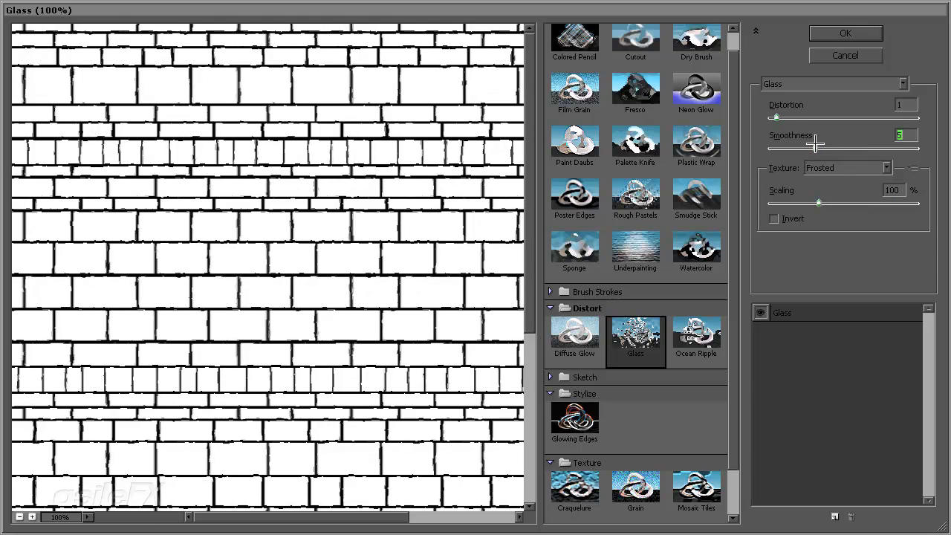
click(778, 117)
drag(779, 117, 784, 117)
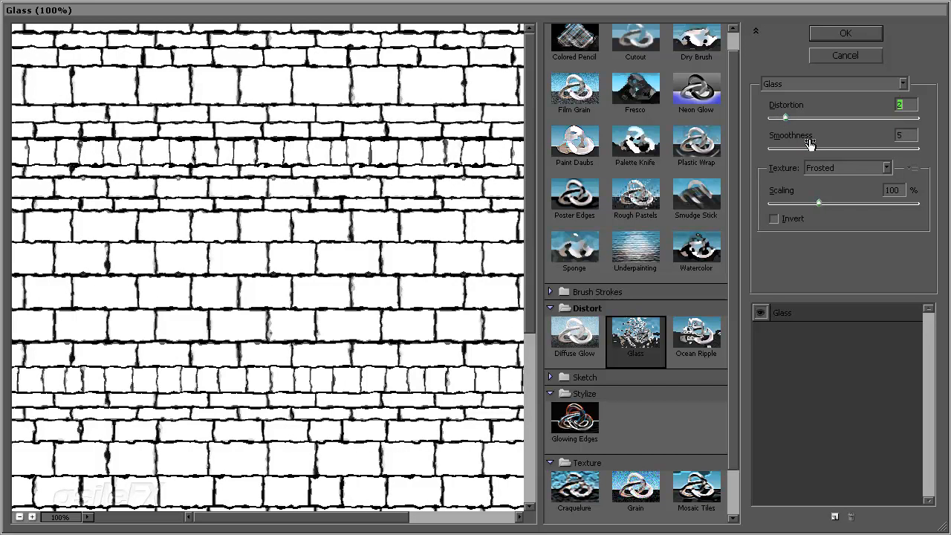
mouse_move(810, 149)
mouse_down()
mouse_move(831, 149)
mouse_move(822, 148)
mouse_up()
drag(818, 202, 852, 202)
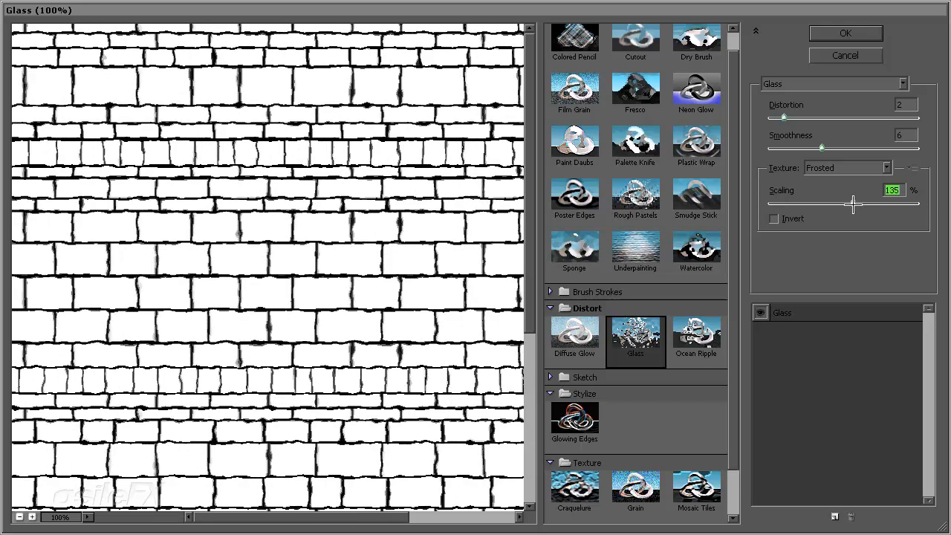
Try inverting the Frosted texture in the Glass filter, then turn the inversion off again
click(793, 219)
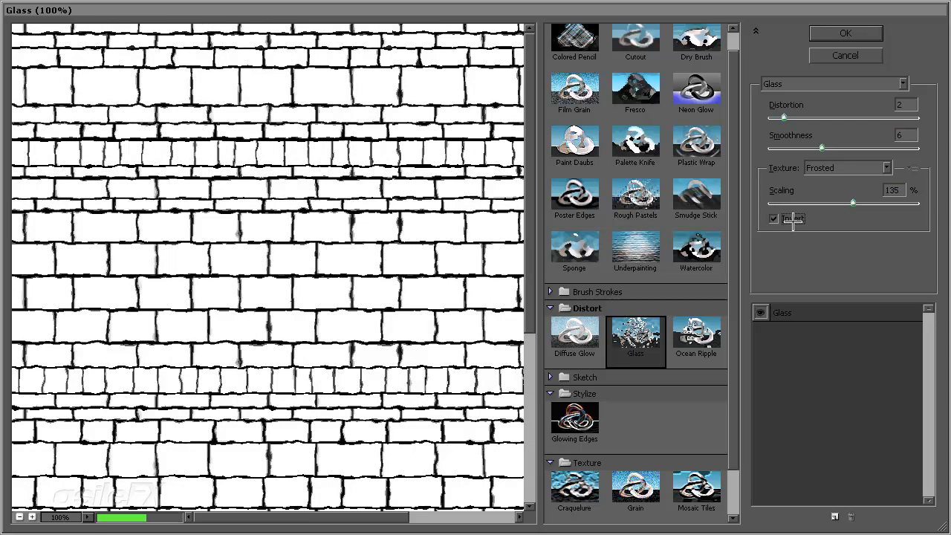
click(793, 219)
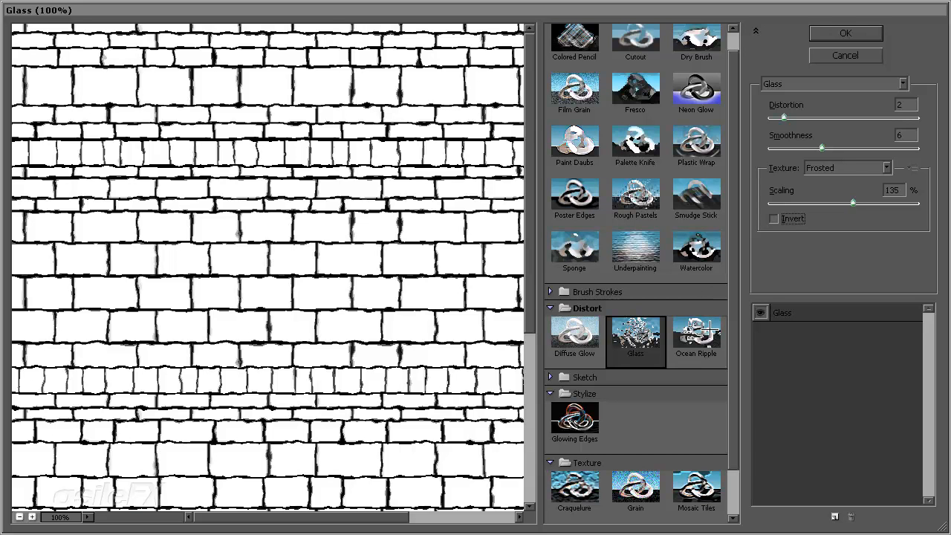
click(795, 83)
click(793, 67)
Compare the Blocks, Tiny Lens and Canvas textures in the Glass filter and return to Frosted
click(831, 169)
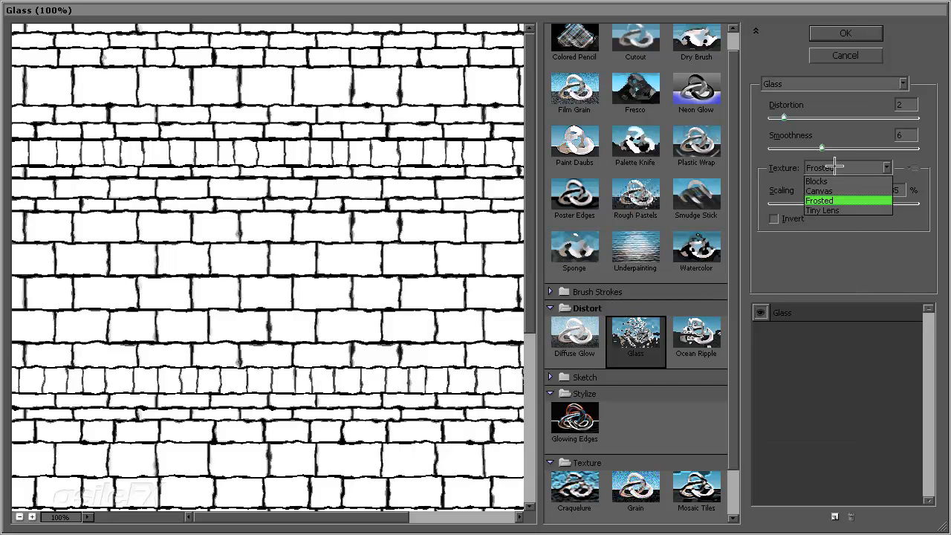
click(832, 185)
click(837, 170)
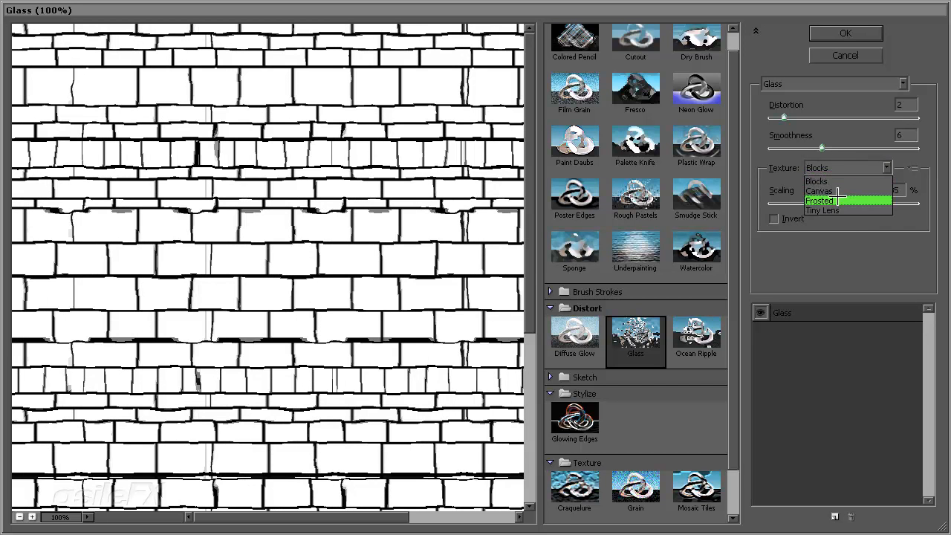
click(825, 200)
click(838, 170)
click(834, 211)
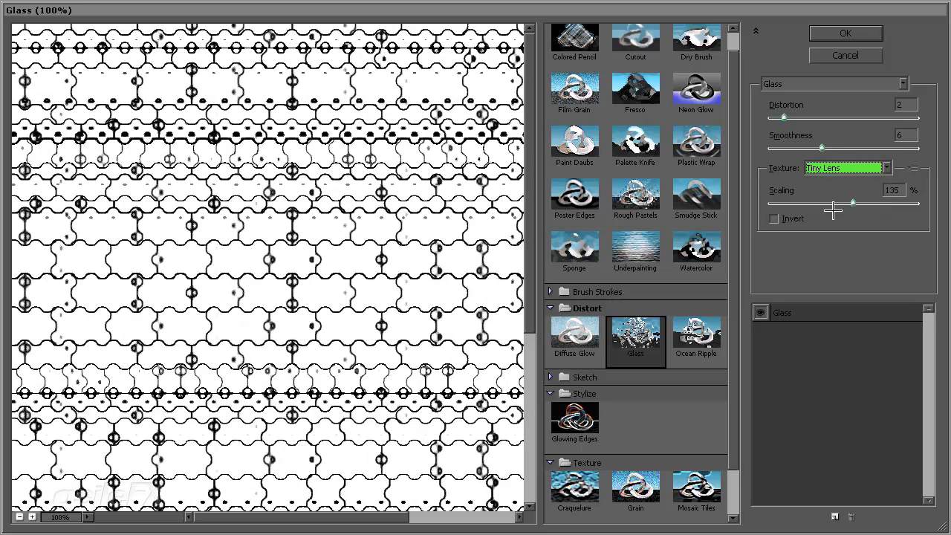
click(832, 169)
click(830, 191)
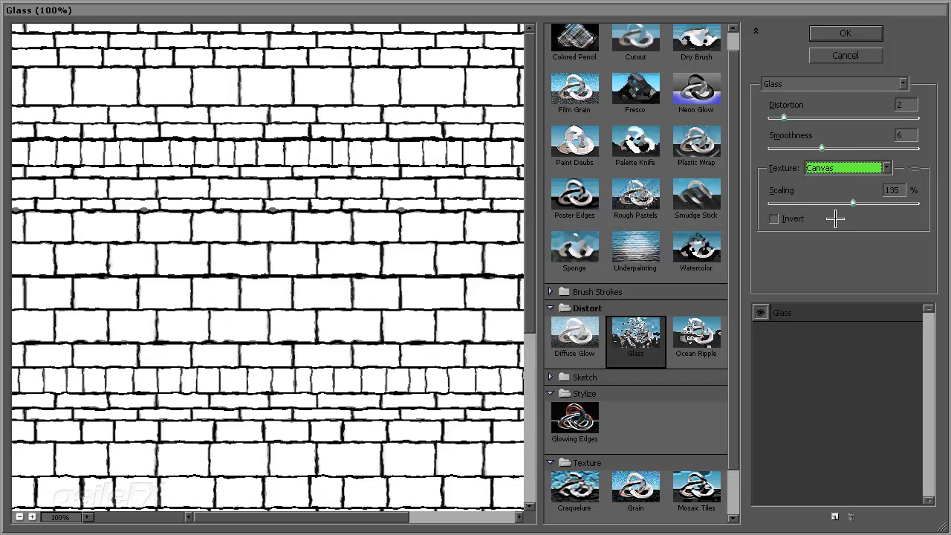
click(838, 169)
click(840, 200)
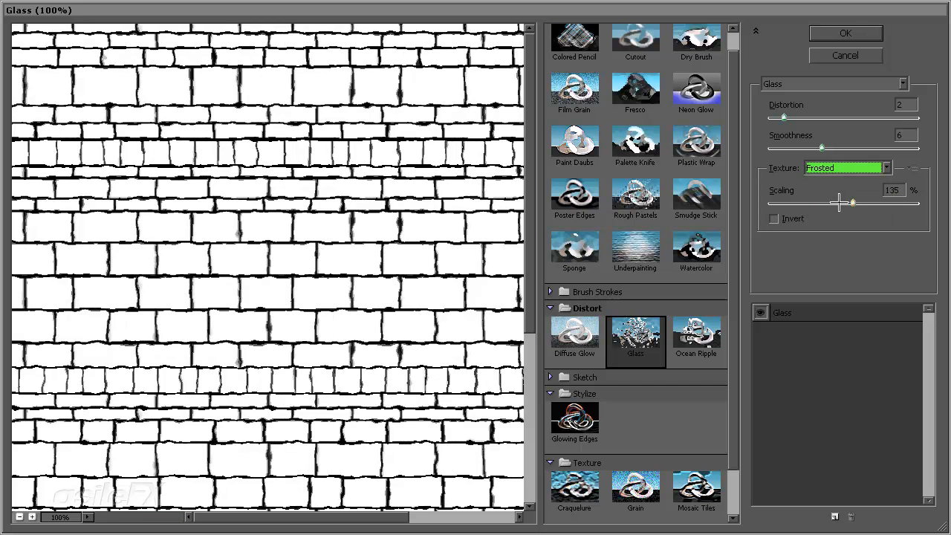
Set the Glass texture scaling to 106% and apply the filter to the Background copy layer
click(827, 204)
drag(827, 203, 825, 204)
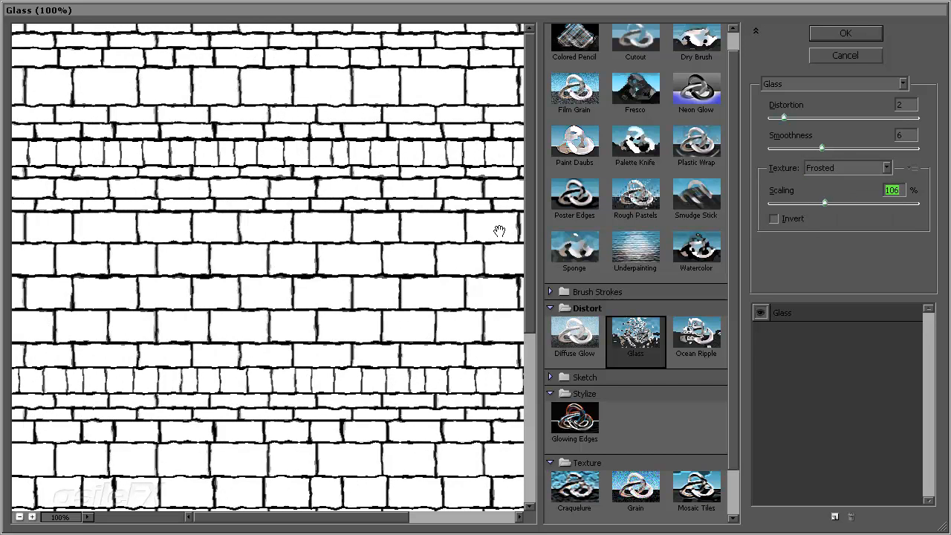
click(852, 33)
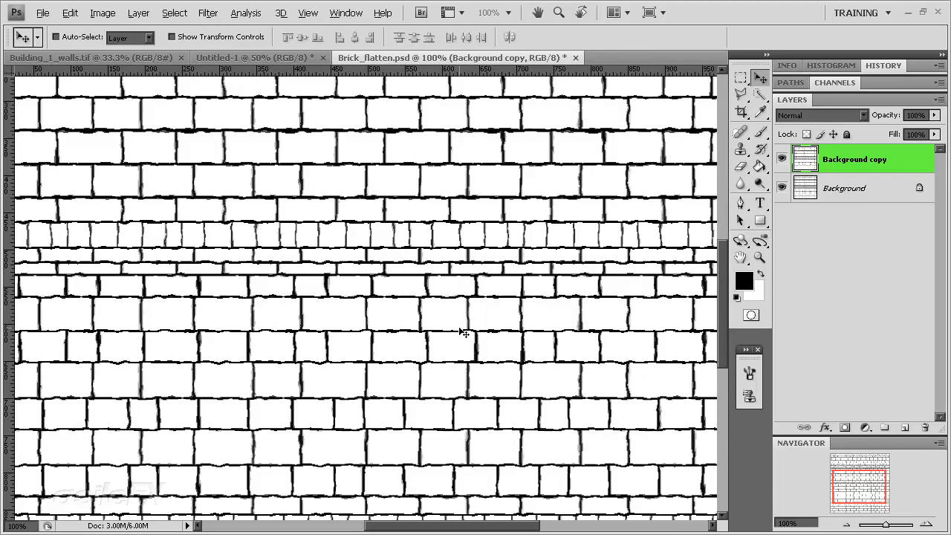
Start a Surface Blur on the Background copy layer and try a radius of 19 pixels with a threshold of 117 levels
drag(881, 489, 810, 532)
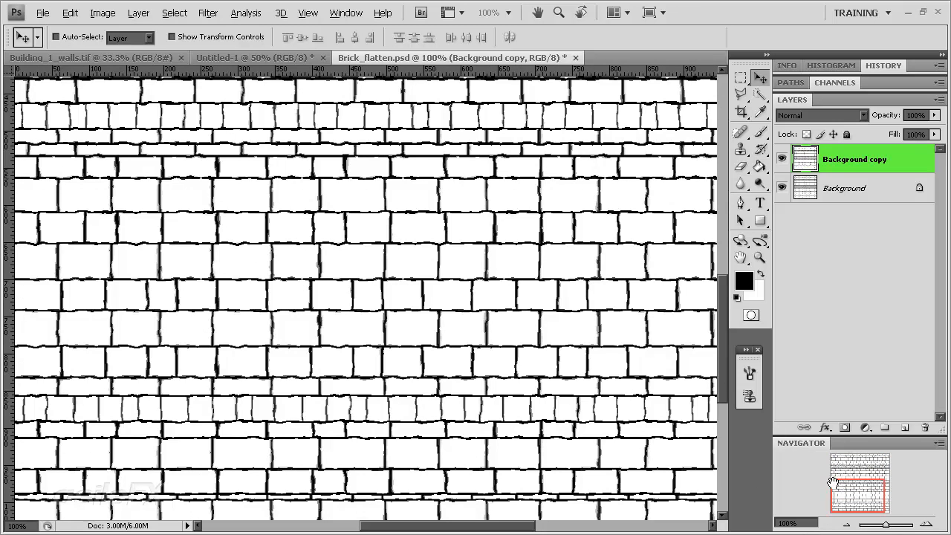
drag(849, 480, 859, 462)
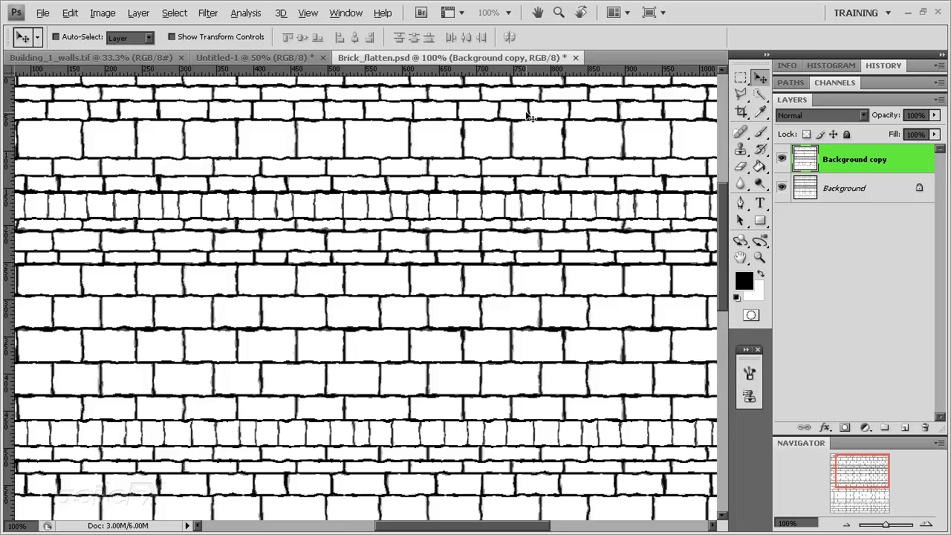
click(208, 12)
mouse_move(275, 129)
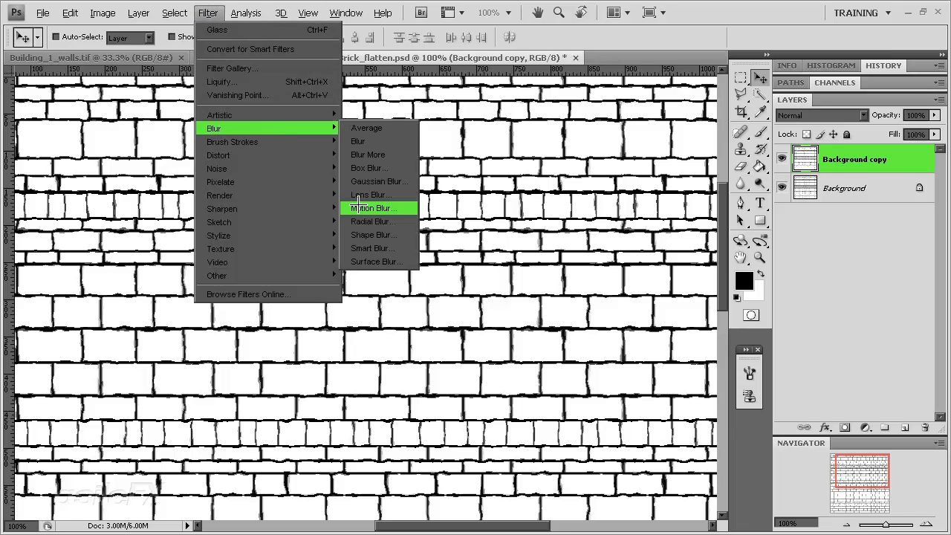
click(371, 261)
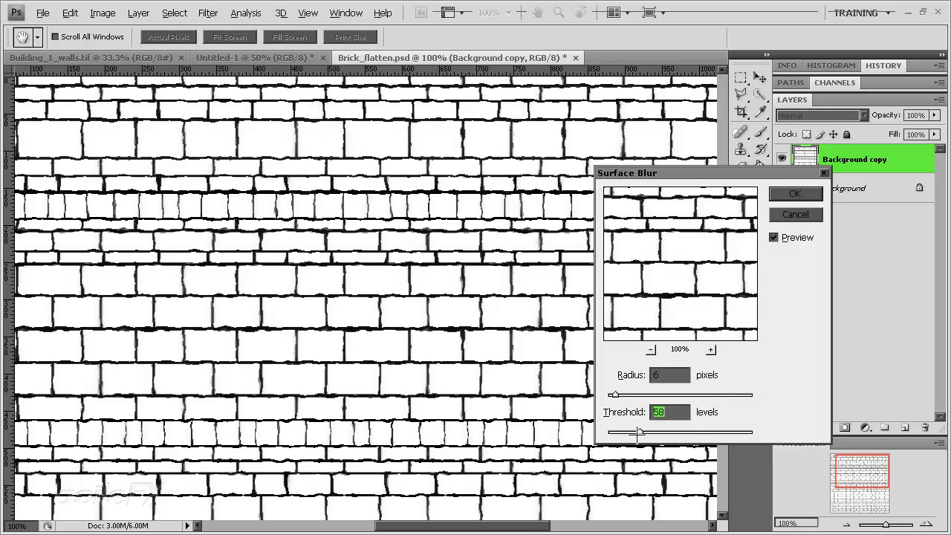
drag(640, 430, 597, 426)
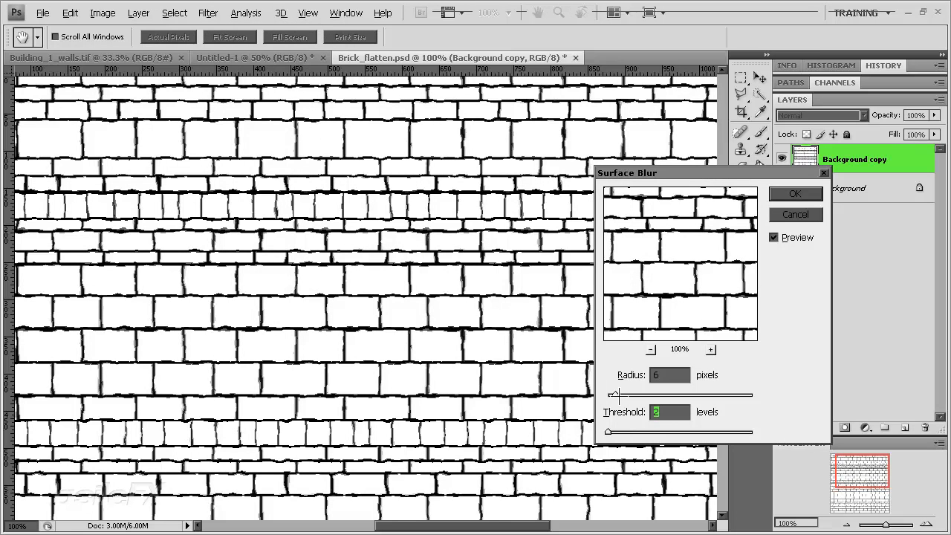
drag(616, 395, 633, 395)
click(621, 431)
drag(621, 431, 674, 431)
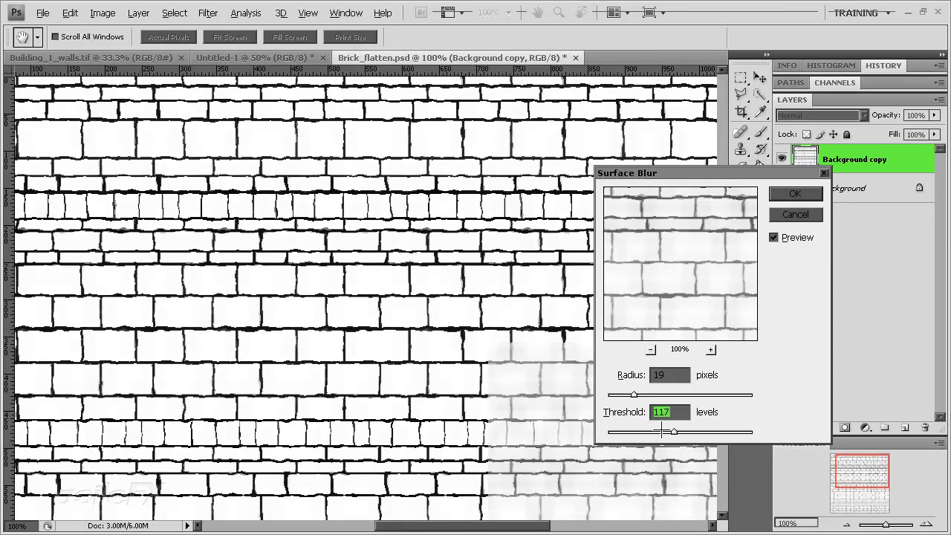
Set the Surface Blur to a radius of 3 pixels and a threshold of 141 levels, and apply it
drag(633, 395, 608, 394)
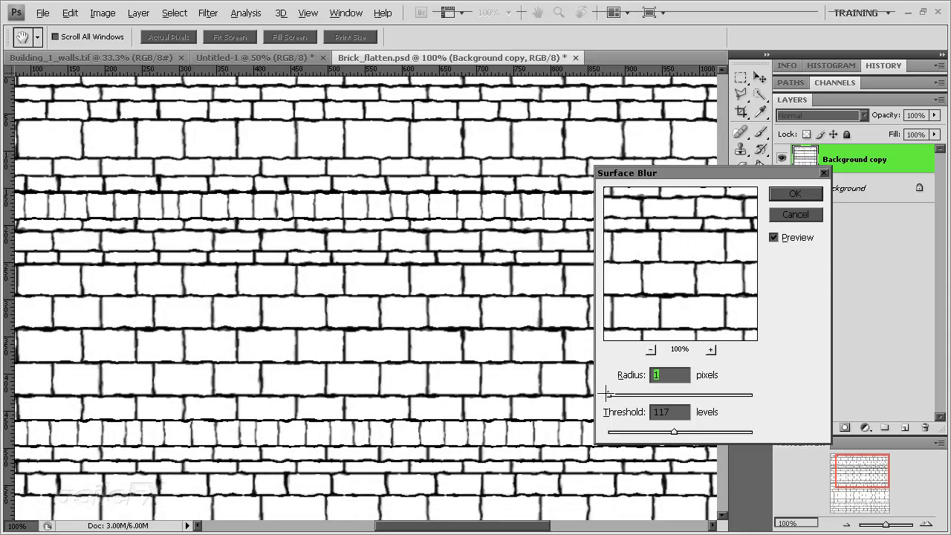
drag(608, 395, 610, 394)
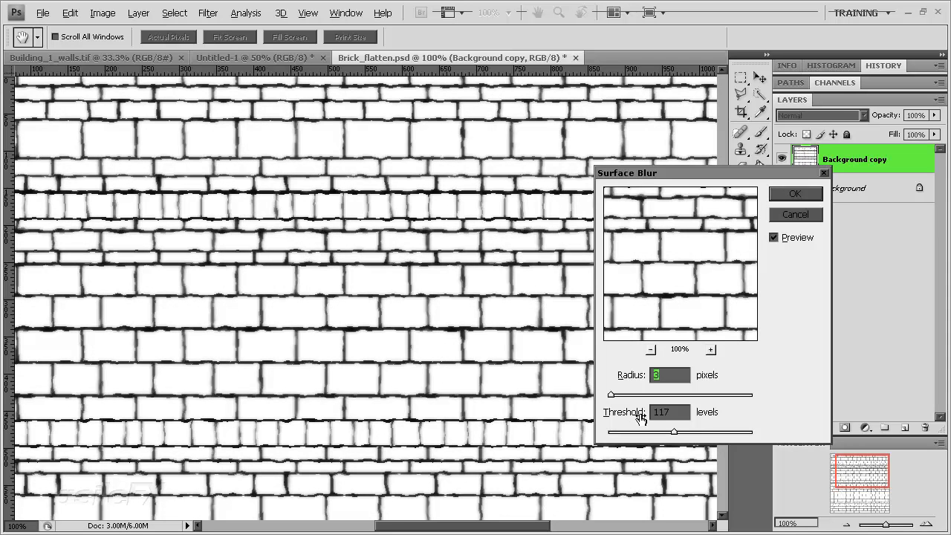
drag(673, 431, 703, 431)
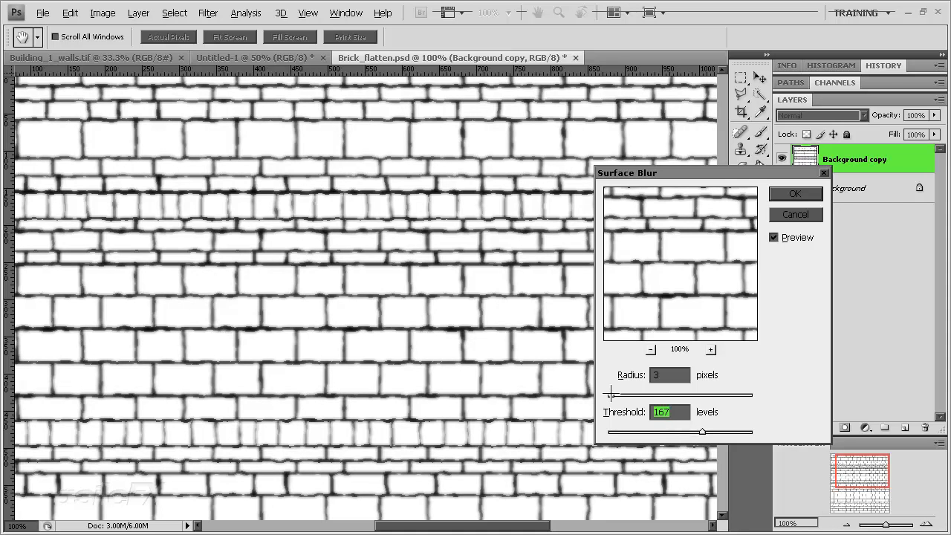
mouse_move(611, 393)
mouse_down()
mouse_move(628, 395)
mouse_move(594, 395)
mouse_move(611, 393)
mouse_up()
drag(679, 432, 795, 428)
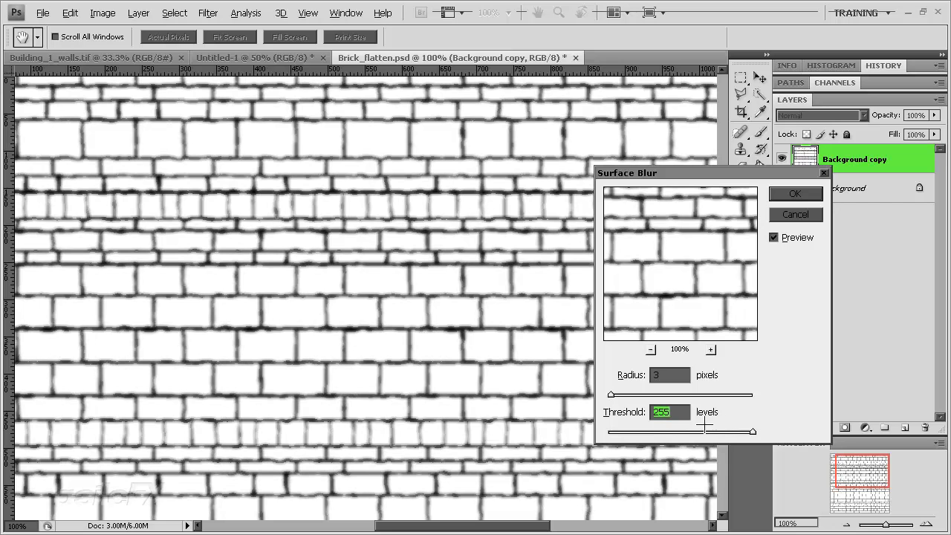
mouse_move(705, 428)
mouse_down()
mouse_move(615, 429)
mouse_move(728, 432)
mouse_move(653, 432)
mouse_move(688, 432)
mouse_up()
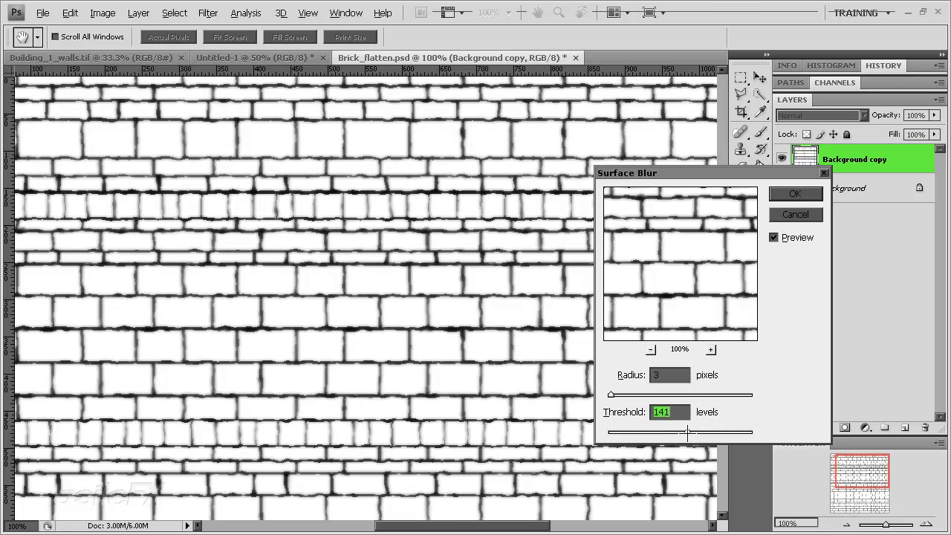
click(789, 194)
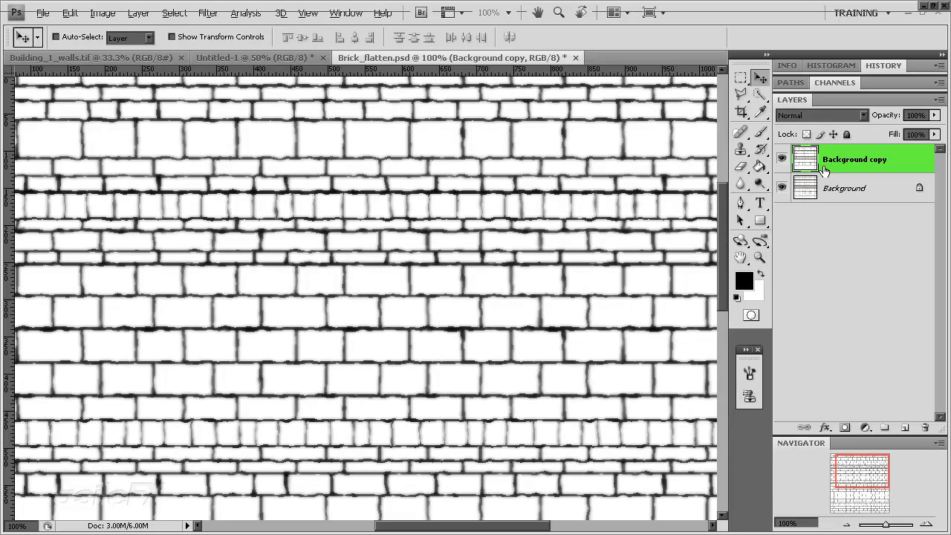
Apply automatic Levels to the Background copy layer, trying a midtone value of 0.11 before returning it to 1.00
key(i)
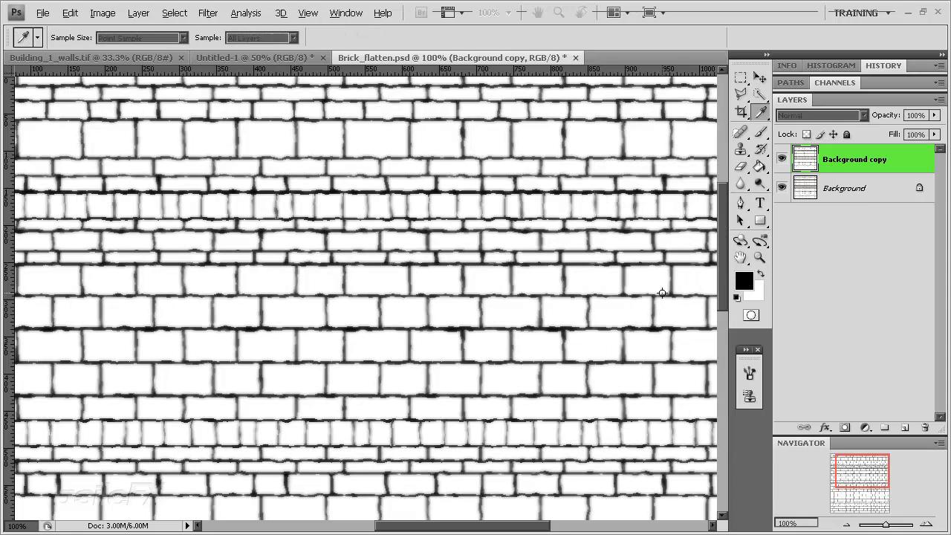
key(ctrl+l)
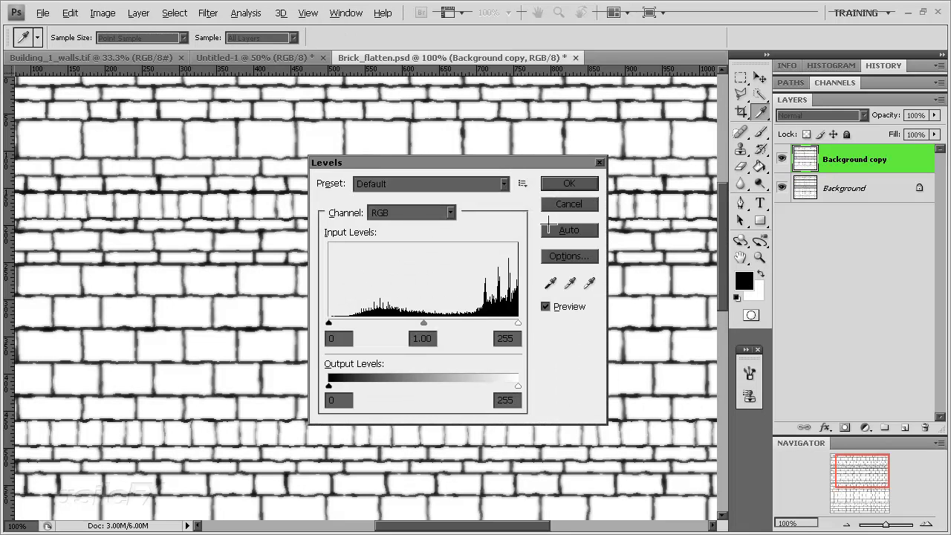
click(569, 231)
drag(424, 323, 505, 325)
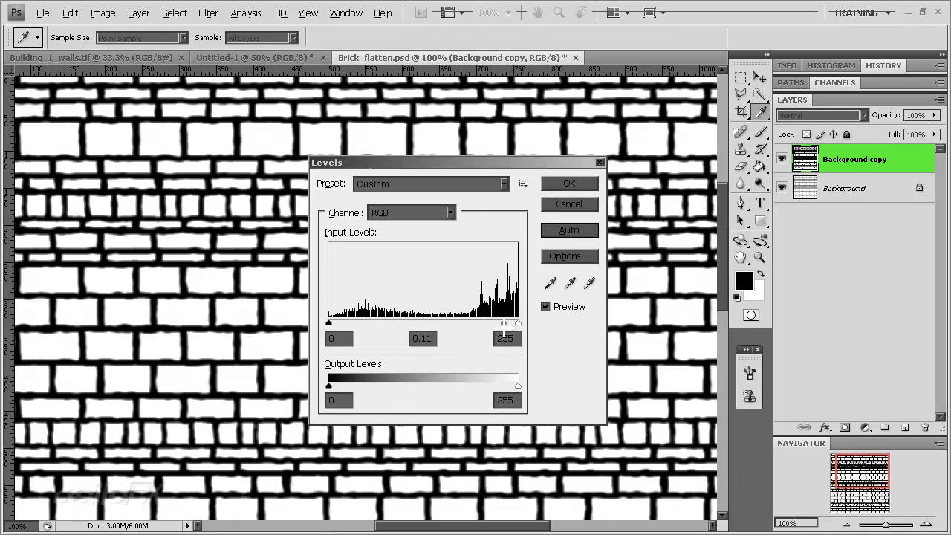
click(504, 324)
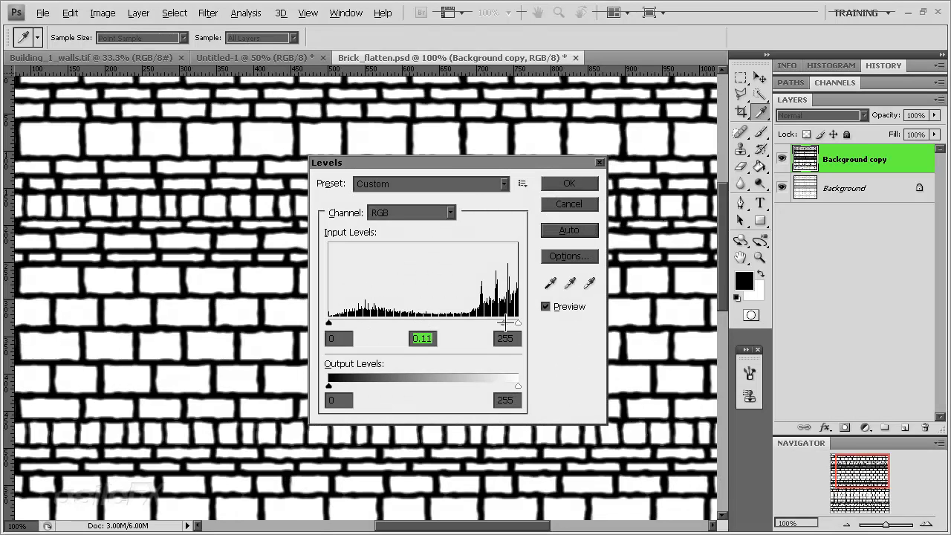
drag(504, 324, 428, 333)
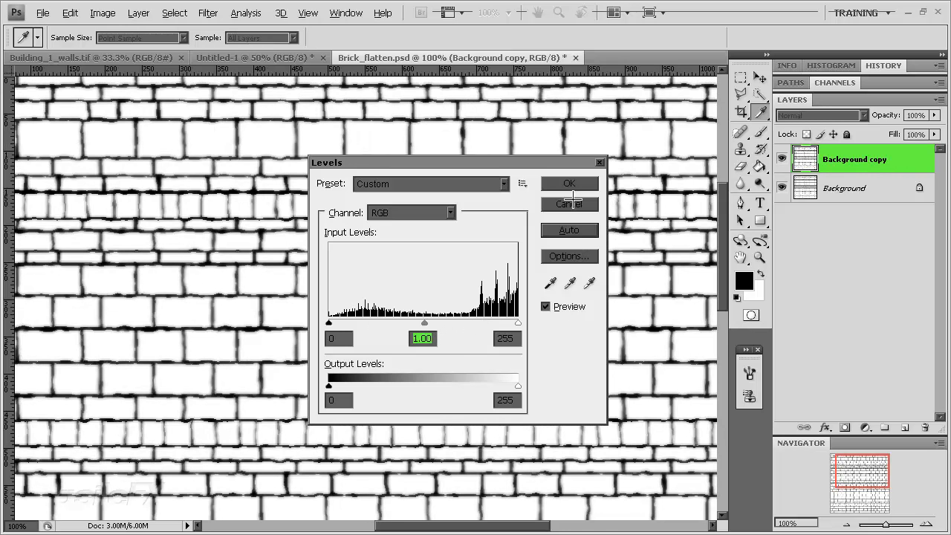
click(569, 184)
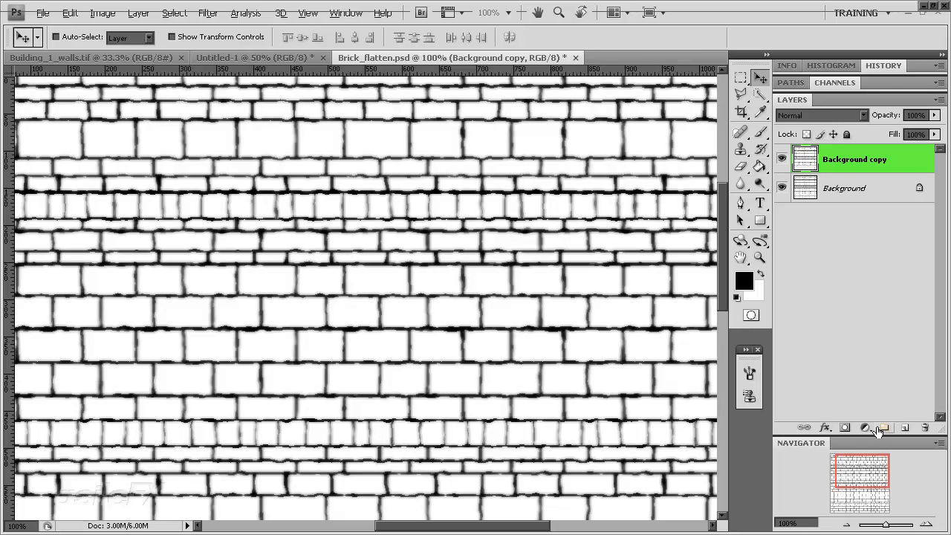
Start a Reduce Noise filter on the Background copy layer with strength 10 and Preserve Details at 0%
key(ctrl+minus)
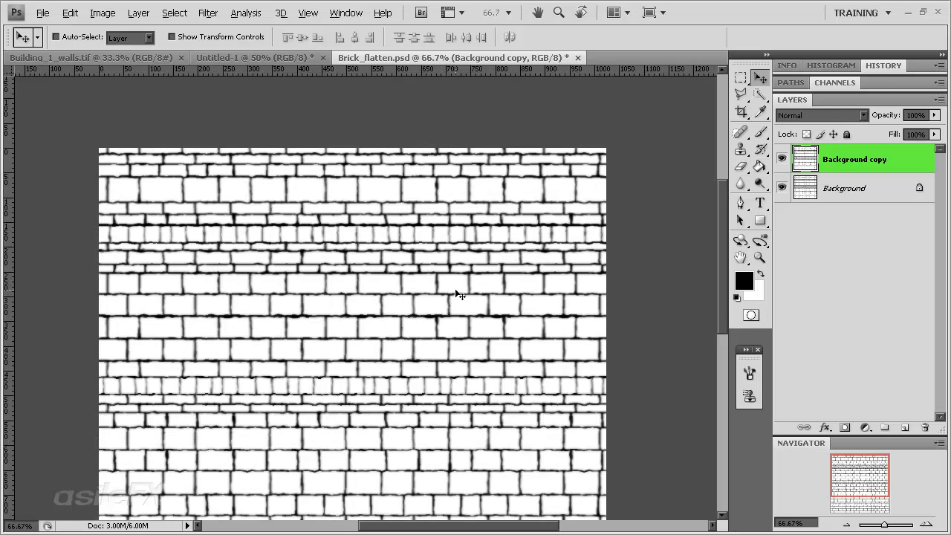
key(ctrl+plus)
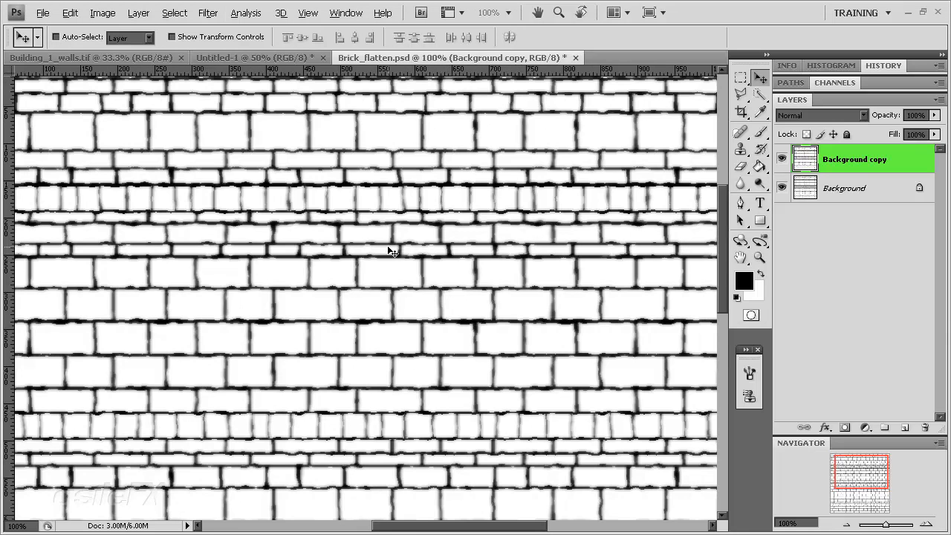
click(208, 13)
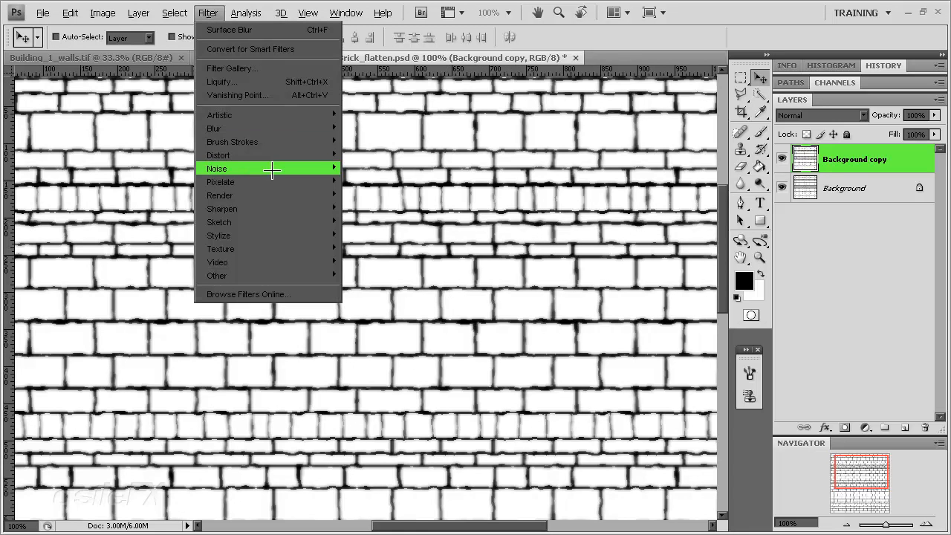
mouse_move(272, 170)
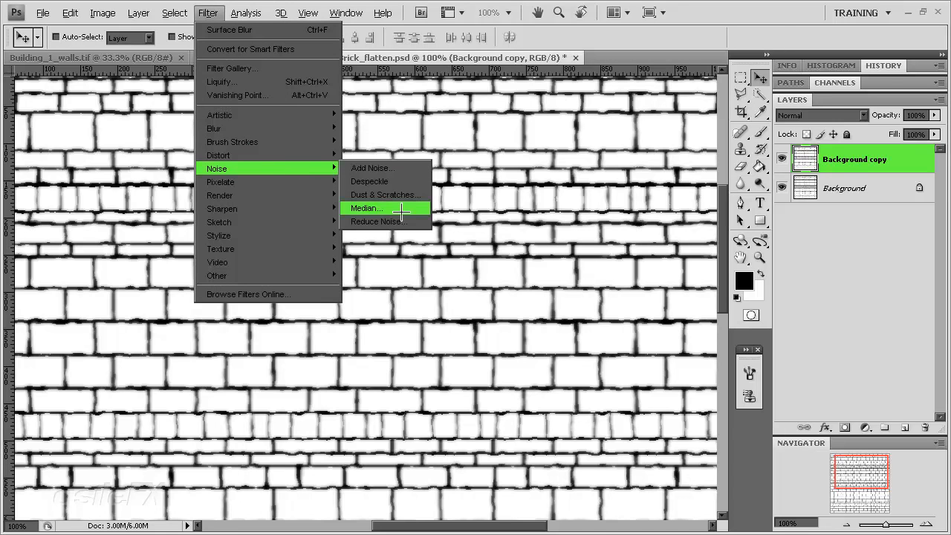
click(401, 220)
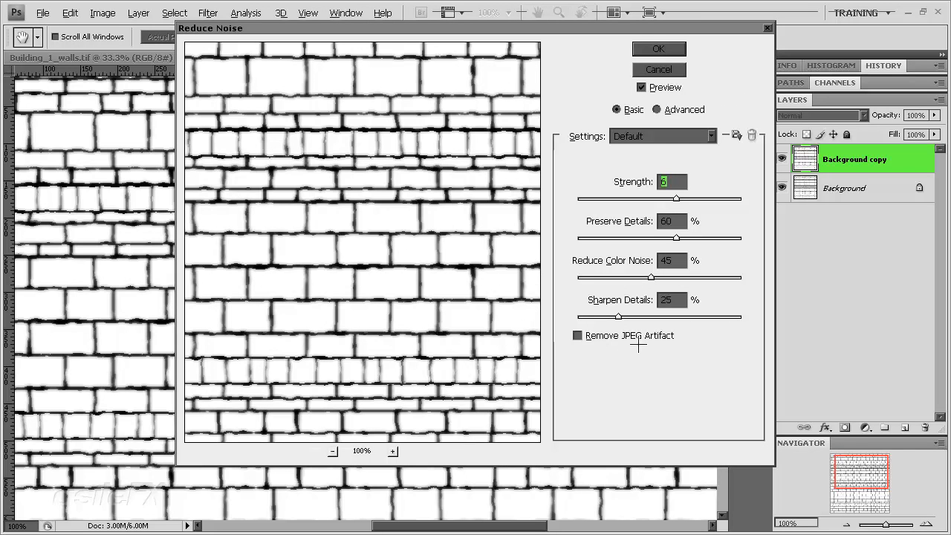
click(741, 198)
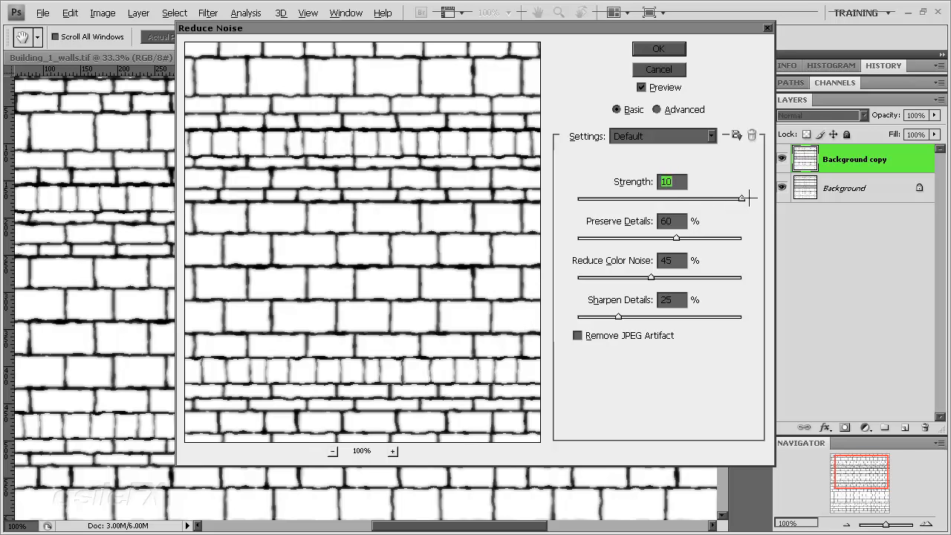
click(652, 238)
drag(652, 239, 582, 238)
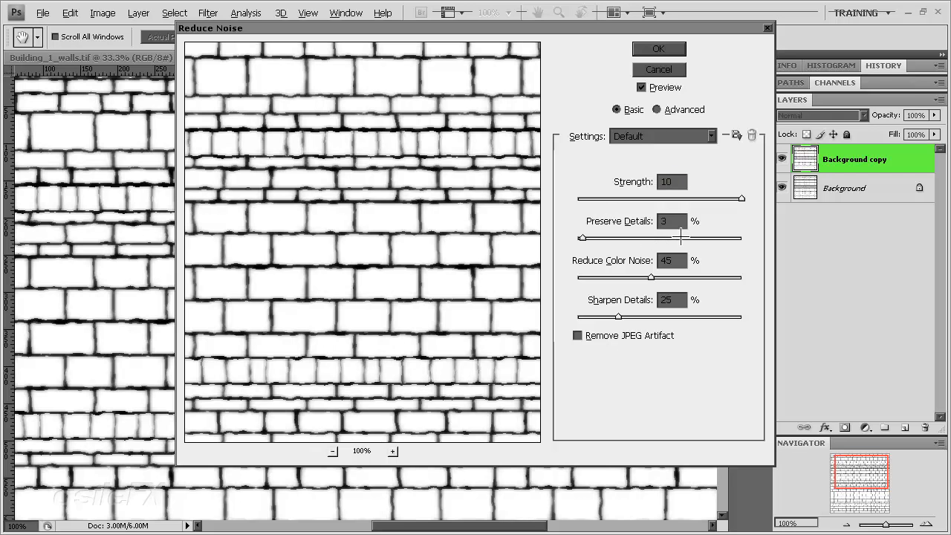
click(646, 222)
text(2)
drag(581, 237, 569, 237)
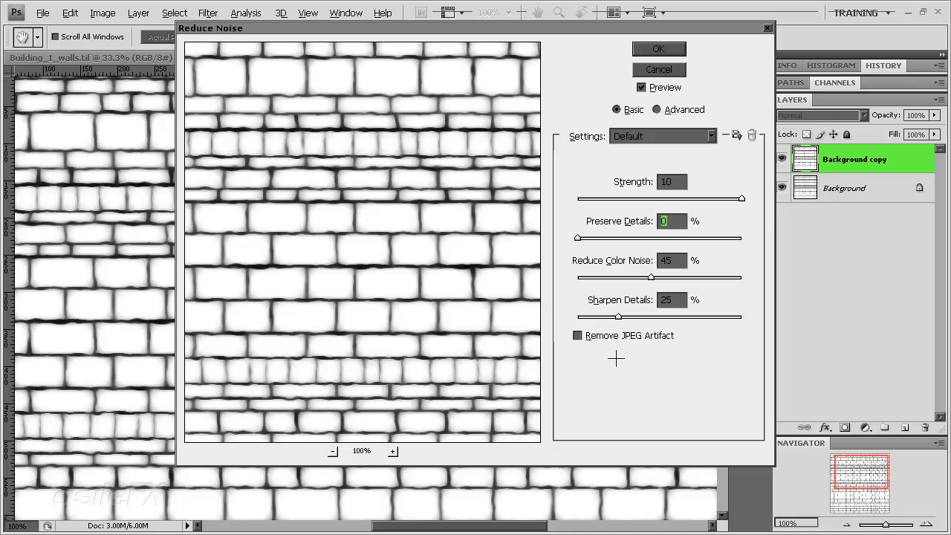
Set Sharpen Details and Reduce Color Noise to 0% and apply the Reduce Noise filter
drag(618, 317, 495, 339)
drag(633, 277, 539, 275)
drag(450, 191, 389, 250)
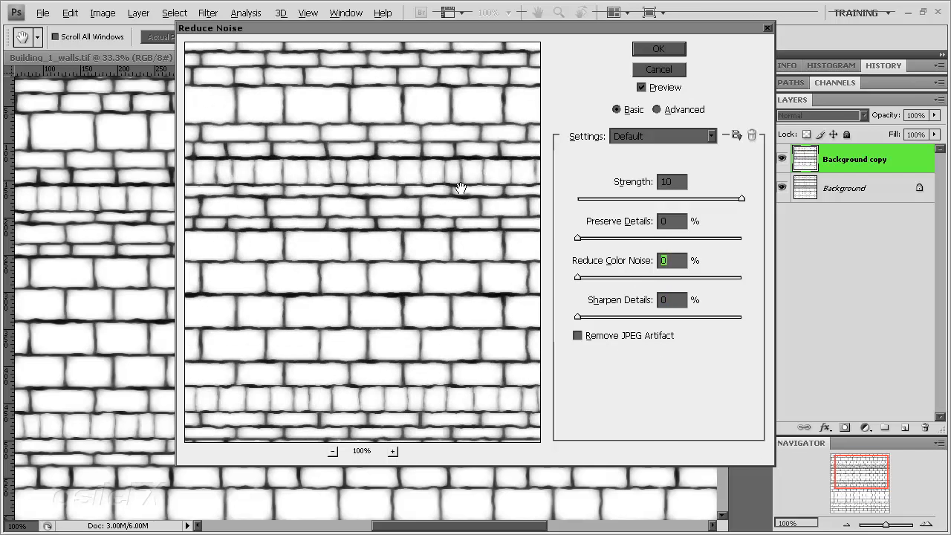
click(658, 48)
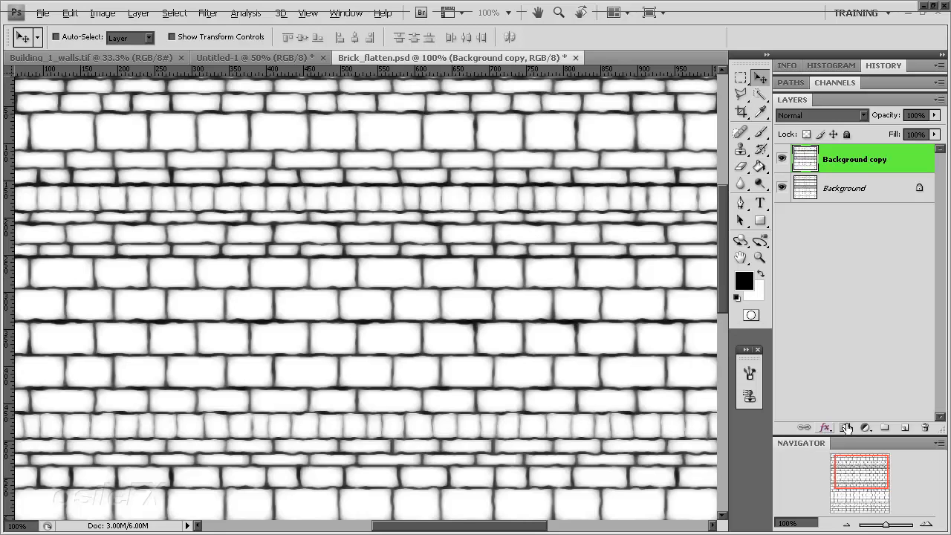
Check the brick texture's tiling with a wrap-around Offset preview of -649 pixels horizontally and 0 vertically, and cancel the filter
drag(855, 479, 827, 519)
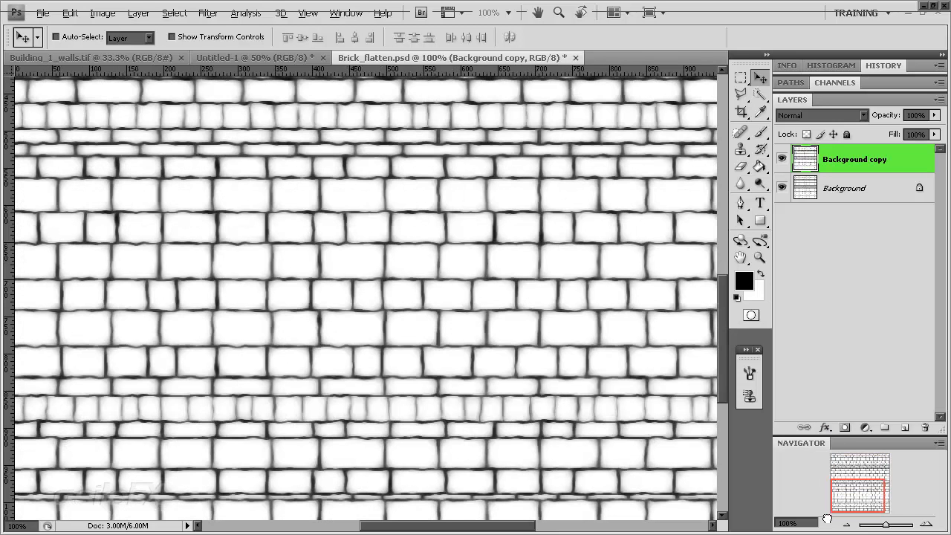
click(845, 524)
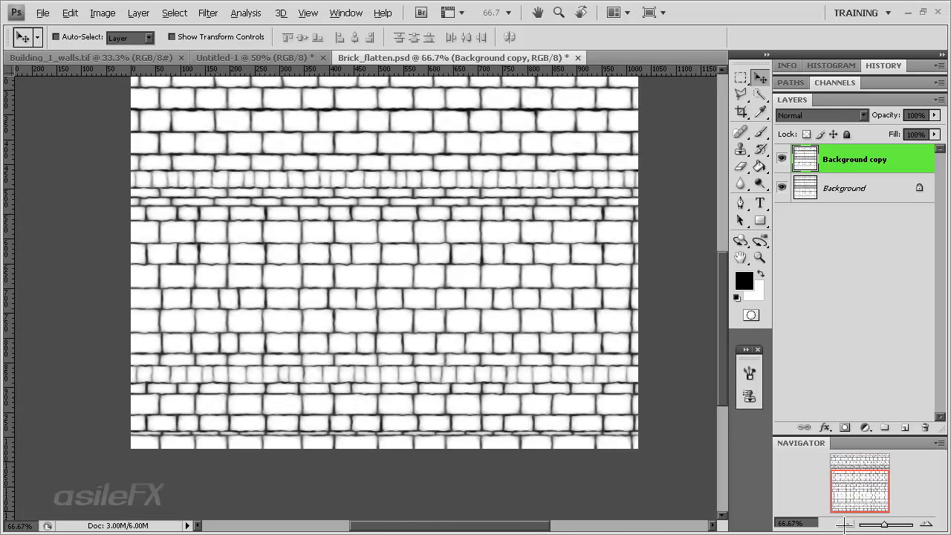
drag(852, 494, 854, 483)
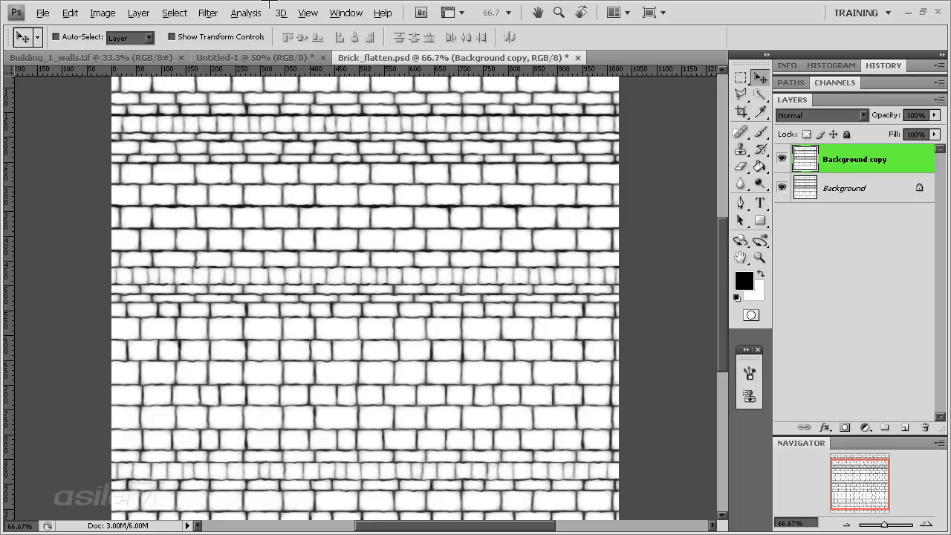
click(208, 13)
mouse_move(268, 278)
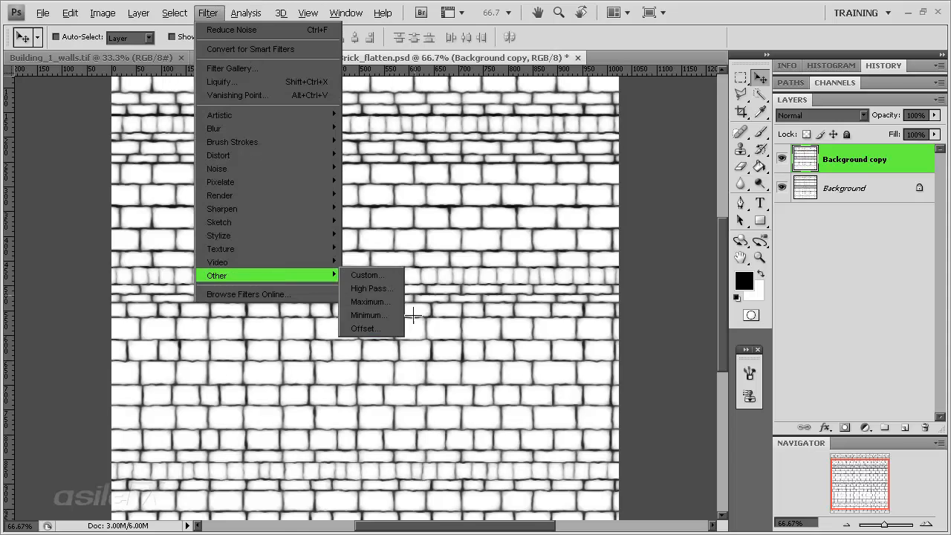
click(365, 328)
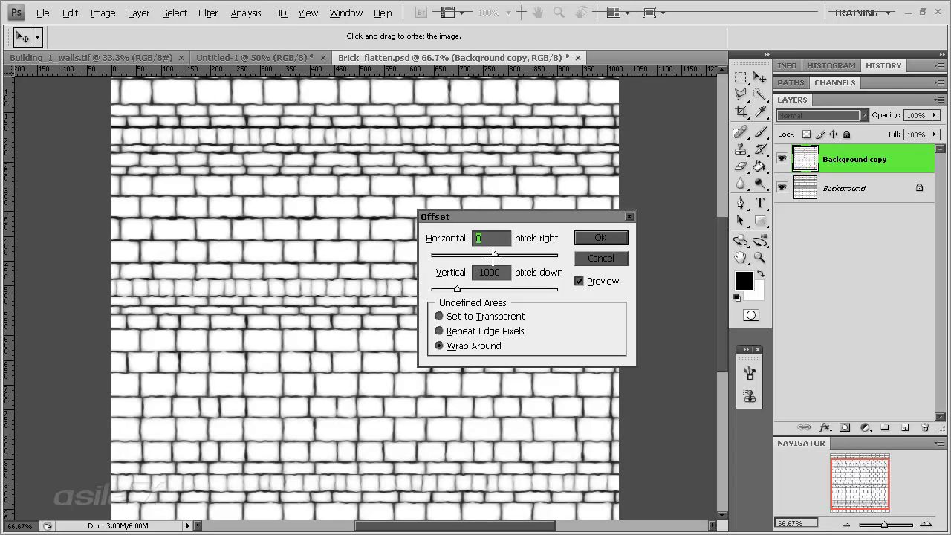
key(Tab)
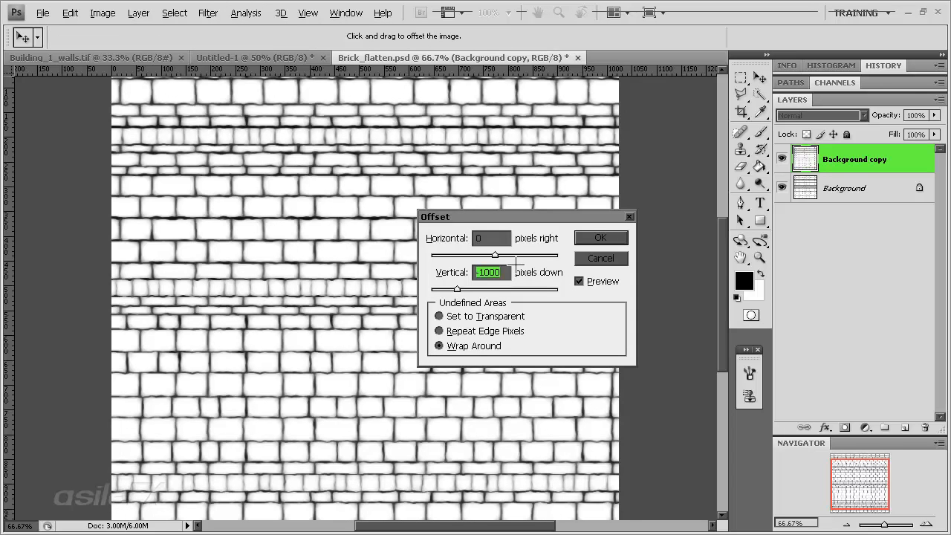
text(0)
drag(494, 255, 471, 255)
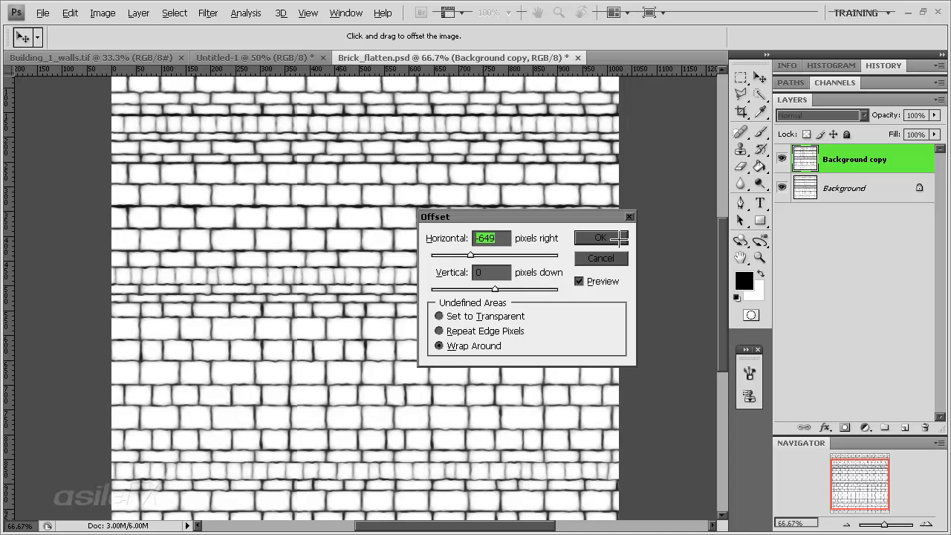
click(612, 258)
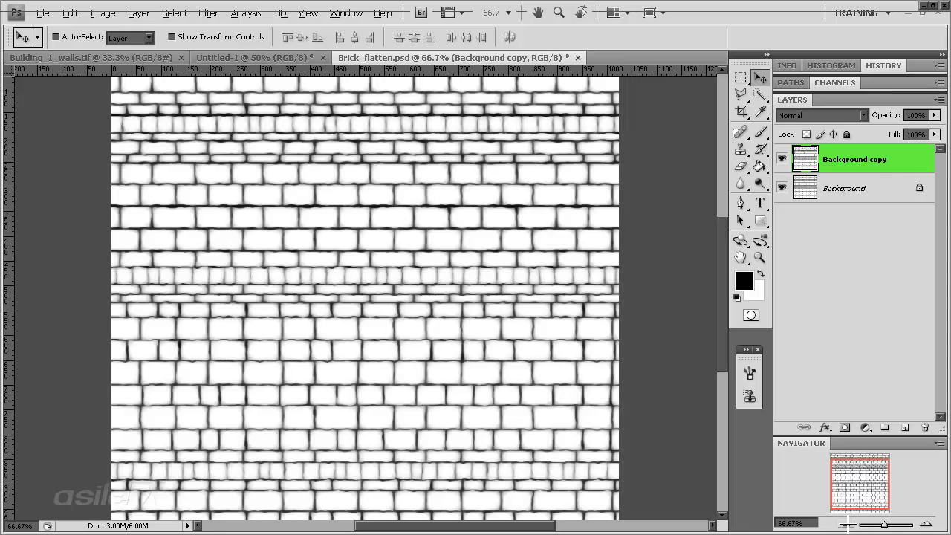
Compare the Background copy layer with the one beneath it and delete its Reduce Noise state from the history
click(846, 524)
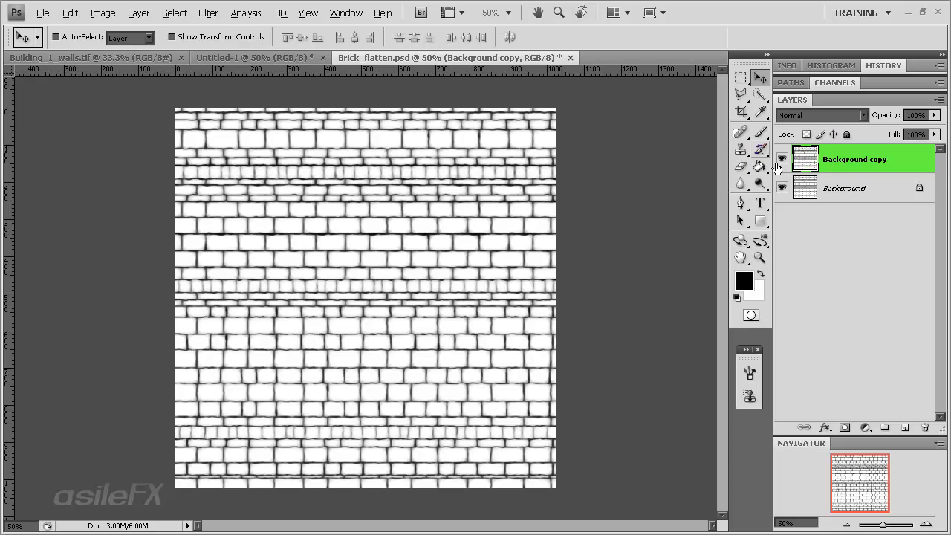
click(781, 160)
click(781, 160)
drag(940, 75, 938, 216)
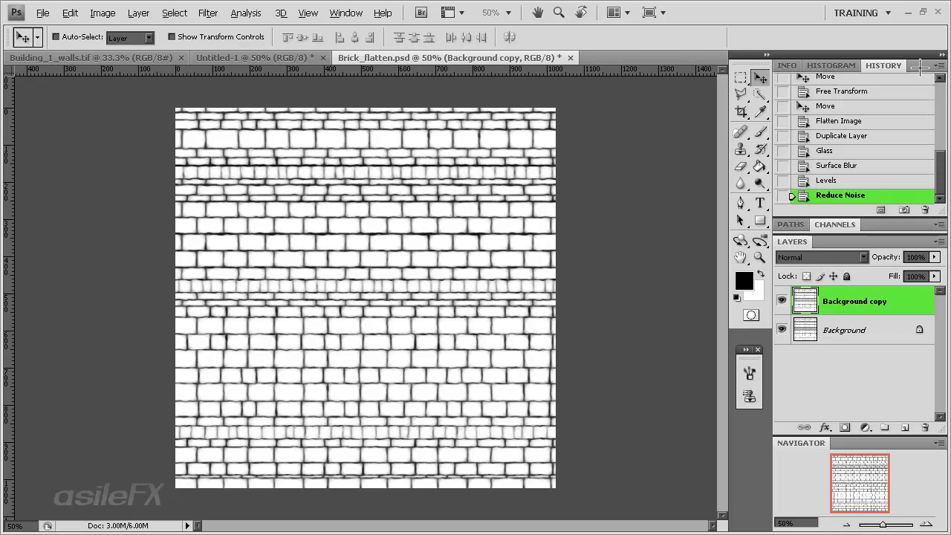
right_click(854, 197)
click(876, 213)
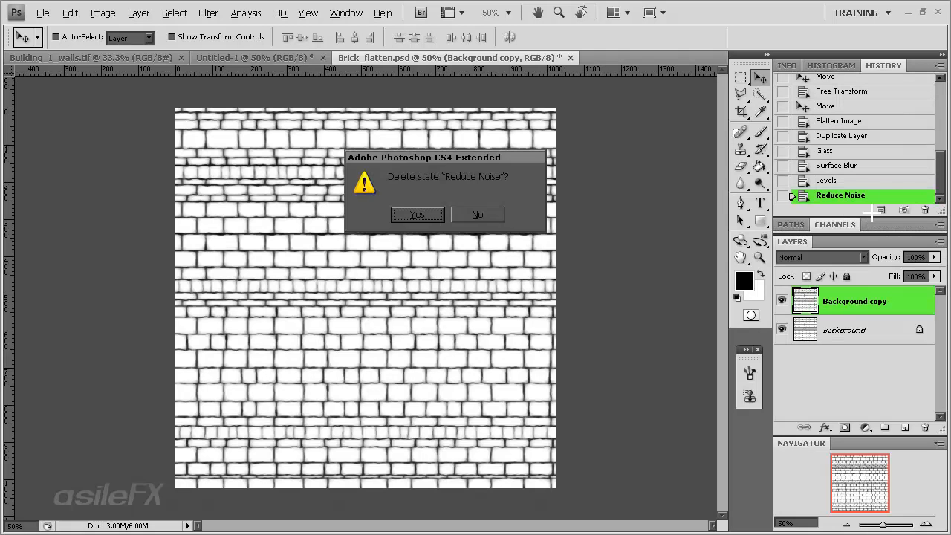
click(424, 215)
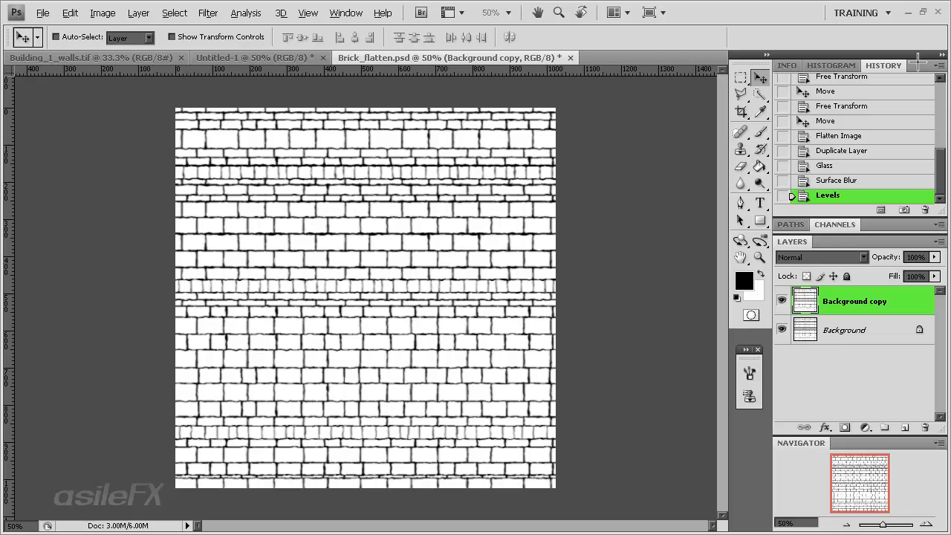
double_click(919, 63)
click(866, 225)
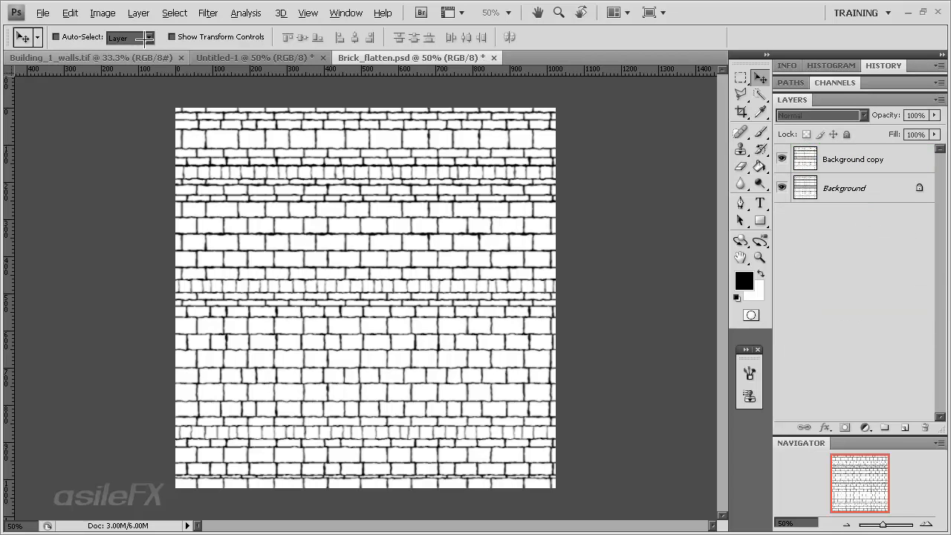
Crop the document to its existing canvas bounds, discarding any pixels outside them
click(104, 17)
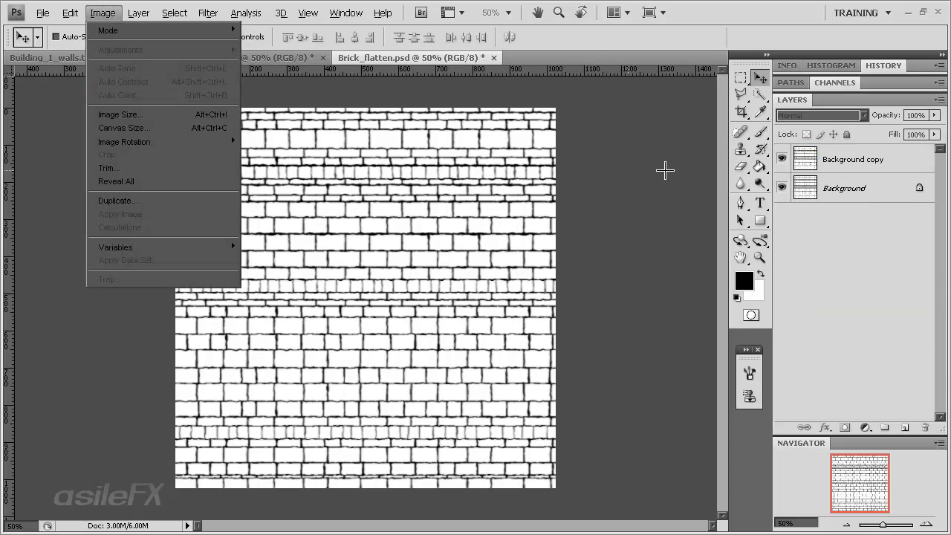
click(741, 112)
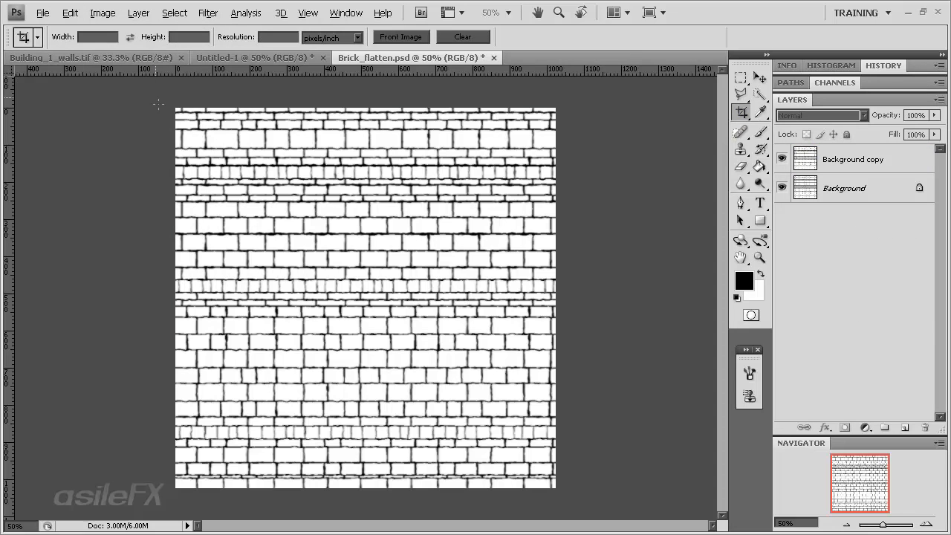
drag(158, 105, 592, 516)
key(Escape)
drag(178, 89, 569, 501)
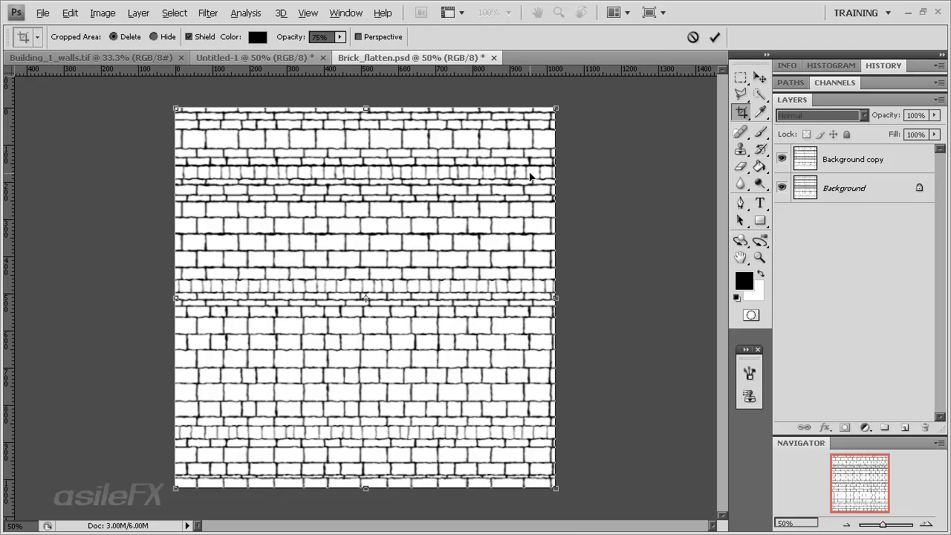
key(Return)
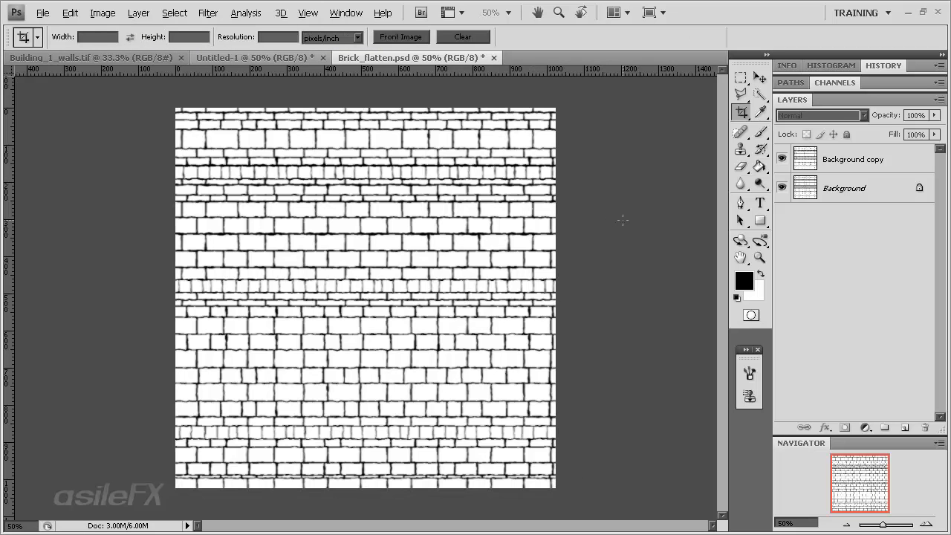
Enlarge the canvas to 150 percent in both width and height with a centered anchor
click(102, 12)
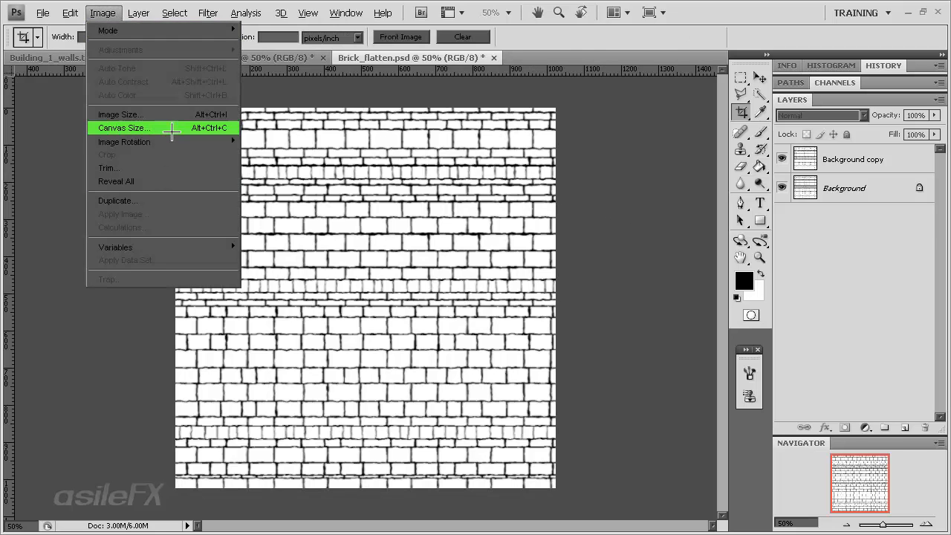
click(171, 130)
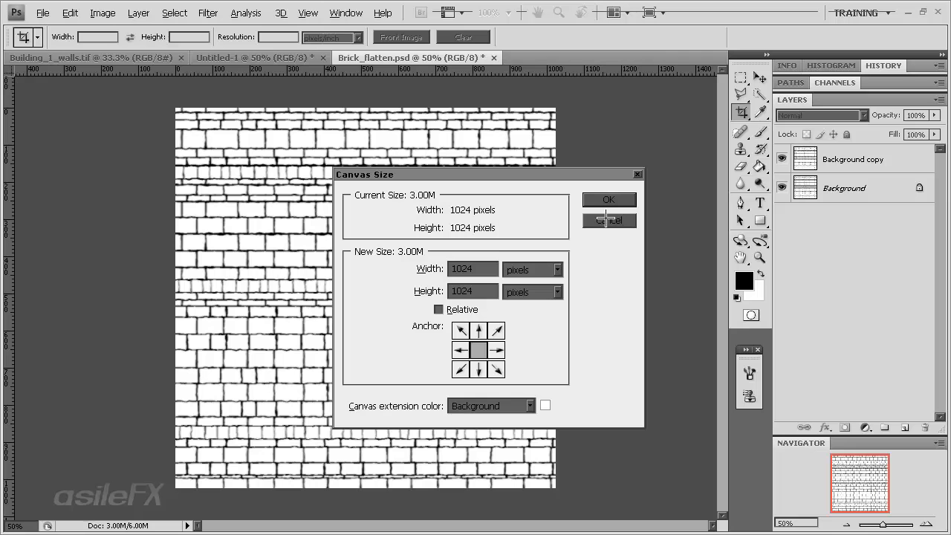
click(532, 269)
click(529, 283)
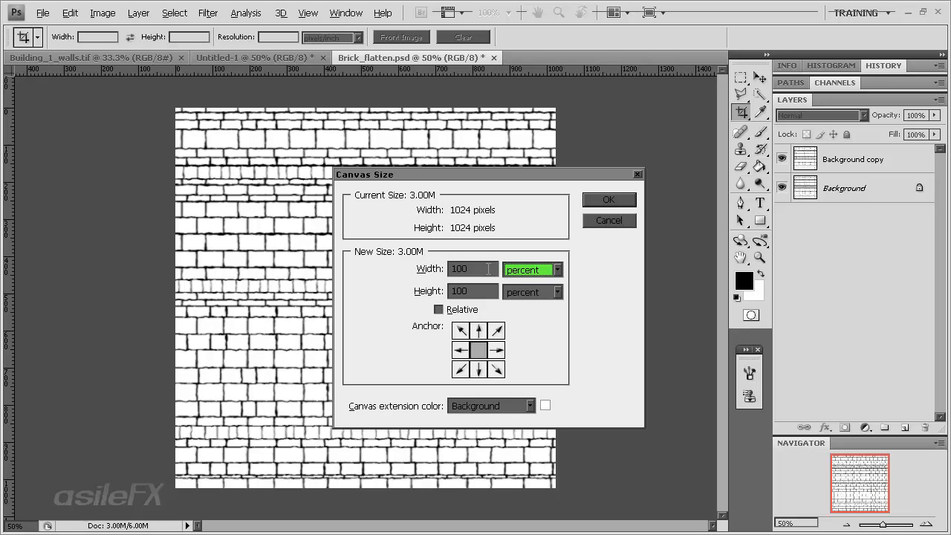
double_click(488, 269)
text(50)
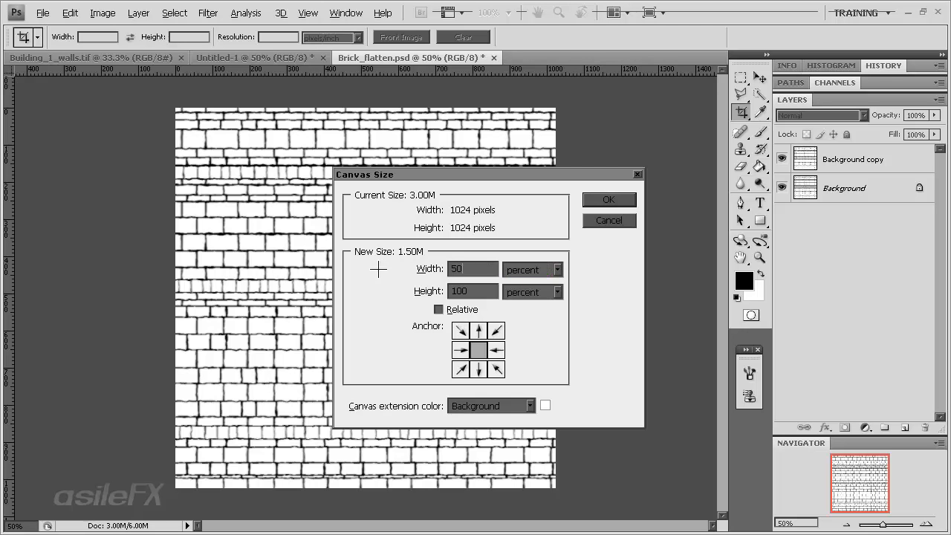
key(BackSpace)
key(BackSpace)
text(150)
drag(483, 296, 416, 299)
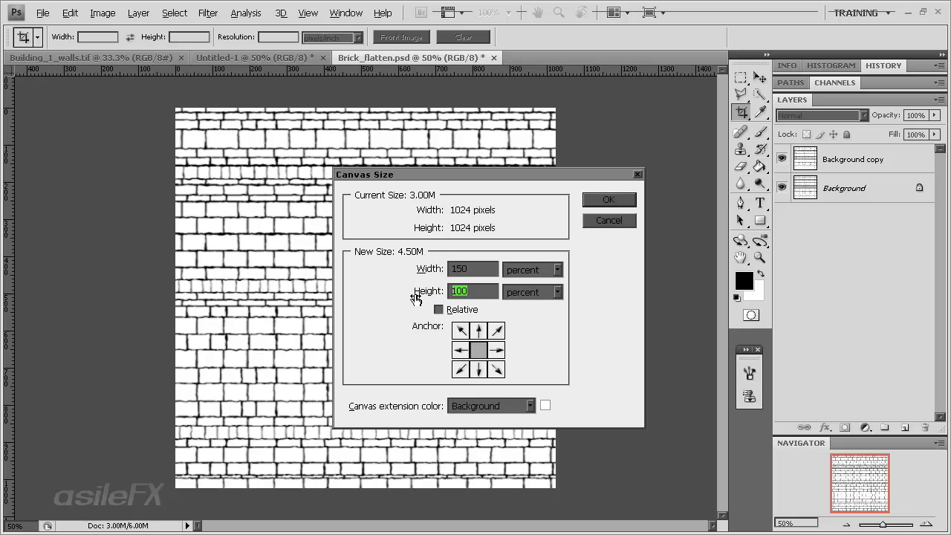
text(150)
click(594, 200)
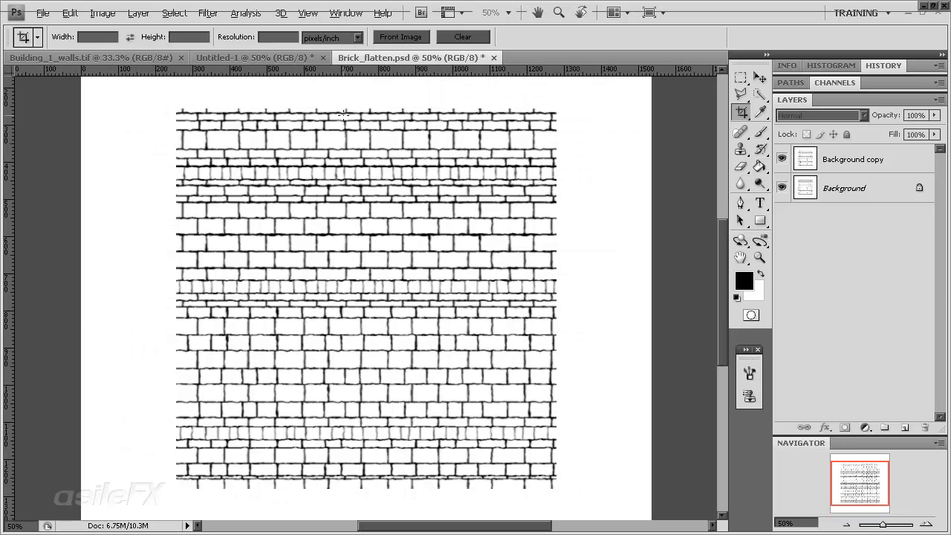
Duplicate the Background copy layer and move the duplicate upward over the blank area above the brick tile
drag(868, 472, 868, 458)
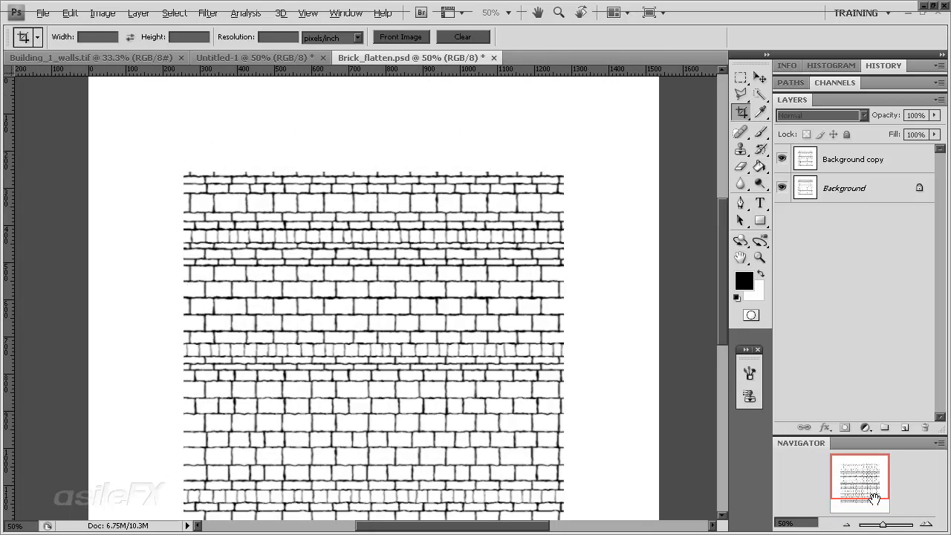
click(832, 159)
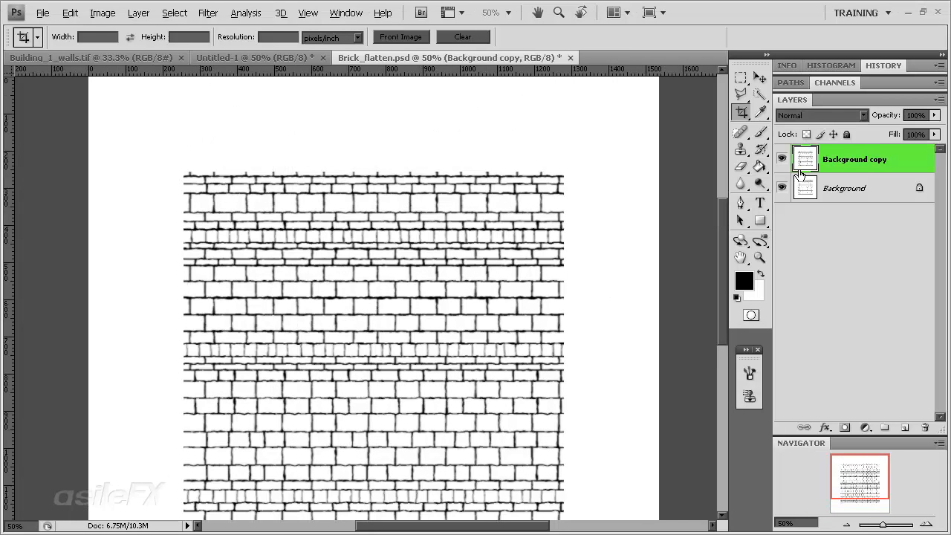
drag(891, 172, 905, 427)
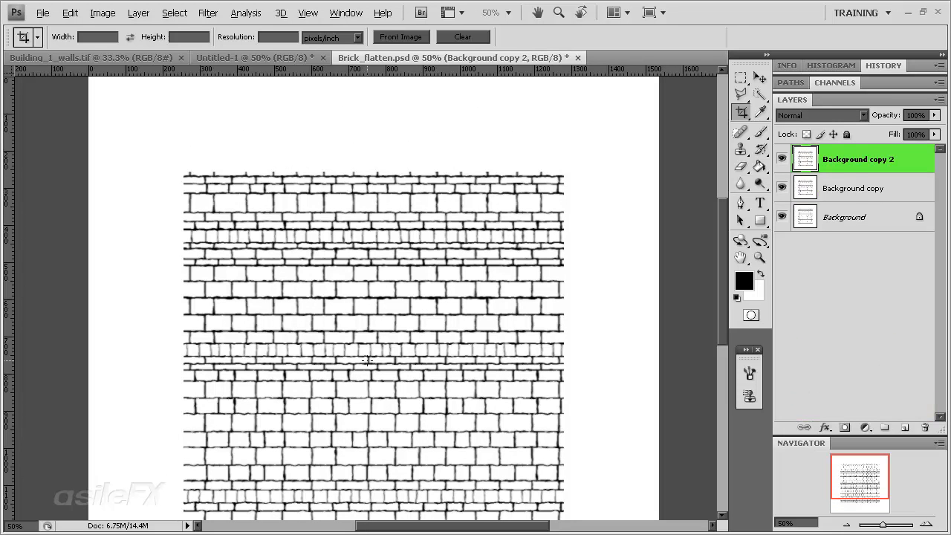
key(v)
drag(413, 294, 415, 196)
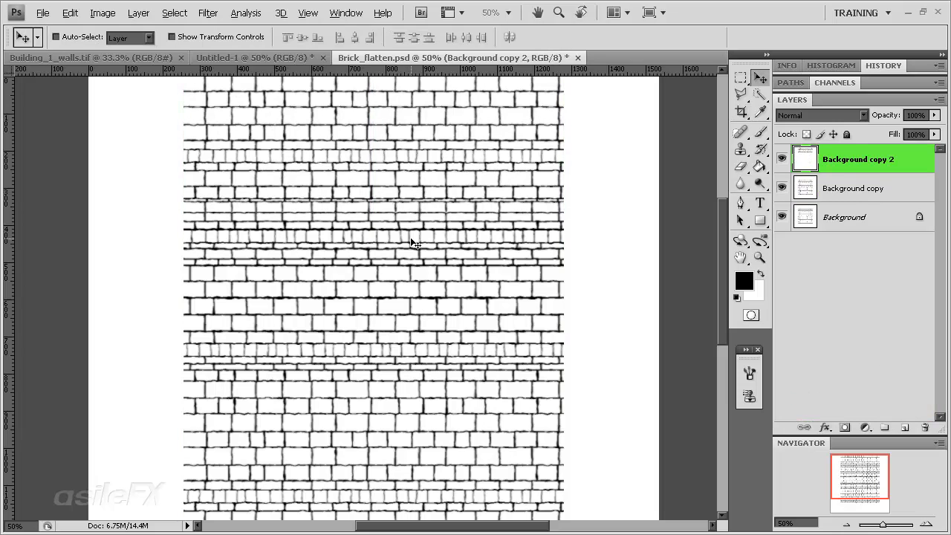
Enable snapping and align the Background copy 2 layer flush with the top edge of the original brick tile
click(238, 17)
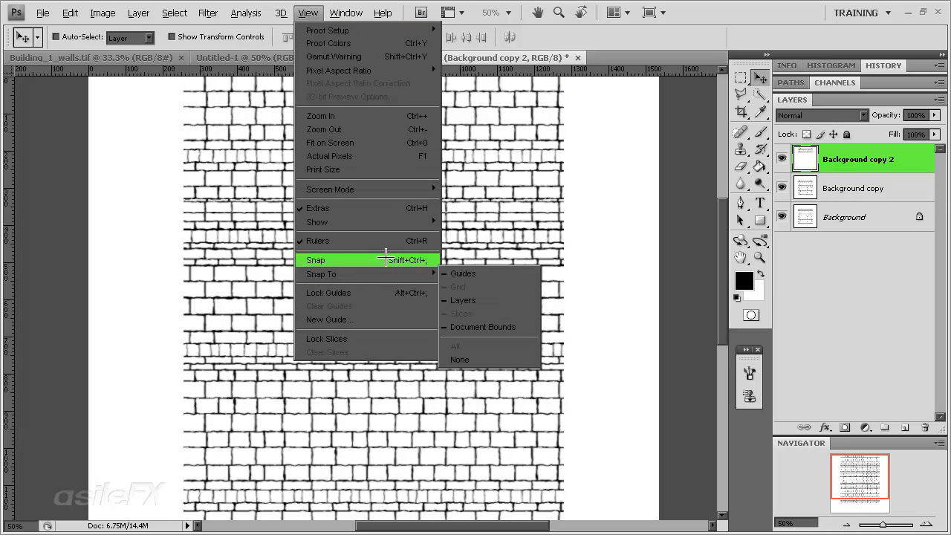
mouse_move(399, 275)
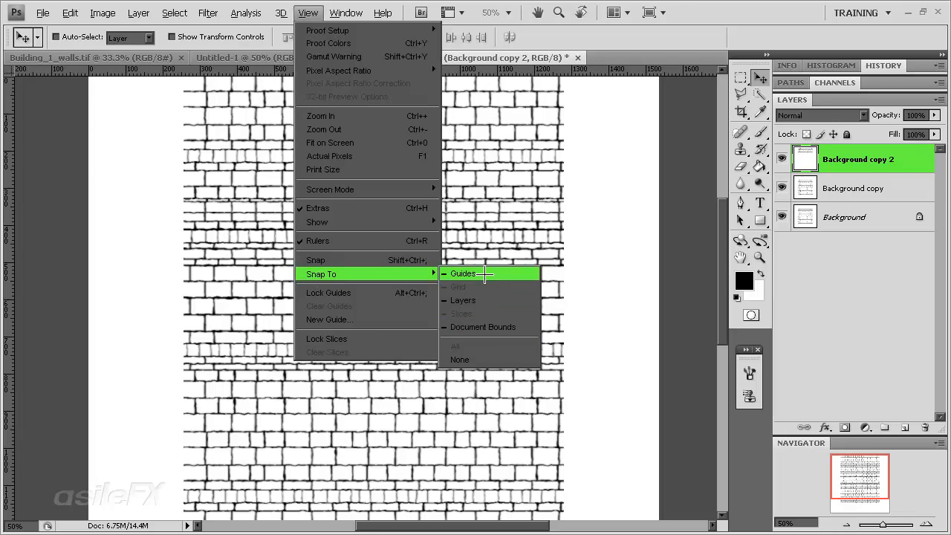
click(327, 258)
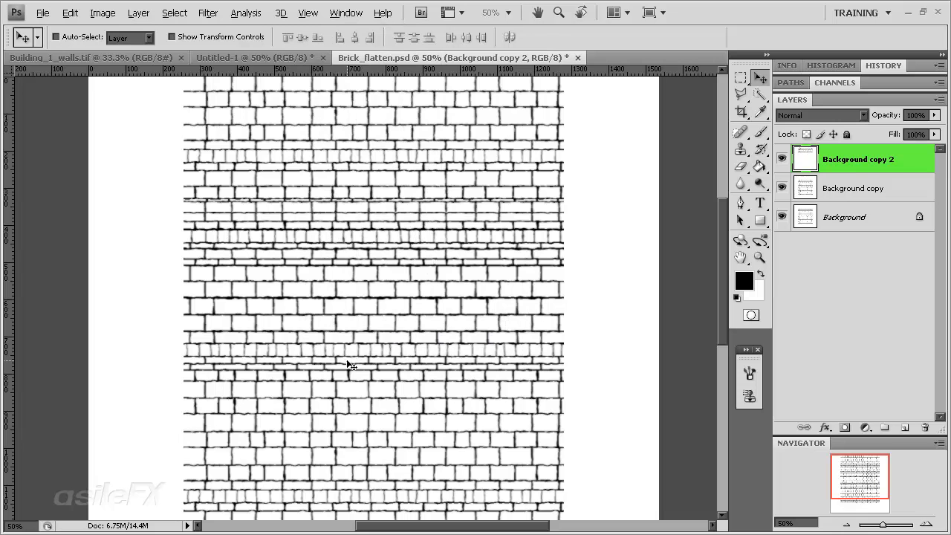
mouse_move(351, 364)
mouse_down()
mouse_move(340, 244)
mouse_move(344, 362)
mouse_up()
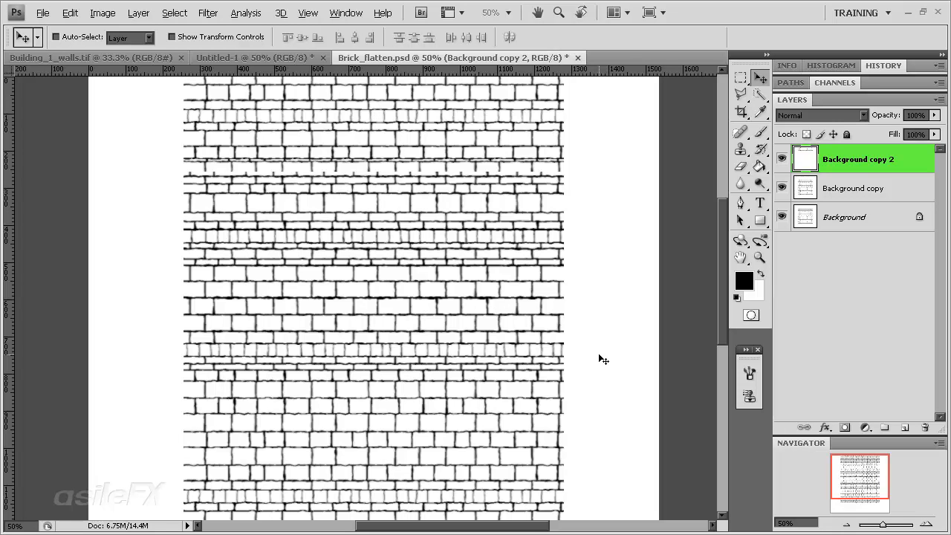
Duplicate the Background copy layer again and place the duplicate flush against the bottom edge of the brick tile
drag(846, 454, 848, 455)
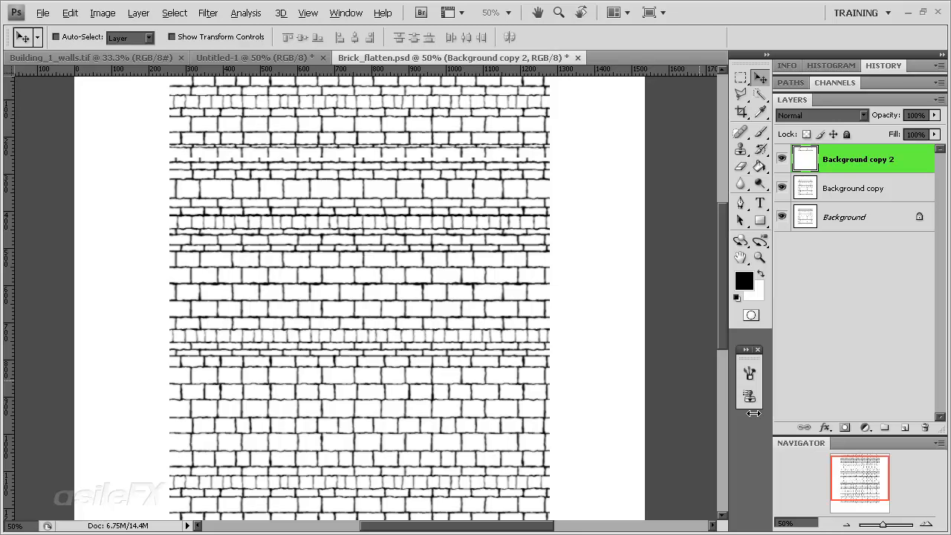
click(819, 186)
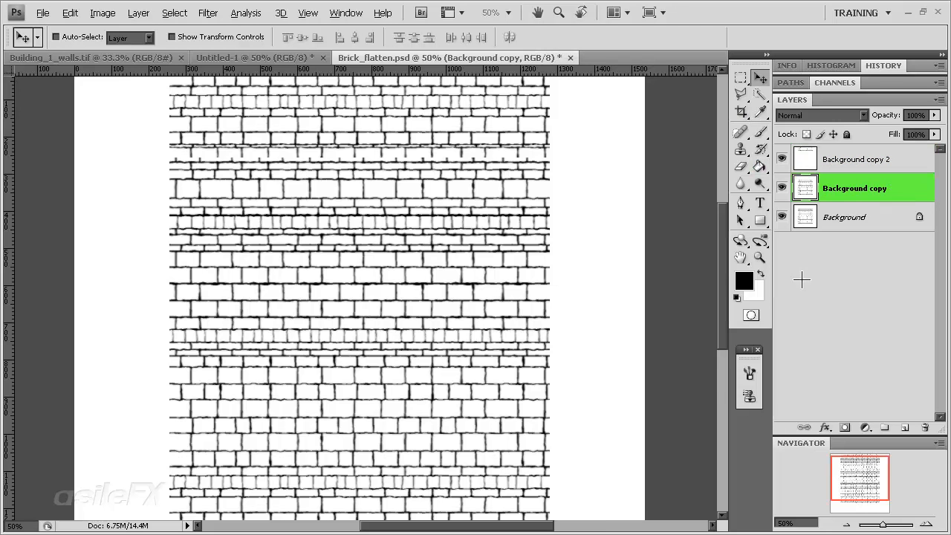
drag(863, 474, 833, 500)
alt+drag(338, 163, 380, 435)
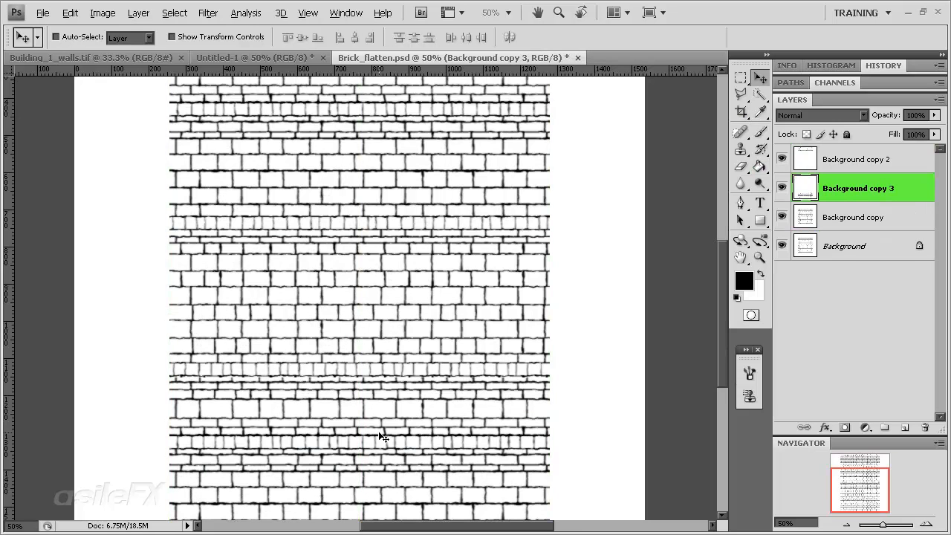
drag(404, 350, 413, 401)
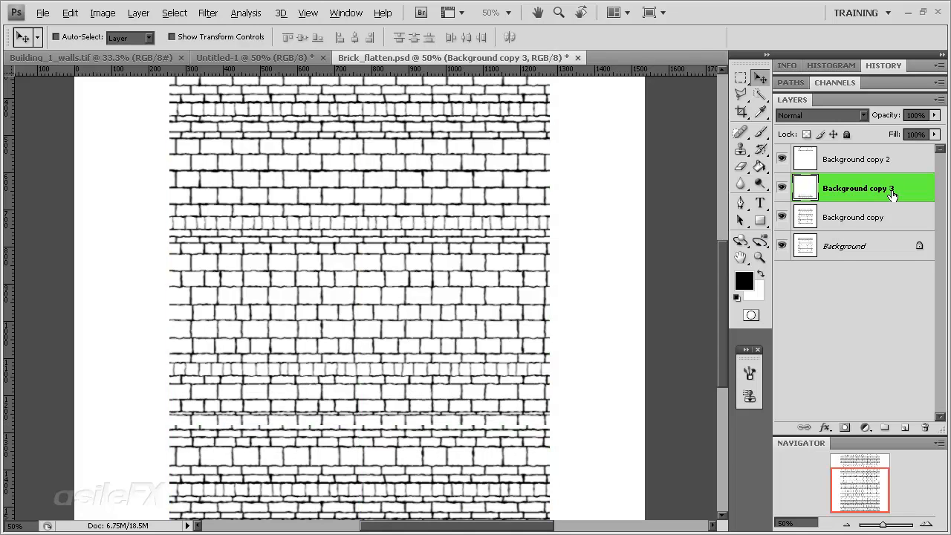
Merge the three stacked brick layers above Background into one and place a duplicate flush against its right edge
click(860, 158)
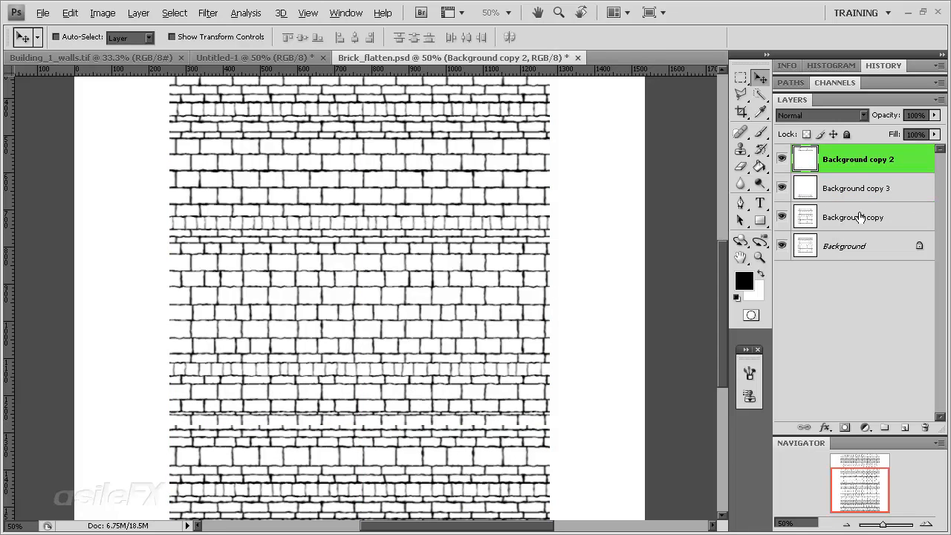
shift+click(861, 216)
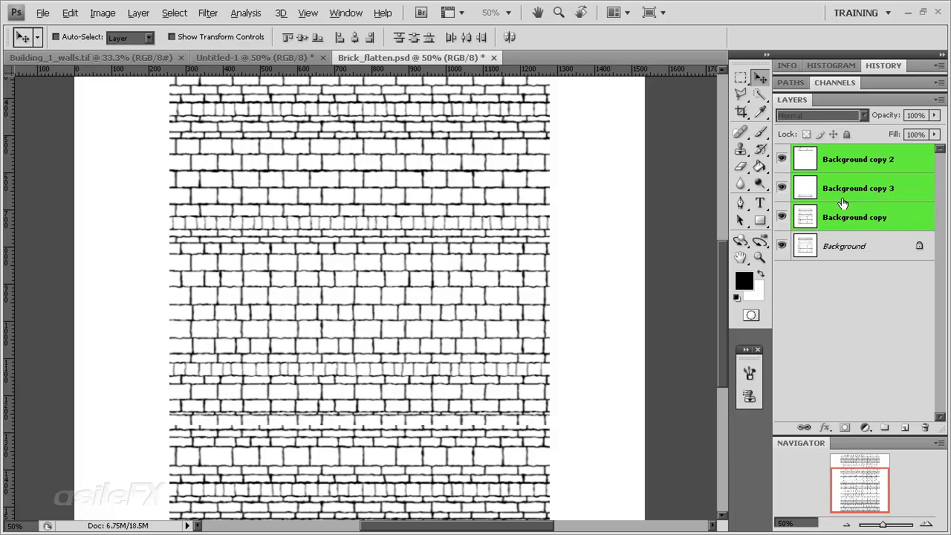
key(ctrl+e)
drag(220, 293, 592, 327)
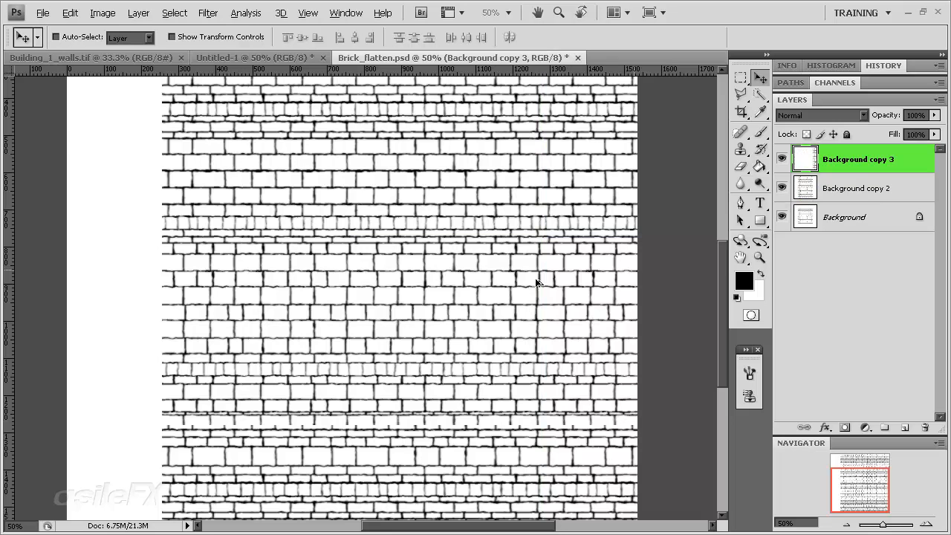
drag(538, 282, 96, 279)
drag(460, 272, 72, 259)
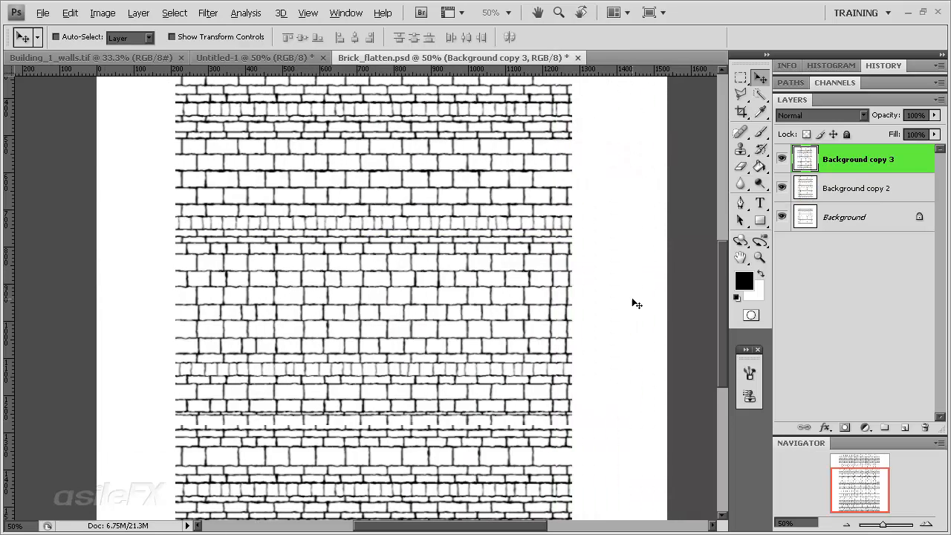
key(ctrl+z)
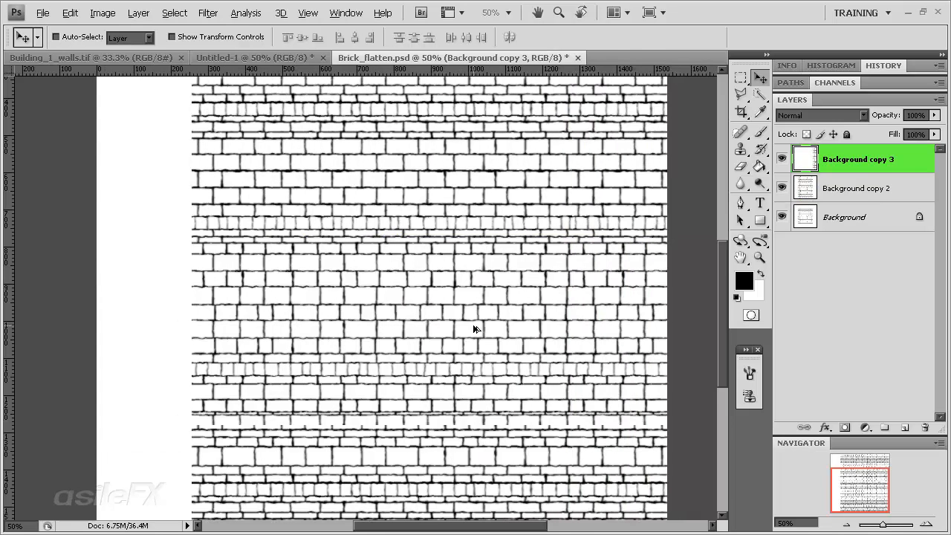
Place another duplicate flush against the left edge of the bricks and merge the three layers above Background
key(alt)
drag(553, 334, 86, 295)
drag(482, 296, 246, 293)
shift+click(875, 217)
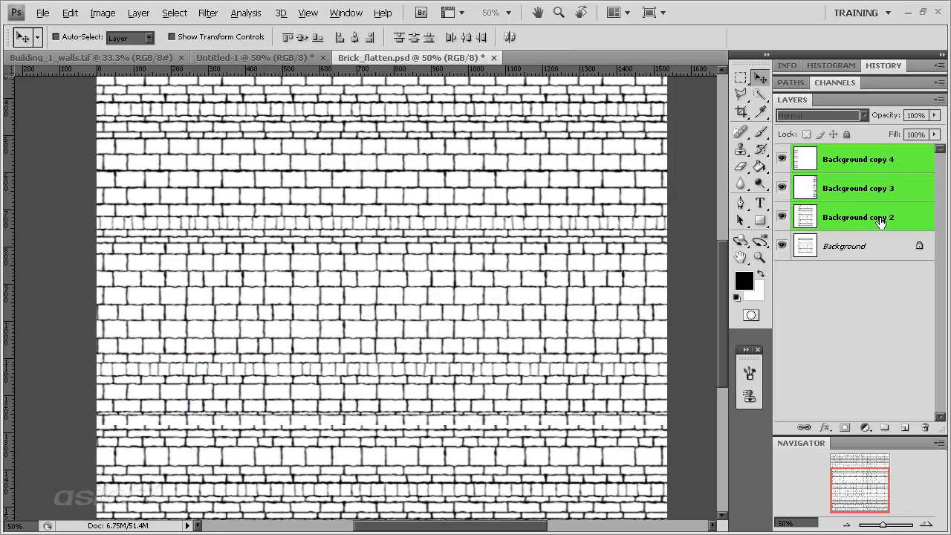
key(ctrl+e)
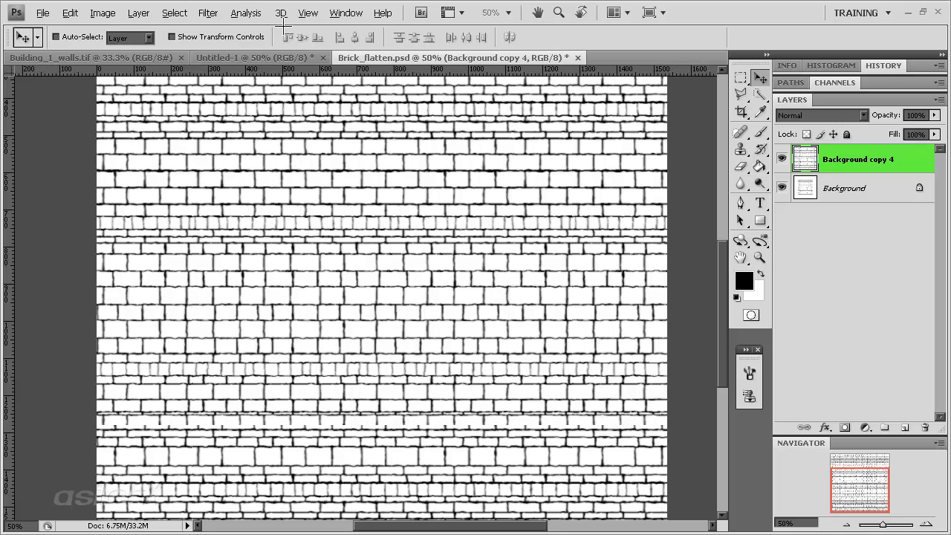
Apply the Reduce Noise filter to the Background copy 4 layer with strength 10 and all other values at 0
click(208, 11)
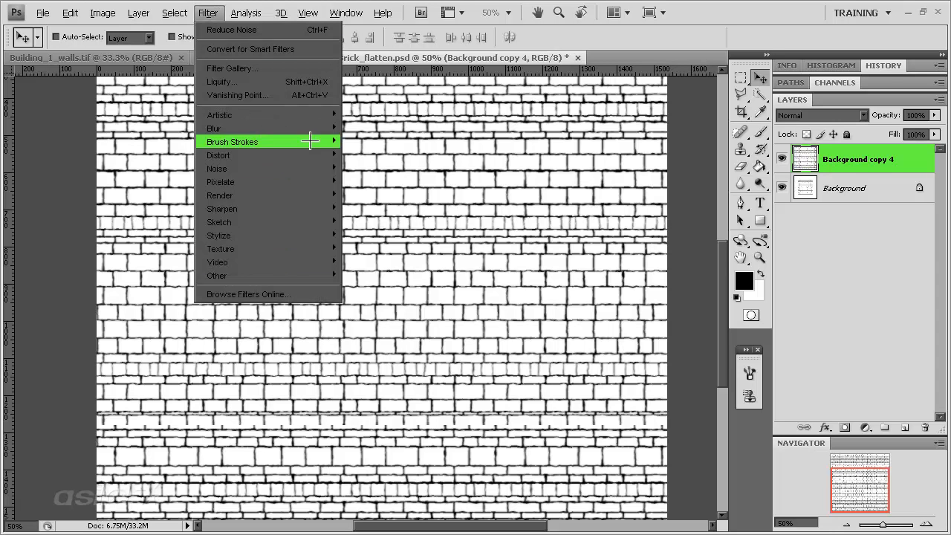
mouse_move(307, 168)
click(379, 222)
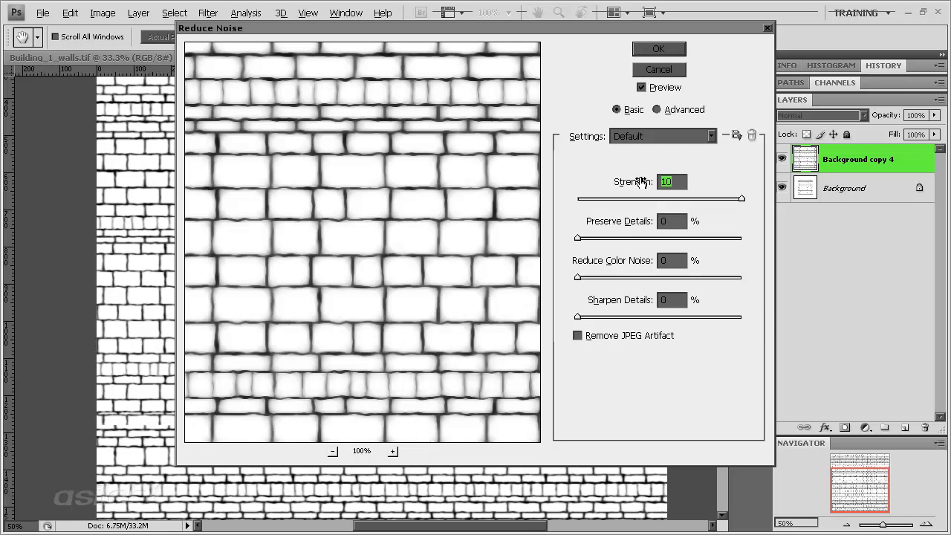
click(651, 51)
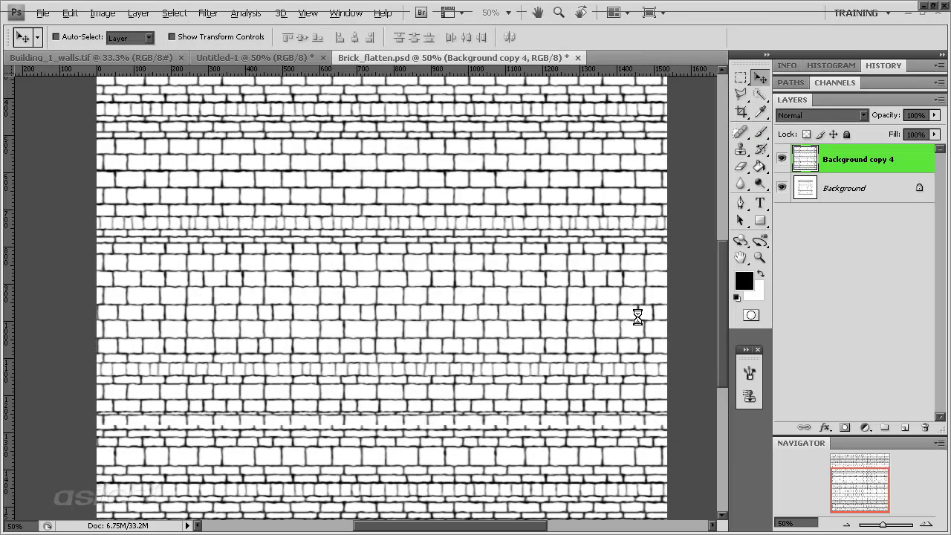
Set the canvas size to 1024 by 1024 pixels around its centre and accept the clipping
click(112, 15)
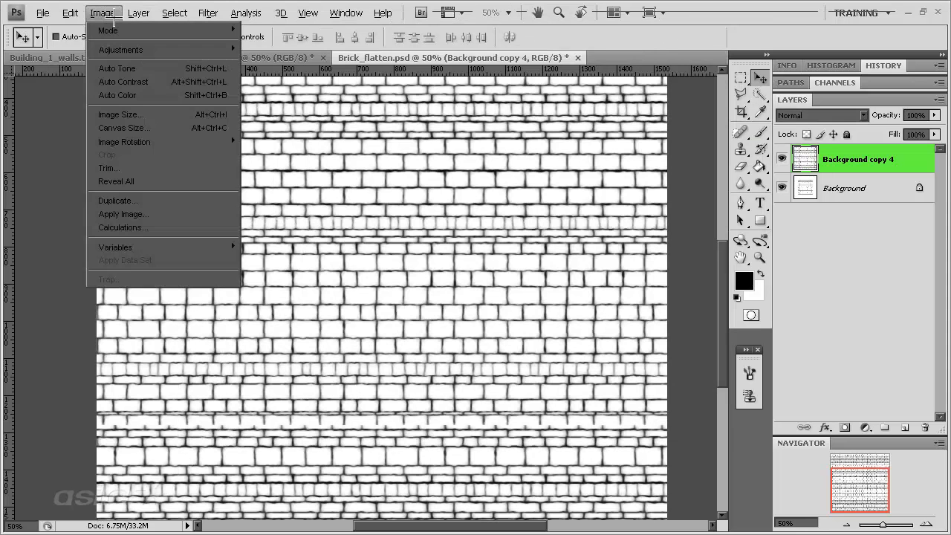
click(123, 128)
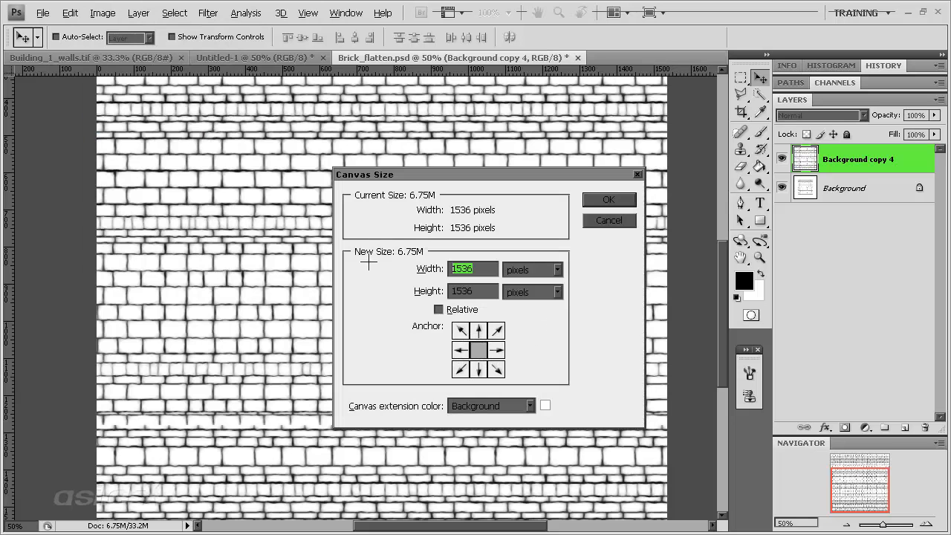
text(1024)
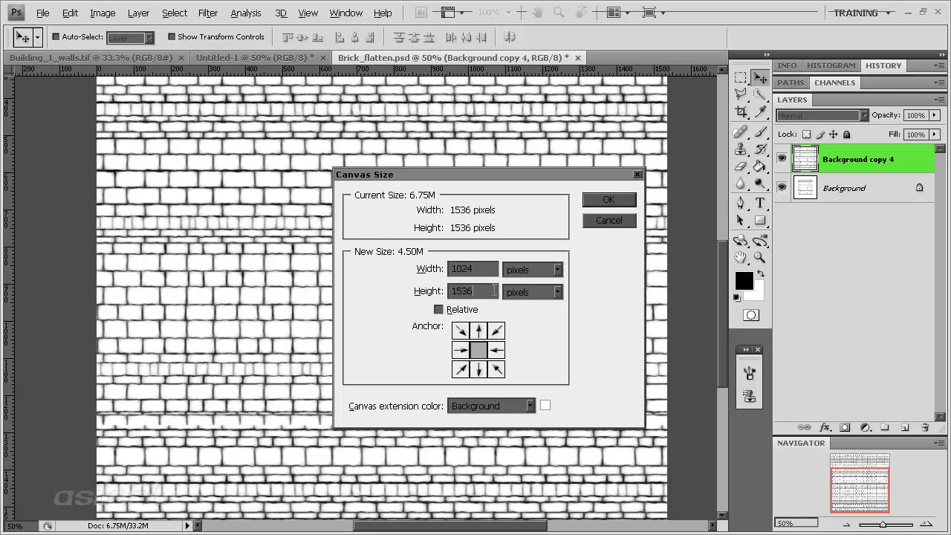
double_click(494, 290)
text(1024)
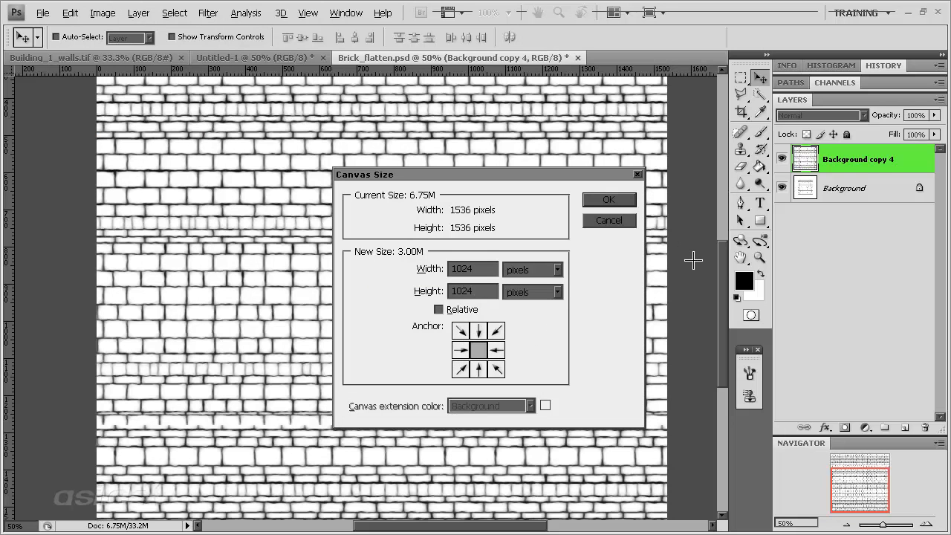
click(615, 199)
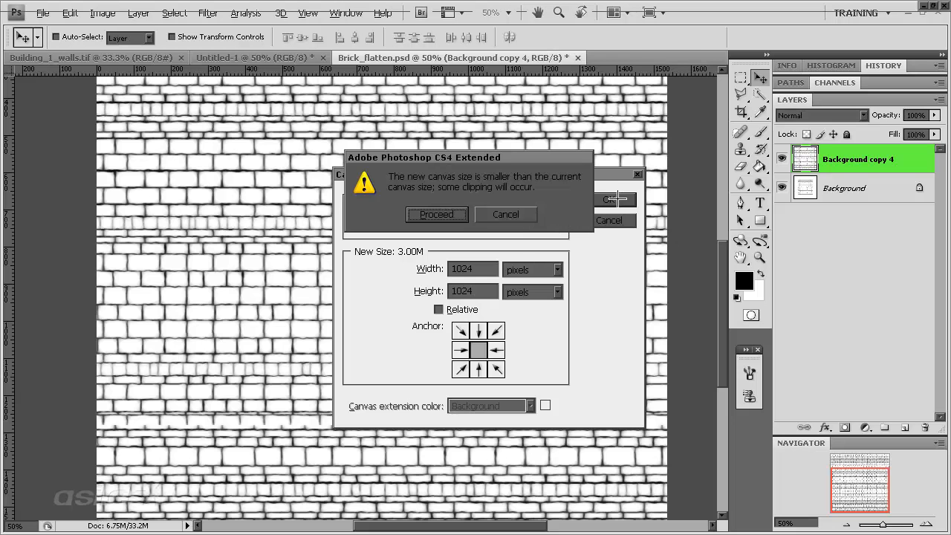
click(453, 212)
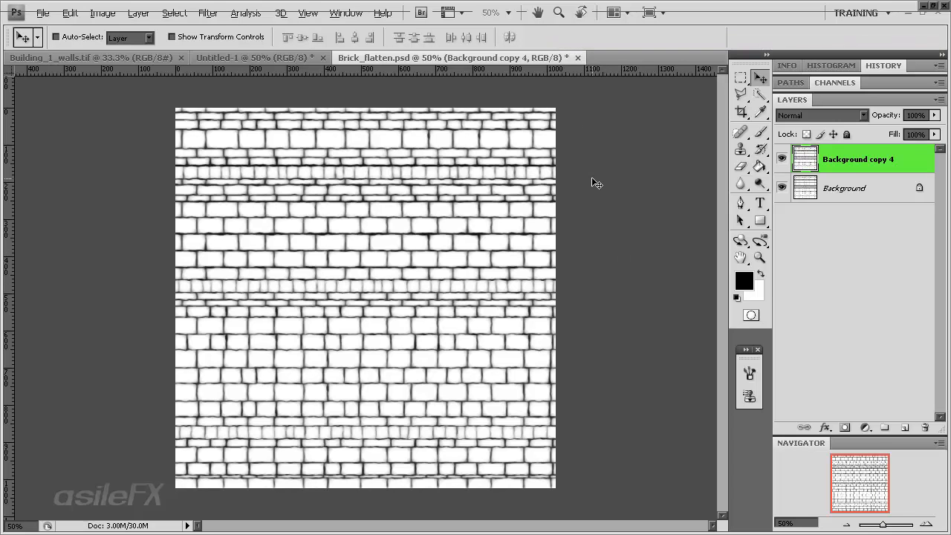
Bring up the list of action sets and collapse it
click(927, 523)
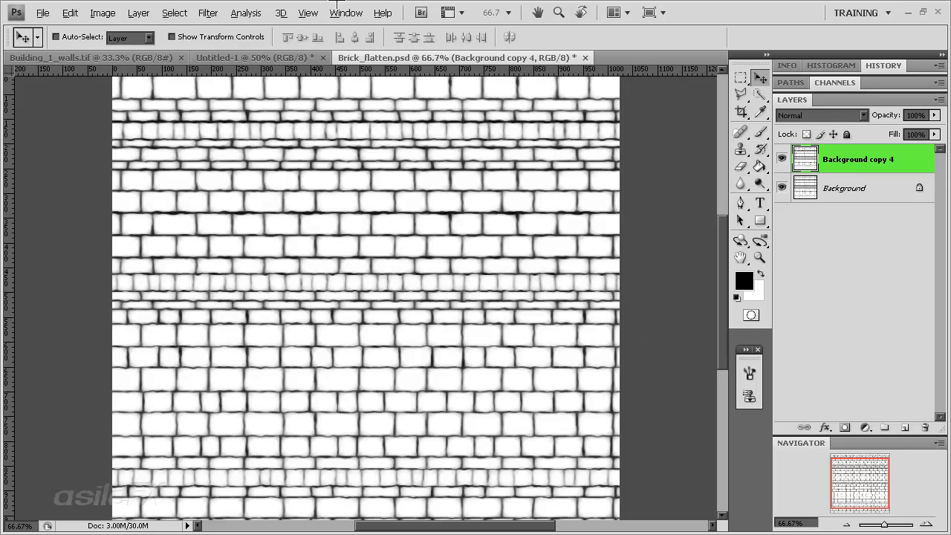
click(346, 12)
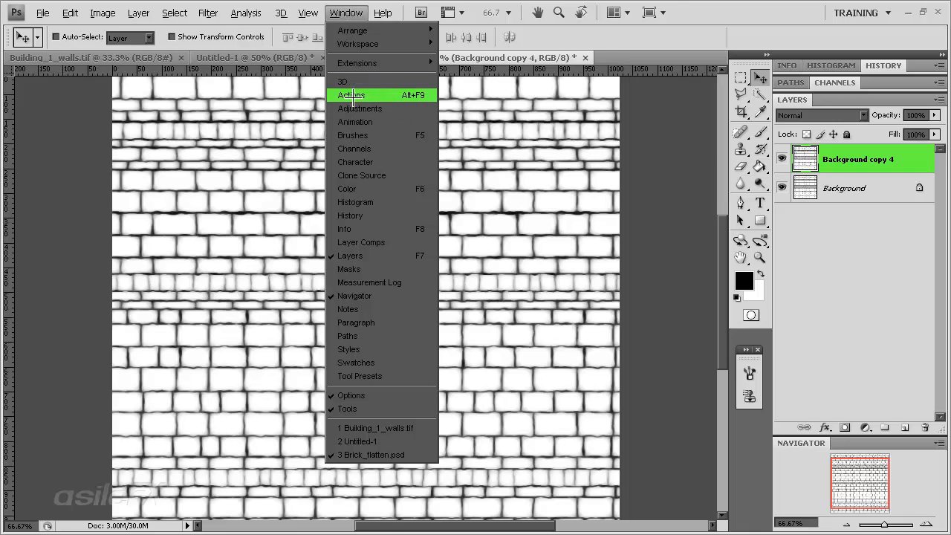
click(386, 95)
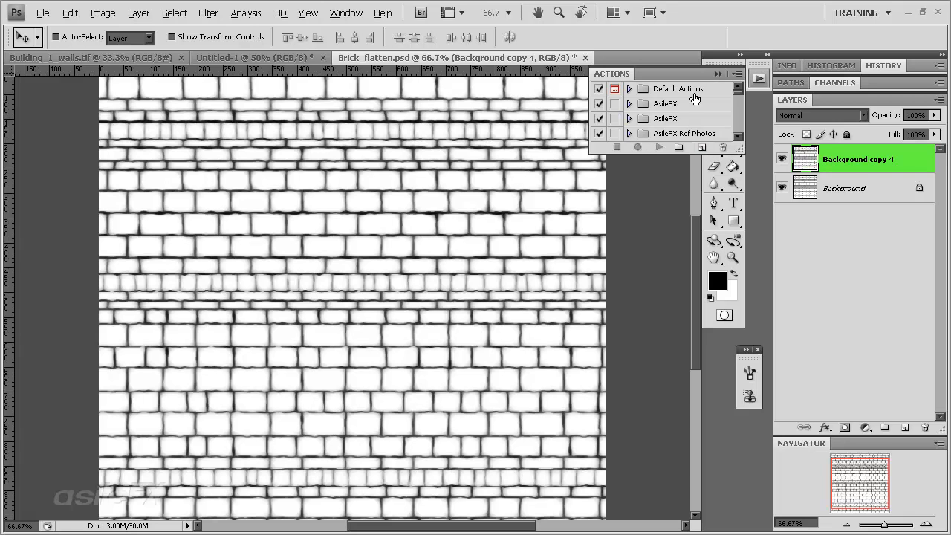
click(758, 78)
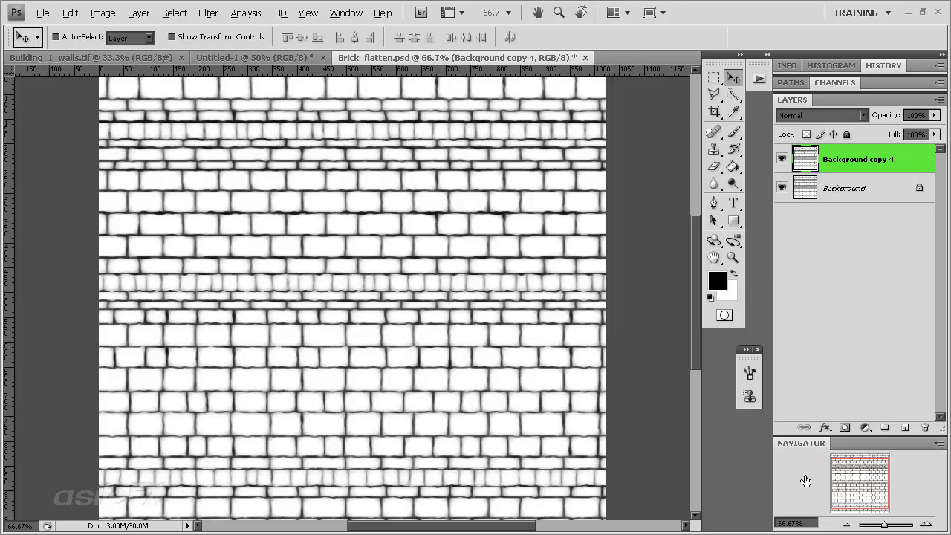
Examine the brick joints and the AsileFX_Concrete_0067.tif concrete texture at 100% zoom
drag(845, 486, 849, 491)
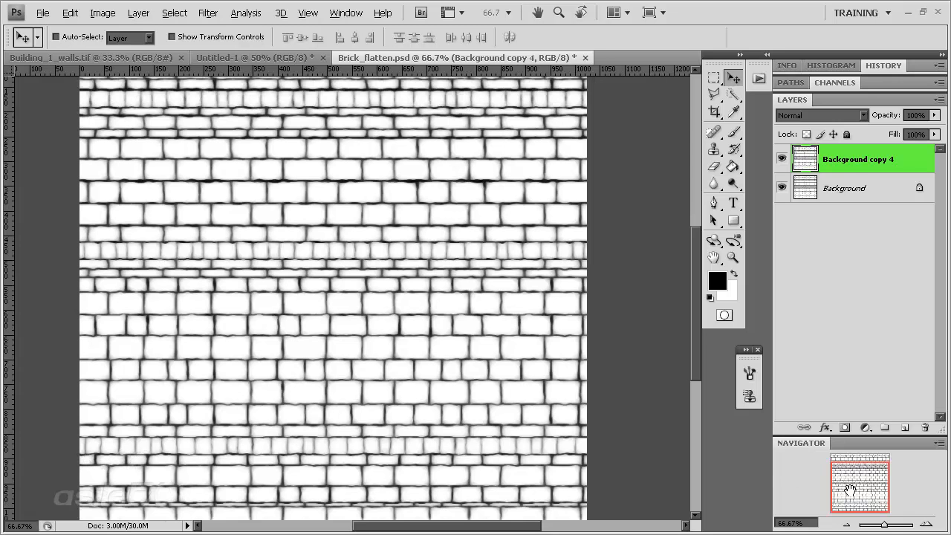
drag(848, 487, 879, 509)
click(926, 525)
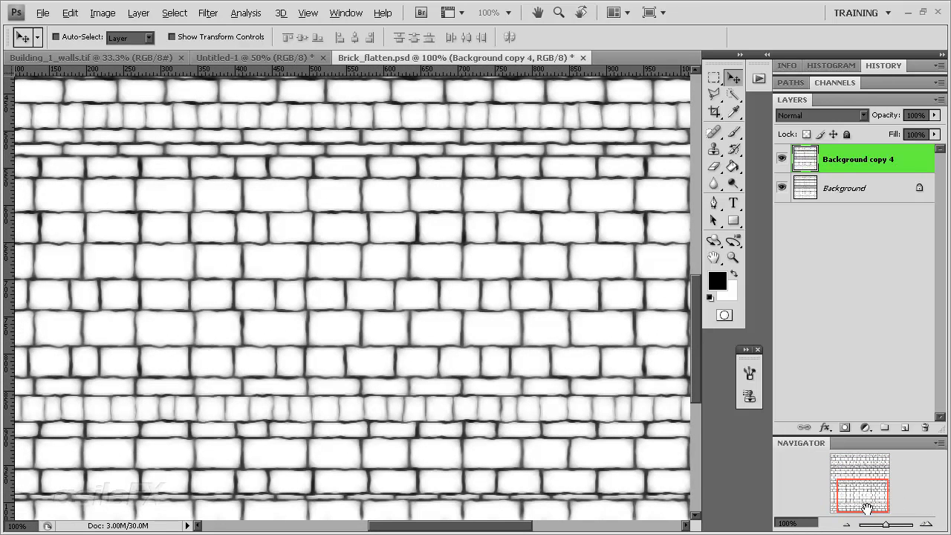
mouse_move(844, 497)
mouse_down()
mouse_move(841, 484)
mouse_move(862, 496)
mouse_up()
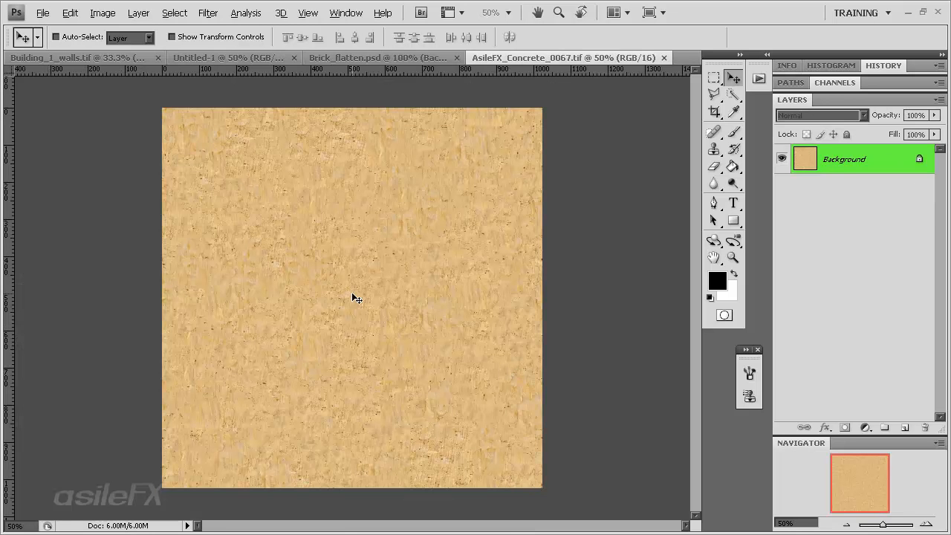
key(ctrl+alt+0)
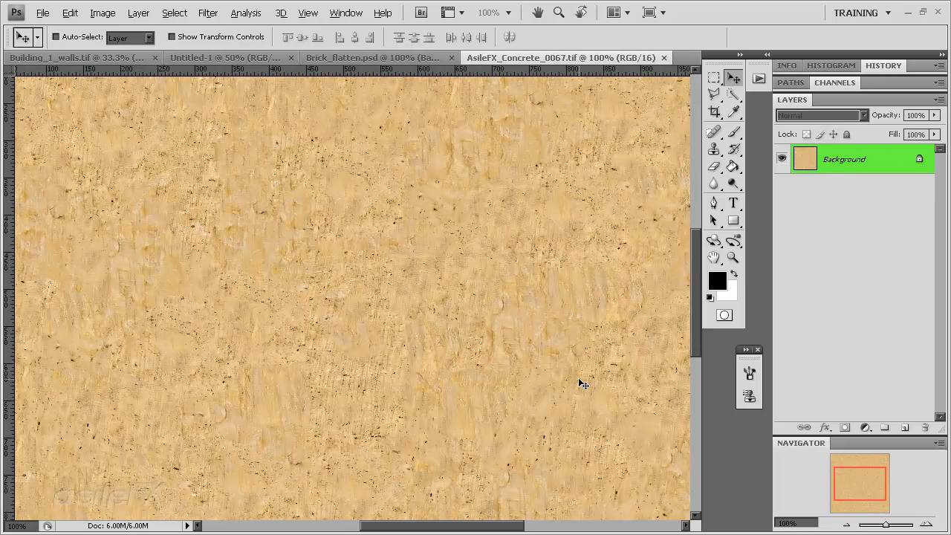
mouse_move(857, 483)
mouse_down()
mouse_move(860, 495)
mouse_move(853, 468)
mouse_up()
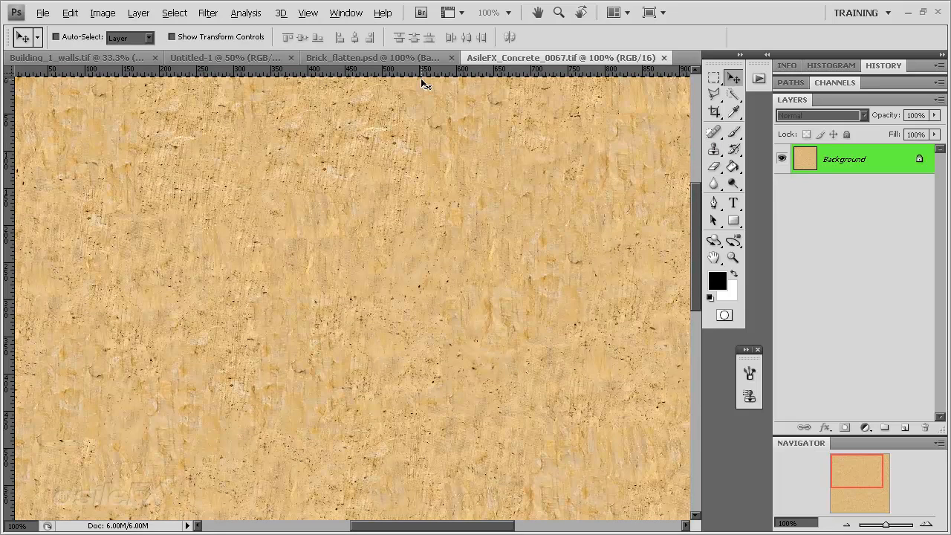
click(363, 57)
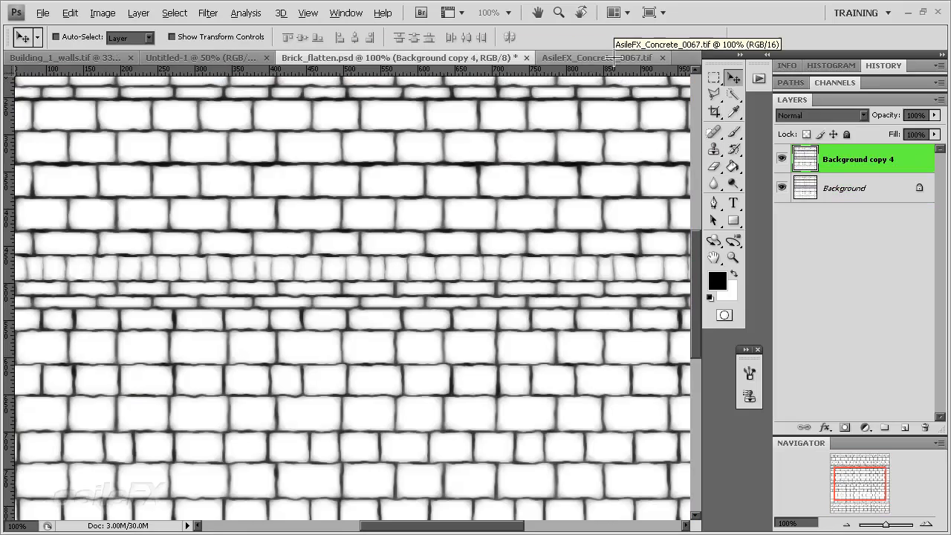
Duplicate the Background layer of AsileFX_Concrete_0067.tif into the Brick_flatten.psd document
click(594, 57)
right_click(848, 164)
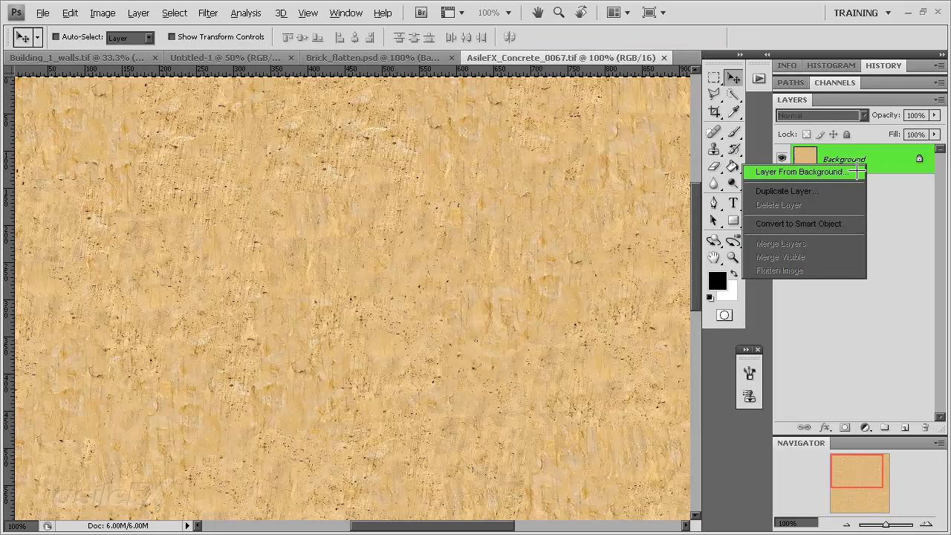
click(788, 191)
click(700, 302)
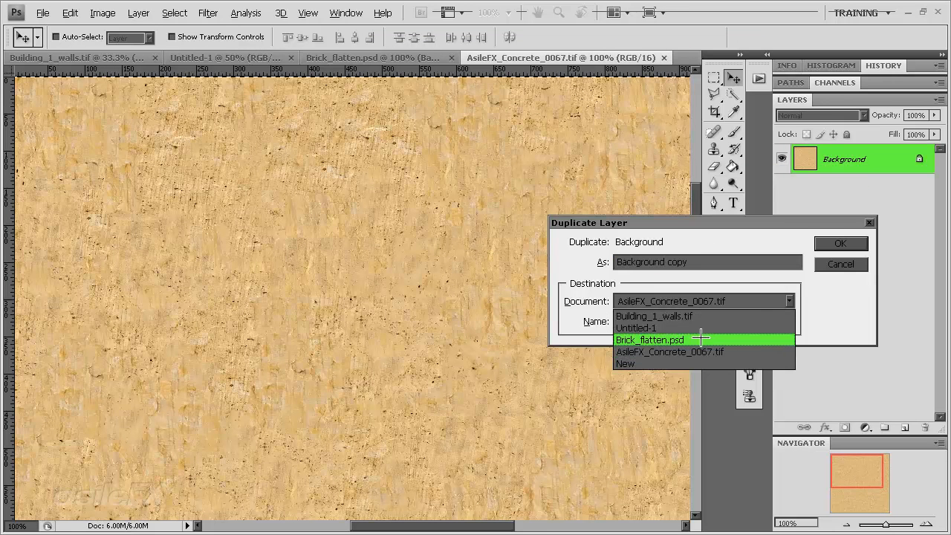
click(701, 340)
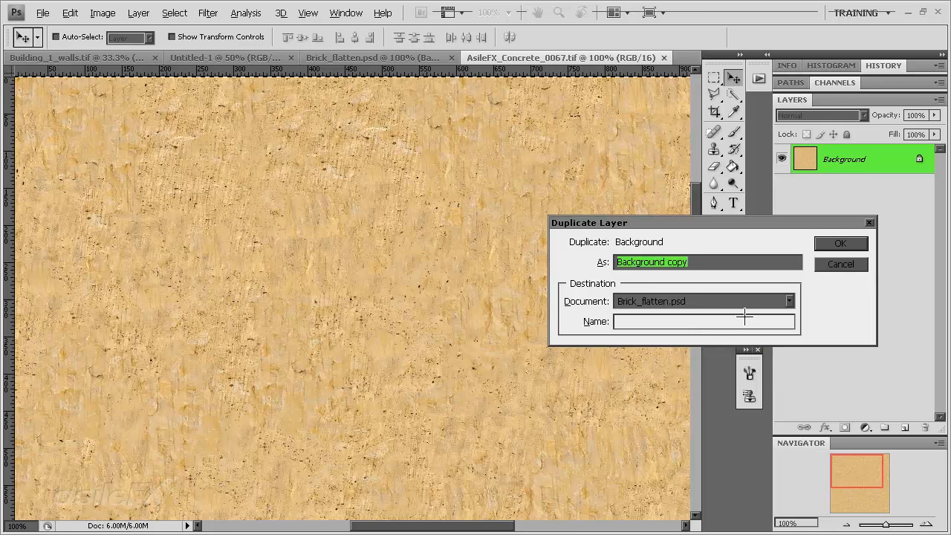
click(842, 243)
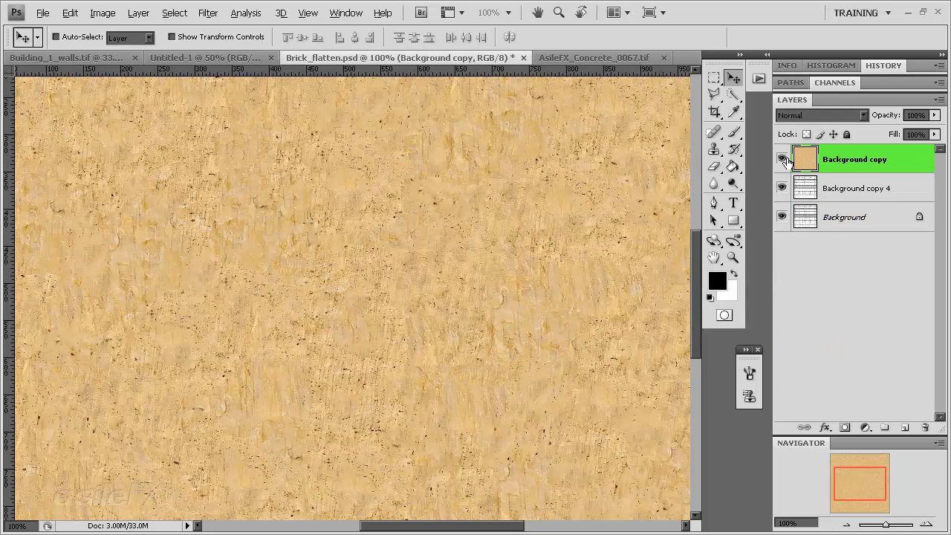
Move the concrete Background copy layer beneath Background copy 4 and make Background copy 4 the active layer
click(782, 160)
click(782, 160)
drag(874, 165, 877, 208)
click(874, 165)
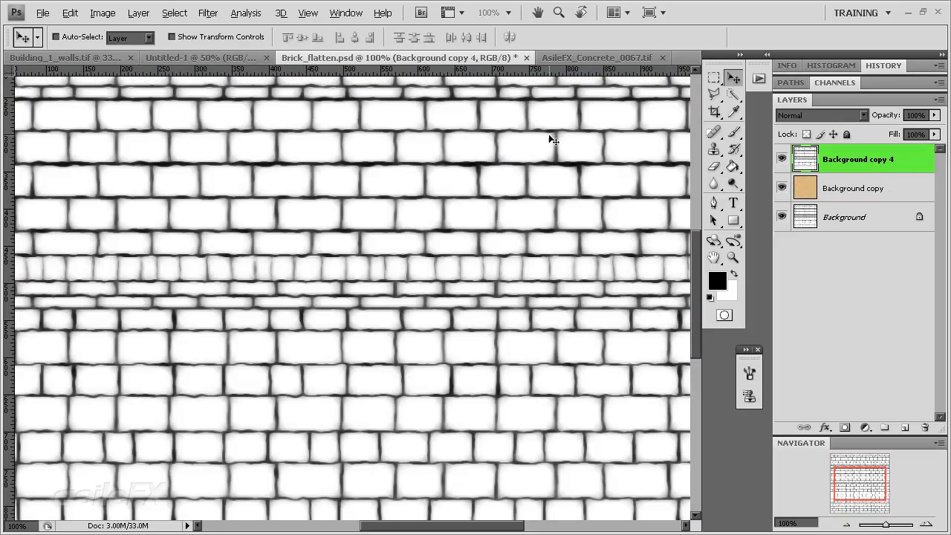
Duplicate the Background copy 4 layer and hide the duplicate
drag(860, 477, 864, 464)
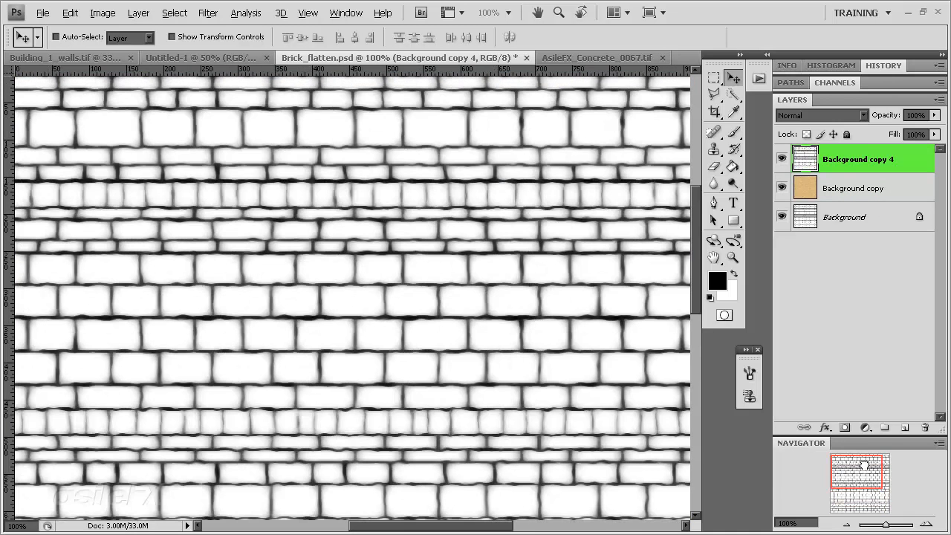
key(ctrl+l)
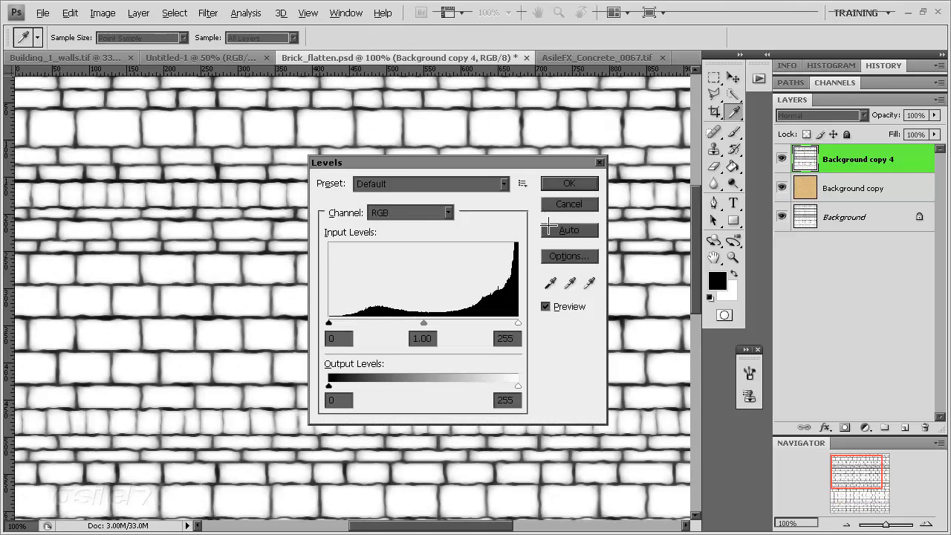
click(548, 209)
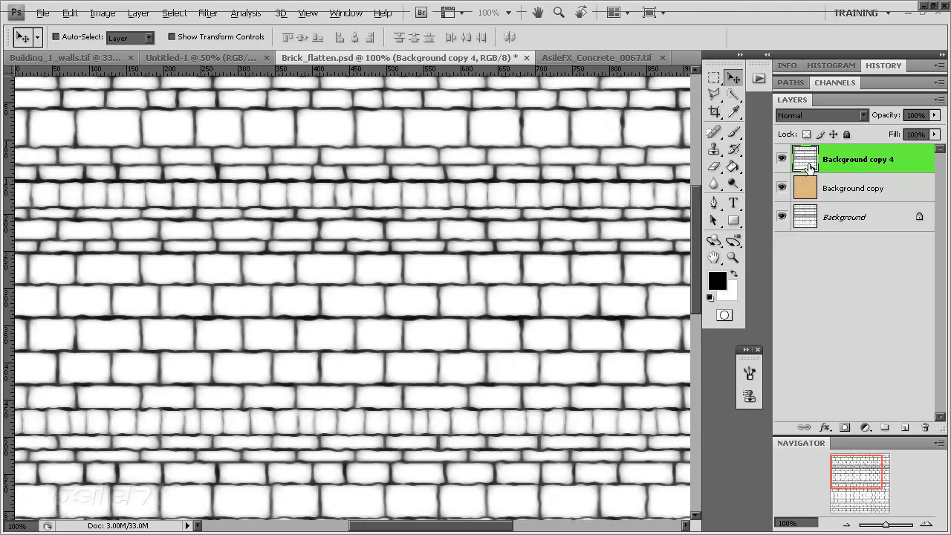
drag(806, 165, 904, 427)
click(781, 158)
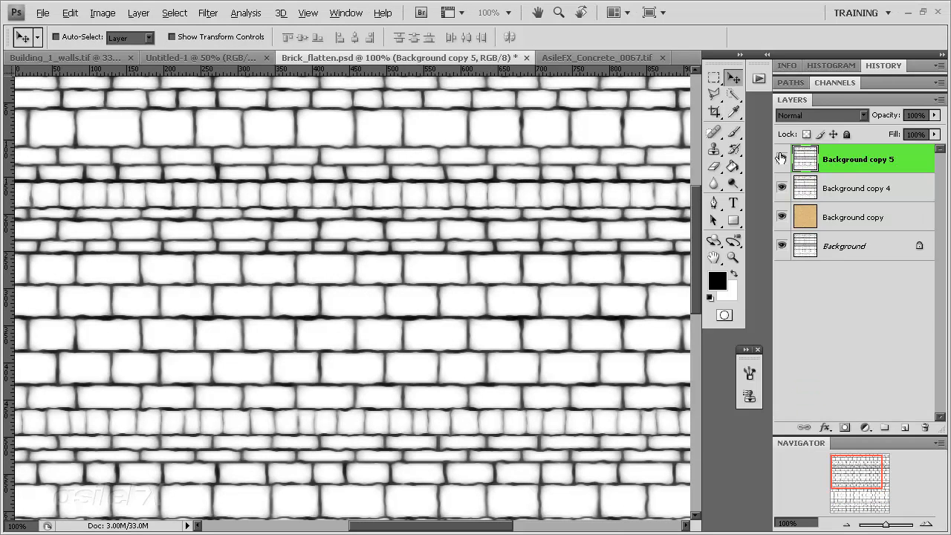
Raise the contrast of the joints on Background copy 4 using Levels with input values of 58, 0.74 and 194
click(853, 190)
key(ctrl+l)
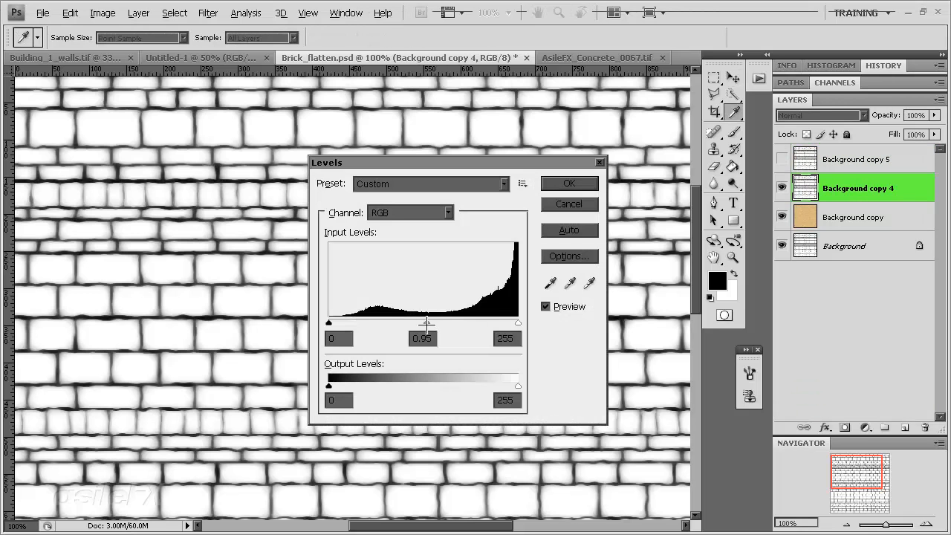
drag(423, 322, 378, 323)
drag(517, 323, 419, 321)
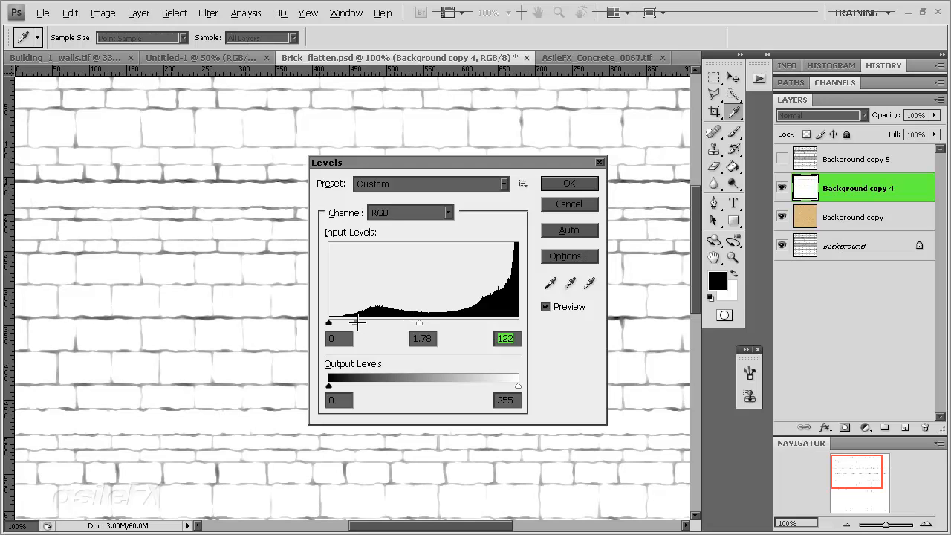
drag(356, 323, 435, 321)
mouse_move(372, 322)
mouse_down()
mouse_move(414, 322)
mouse_move(386, 323)
mouse_up()
drag(393, 322, 472, 323)
click(451, 322)
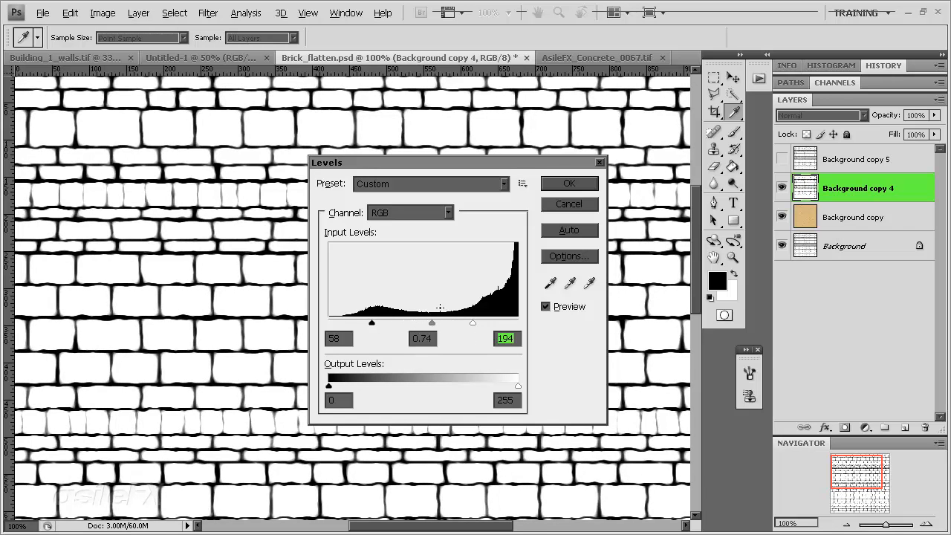
Refine the Levels on Background copy 4 with a black input of 24 and a reduced white input, and apply the adjustment
drag(382, 167, 566, 210)
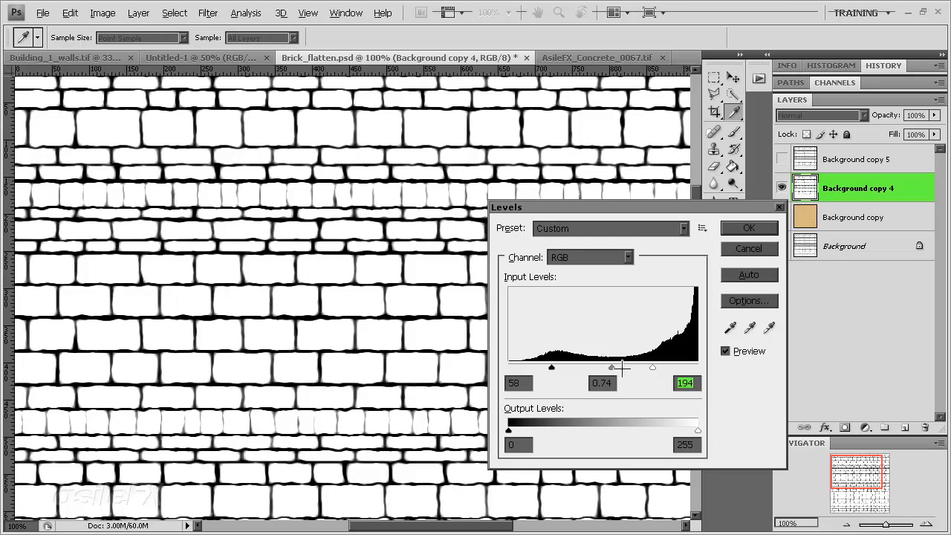
drag(621, 367, 576, 367)
mouse_move(651, 365)
mouse_down()
mouse_move(587, 367)
mouse_move(673, 366)
mouse_move(638, 366)
mouse_up()
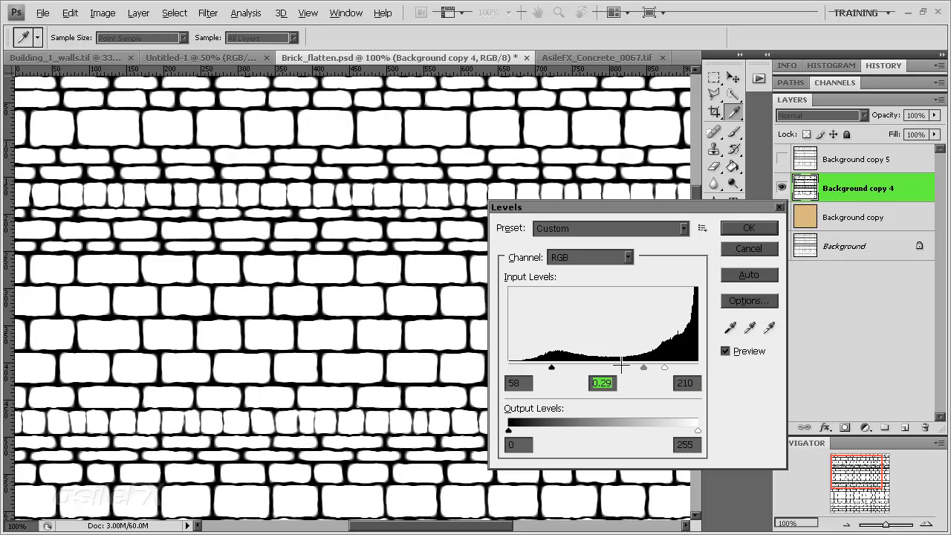
drag(552, 367, 526, 366)
drag(664, 367, 609, 367)
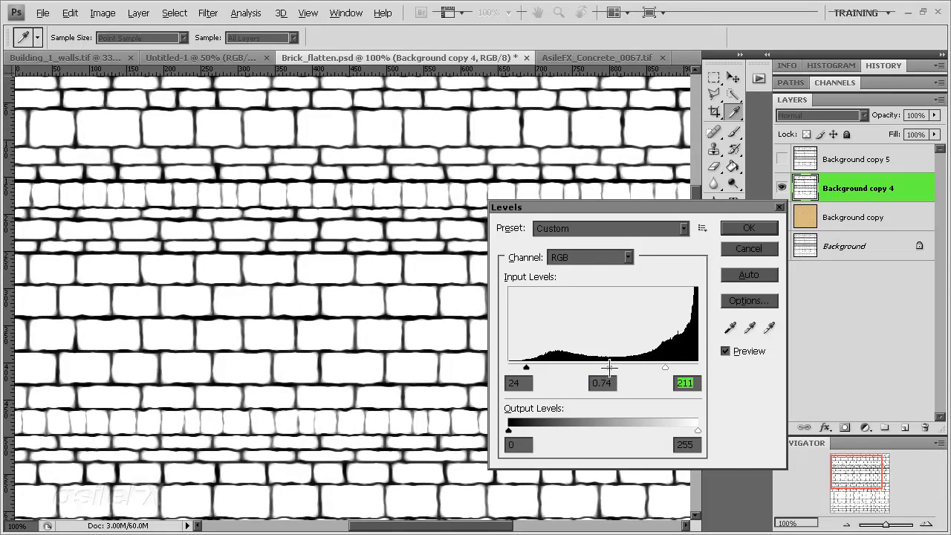
drag(666, 367, 646, 363)
click(749, 227)
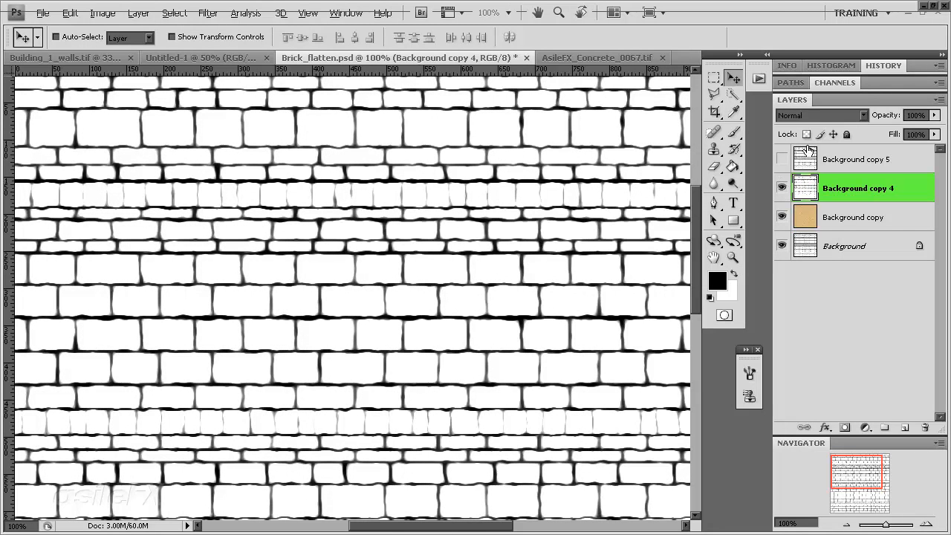
Set Background copy 4 to the Multiply blend mode and lower its opacity to 33%
click(821, 116)
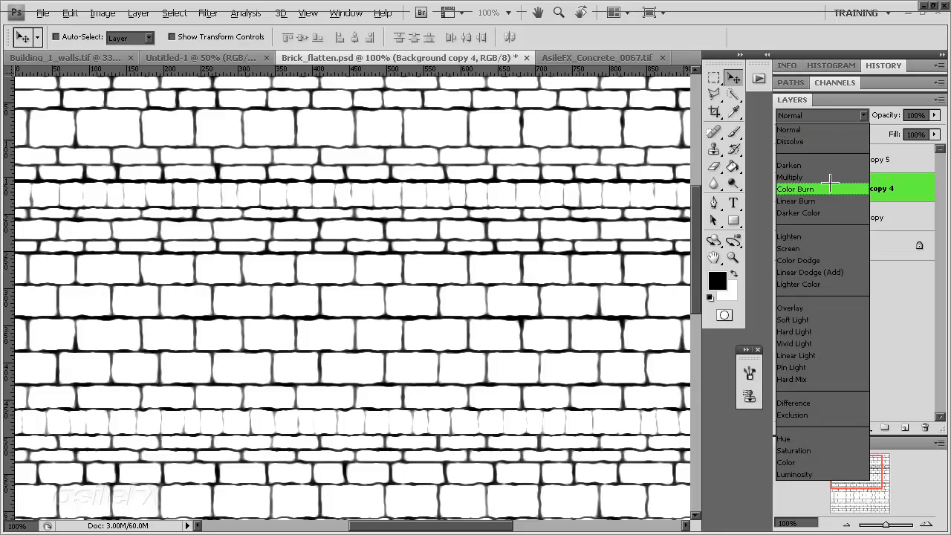
click(830, 187)
key(Up)
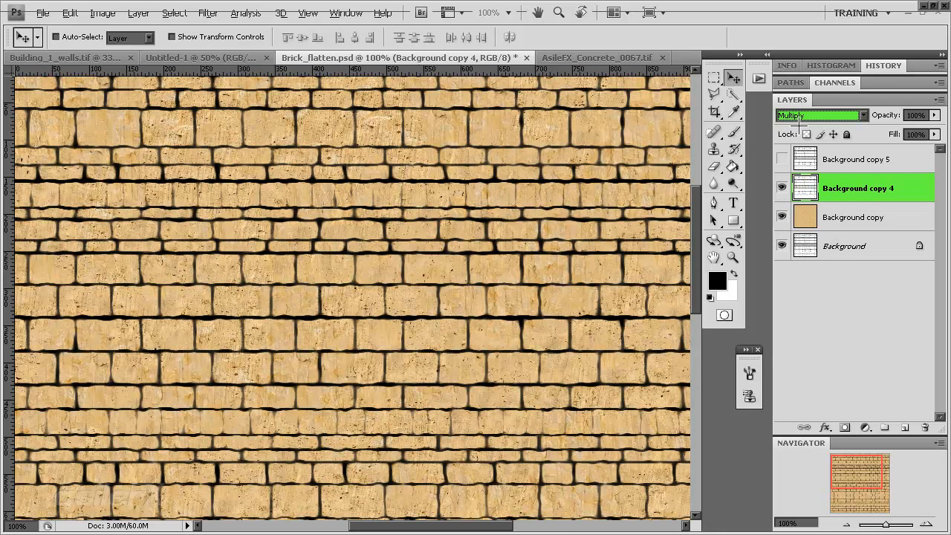
click(934, 115)
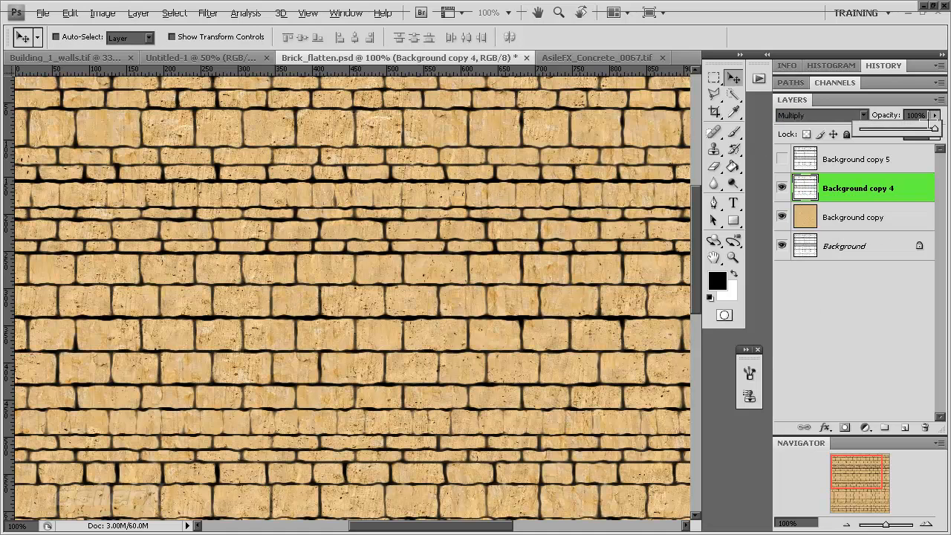
mouse_move(932, 128)
mouse_down()
mouse_move(866, 128)
mouse_move(930, 128)
mouse_up()
click(853, 320)
Try the Saturation blend mode on the concrete Background copy layer, and undo it
click(871, 217)
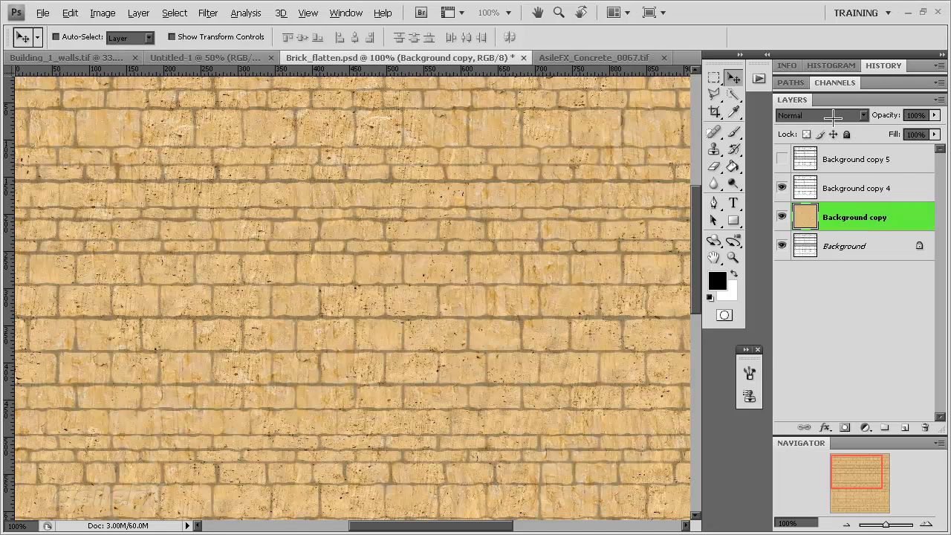
click(834, 115)
click(847, 450)
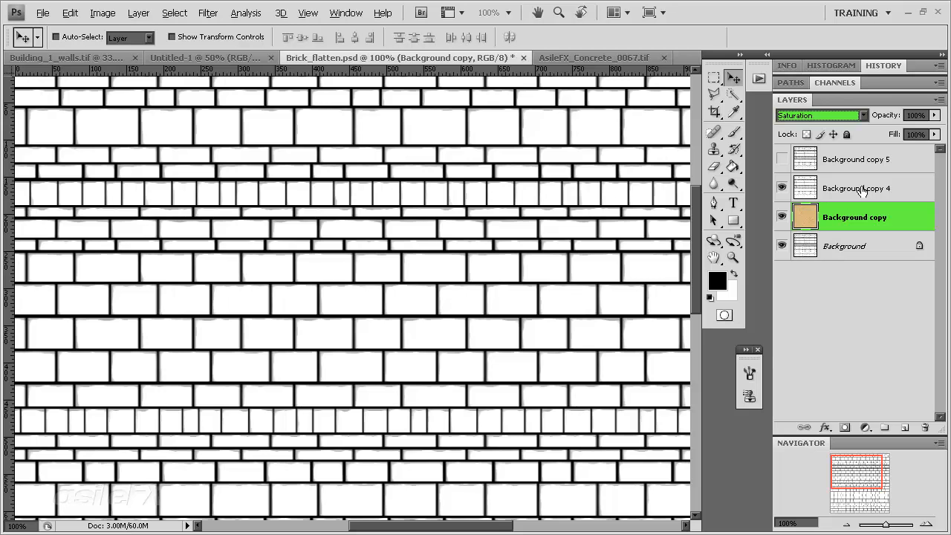
key(ctrl+z)
Change Background copy 4 to the Saturation blend mode at 100% opacity
click(861, 182)
click(840, 116)
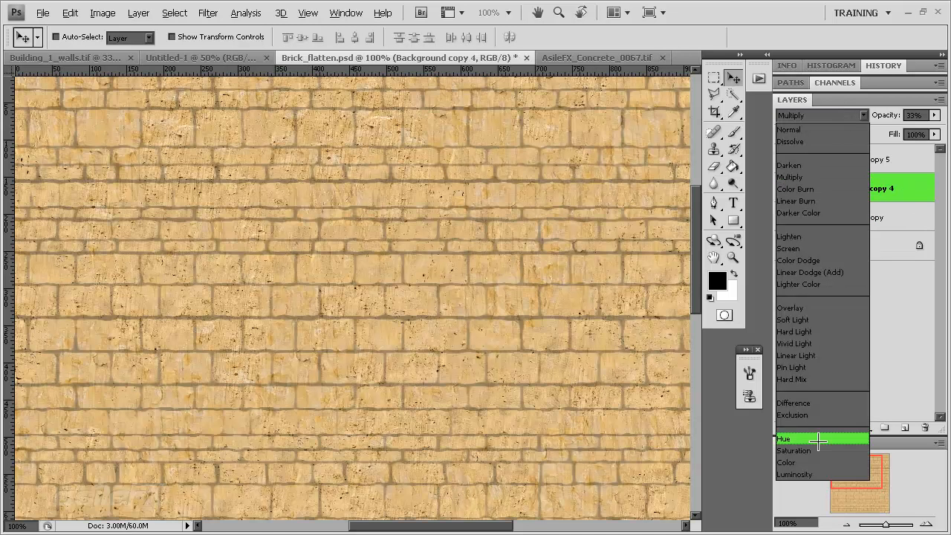
click(823, 451)
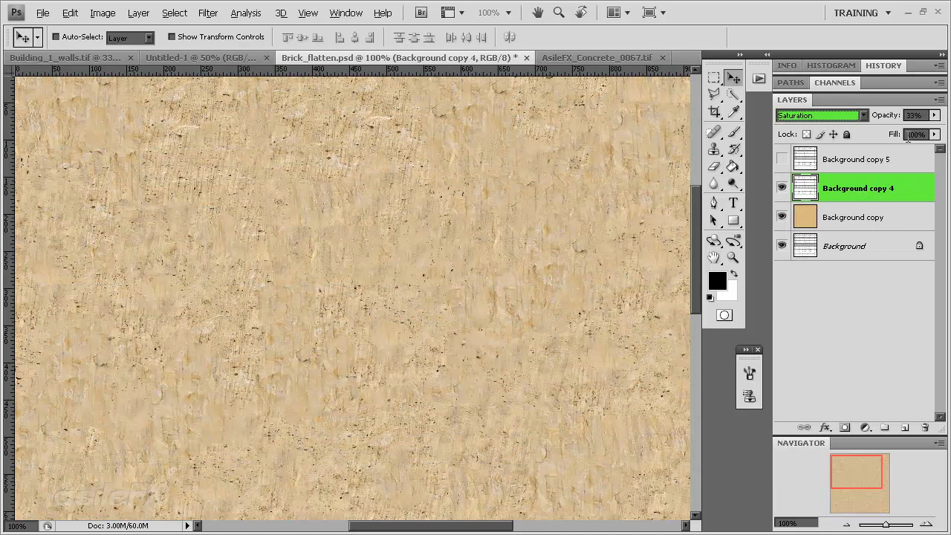
click(933, 115)
drag(903, 130, 938, 129)
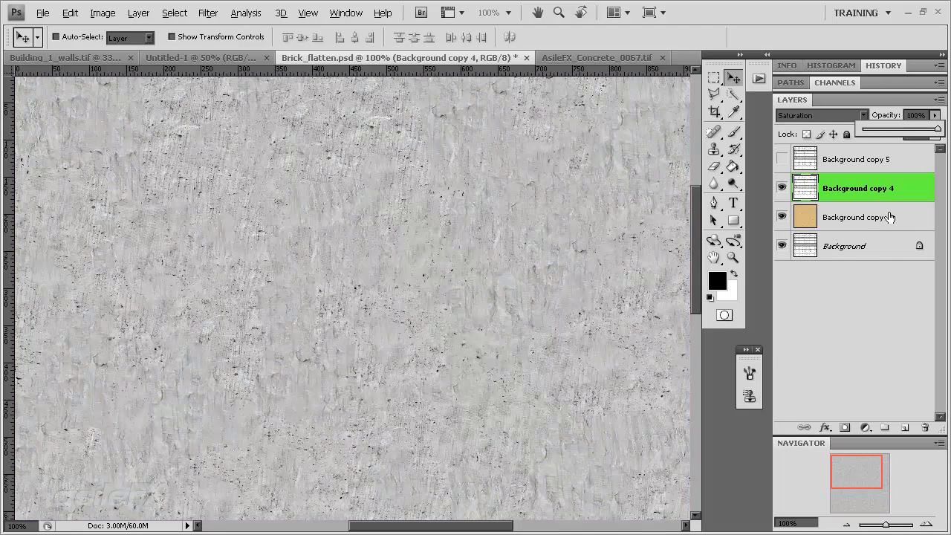
click(877, 187)
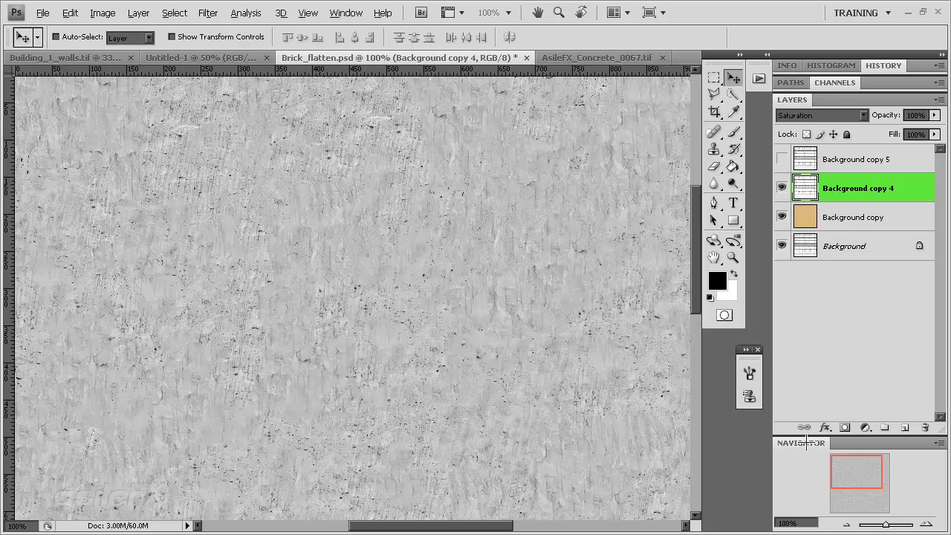
Select and copy the entire Background copy 4 image, and add a layer mask to that layer
click(845, 525)
click(846, 524)
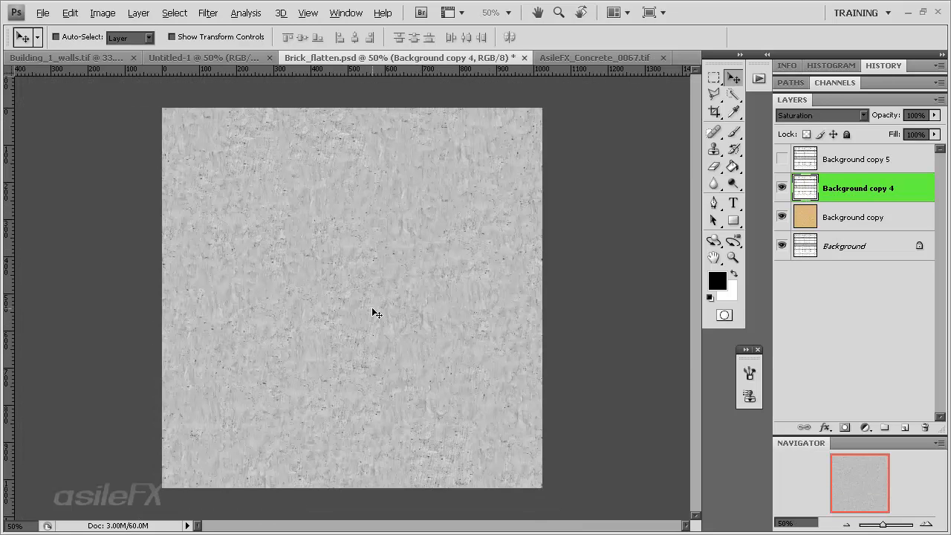
key(ctrl+a)
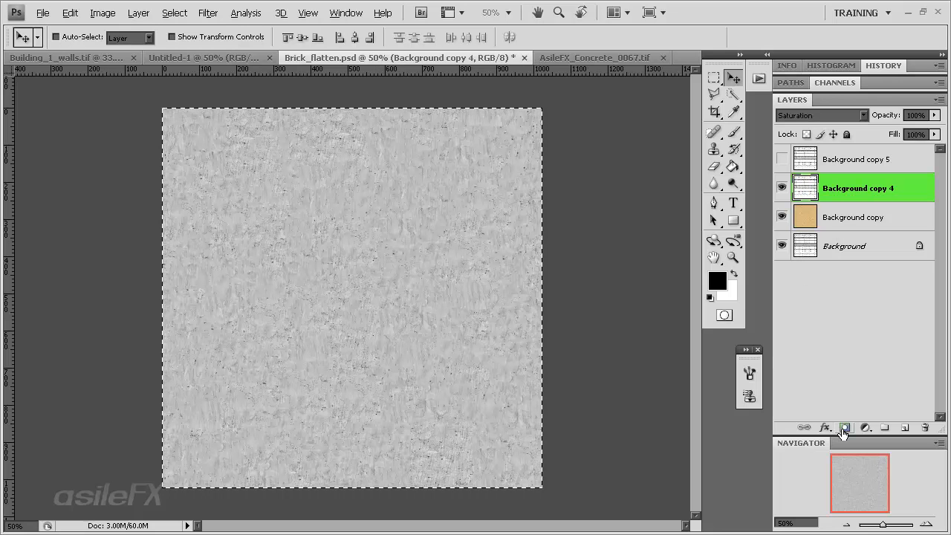
click(844, 427)
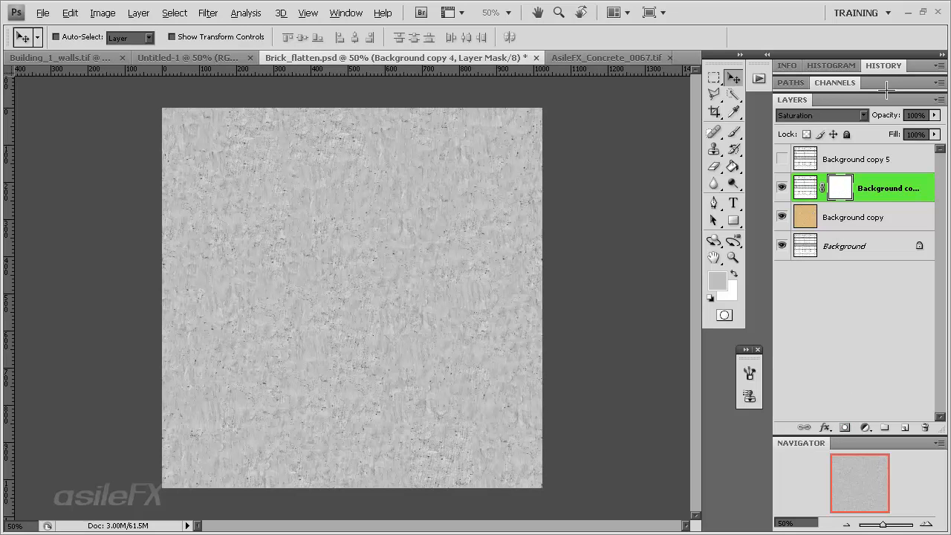
Paste the copied joint pattern into the Background copy 4 mask channel and return to editing the layer image
click(886, 86)
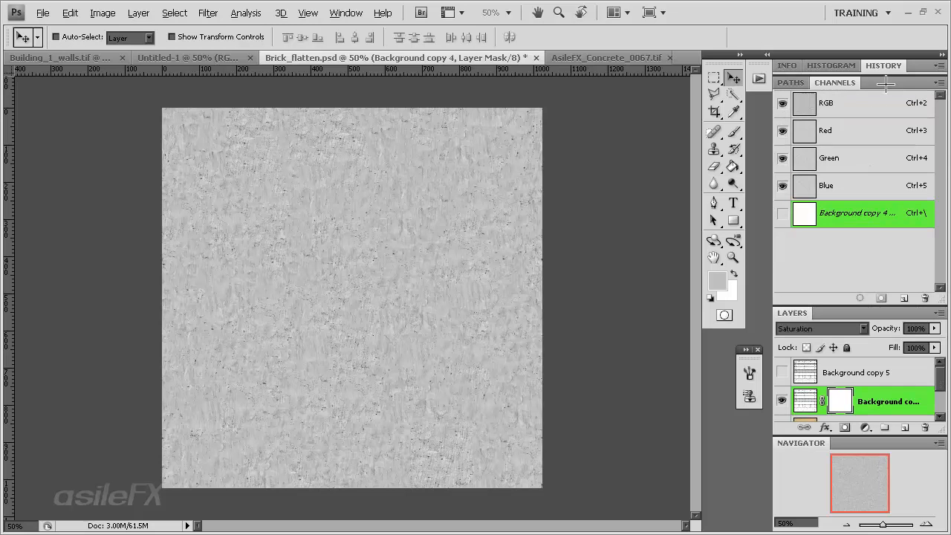
click(346, 12)
click(890, 219)
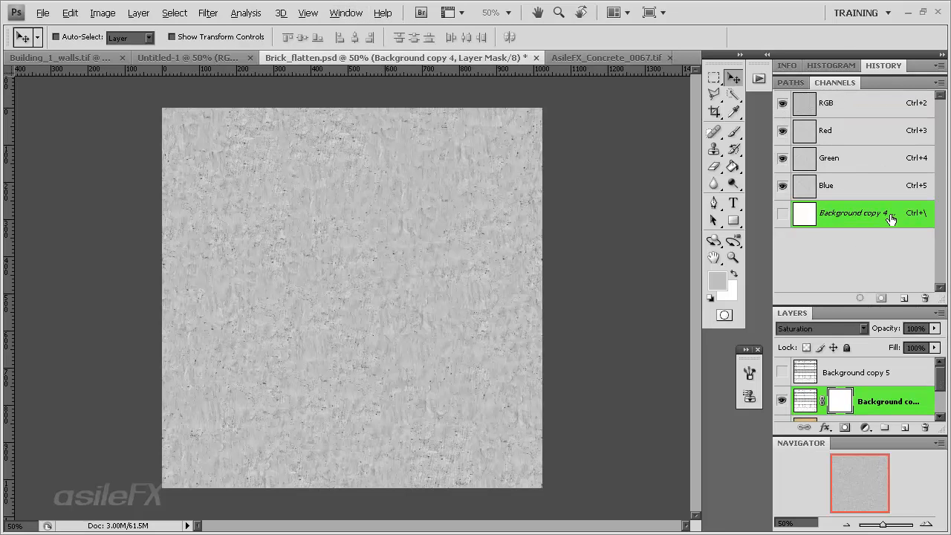
click(784, 213)
ctrl+click(818, 229)
key(ctrl+v)
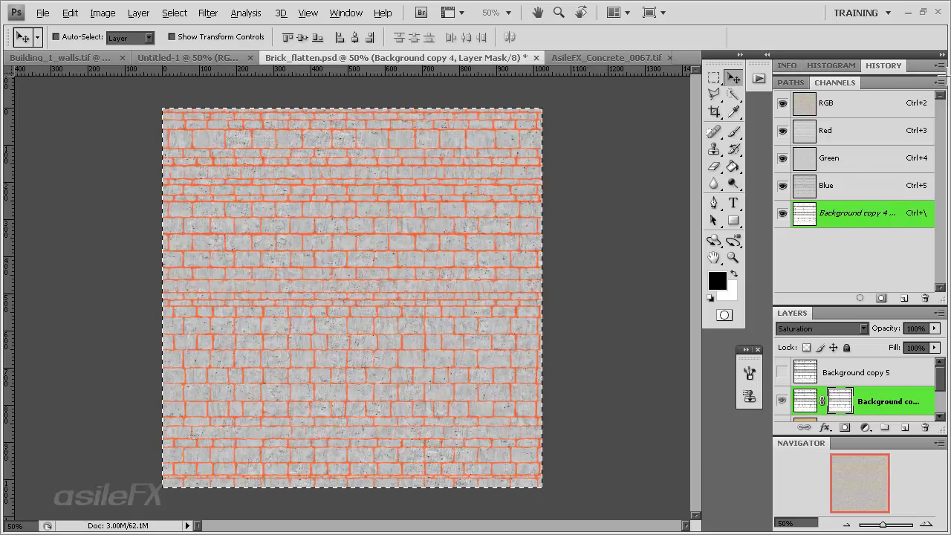
click(804, 404)
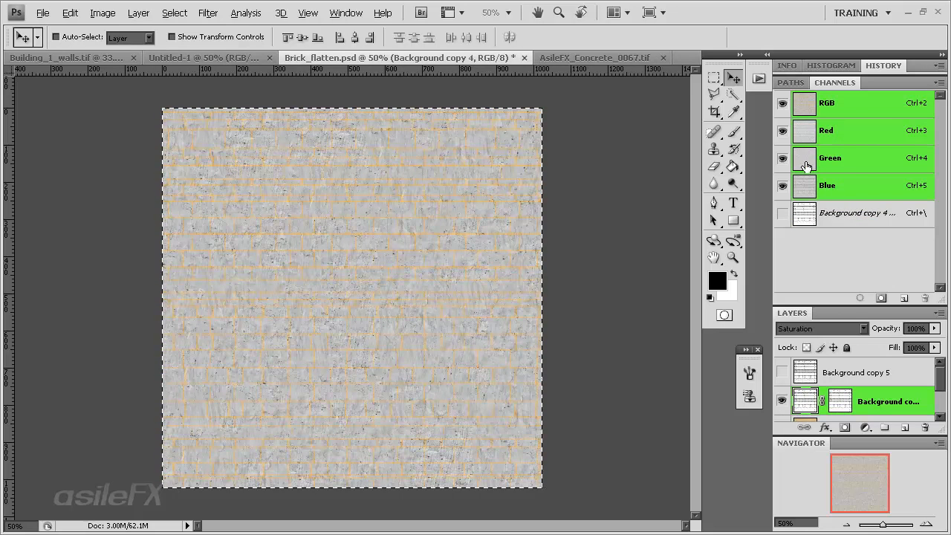
Lower the opacity of Background copy 4 to 65%
click(917, 65)
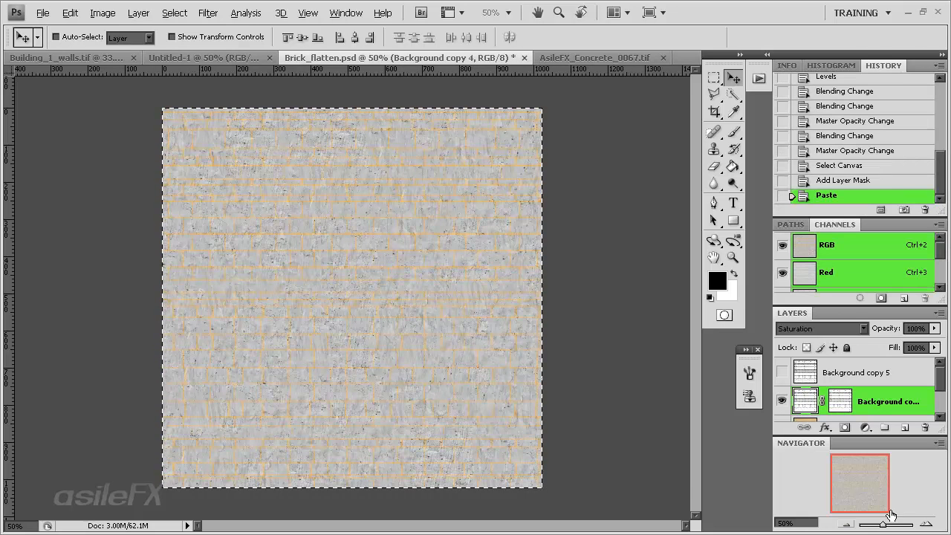
click(927, 523)
click(928, 523)
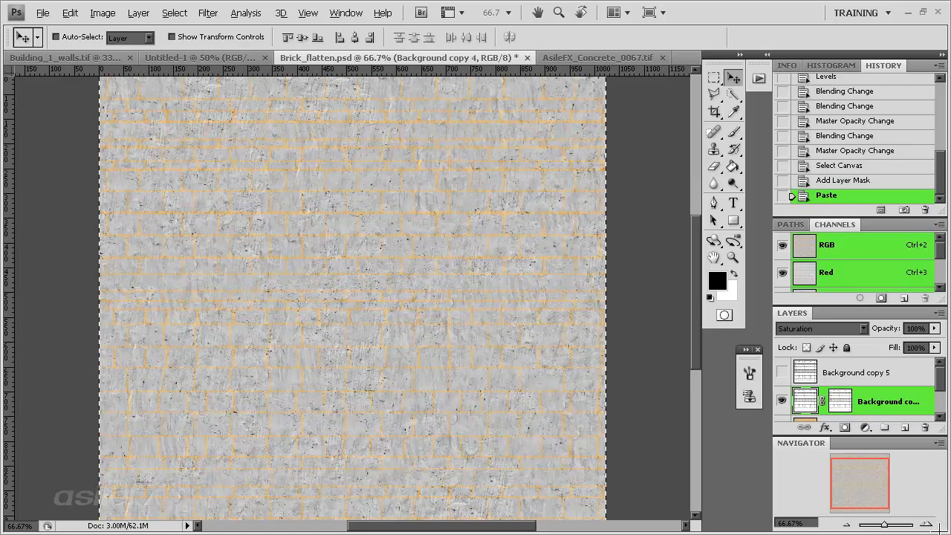
click(927, 523)
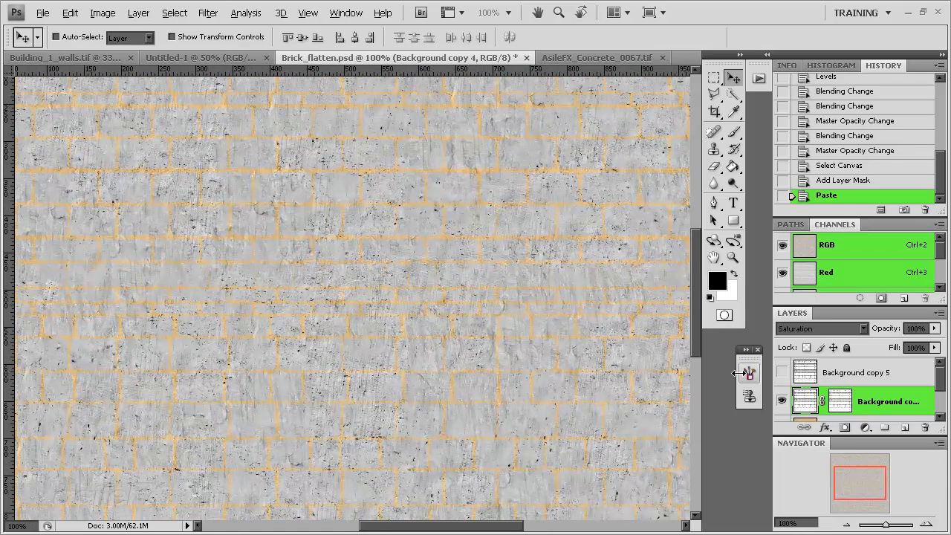
click(935, 328)
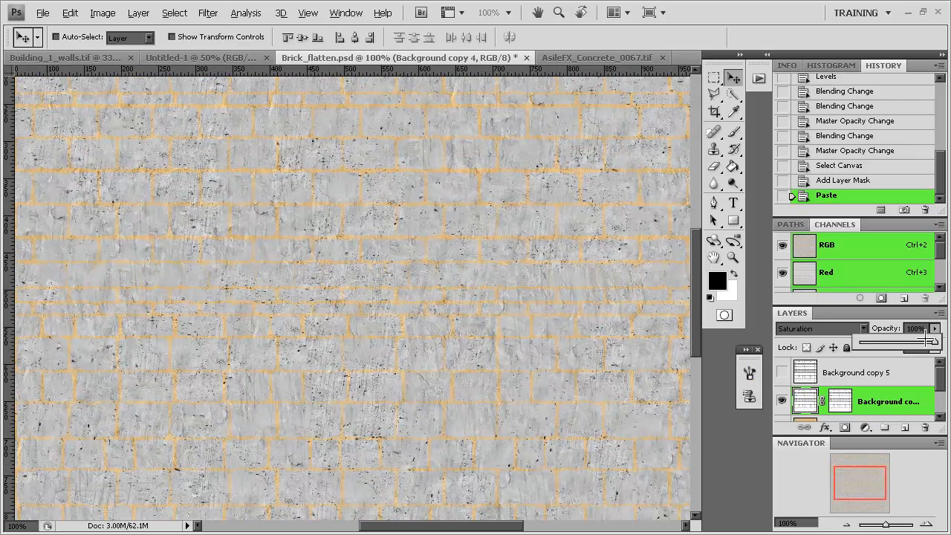
drag(930, 340, 908, 340)
Invert the layer mask of Background copy 4 and reduce the layer's opacity to 52%
click(835, 401)
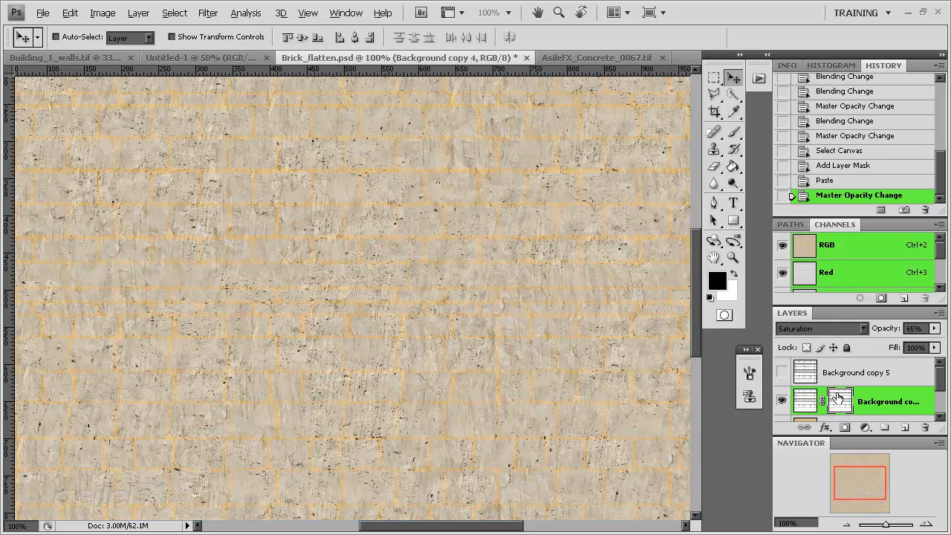
click(835, 401)
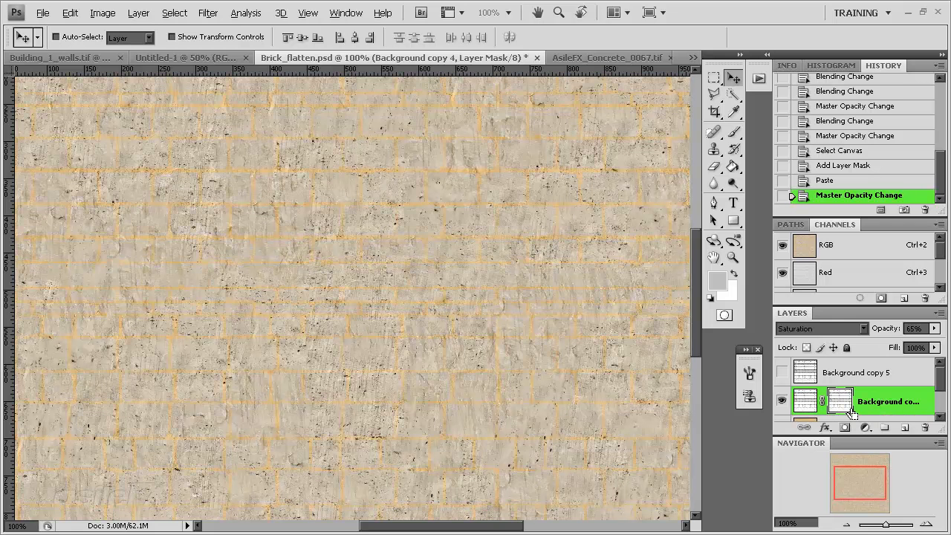
key(ctrl+i)
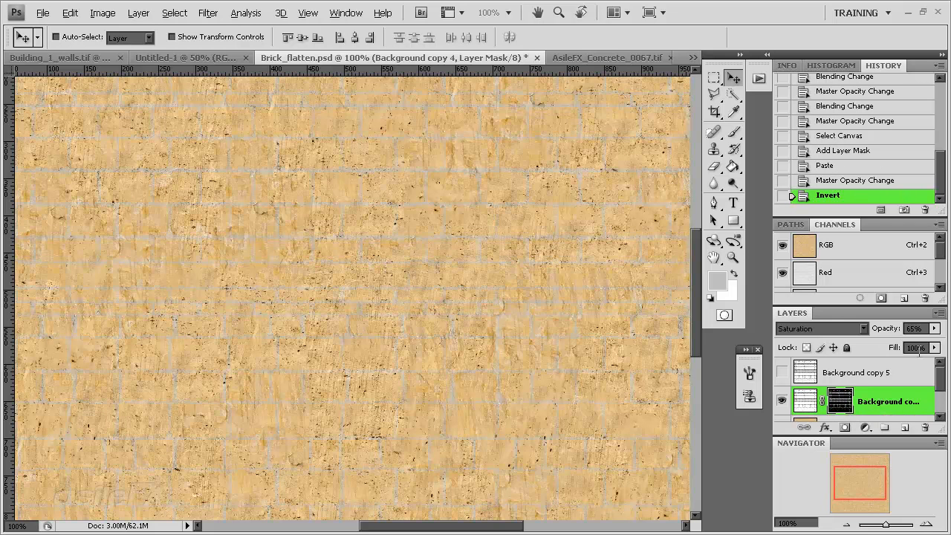
click(935, 328)
mouse_move(909, 342)
mouse_down()
mouse_move(879, 342)
mouse_move(901, 342)
mouse_up()
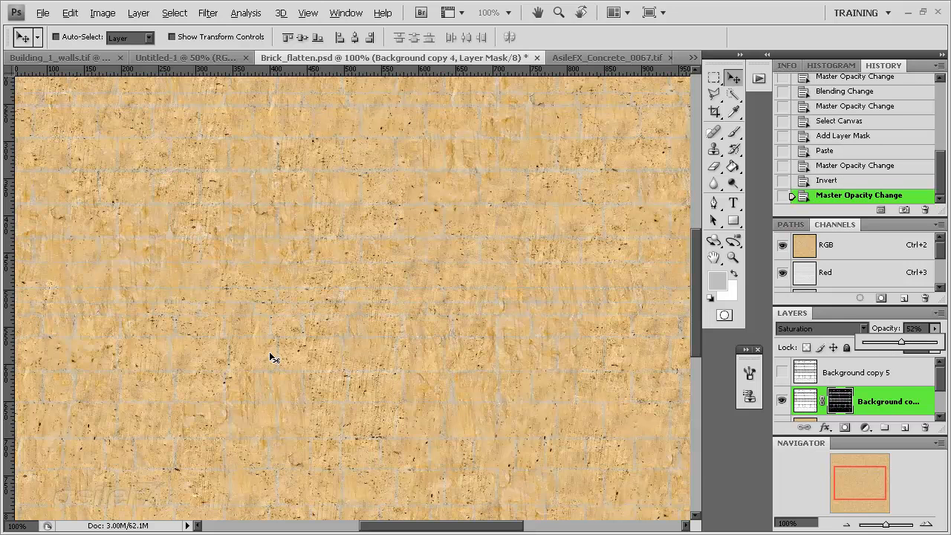
Clear the selection around the canvas
click(845, 523)
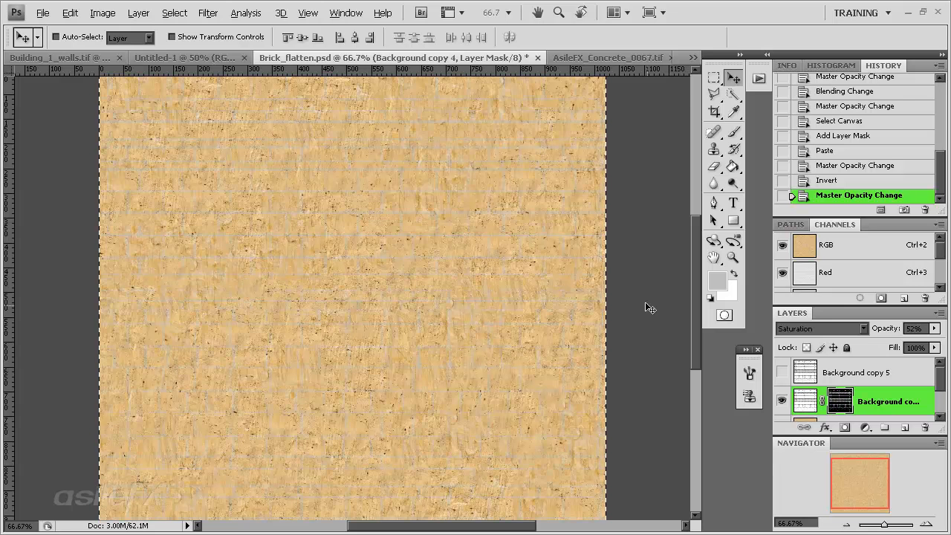
key(m)
key(ctrl+d)
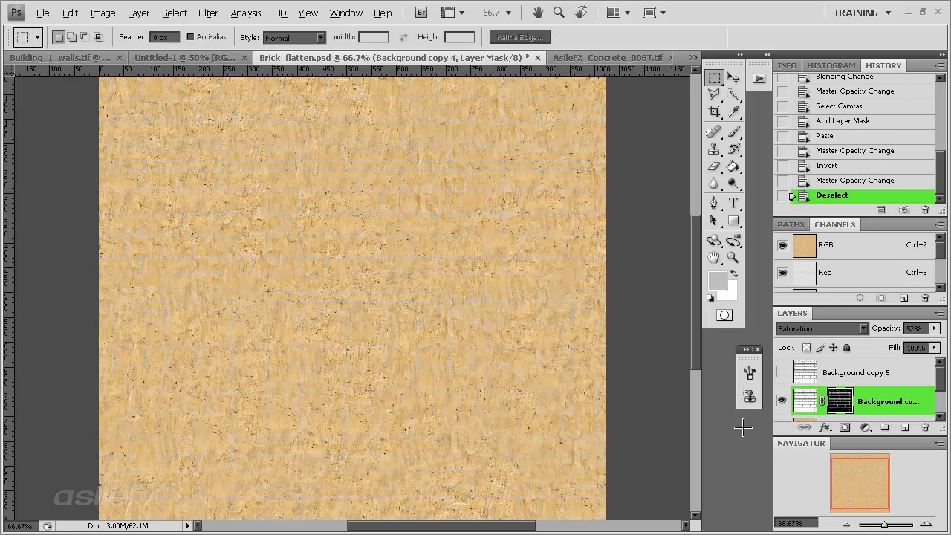
Add a Drop Shadow with 0 px distance to Background copy 4, adjusting its size and opacity
click(926, 524)
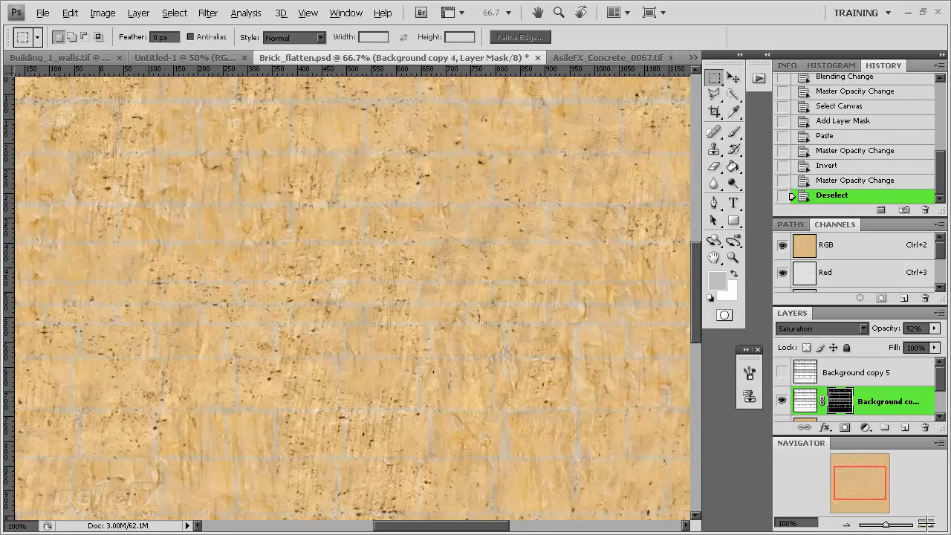
click(927, 524)
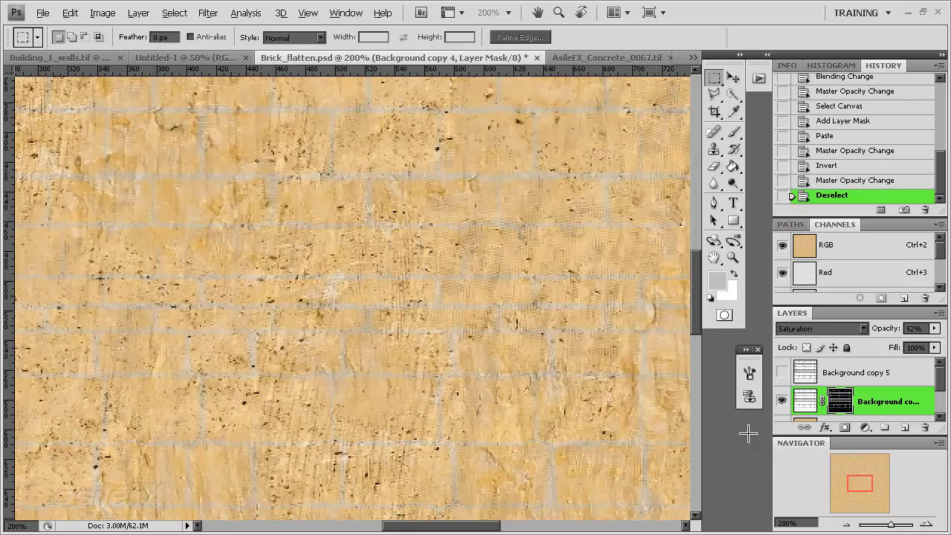
double_click(808, 396)
click(454, 204)
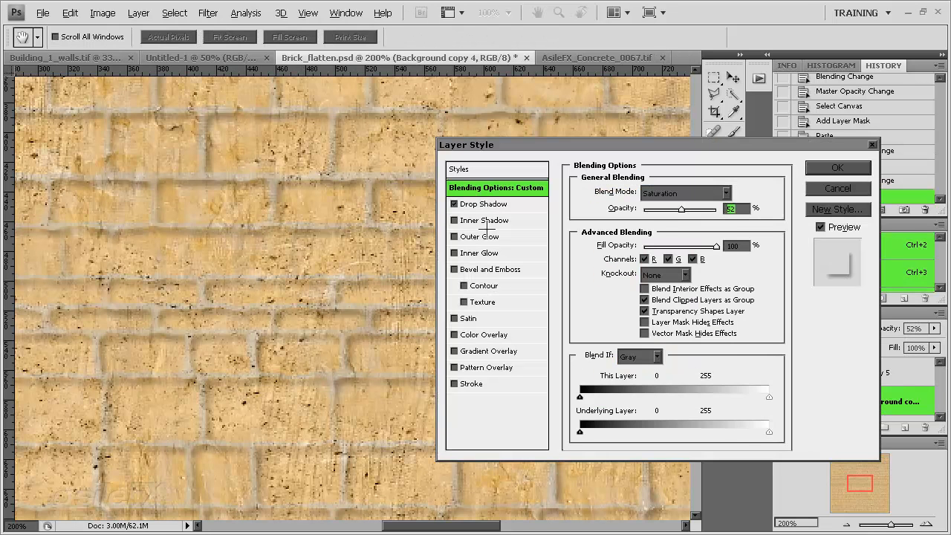
click(487, 204)
drag(633, 253, 611, 333)
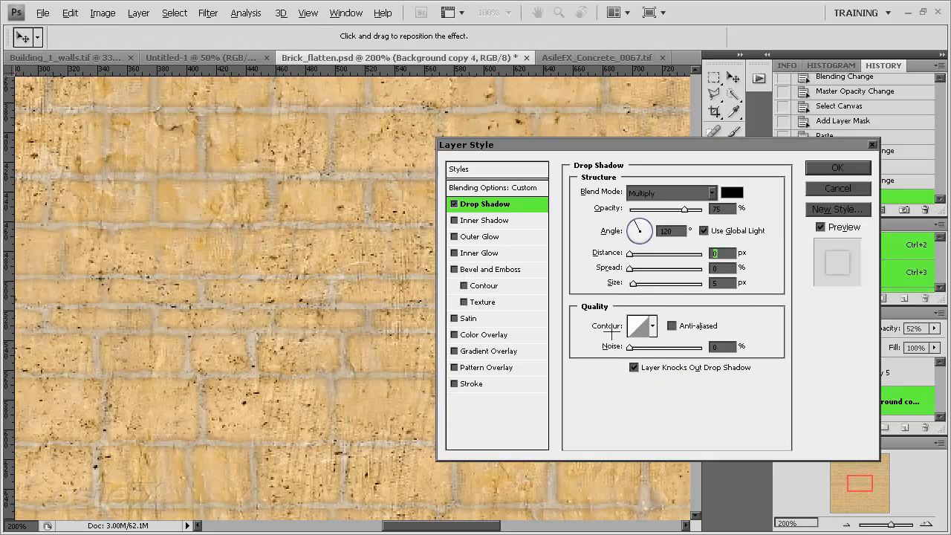
drag(633, 283, 634, 269)
drag(683, 210, 686, 210)
click(825, 167)
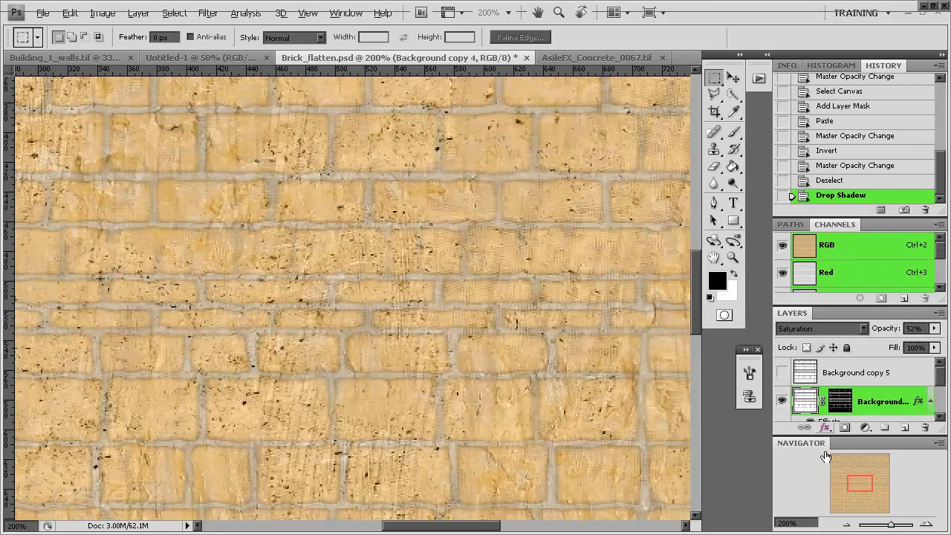
Examine the shadowed joints and brick edges in the upper part of the wall up close
click(845, 523)
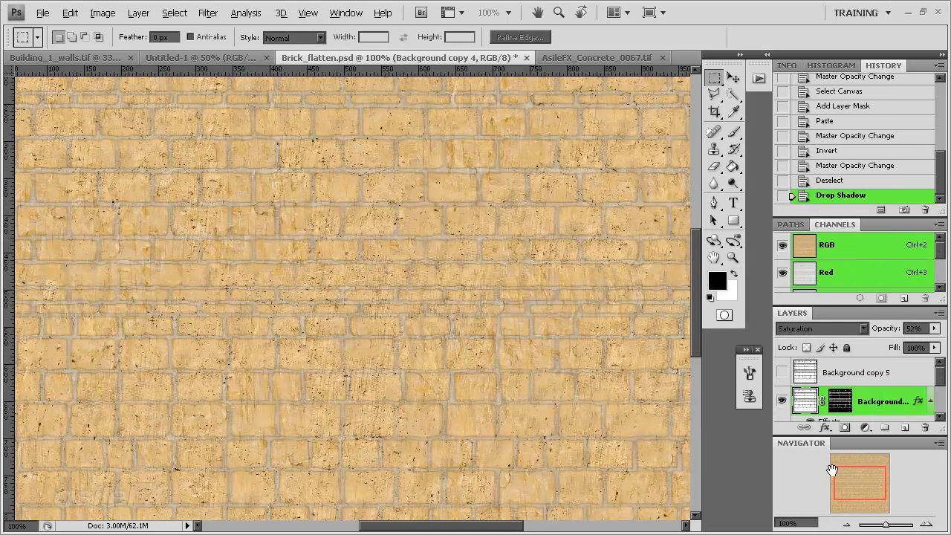
drag(850, 464, 858, 439)
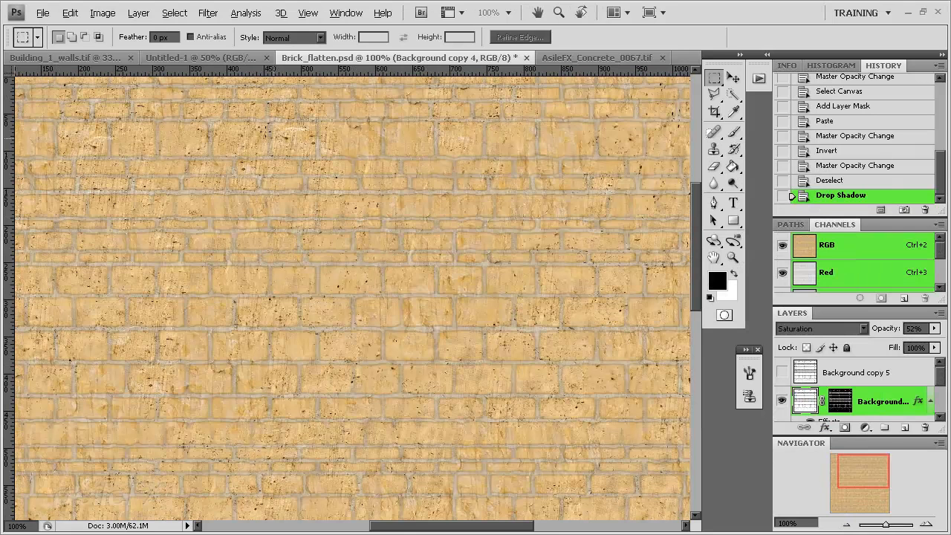
click(932, 524)
click(931, 524)
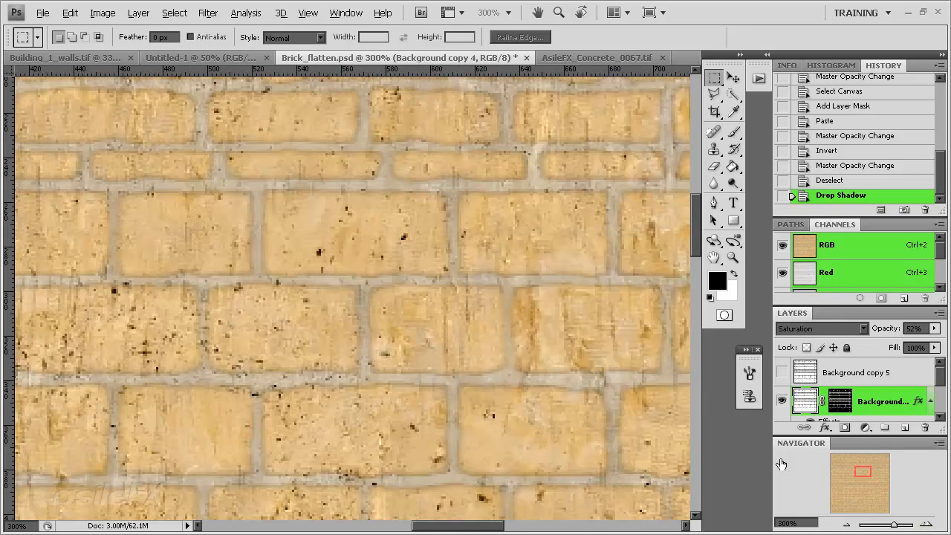
drag(860, 473, 863, 466)
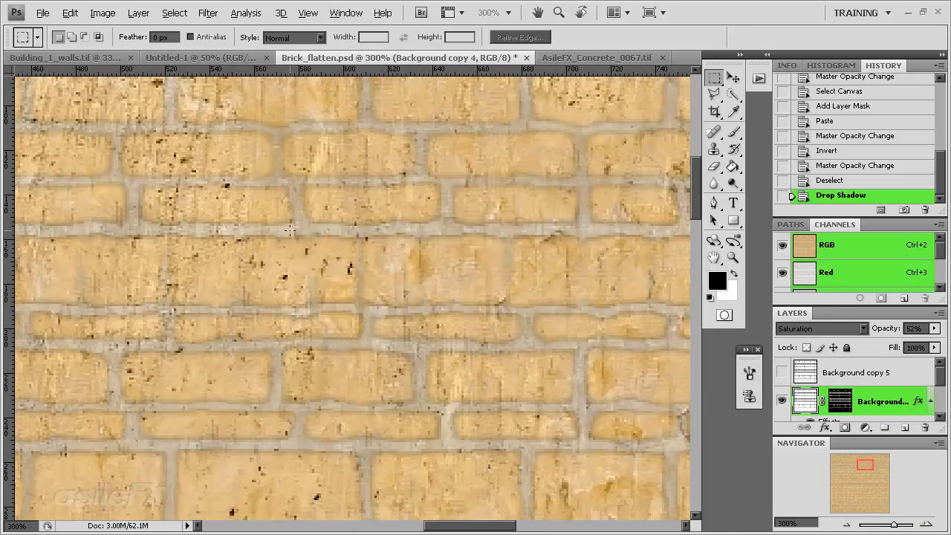
Compare the wall with and without the Background copy 4 joints at full-wall scale, leaving that layer hidden
click(846, 525)
click(847, 525)
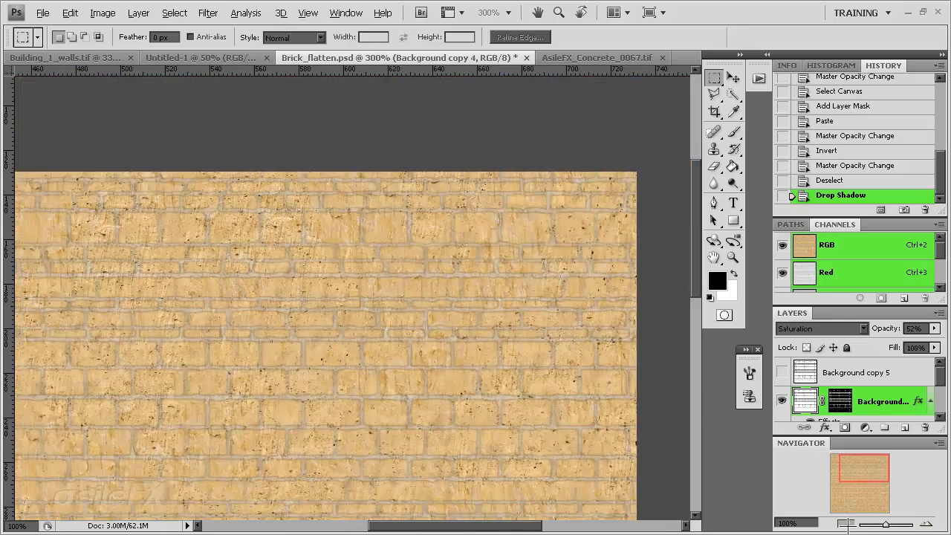
click(846, 524)
drag(853, 478, 845, 498)
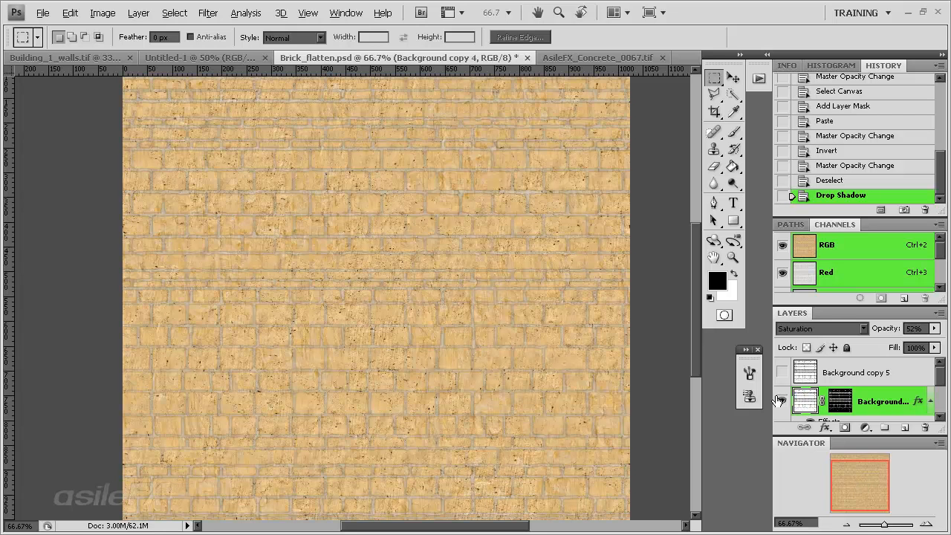
click(781, 401)
click(780, 402)
click(783, 401)
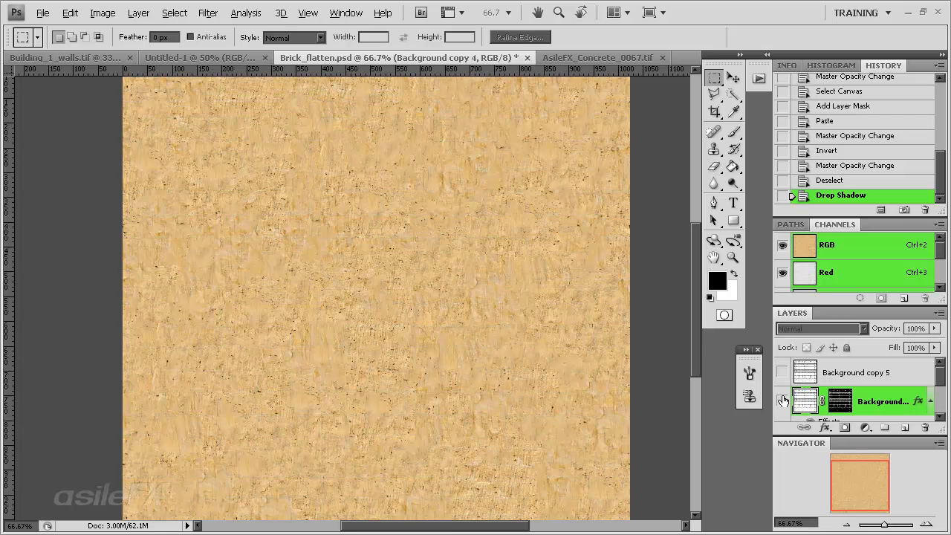
Duplicate the concrete layer Background copy and enlarge the layer list to show the whole stack
scroll(798, 402, down, 2)
click(853, 399)
drag(898, 398, 904, 428)
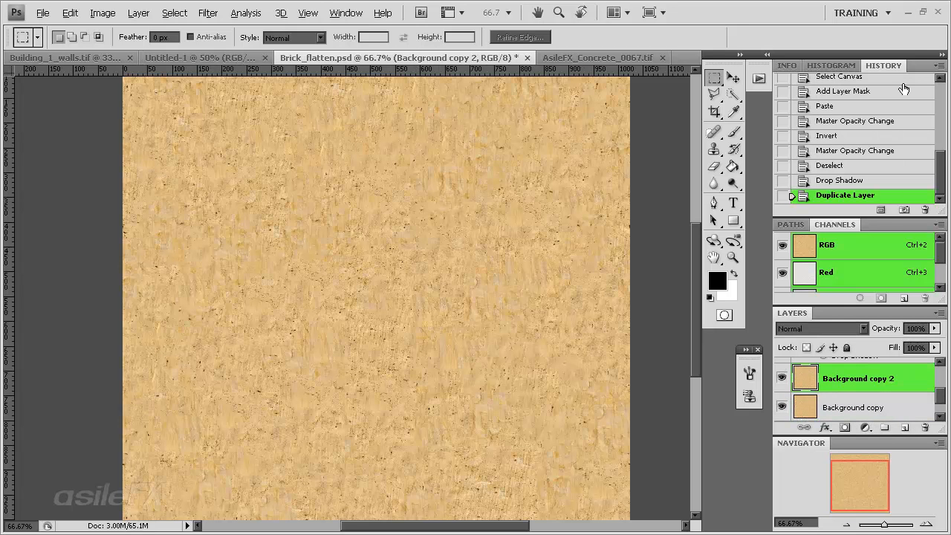
double_click(916, 66)
double_click(878, 82)
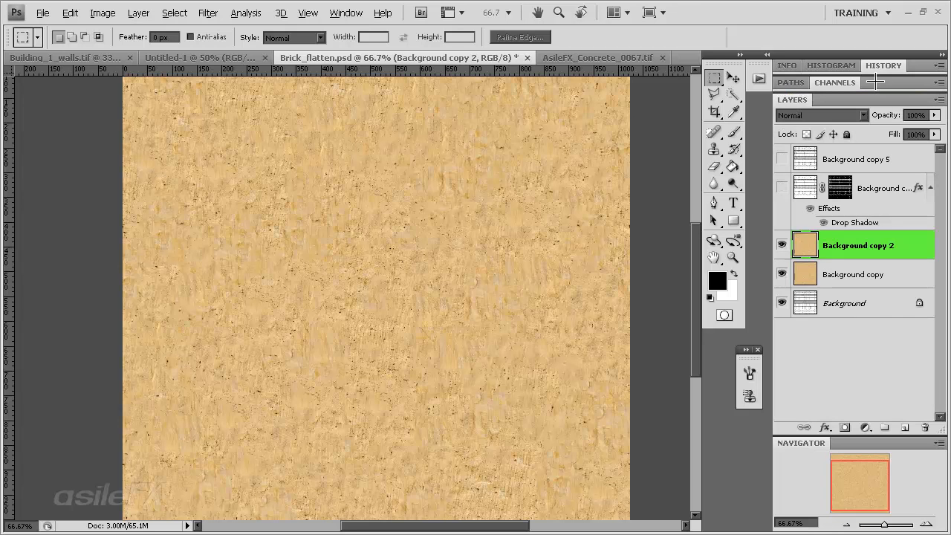
Offset the duplicated concrete layer with Wrap Around, shifting it to the right and by -489 pixels vertically
click(208, 13)
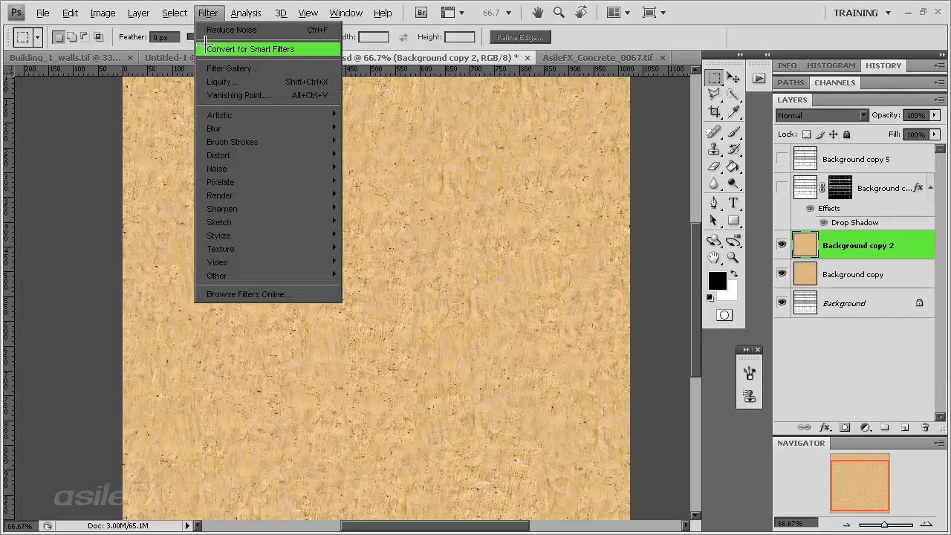
mouse_move(318, 275)
click(364, 327)
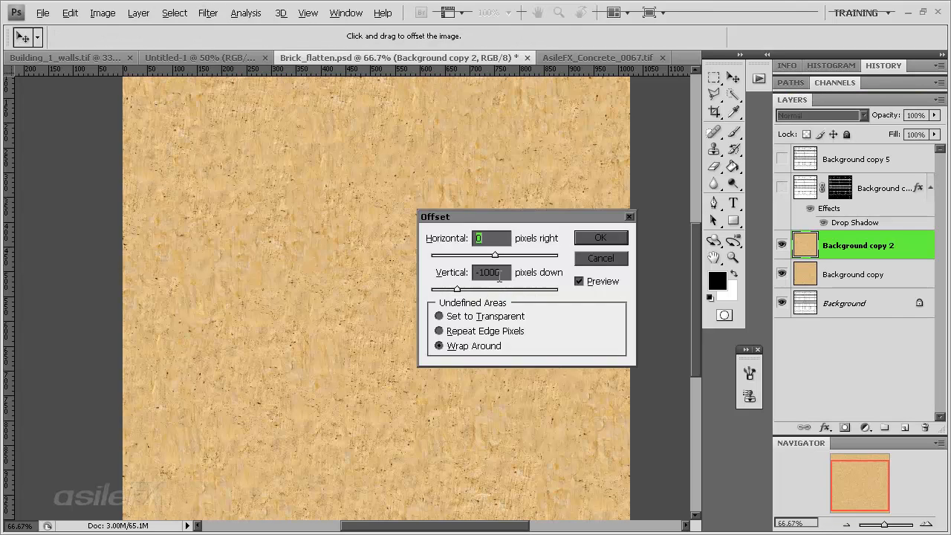
click(511, 257)
click(482, 288)
click(476, 289)
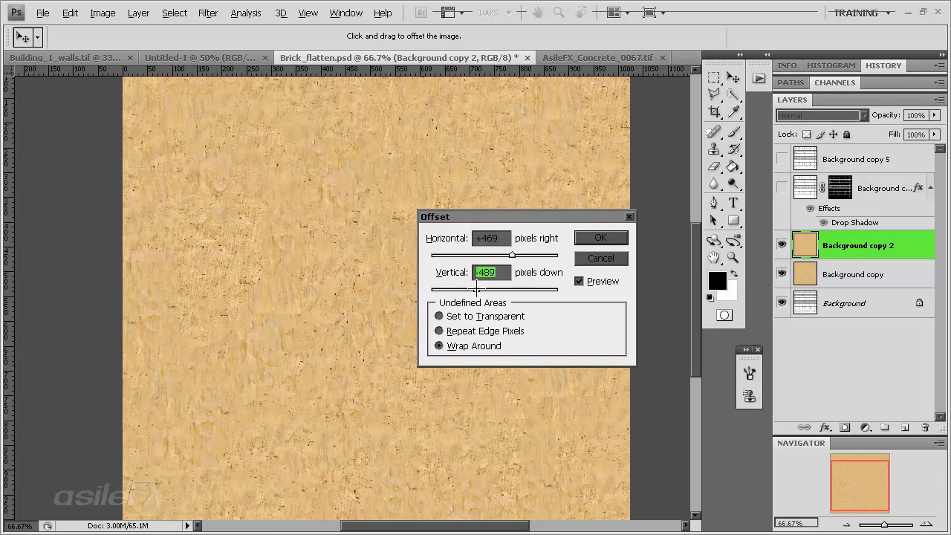
click(506, 254)
click(600, 237)
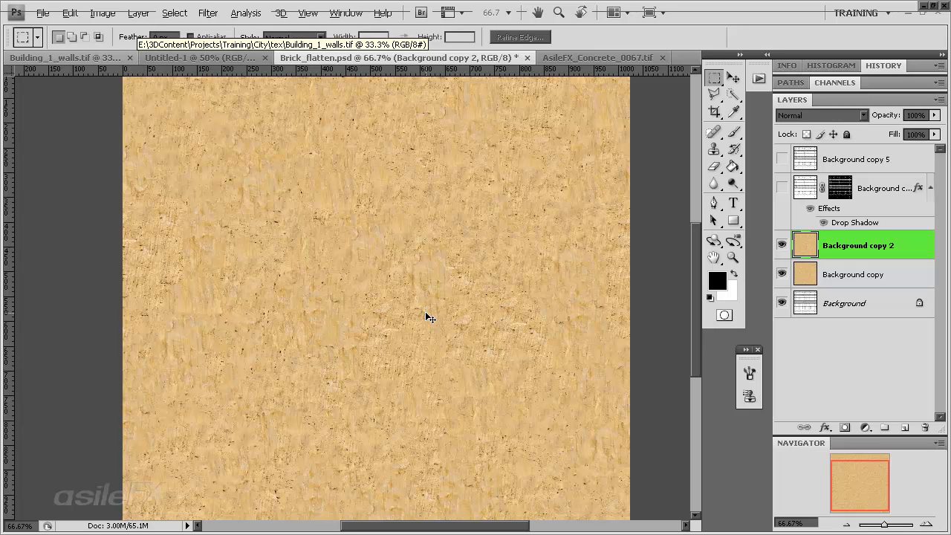
Start a Black & White conversion of the duplicated concrete layer with Reds at 140% and Yellows at 125%
click(102, 13)
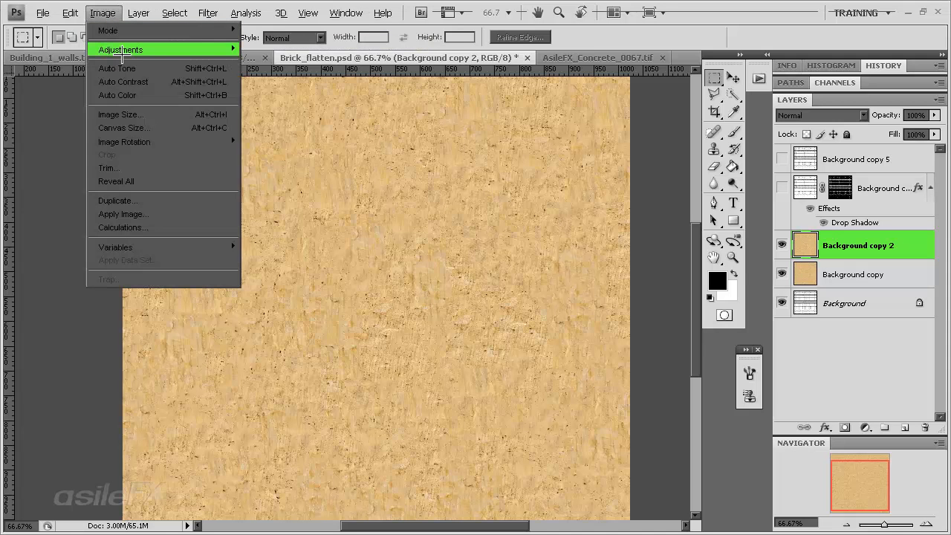
mouse_move(134, 56)
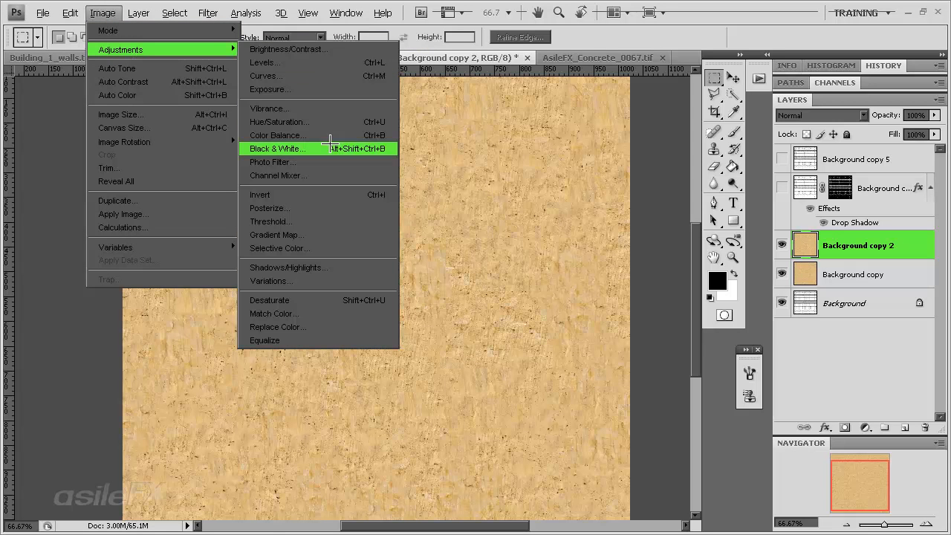
click(349, 149)
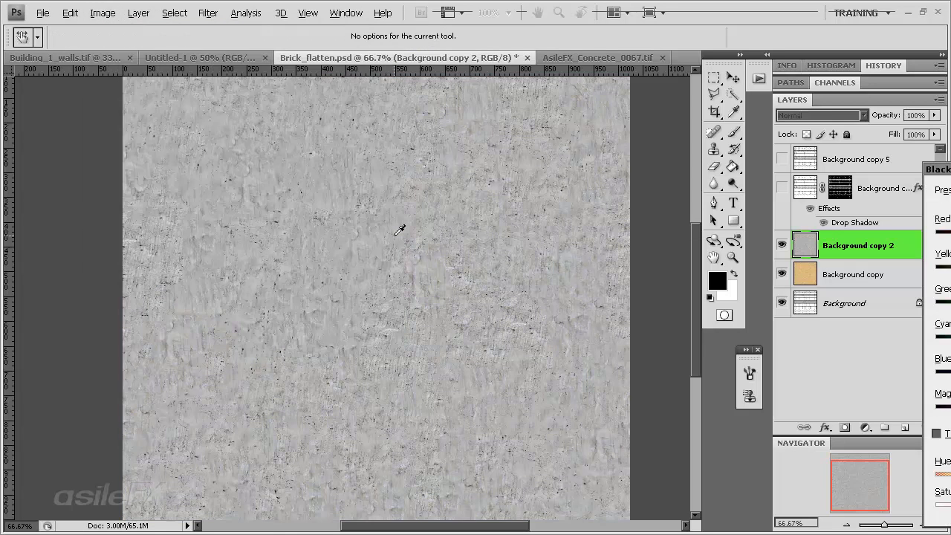
drag(947, 170, 536, 110)
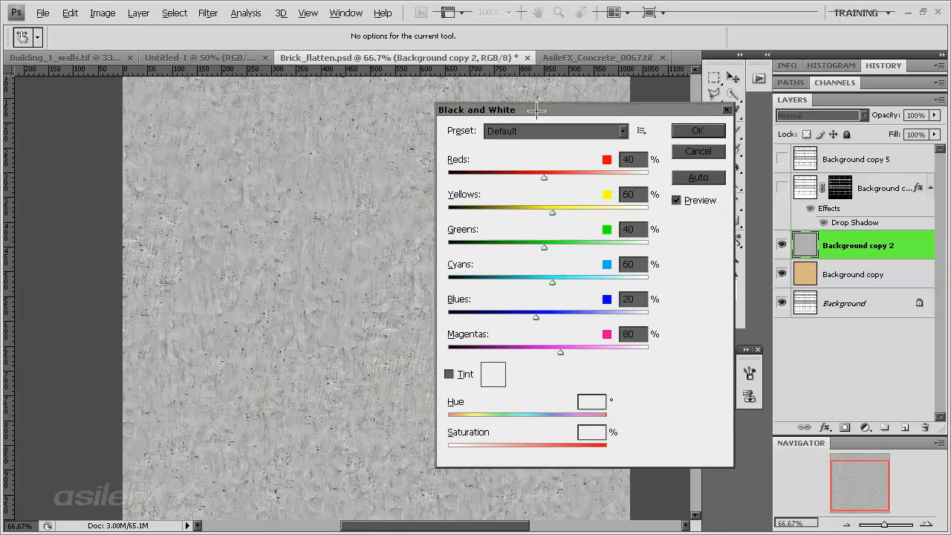
drag(538, 175, 584, 177)
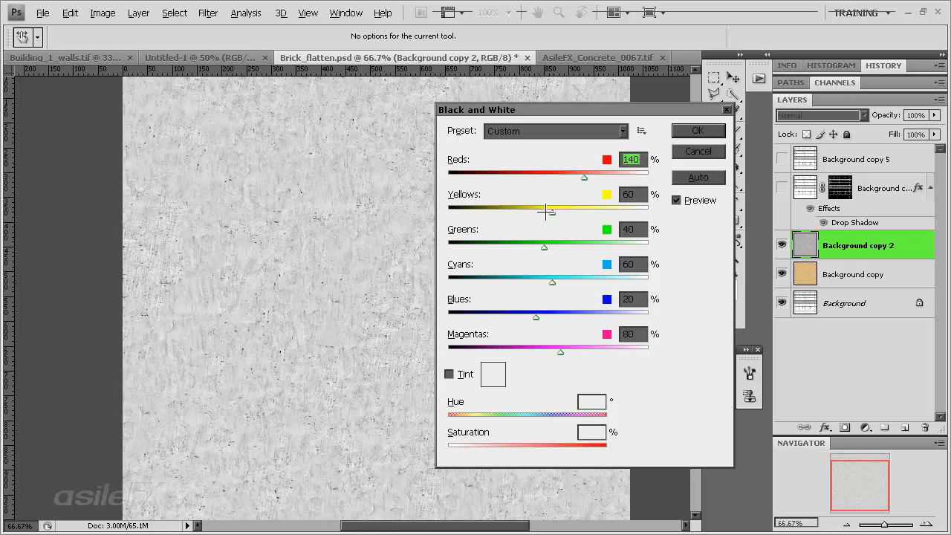
drag(546, 211, 578, 215)
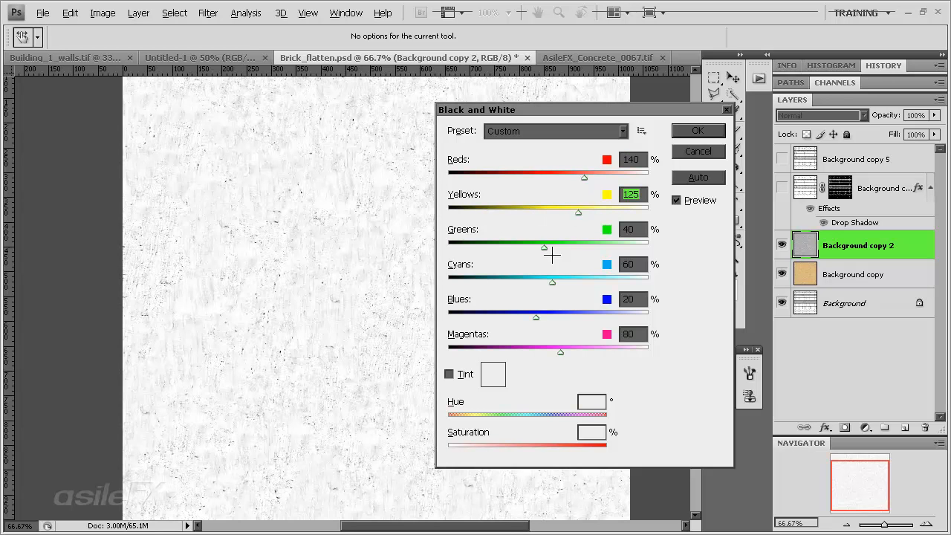
drag(547, 250, 584, 214)
Switch the Black & White conversion to the automatic mix, set Reds to 133% and Yellows to 87%, and apply it
click(682, 177)
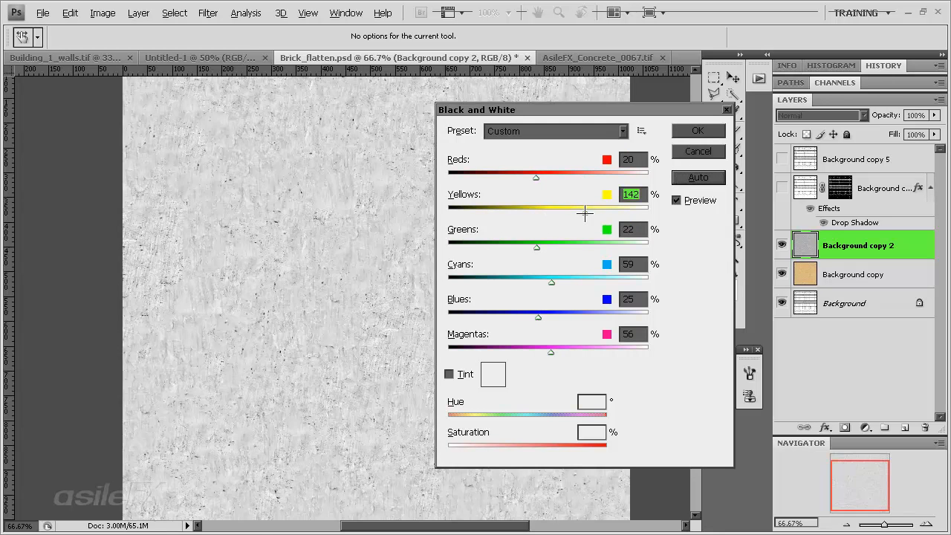
drag(535, 177, 581, 177)
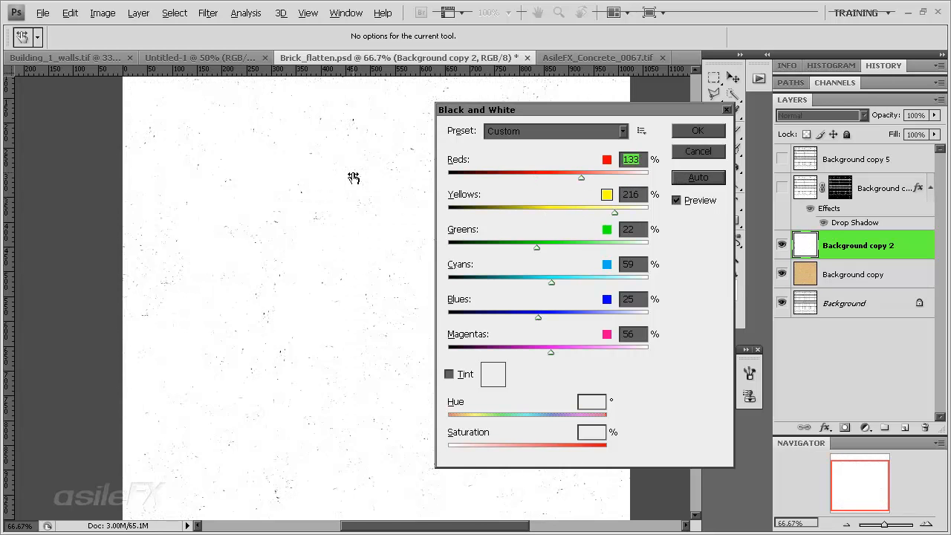
drag(354, 178, 213, 173)
drag(375, 198, 502, 195)
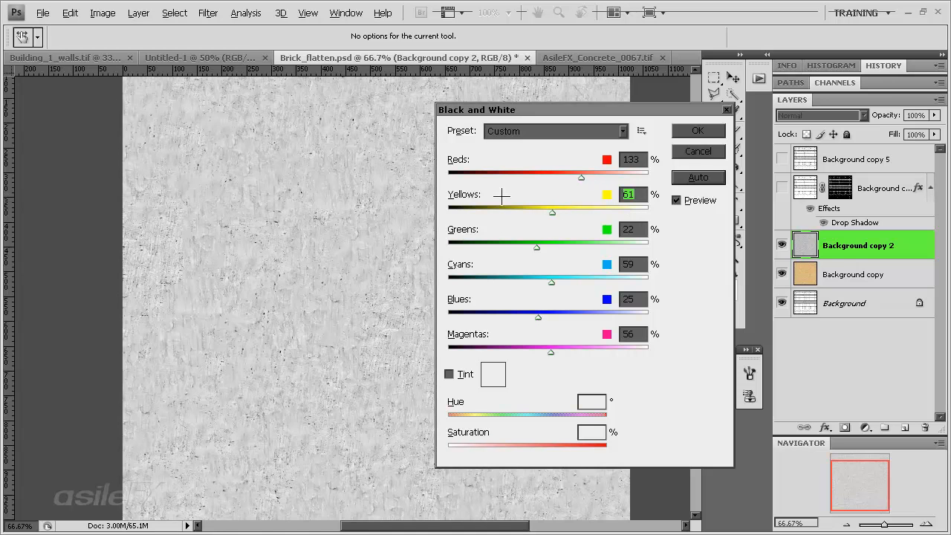
drag(174, 297, 205, 297)
drag(398, 242, 372, 250)
drag(383, 138, 382, 148)
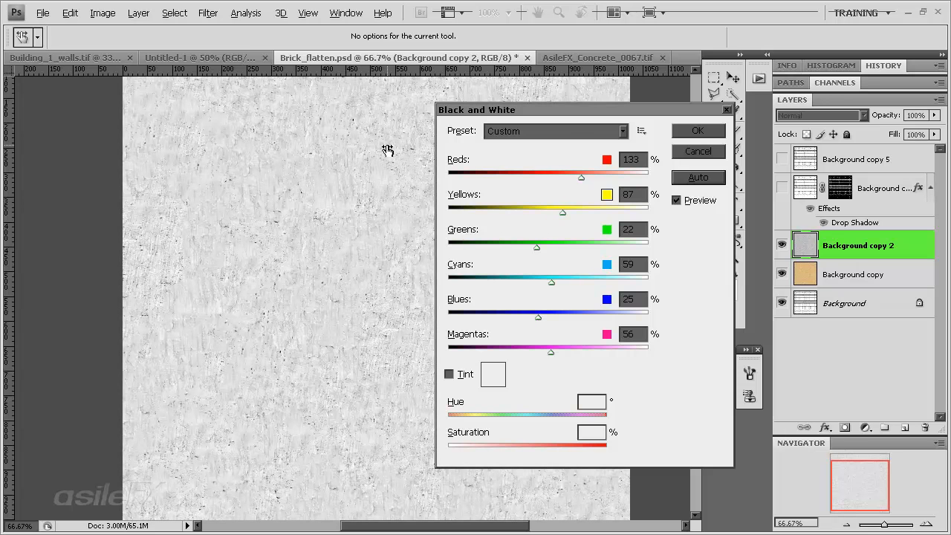
click(699, 130)
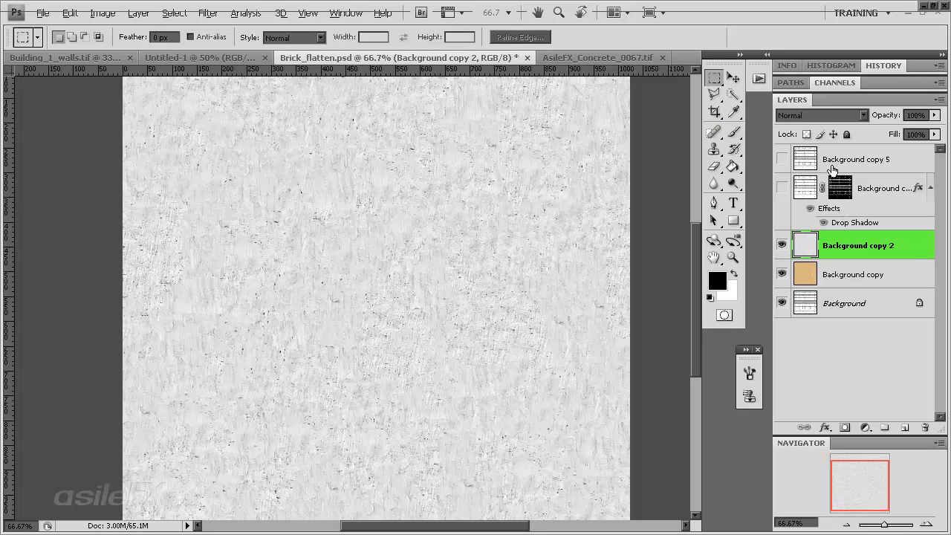
Move the joint mask from Background copy 4 to the gray Background copy 2 layer and copy the layer style across too
drag(843, 187, 813, 249)
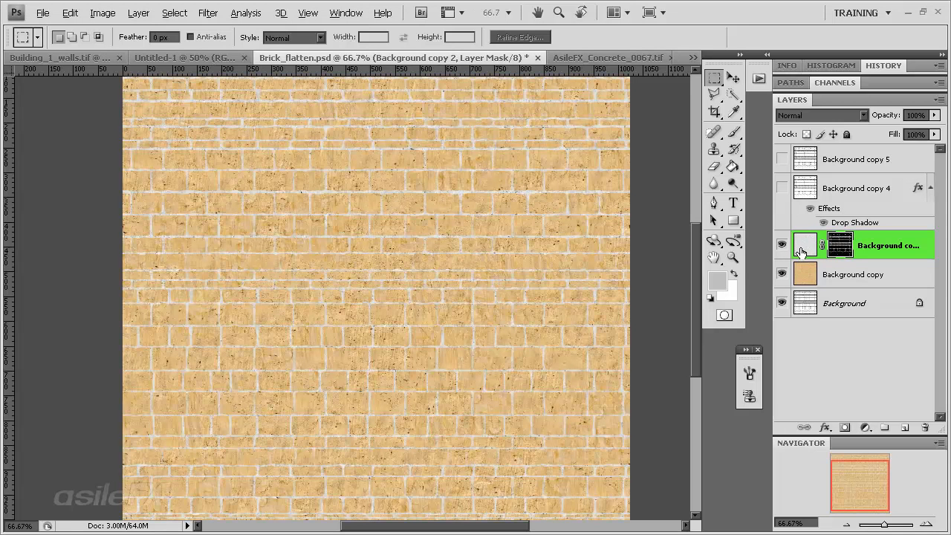
click(850, 188)
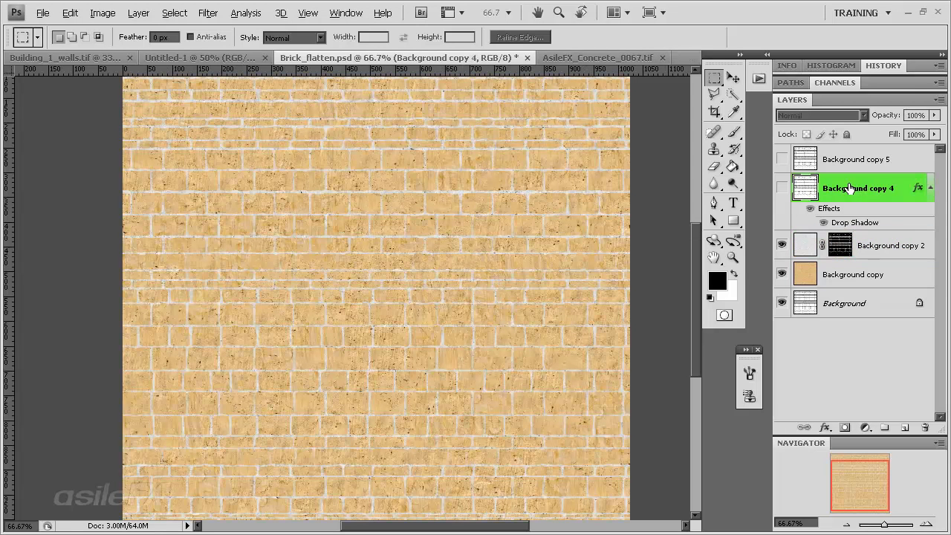
right_click(877, 182)
click(816, 403)
right_click(888, 247)
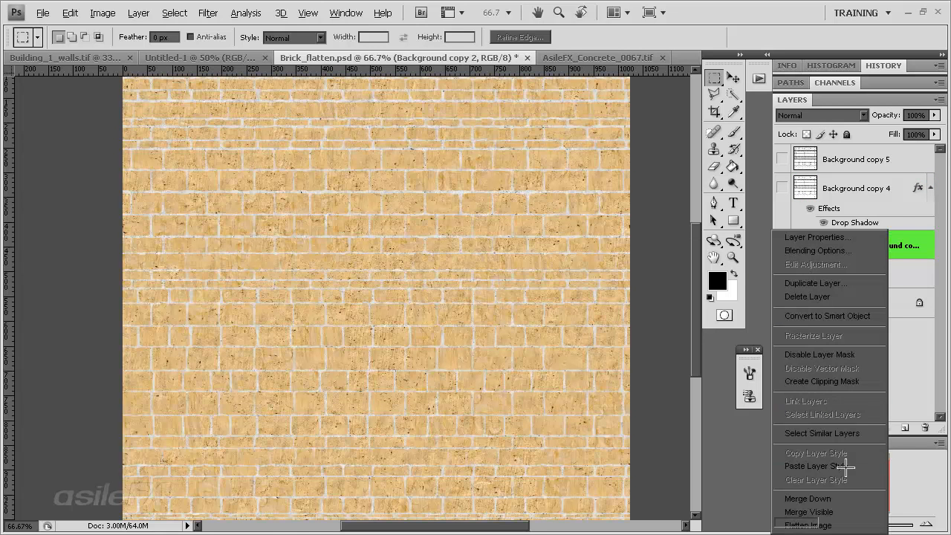
click(845, 467)
Raise the opacity of the masked Background copy 2 layer to 100% while checking the joints up close
click(926, 524)
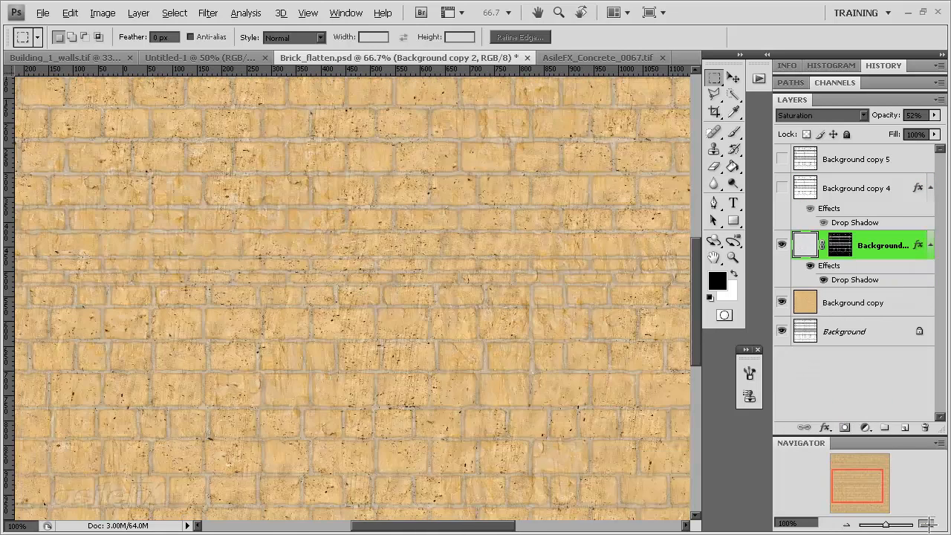
click(927, 524)
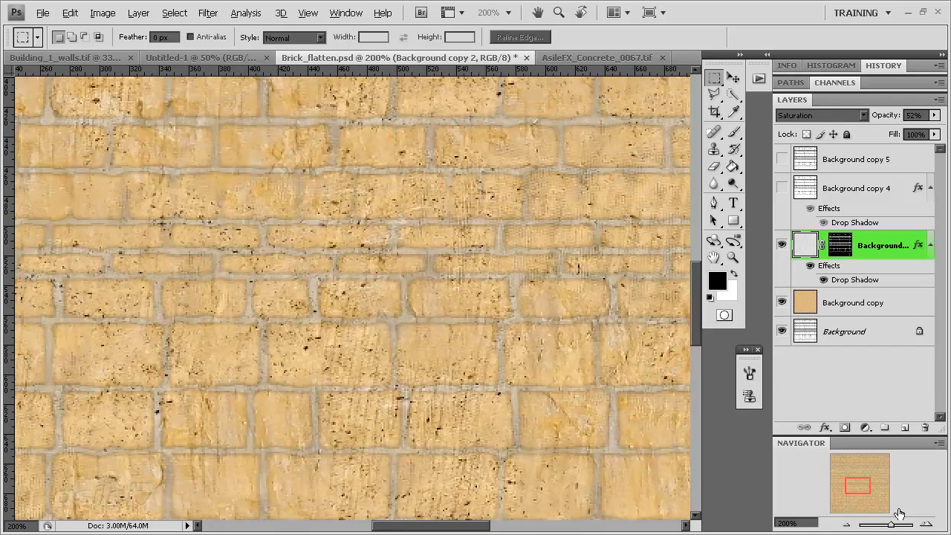
drag(866, 490, 889, 461)
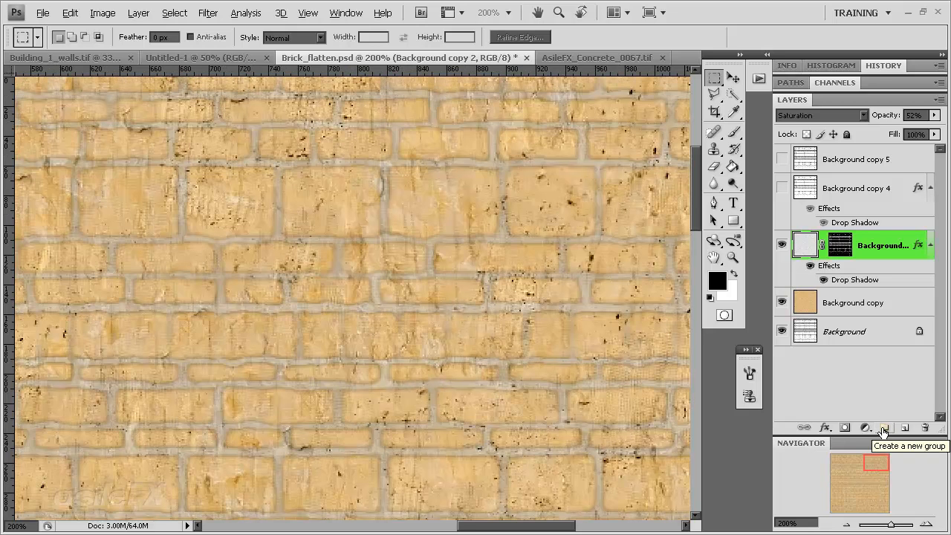
click(934, 115)
drag(903, 128, 937, 129)
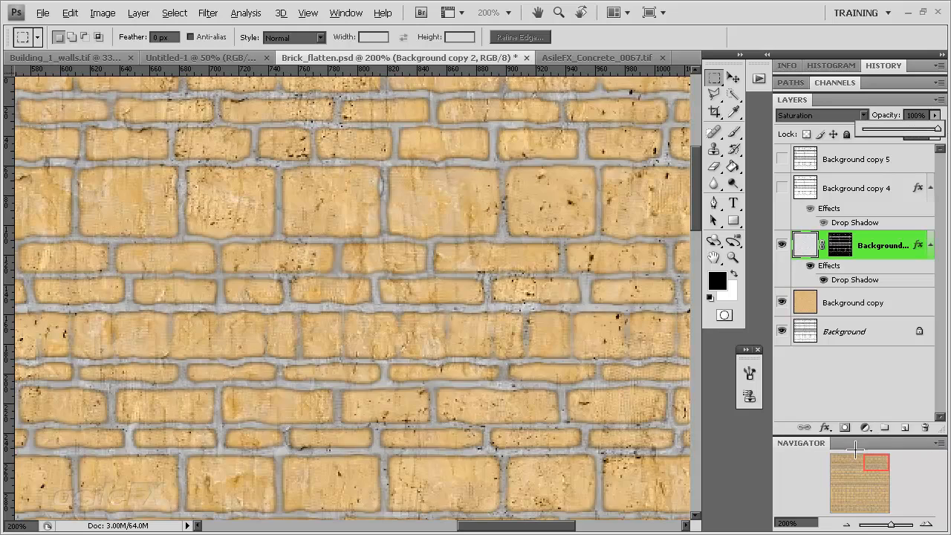
Check the joints across the wall and set the blend mode of Background copy 2 to Normal
click(856, 478)
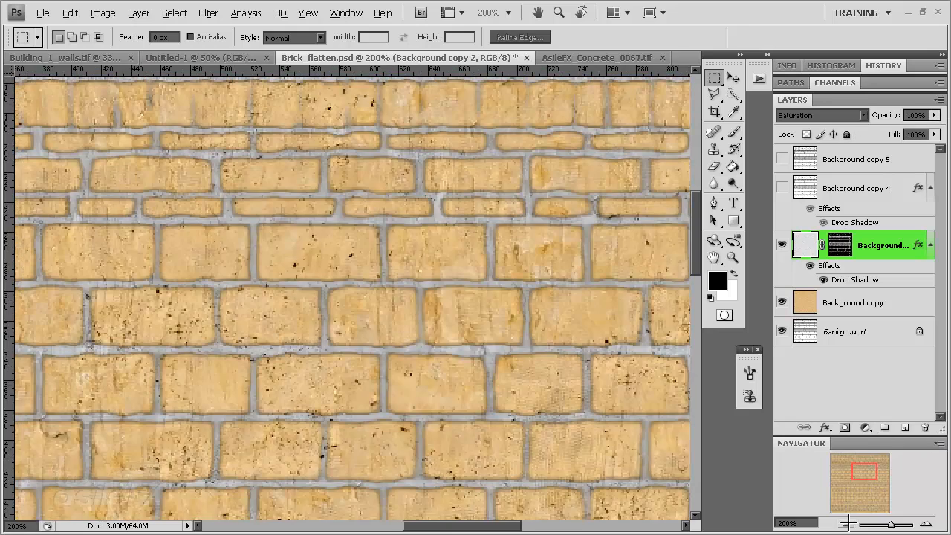
click(847, 525)
click(847, 525)
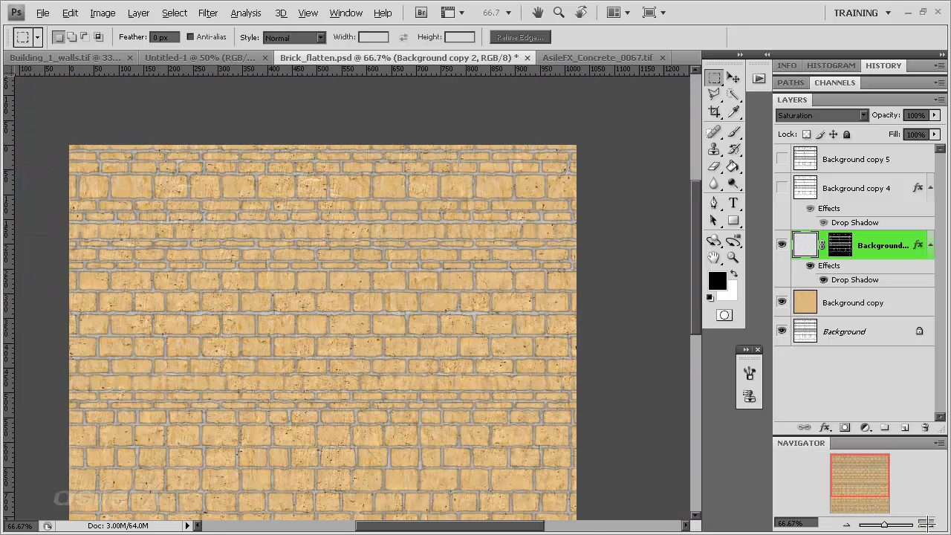
click(926, 523)
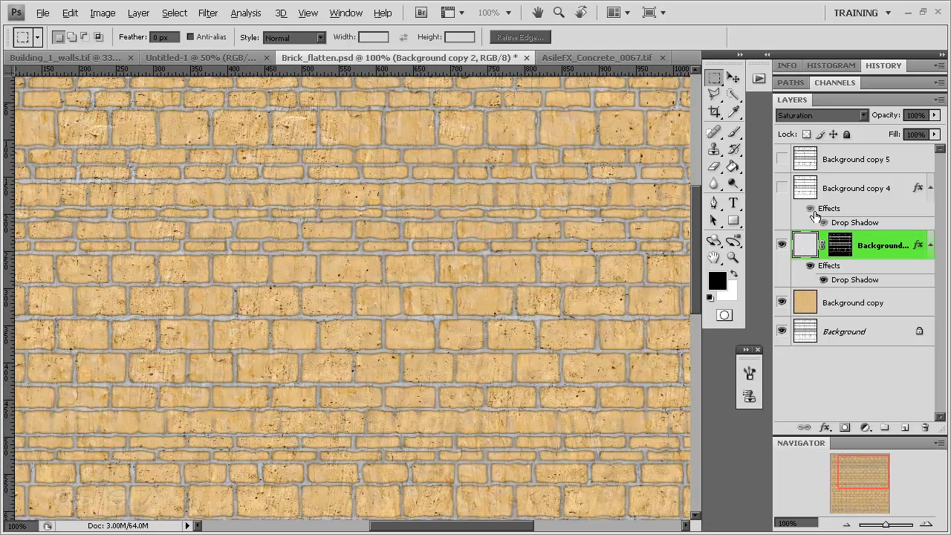
click(869, 177)
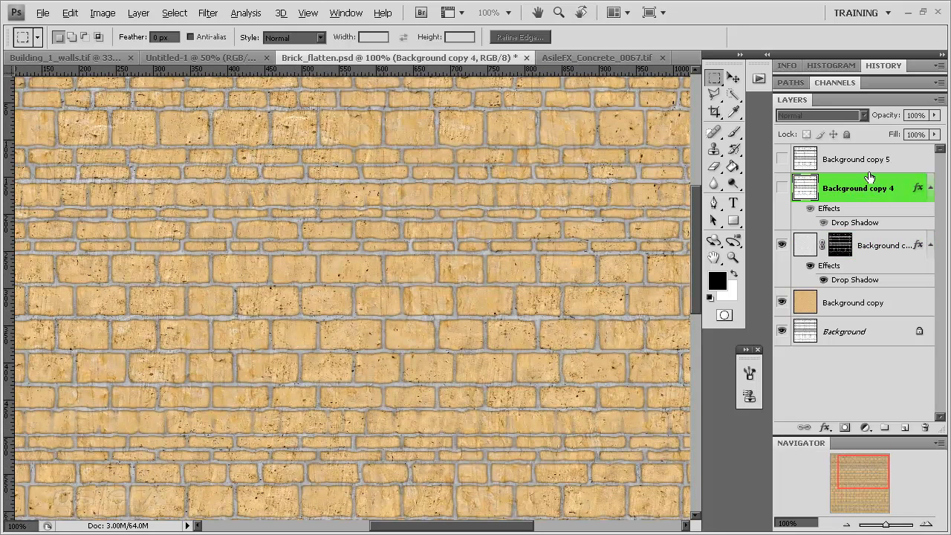
click(805, 253)
click(795, 115)
click(798, 131)
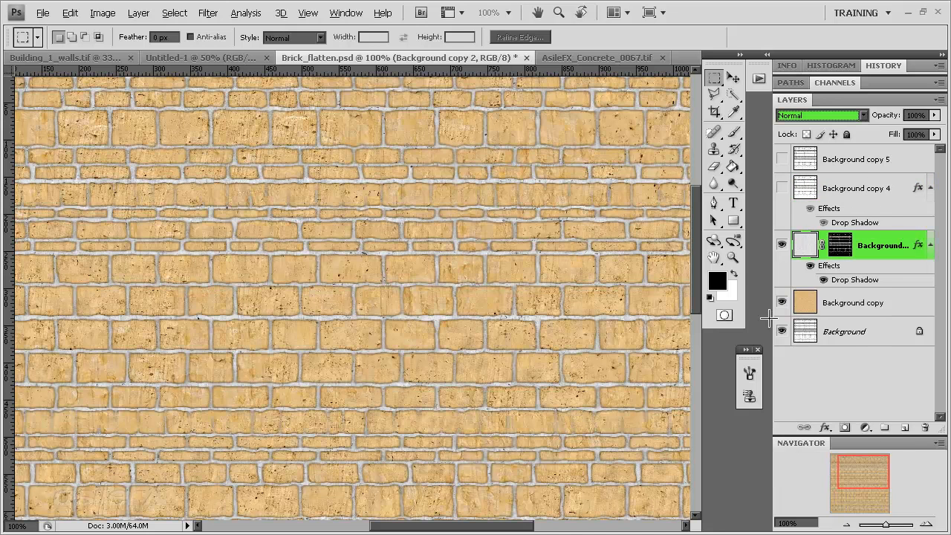
Try the Color Burn, Overlay, Soft Light and Hard Light blend modes on the masked Background copy 2 joint layer
drag(871, 478, 863, 474)
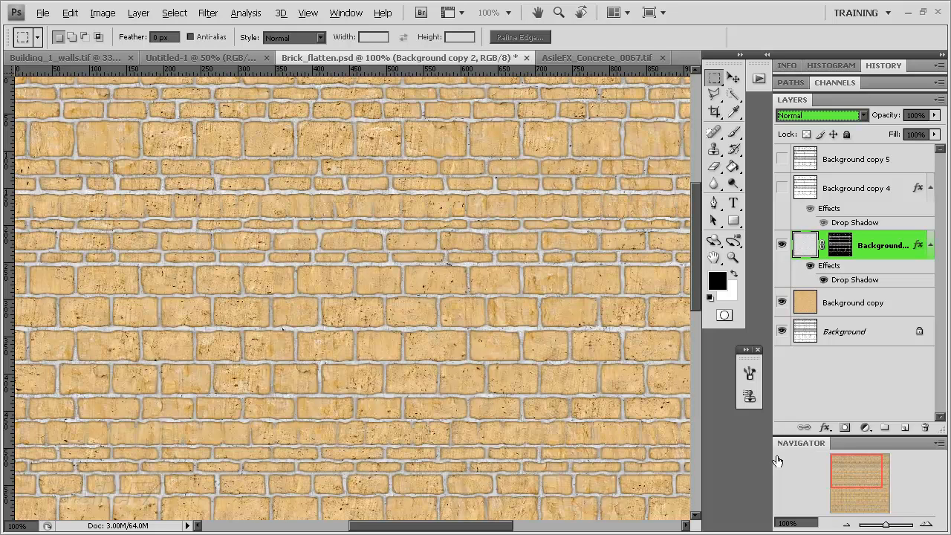
click(786, 115)
click(807, 187)
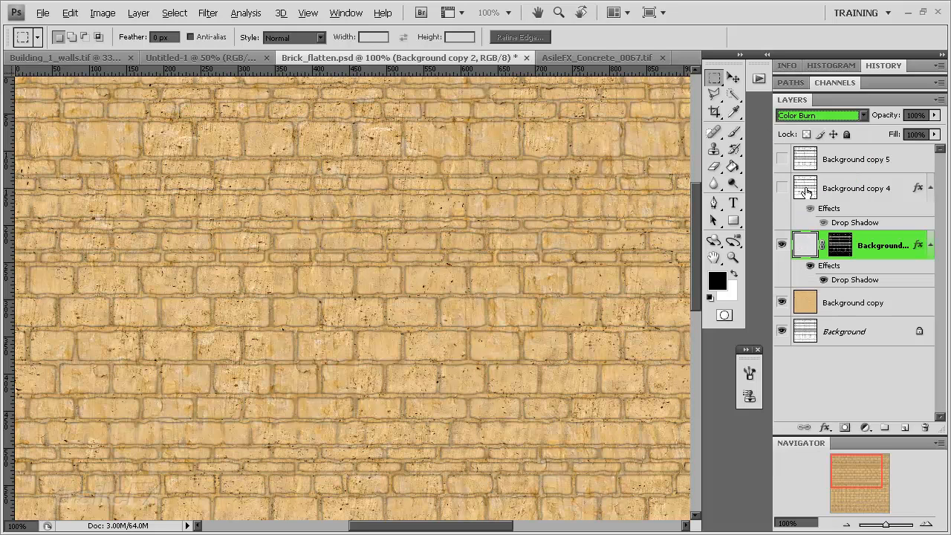
click(823, 116)
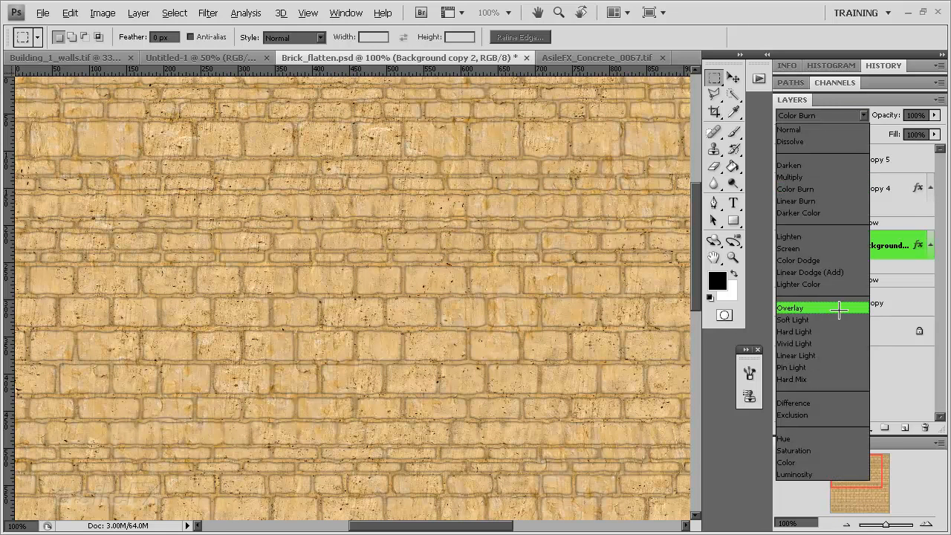
click(836, 308)
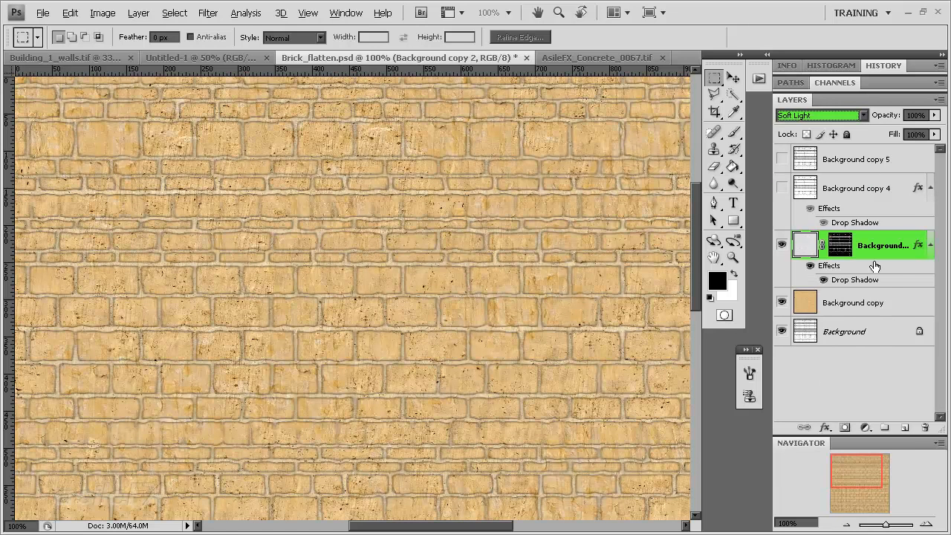
key(Down)
key(Down)
key(Down)
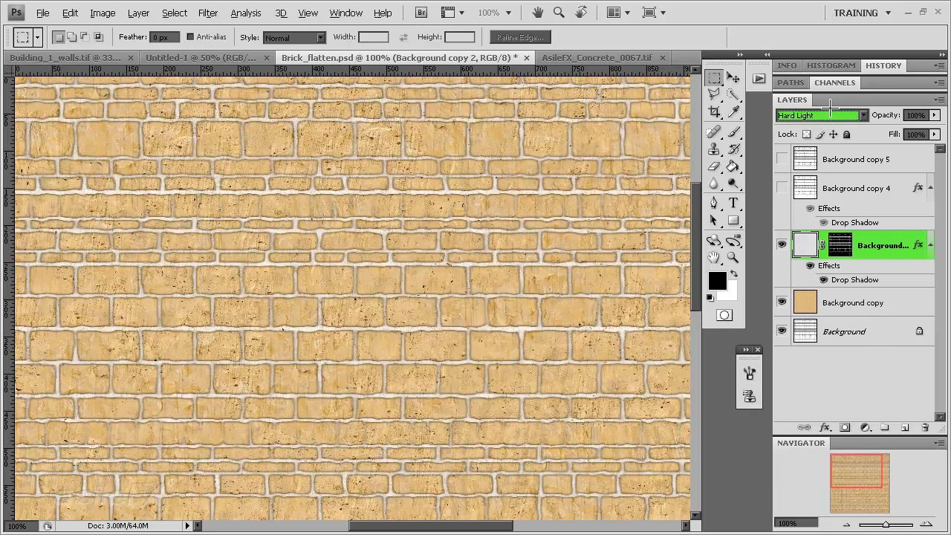
Try Linear Dodge (Add), Linear Burn and Multiply blending on Background copy 2, and return the layer to Normal
key(Up)
key(Up)
key(Up)
key(Up)
key(Up)
key(Up)
key(Up)
key(Up)
key(Up)
key(Up)
key(Up)
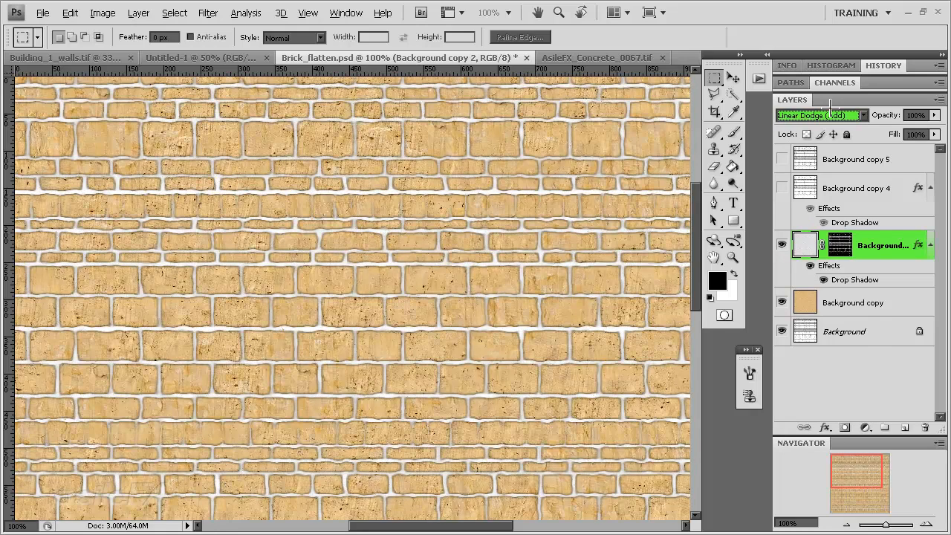
key(Down)
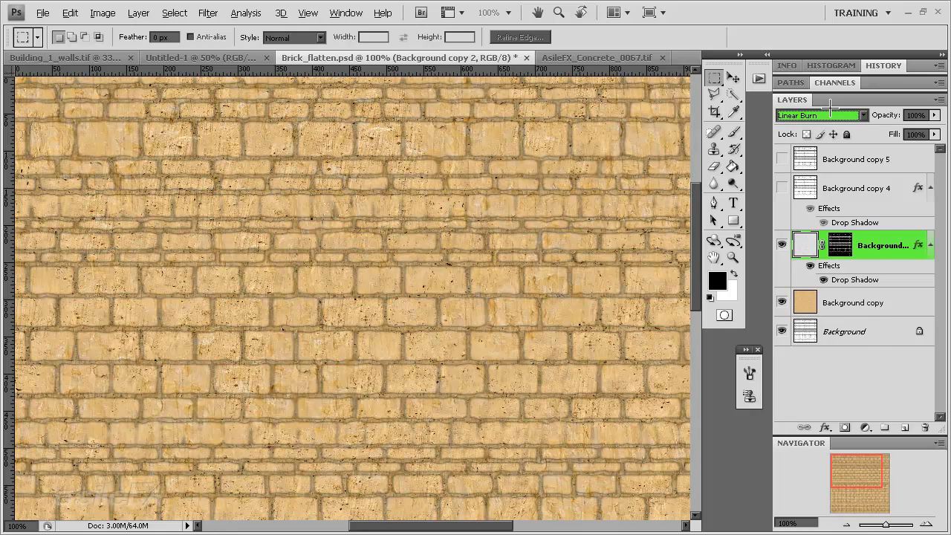
key(Up)
key(Up)
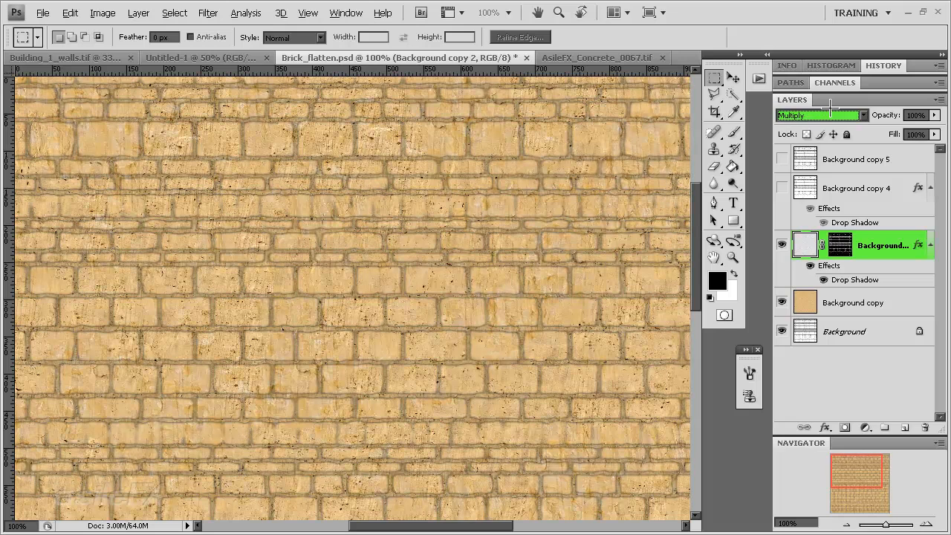
click(829, 113)
click(825, 128)
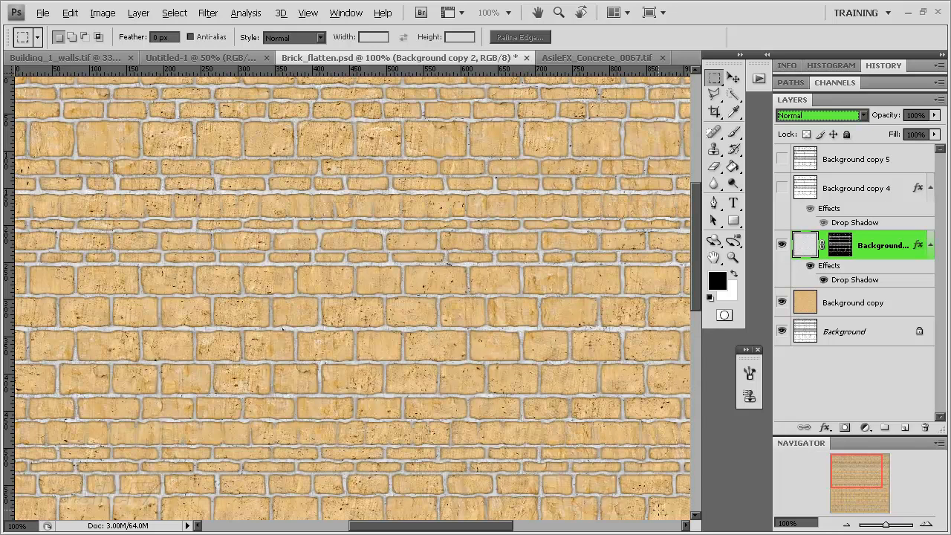
Show the Background copy 5 outline layer, duplicate it above itself, and hide the duplicate
click(845, 524)
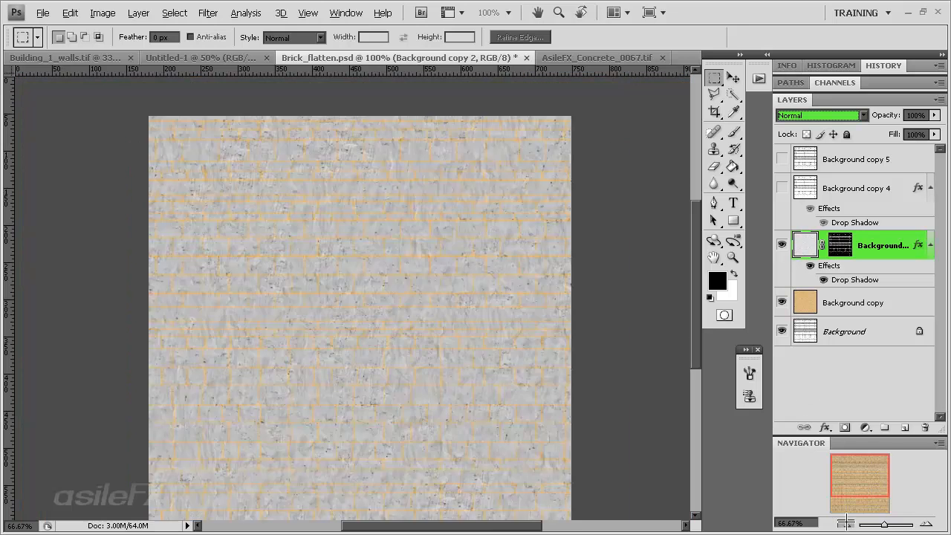
click(845, 523)
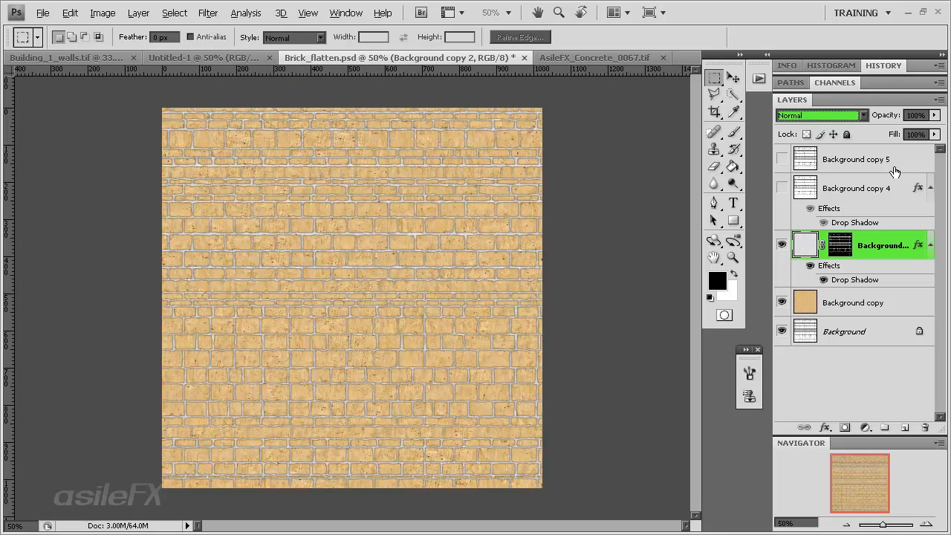
click(781, 188)
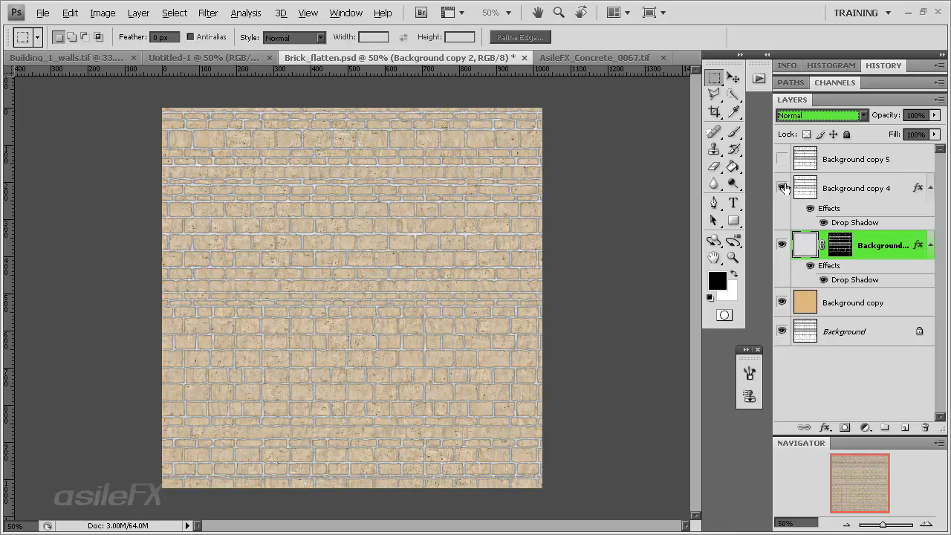
click(781, 188)
click(782, 159)
click(830, 163)
drag(832, 164, 894, 428)
click(782, 159)
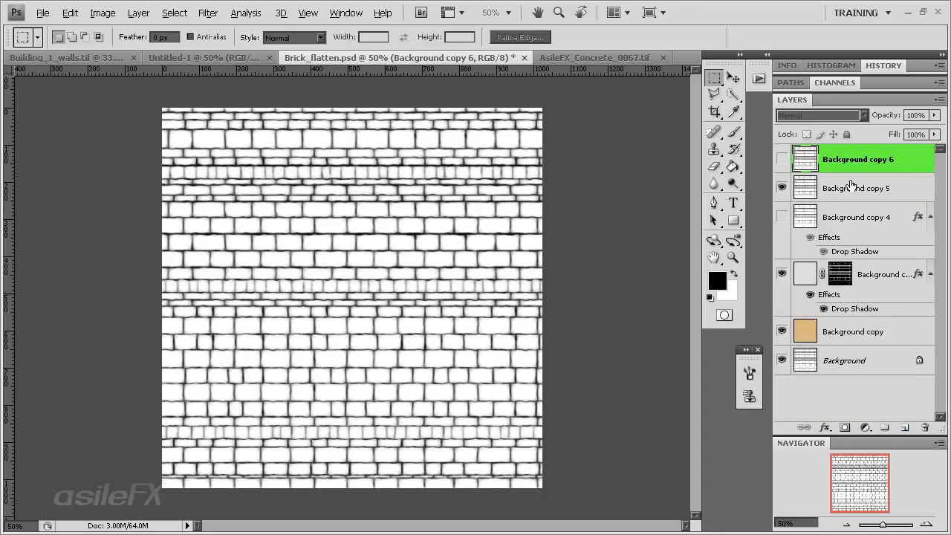
Try to thicken the joint lines of Background copy 5 with Levels, raising the black input level and shifting the midtones
click(847, 188)
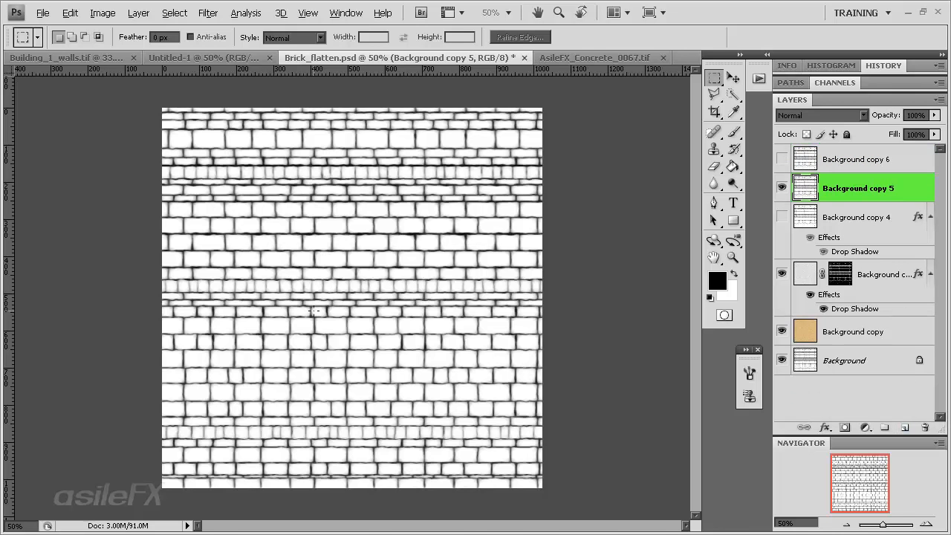
key(ctrl+plus)
key(ctrl+plus)
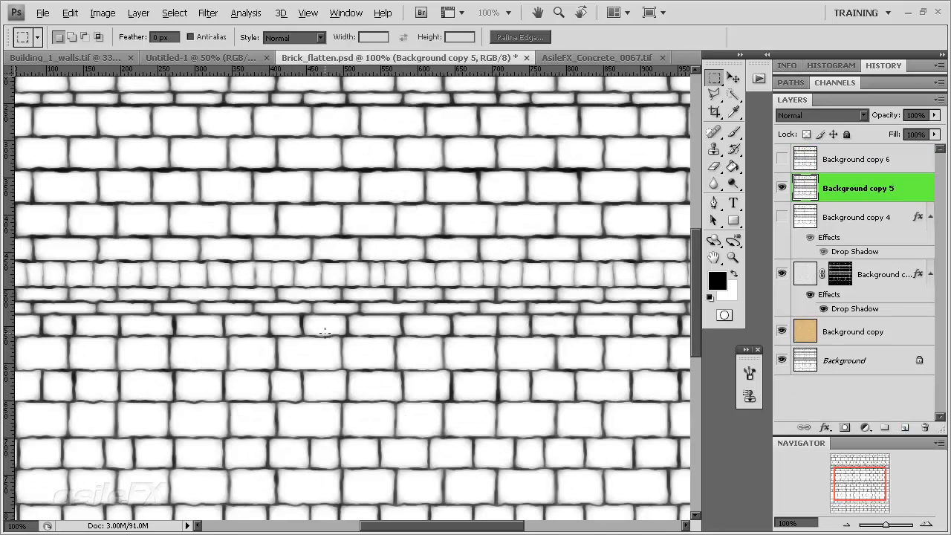
key(ctrl+l)
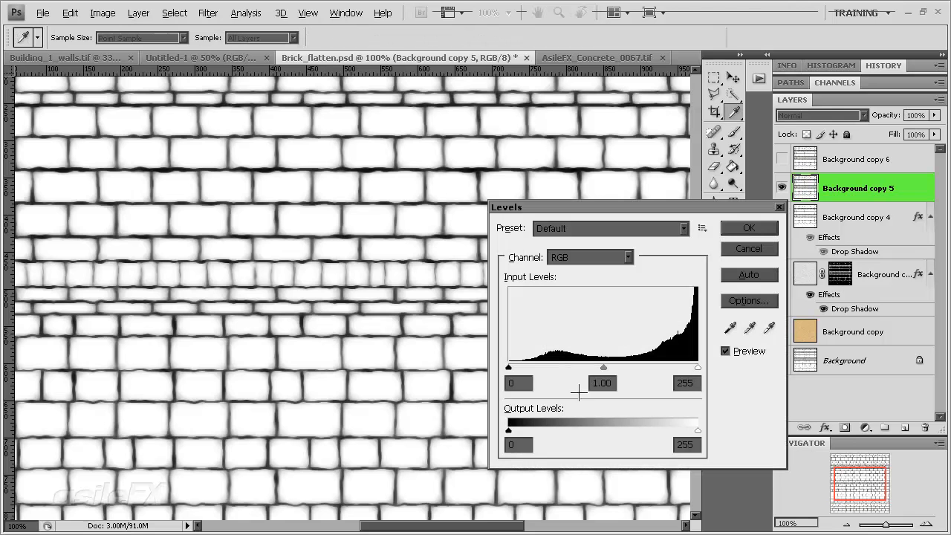
drag(603, 369, 698, 368)
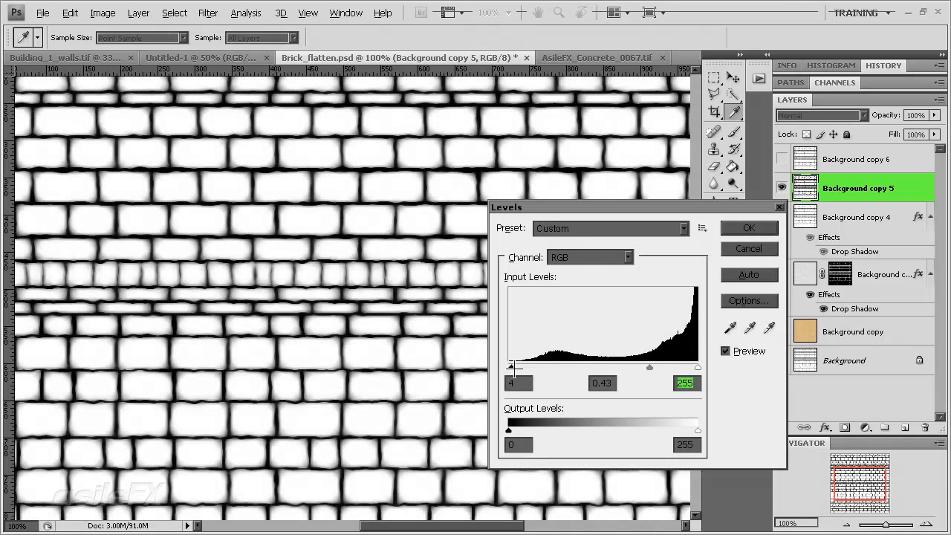
drag(508, 368, 604, 367)
drag(671, 367, 691, 367)
drag(604, 367, 693, 367)
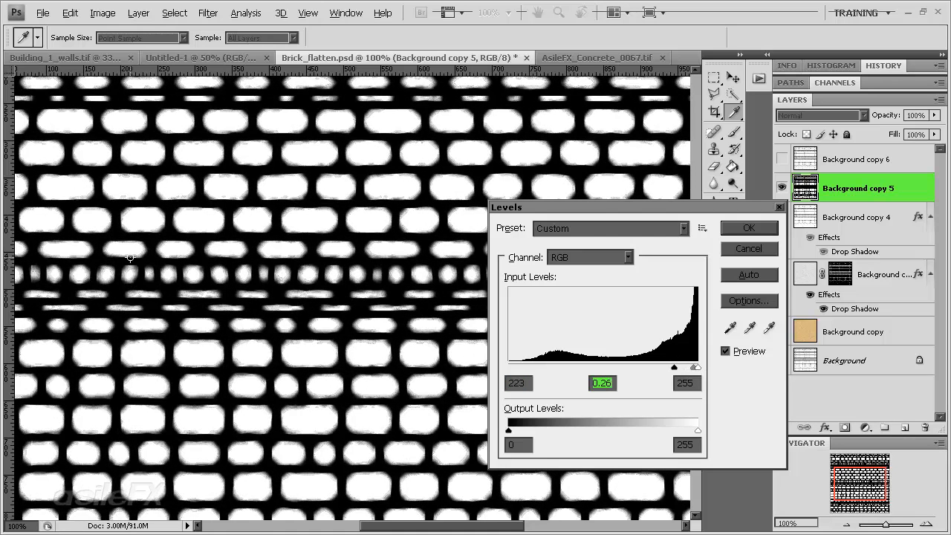
drag(692, 366, 668, 366)
click(680, 365)
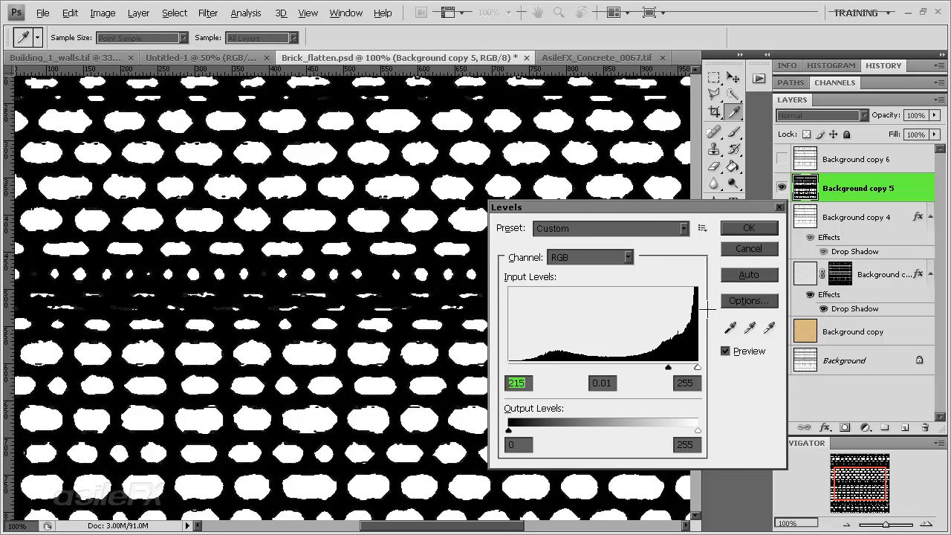
click(748, 248)
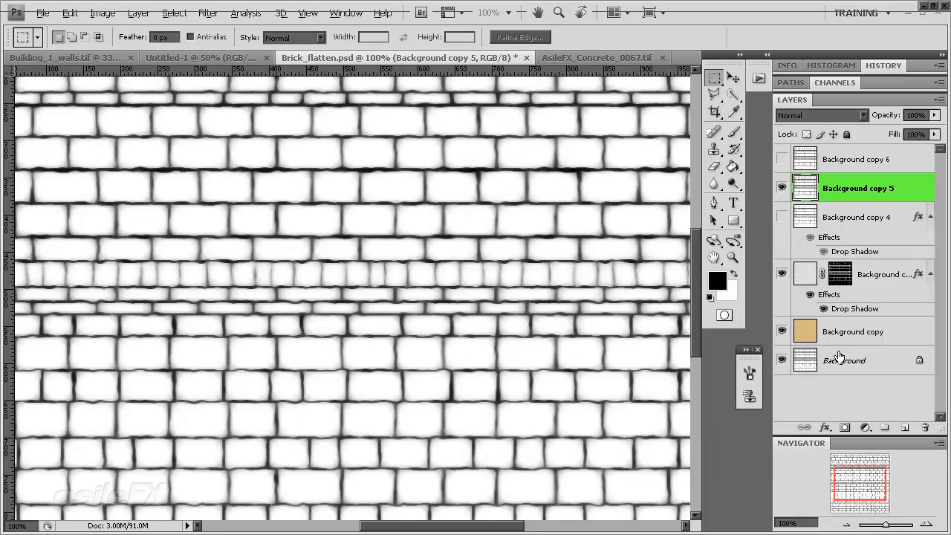
Duplicate the sharp-edged Background layer, place the copy directly above Background copy 5, and hide Background copy 5
click(847, 357)
drag(883, 356, 838, 177)
click(782, 216)
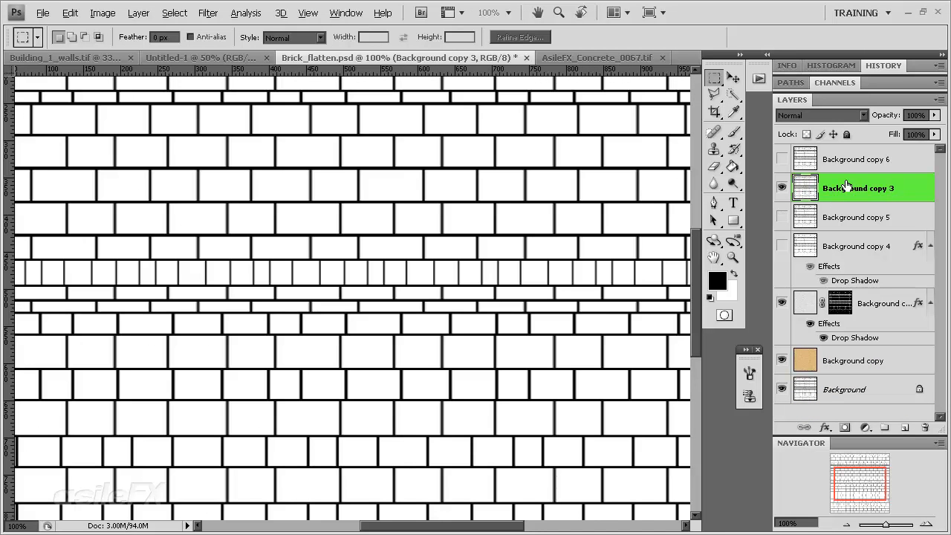
Compare the straight joint outlines of Background copy 3 with the wavy ones of Background copy 5
click(781, 216)
click(781, 188)
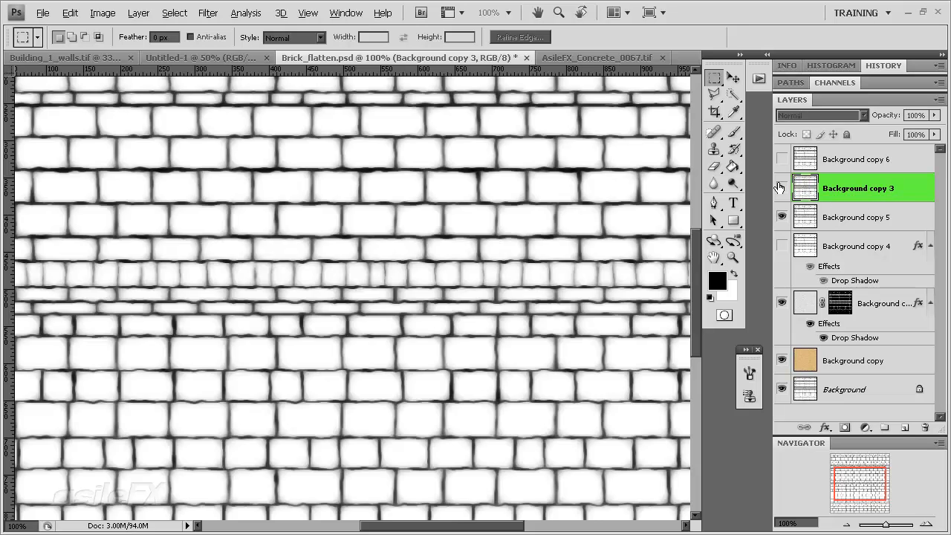
click(781, 187)
click(781, 187)
click(780, 187)
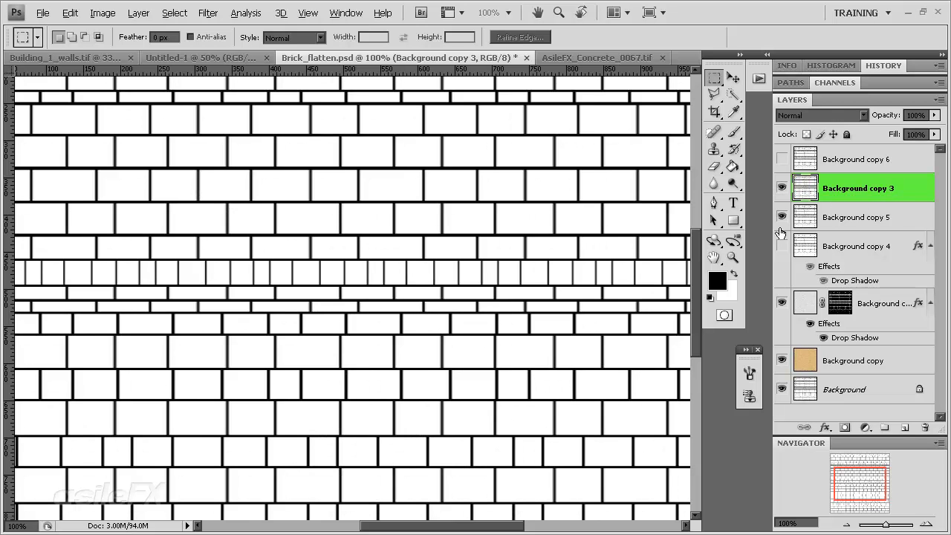
click(781, 216)
click(781, 187)
click(781, 188)
key(ctrl+l)
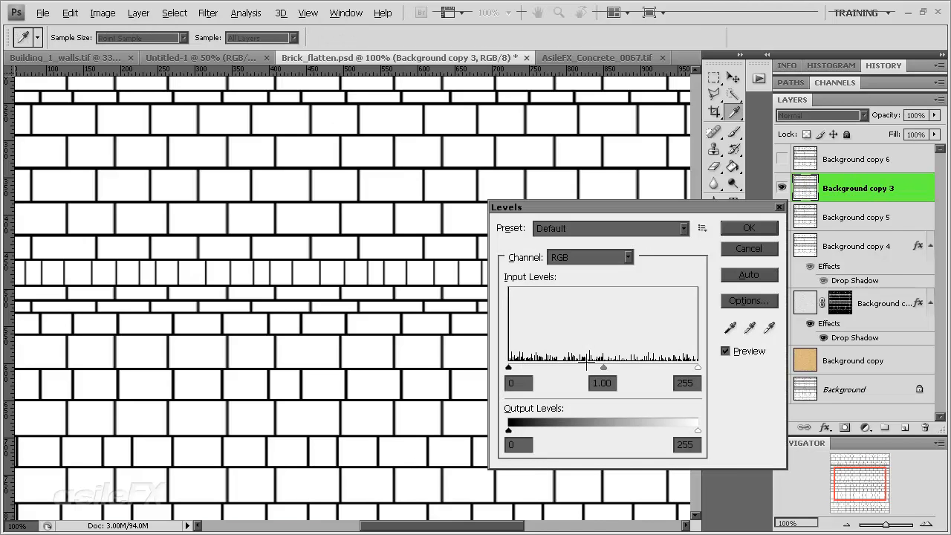
drag(620, 367, 697, 367)
click(748, 248)
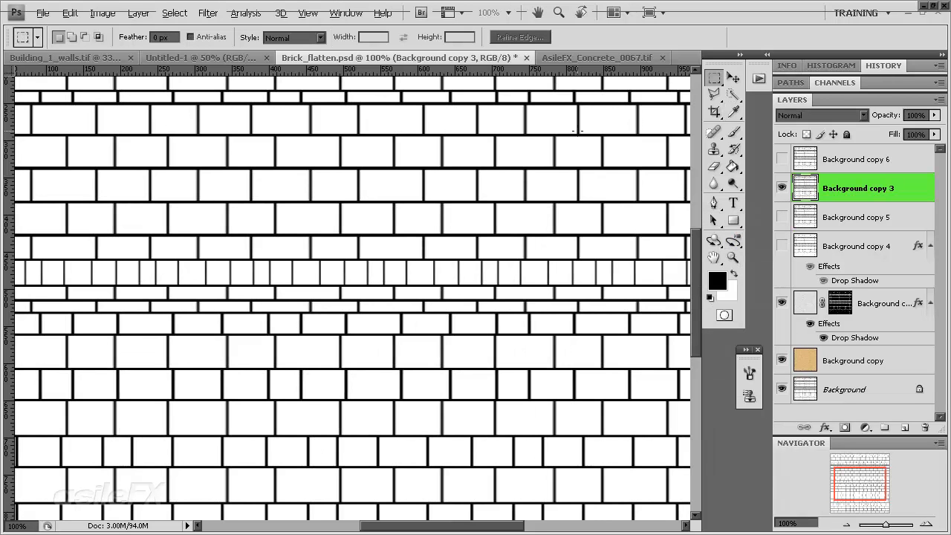
Apply the Glass filter to Background copy 3 with Distortion 2, Smoothness 6, Frosted texture and 106% scaling
click(208, 13)
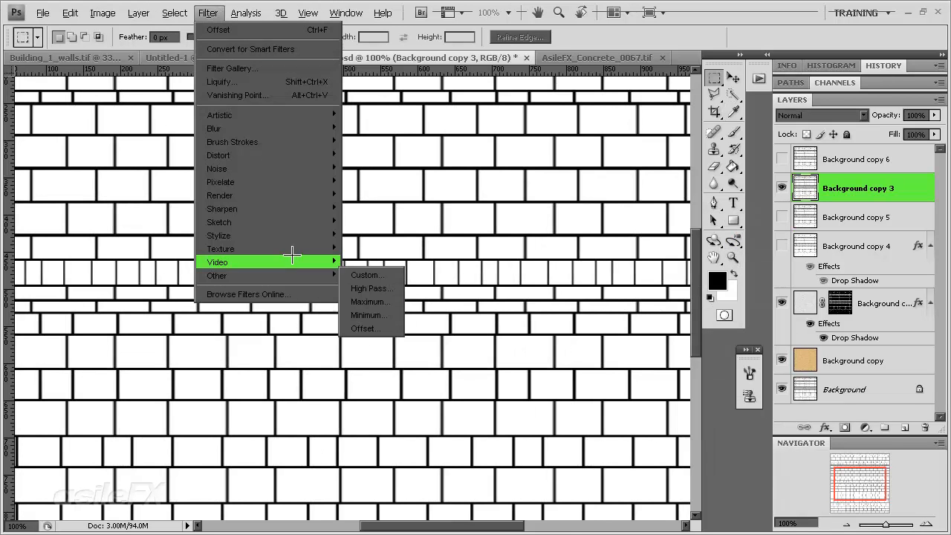
mouse_move(293, 250)
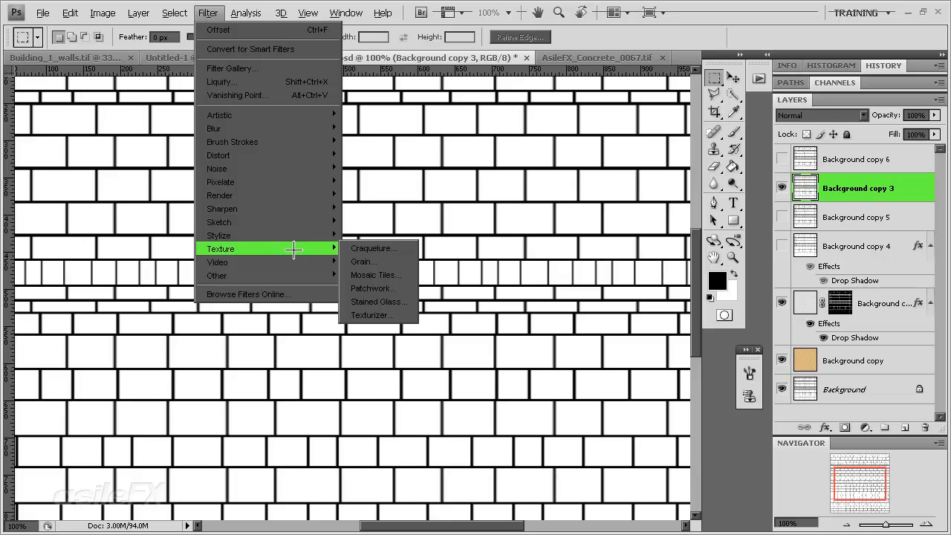
click(372, 315)
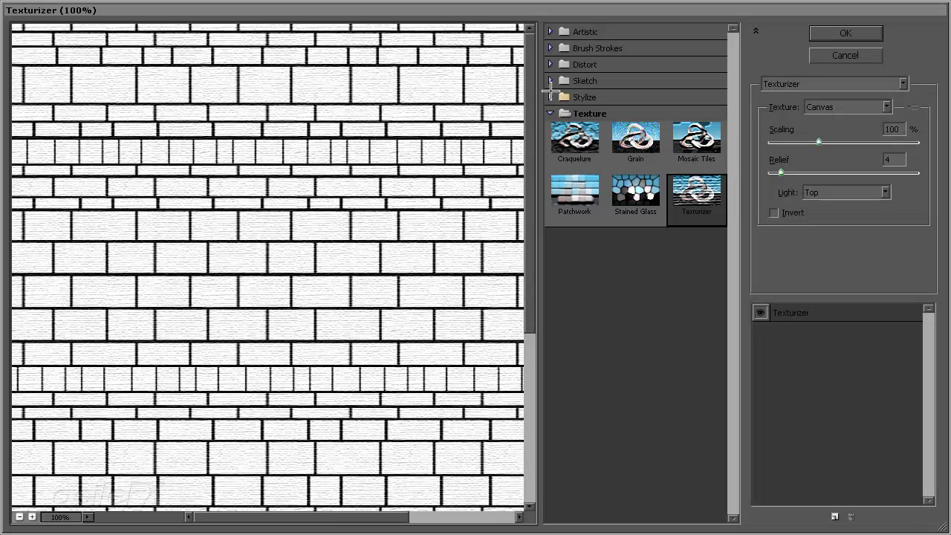
click(550, 97)
click(556, 66)
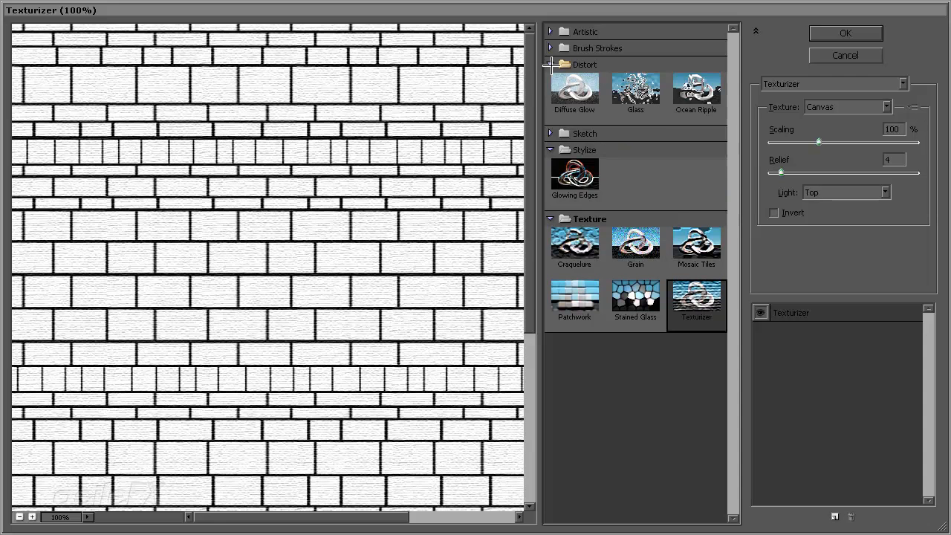
click(636, 90)
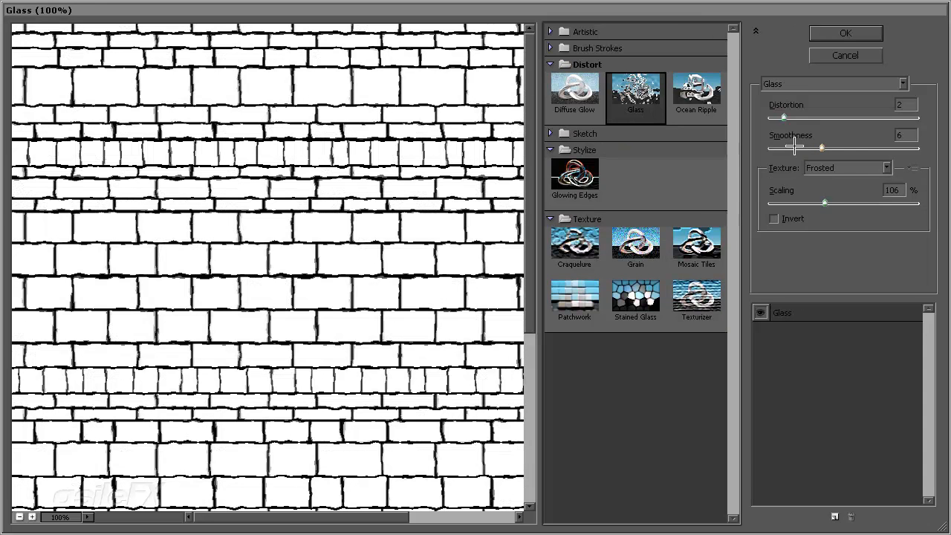
click(845, 33)
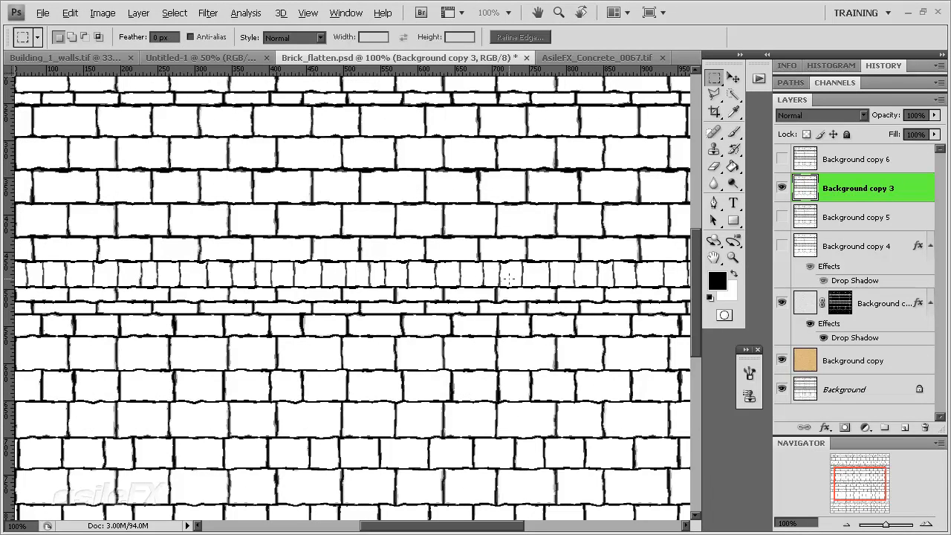
Try to thicken the distorted joint lines of Background copy 3 with Levels, using black input 123 and midtone 0.05
key(ctrl+l)
drag(605, 367, 653, 368)
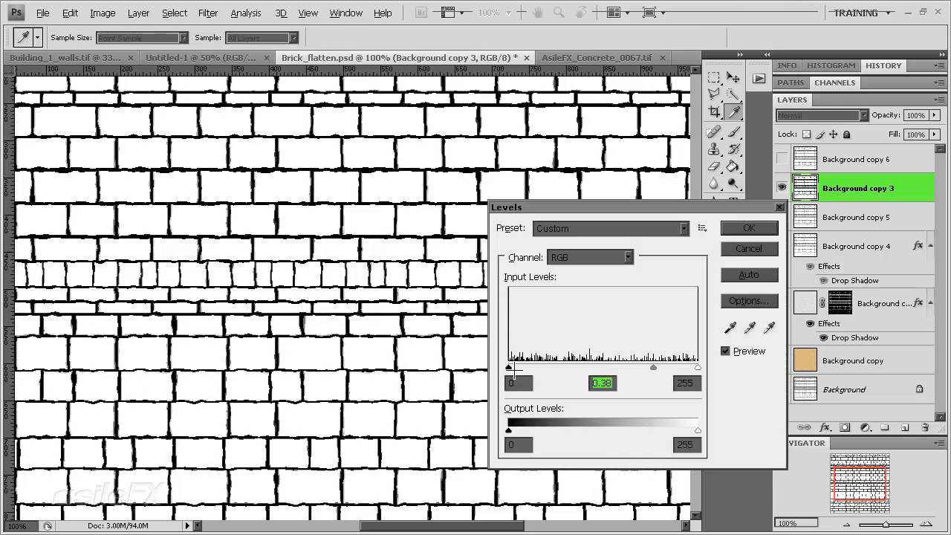
drag(509, 367, 599, 367)
drag(676, 367, 694, 367)
click(747, 251)
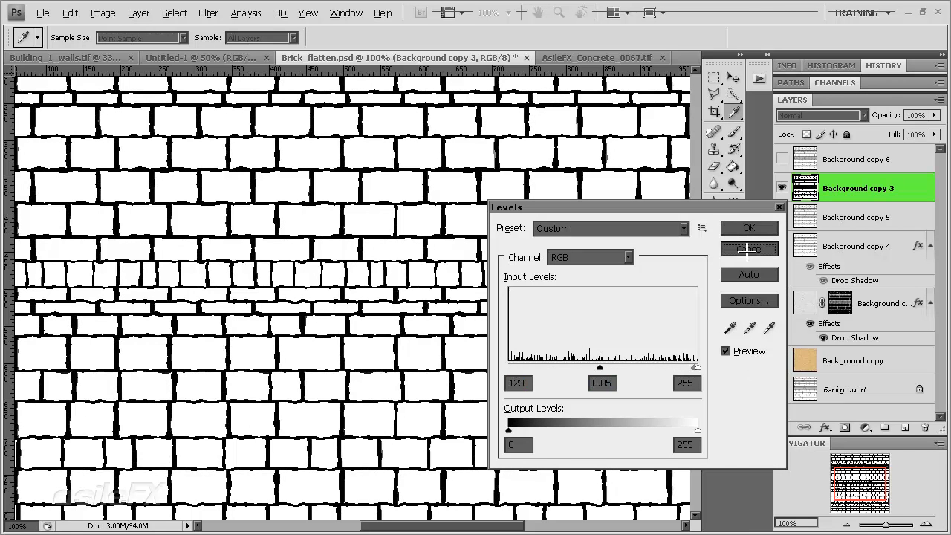
Apply a Surface Blur to Background copy 3 with a radius of 3 pixels and a threshold of 128 levels
key(m)
click(208, 13)
mouse_move(245, 127)
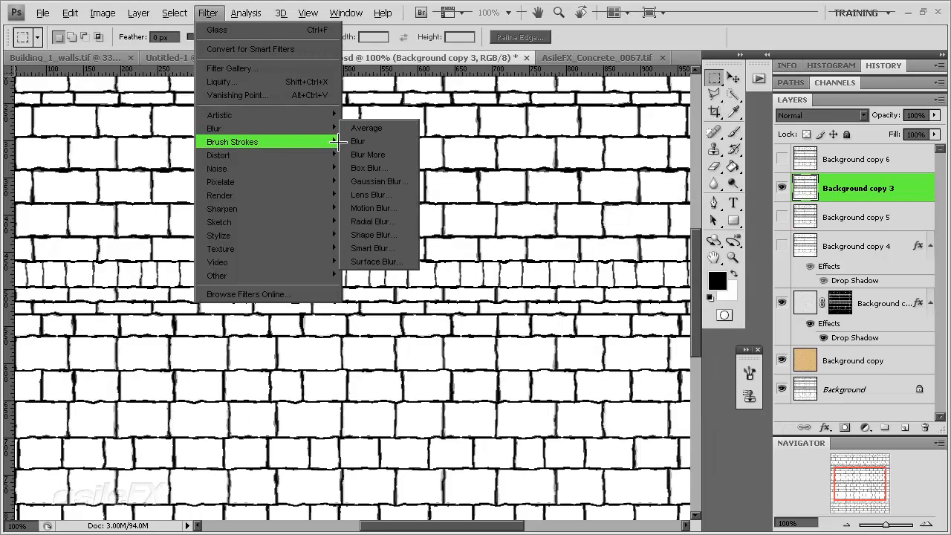
click(376, 262)
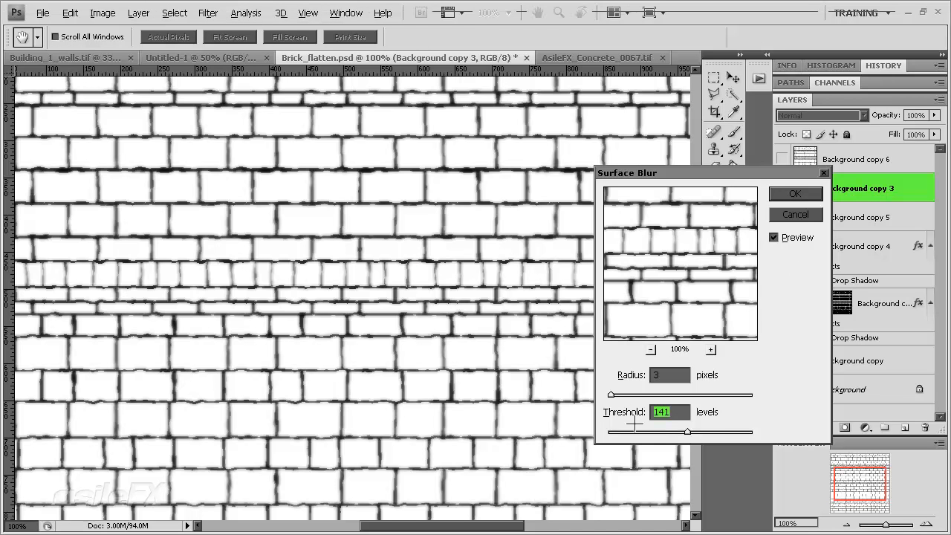
mouse_move(680, 434)
mouse_down()
mouse_move(654, 433)
mouse_move(768, 433)
mouse_move(601, 434)
mouse_move(708, 431)
mouse_move(647, 432)
mouse_move(702, 432)
mouse_move(670, 432)
mouse_move(680, 431)
mouse_up()
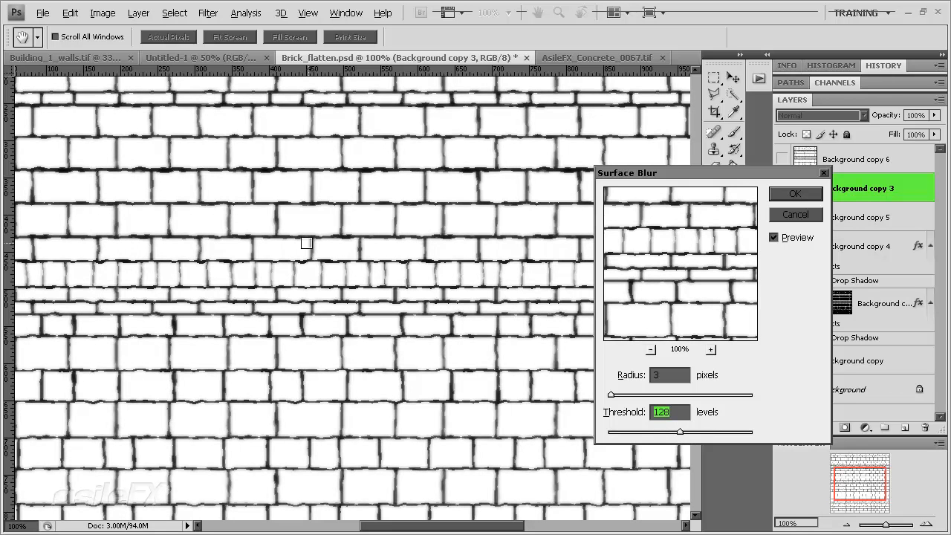
click(794, 193)
Thicken the blurred joint lines of Background copy 3 into solid black with Levels by darkening the midtones and raising the black input
key(ctrl+l)
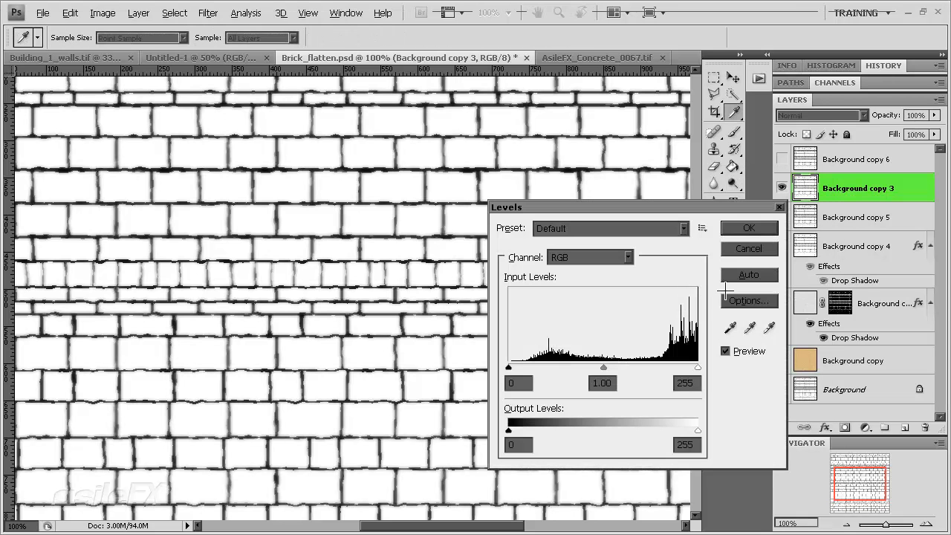
drag(509, 367, 687, 367)
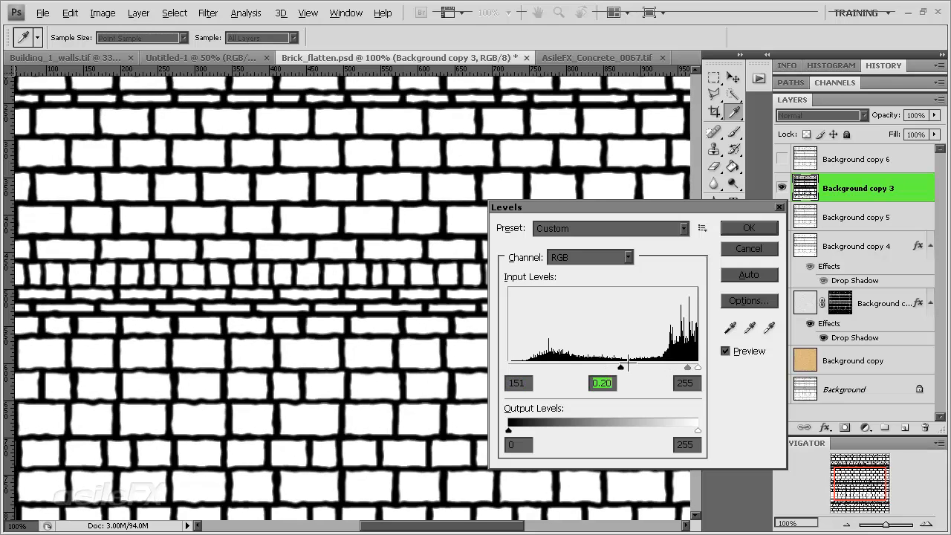
drag(621, 367, 687, 367)
key(Return)
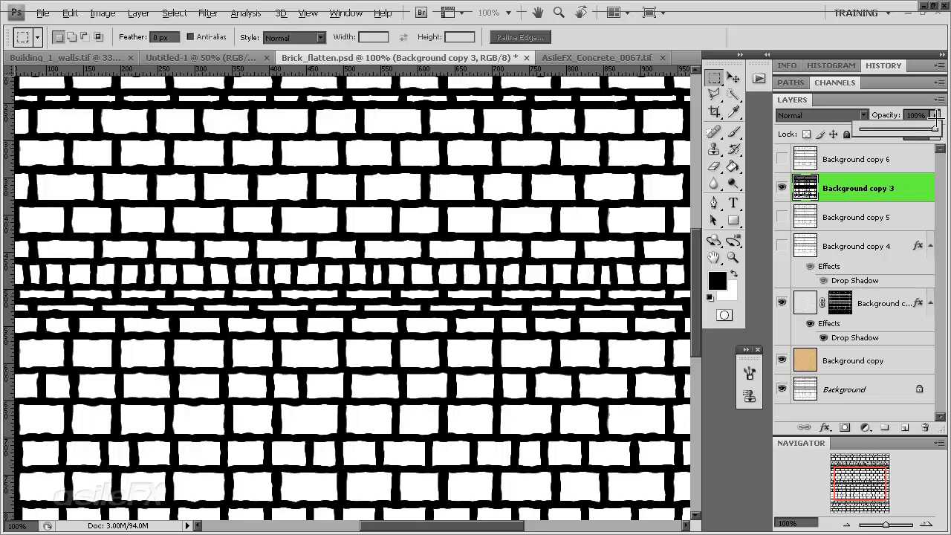
Blend Background copy 3 over the wall at 16% opacity, trying Multiply and settling on Linear Burn
click(854, 116)
click(835, 177)
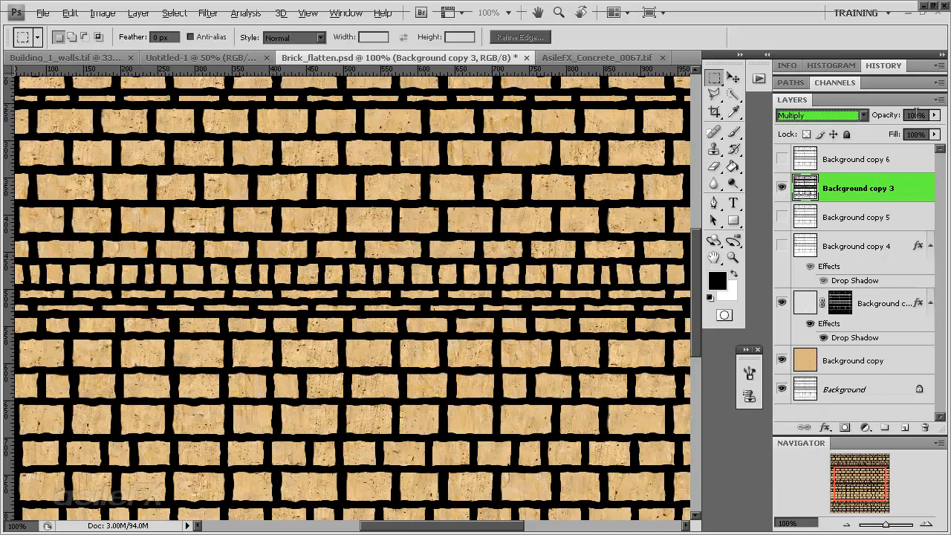
drag(934, 115, 905, 129)
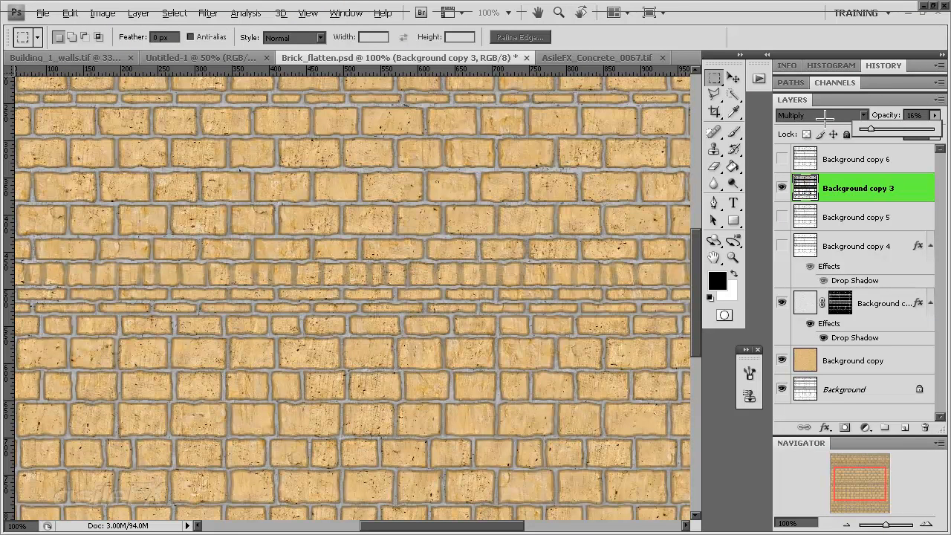
click(819, 116)
click(823, 201)
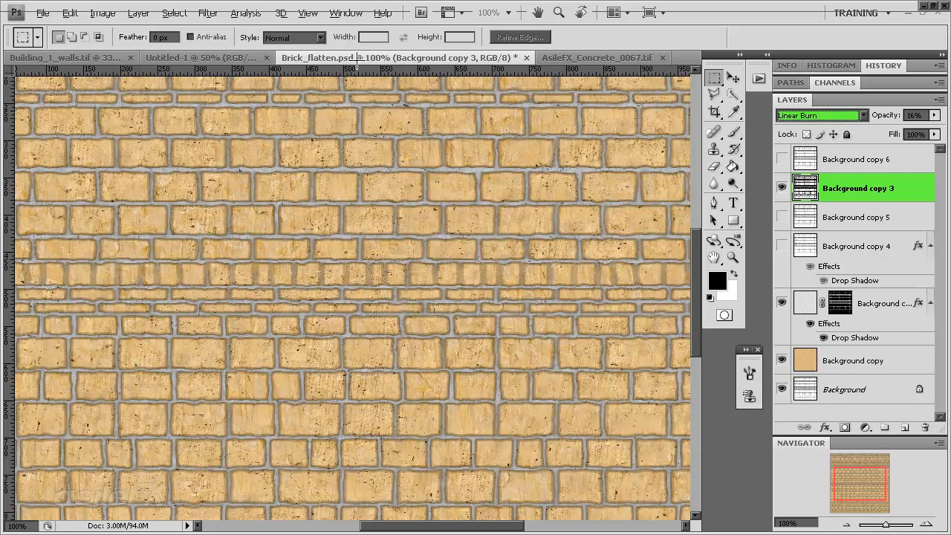
click(208, 12)
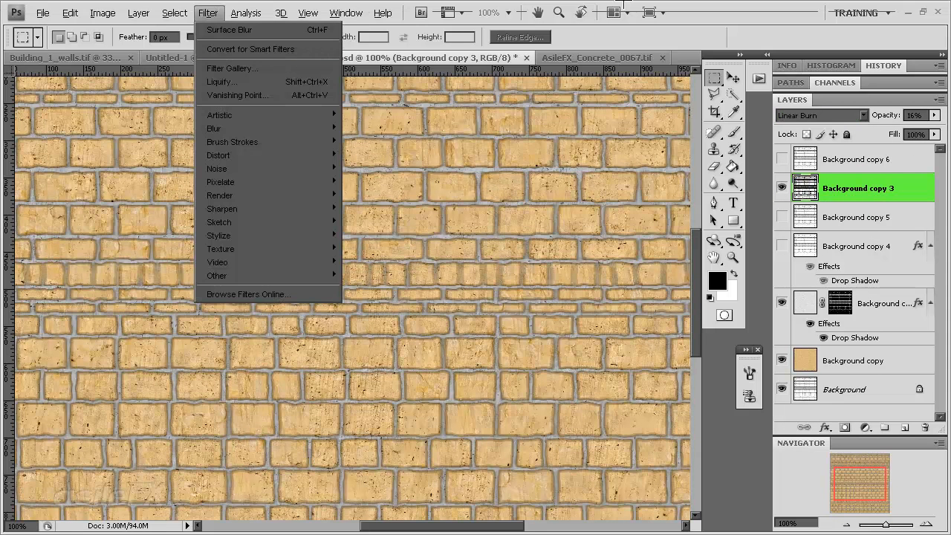
click(604, 58)
key(ctrl+l)
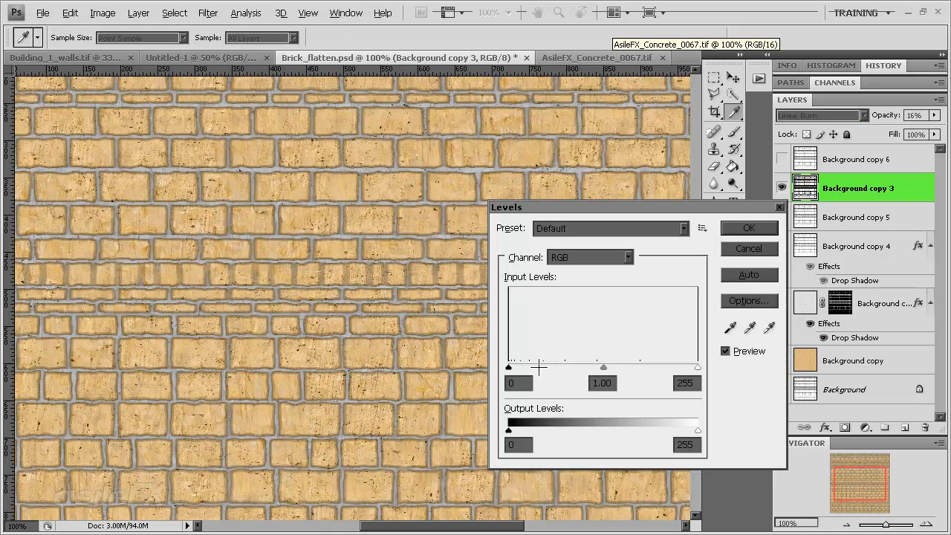
drag(509, 367, 704, 366)
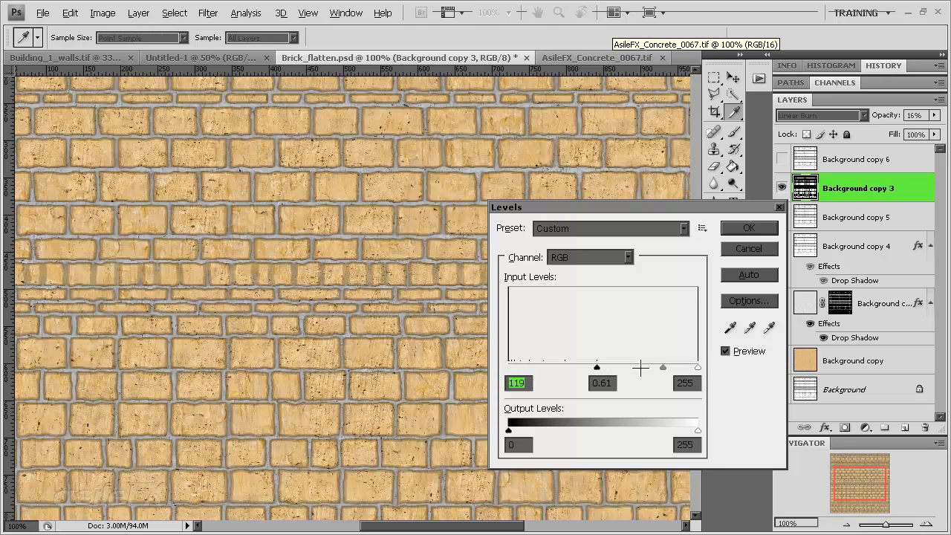
drag(641, 368, 711, 362)
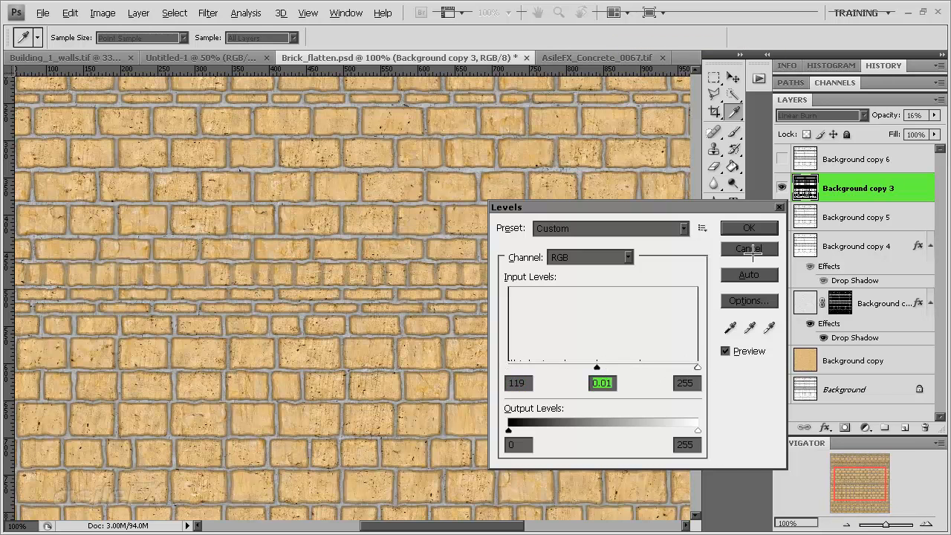
click(749, 249)
Return Background copy 3 to Normal blending at 100% opacity and hide the layer
click(818, 115)
click(806, 95)
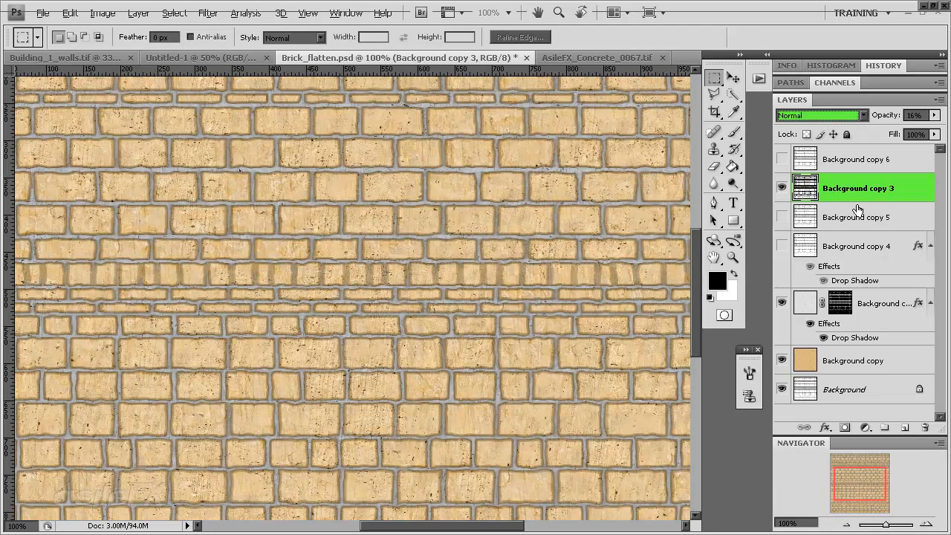
click(934, 115)
drag(875, 128, 937, 129)
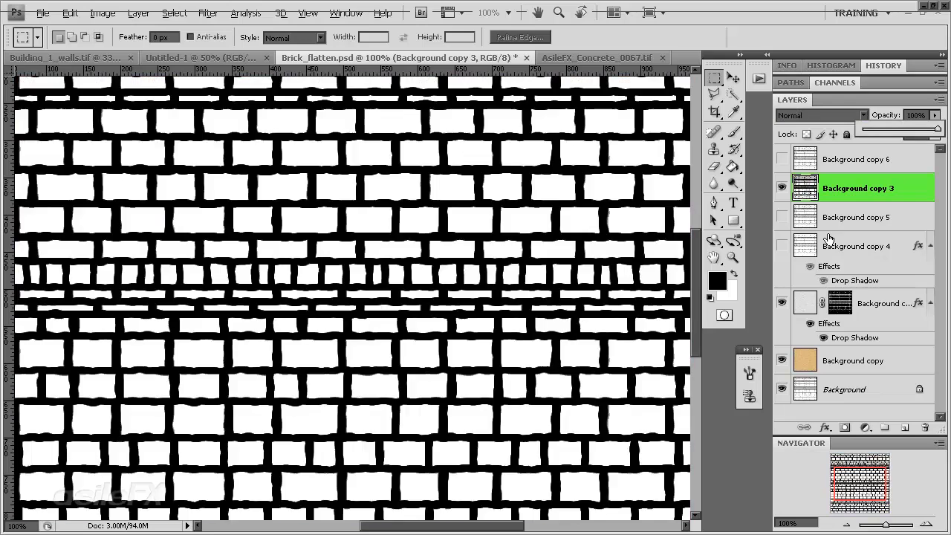
click(782, 187)
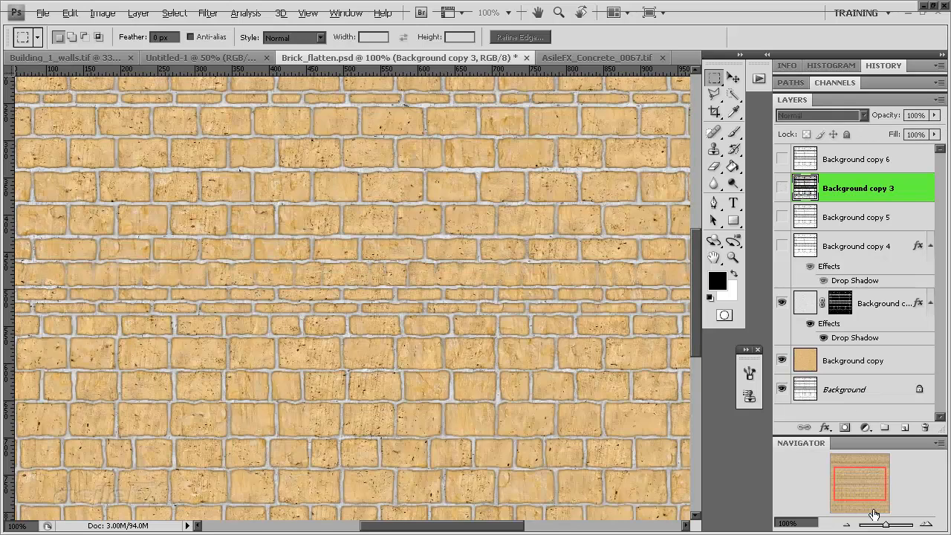
Set the blend mode of the masked joint layer Background copy 2 to Saturation, keeping its opacity at 100%
click(846, 525)
drag(883, 507, 874, 503)
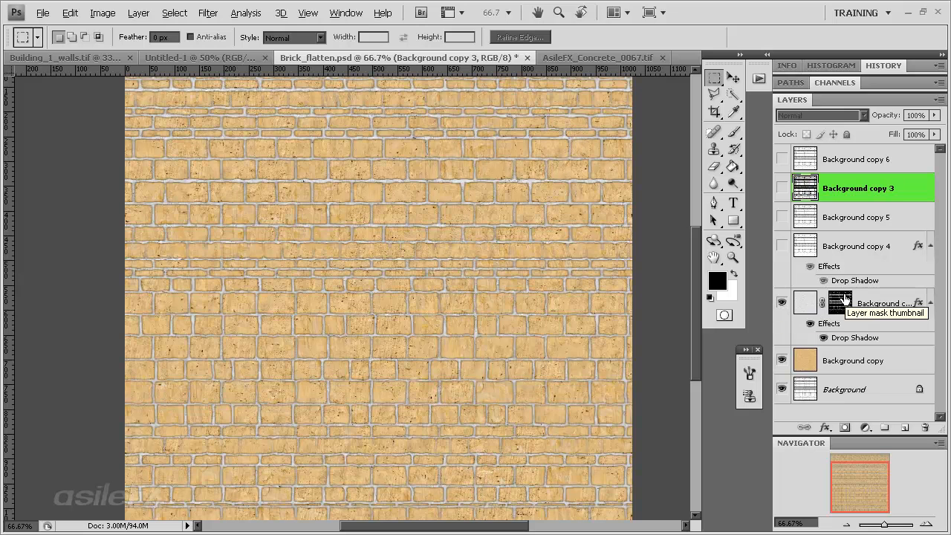
click(804, 302)
click(811, 115)
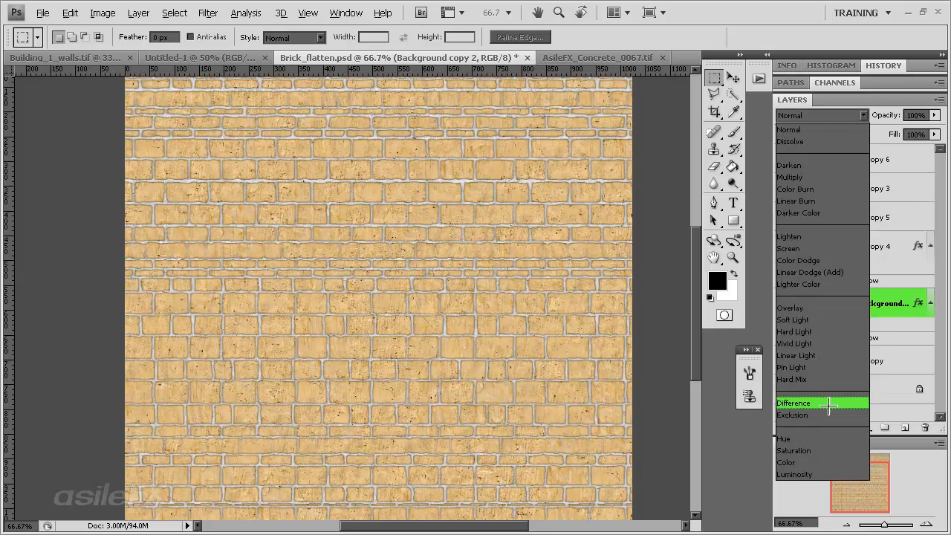
click(821, 450)
click(934, 114)
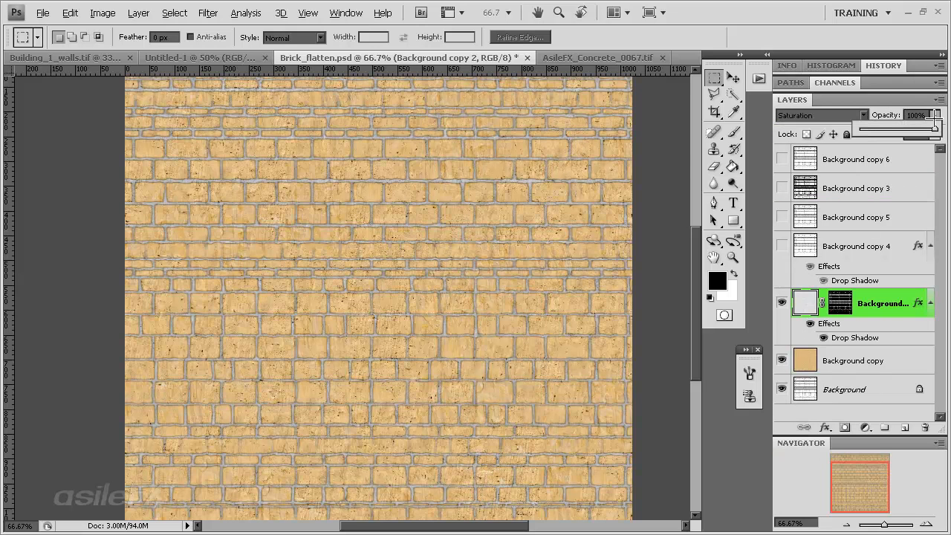
mouse_move(930, 129)
mouse_down()
mouse_move(864, 130)
mouse_move(935, 129)
mouse_up()
double_click(891, 101)
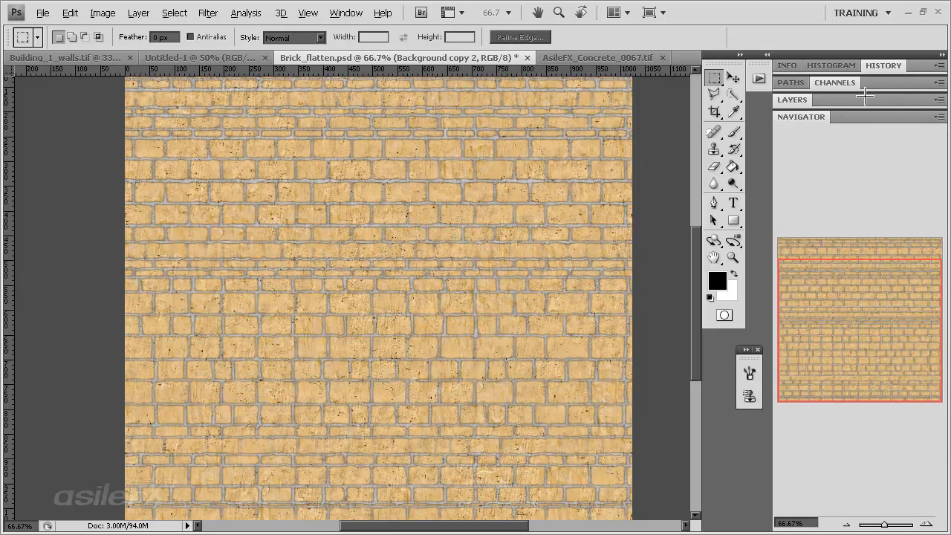
double_click(866, 97)
Lower the fill of the Background copy 2 joint layer to 56%
click(934, 134)
drag(930, 147, 901, 148)
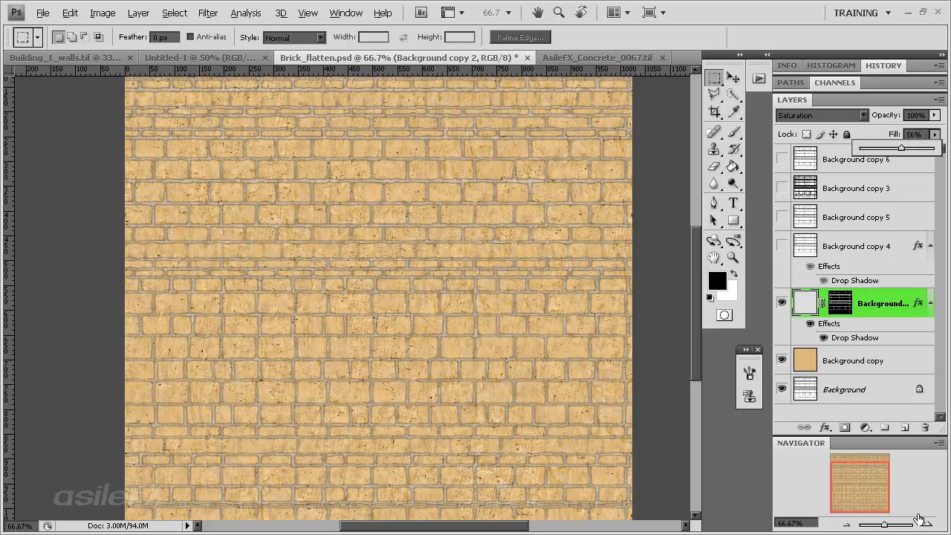
click(927, 524)
click(926, 523)
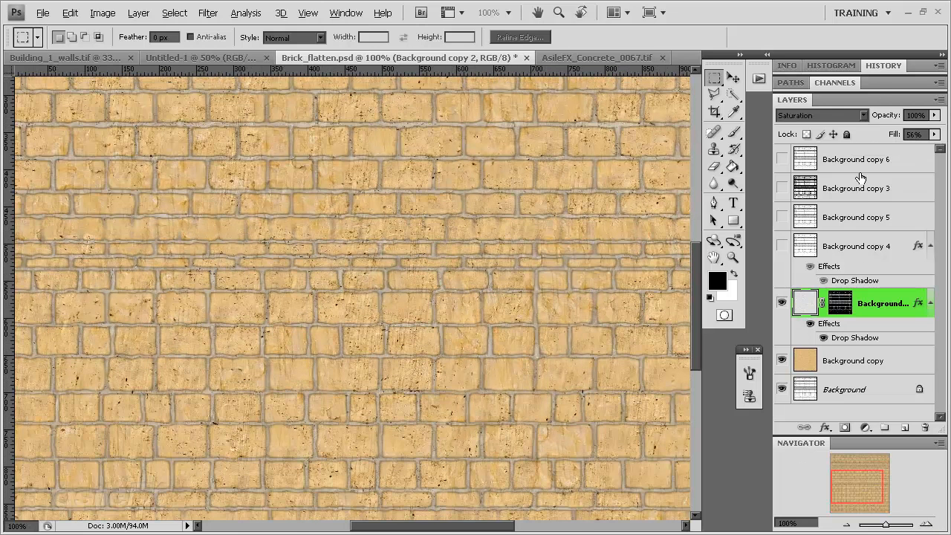
click(935, 134)
drag(904, 148, 882, 147)
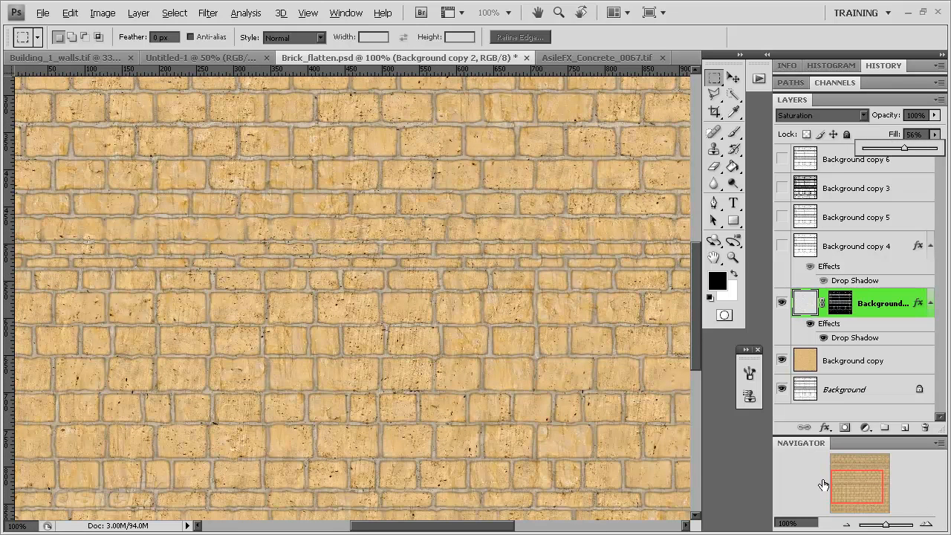
Try a reduced opacity of about 63% on Background copy 2, and return it to 100%
click(845, 524)
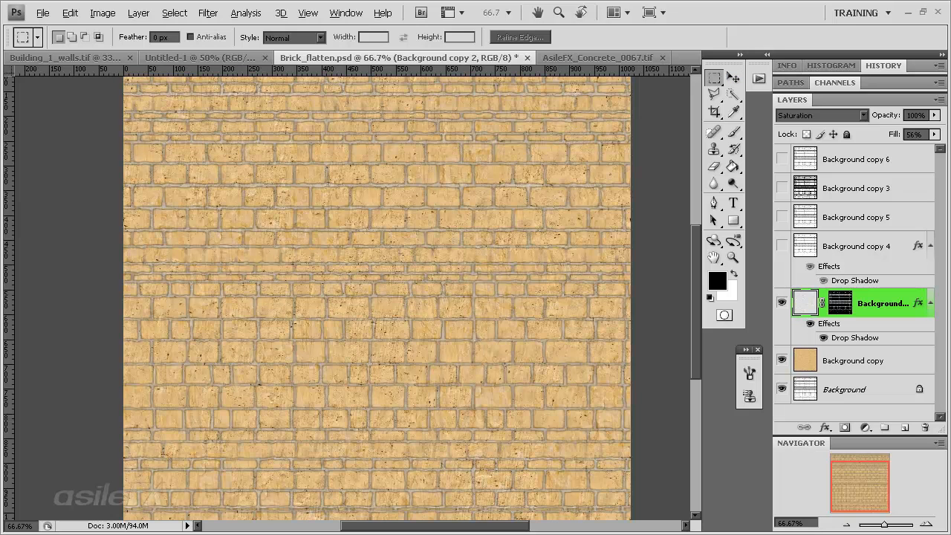
click(934, 114)
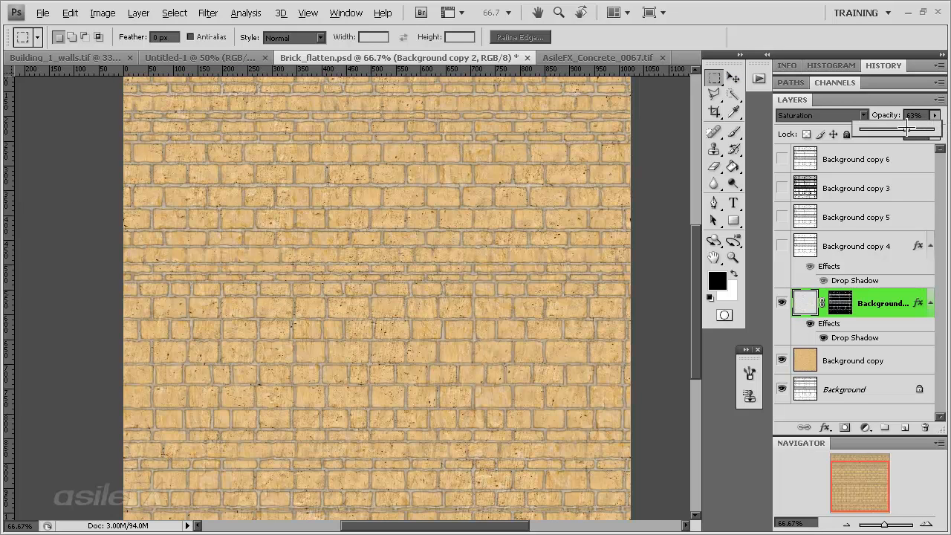
drag(933, 128, 935, 128)
Start a Vibrance adjustment on the tan concrete layer Background copy, trying vibrance +71 with saturation around -45
click(844, 523)
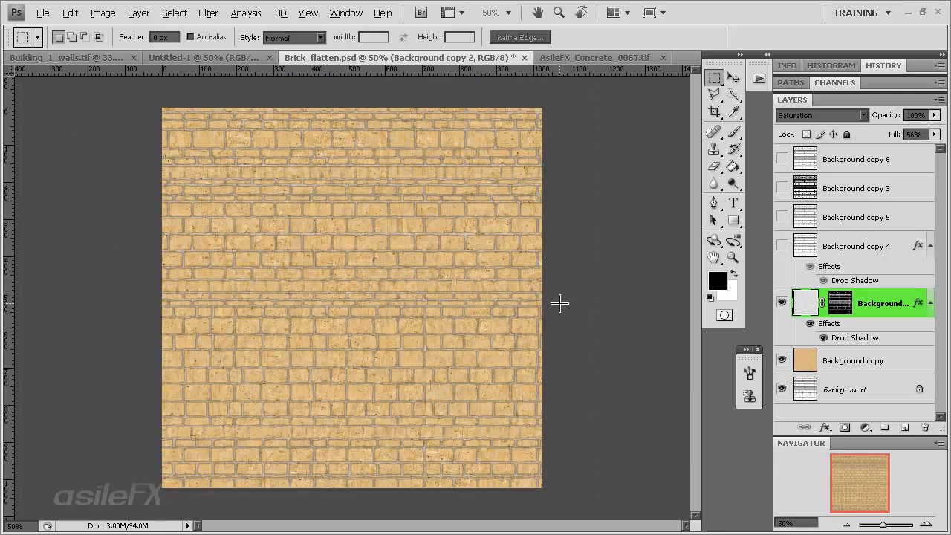
click(865, 361)
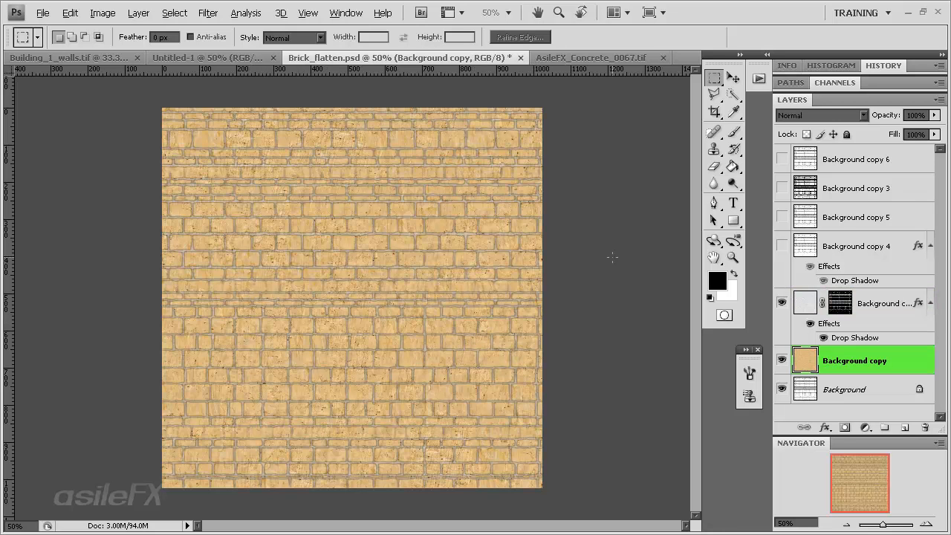
click(782, 359)
click(782, 358)
click(103, 13)
mouse_move(122, 54)
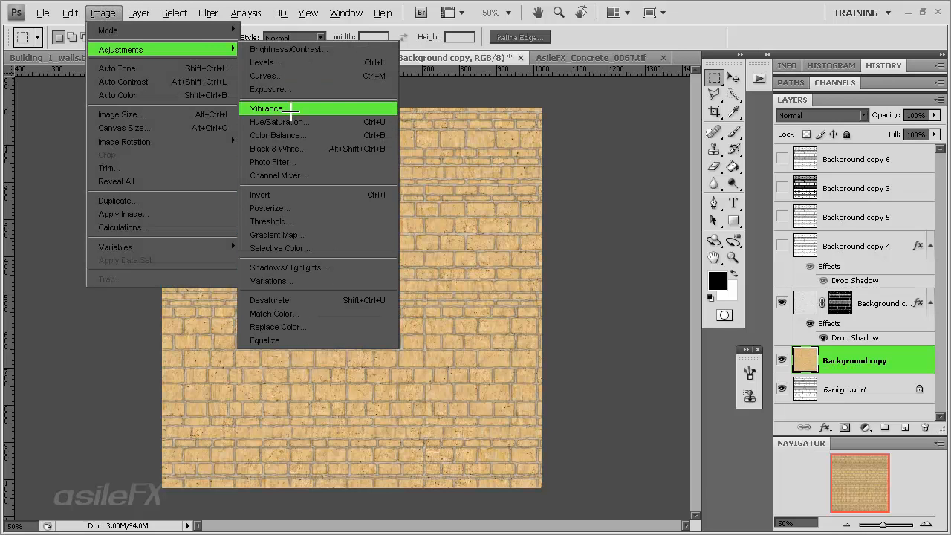
click(292, 109)
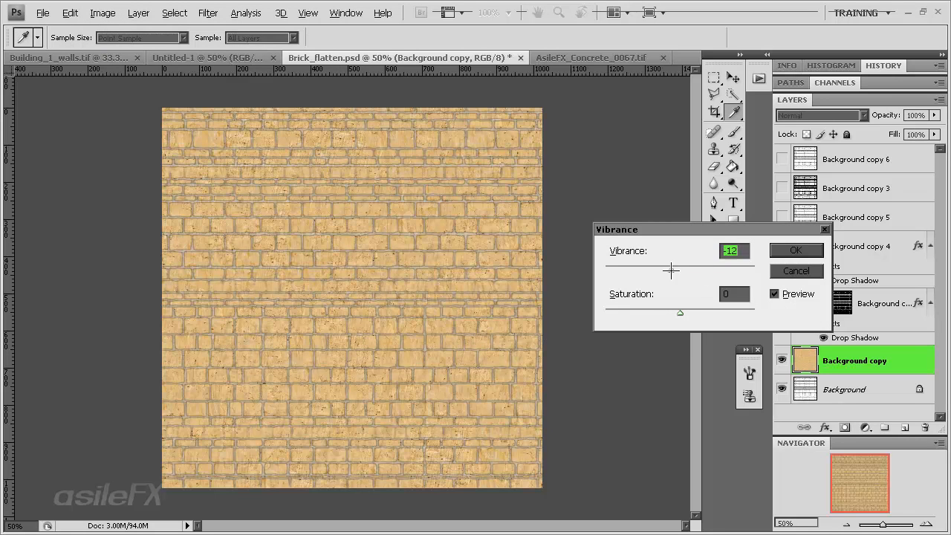
drag(678, 270, 618, 270)
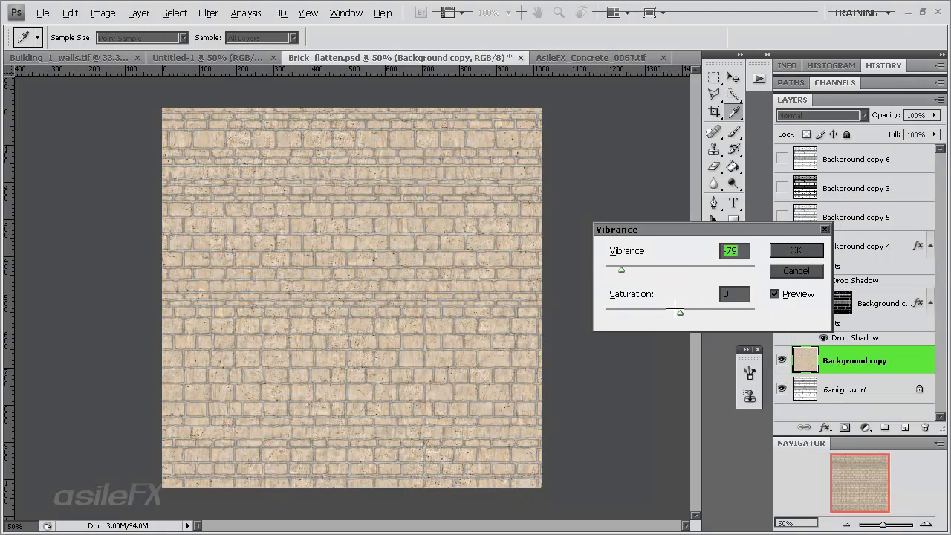
drag(676, 310, 638, 309)
drag(623, 270, 732, 270)
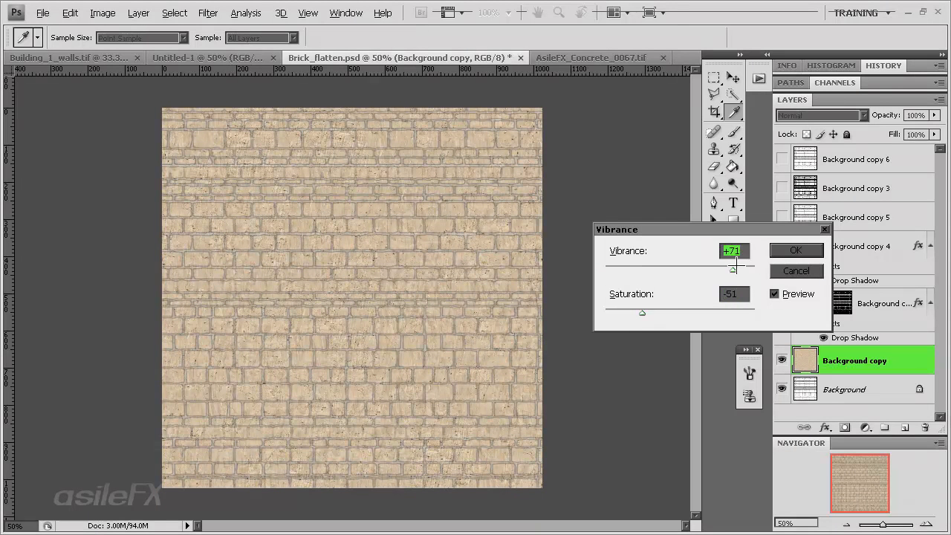
drag(667, 314, 647, 311)
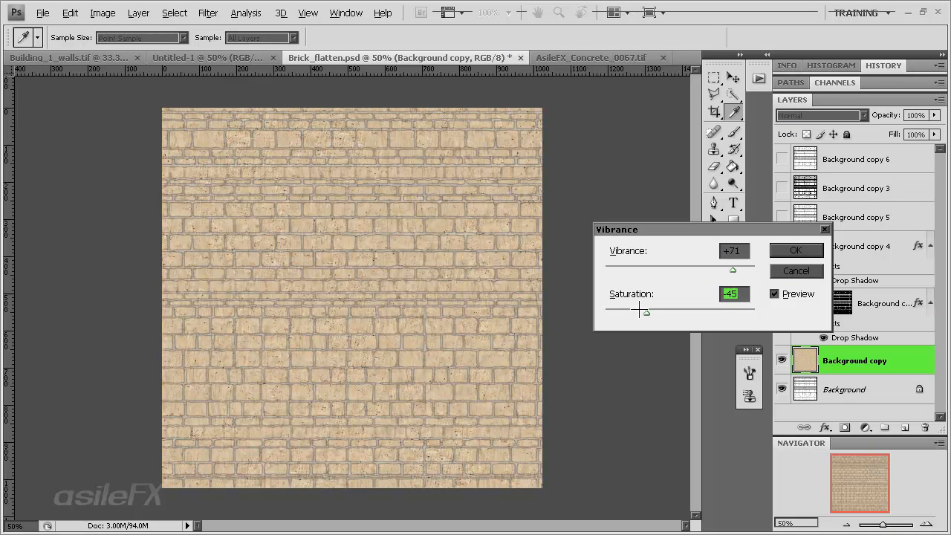
drag(646, 312, 644, 312)
mouse_move(644, 312)
mouse_down()
mouse_move(668, 312)
mouse_move(647, 313)
mouse_up()
Mute the colour of Background copy by applying Vibrance with vibrance -57 and saturation -20
drag(733, 270, 677, 269)
drag(647, 312, 708, 312)
drag(677, 269, 626, 272)
drag(706, 313, 665, 317)
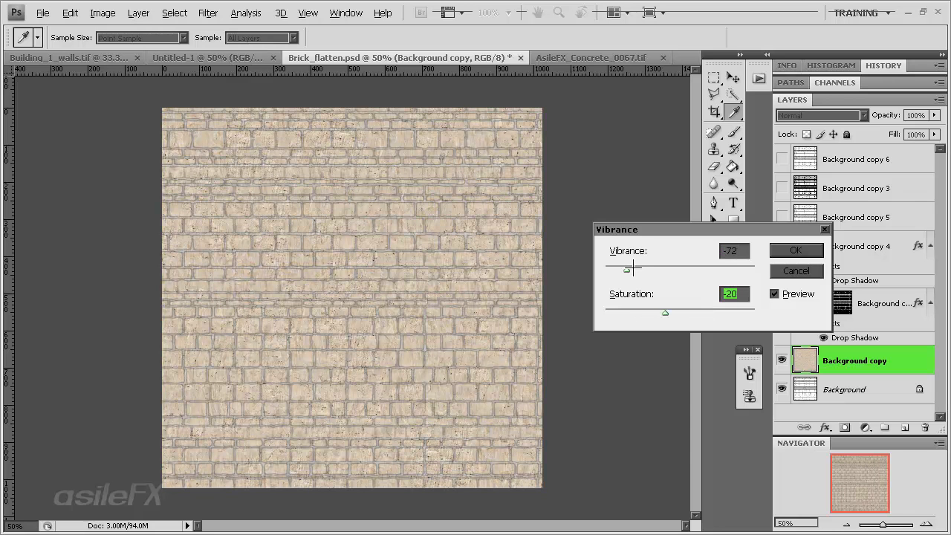
drag(629, 270, 635, 270)
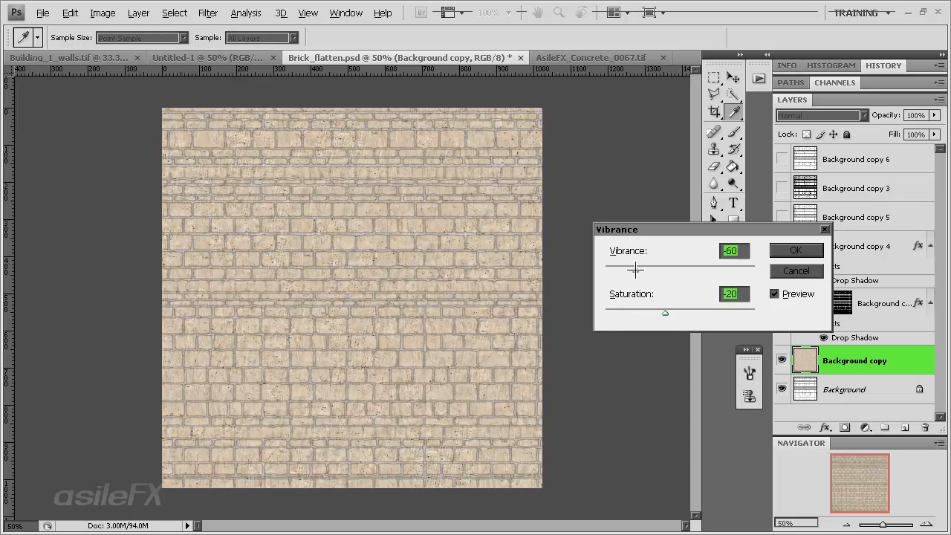
click(794, 250)
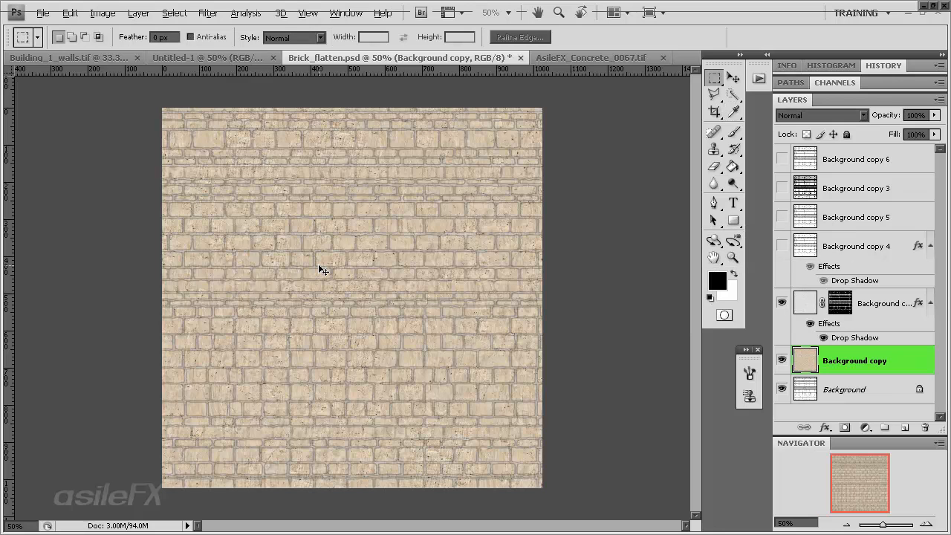
key(ctrl+u)
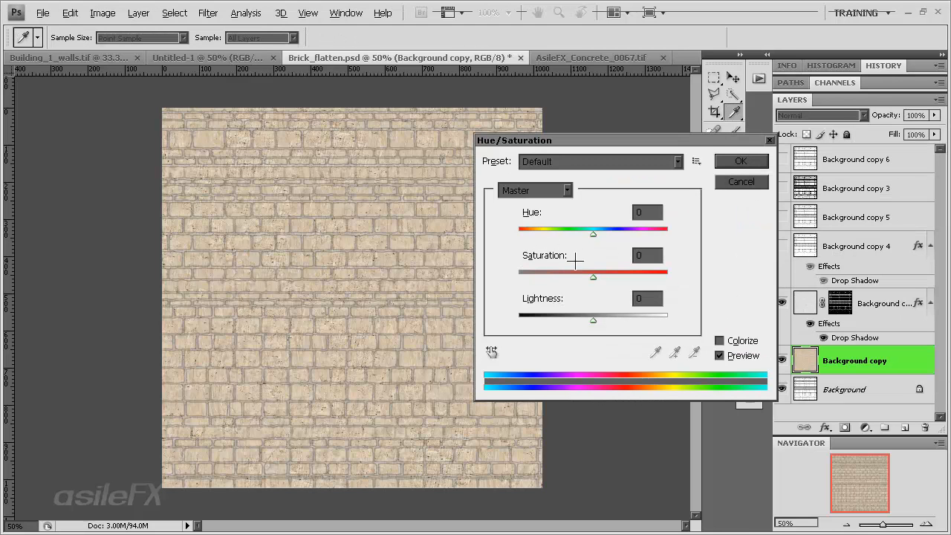
drag(593, 275, 569, 273)
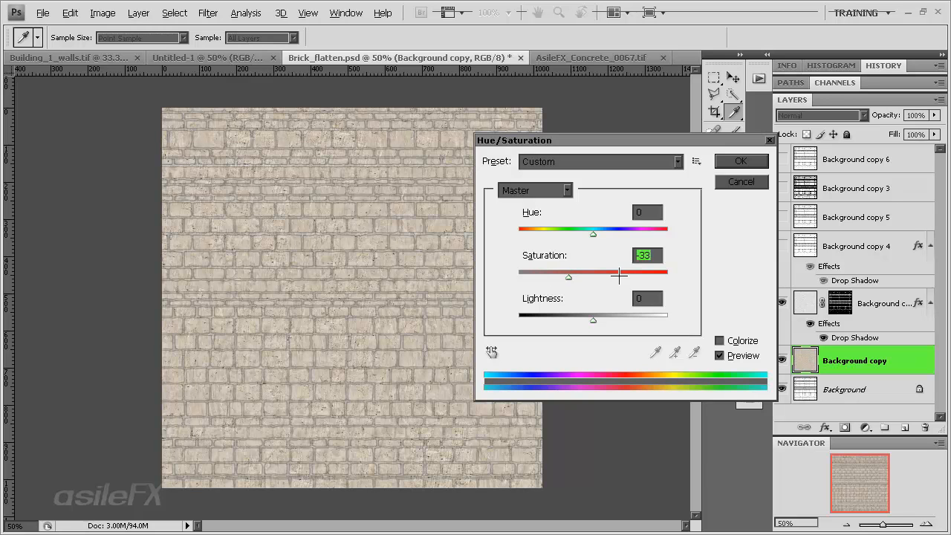
click(747, 181)
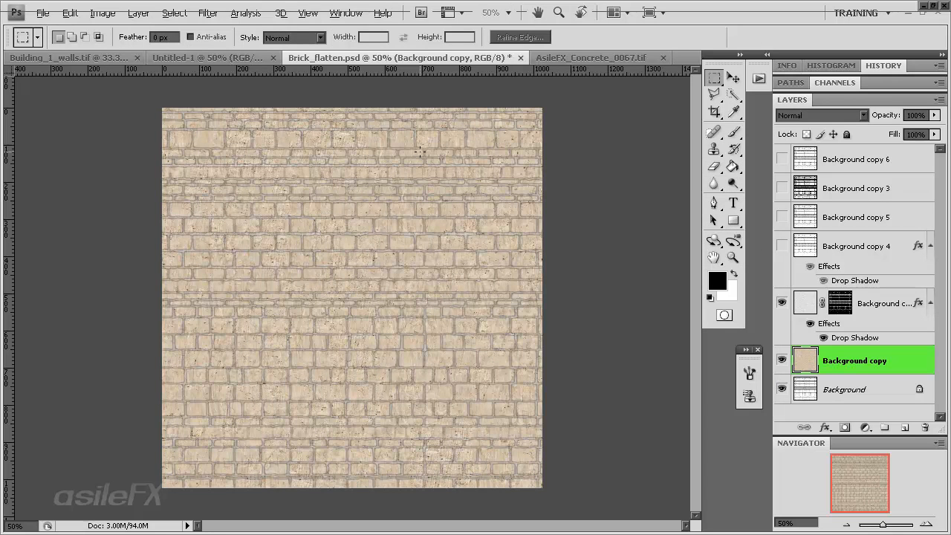
Apply the automatic Levels correction to the Background copy concrete layer
key(ctrl+l)
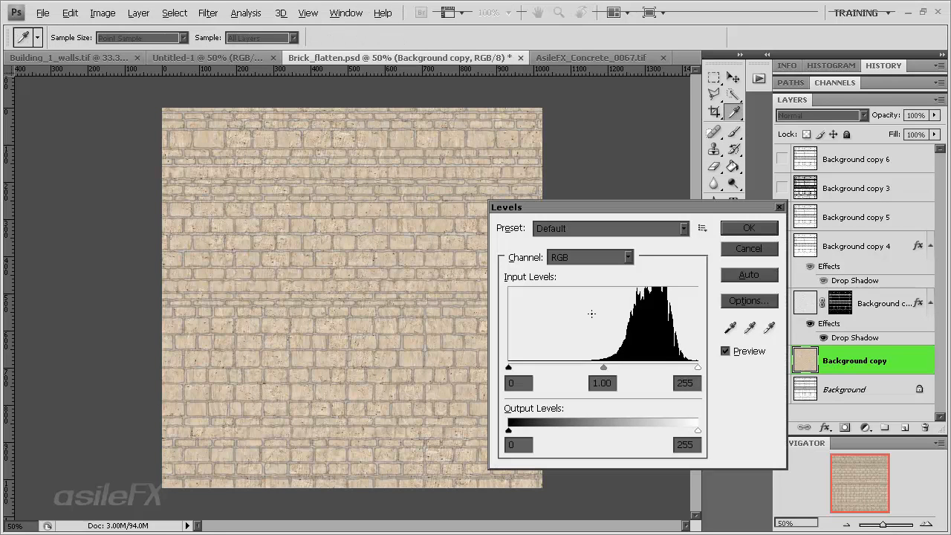
click(743, 276)
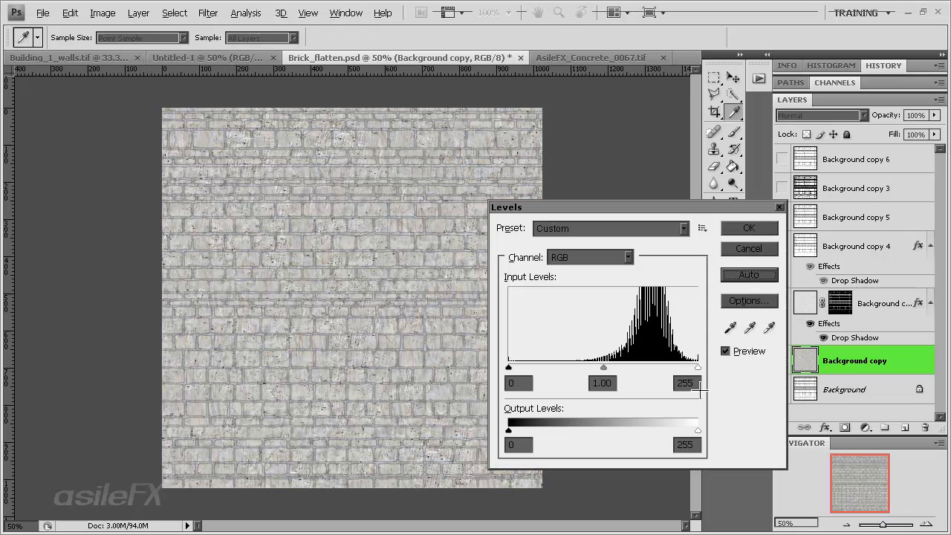
click(750, 227)
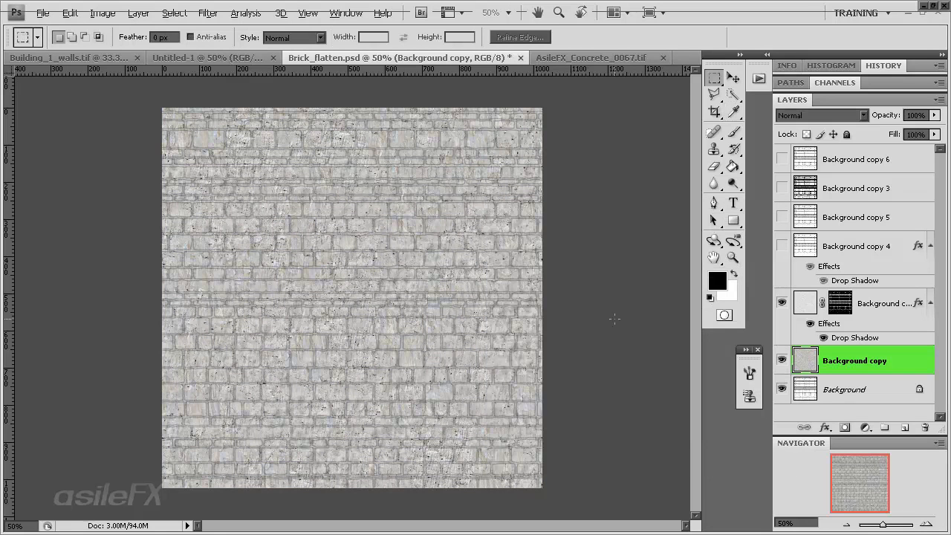
key(ctrl+1)
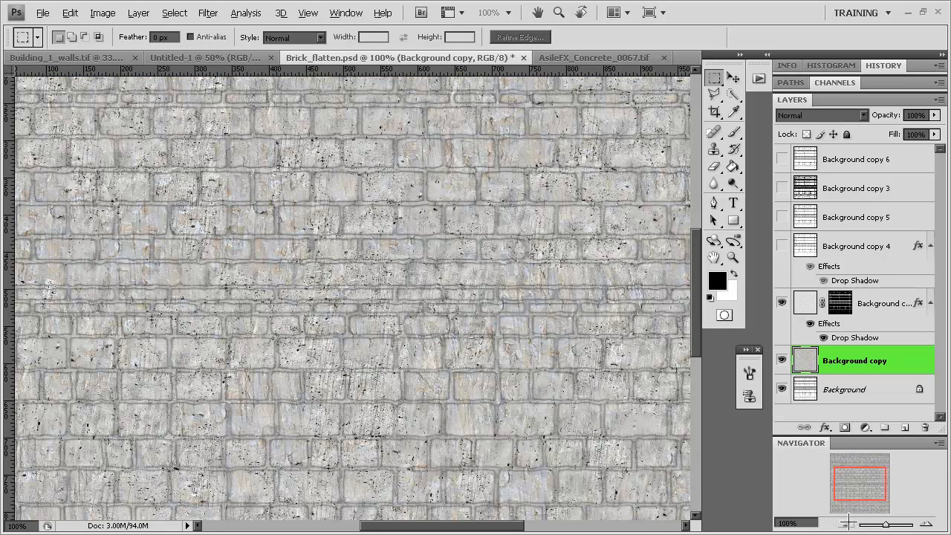
click(846, 524)
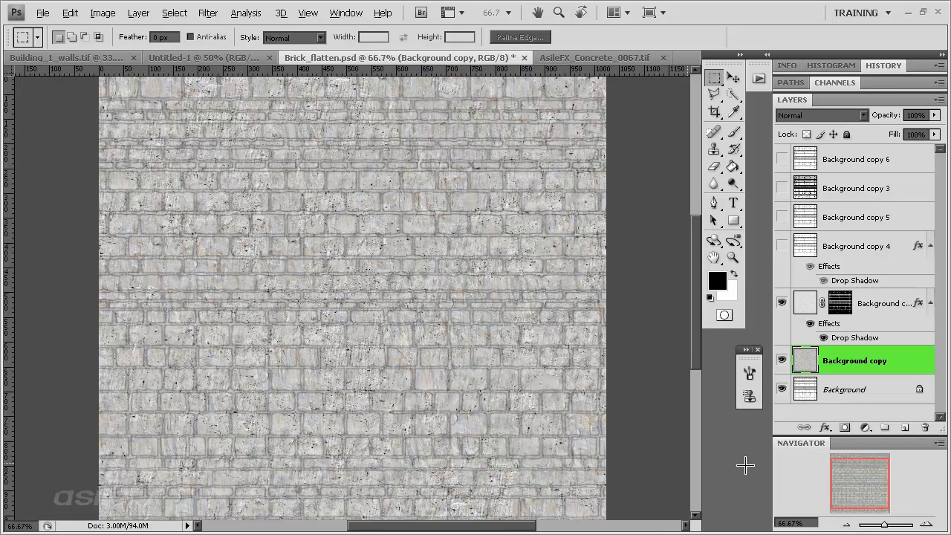
click(845, 524)
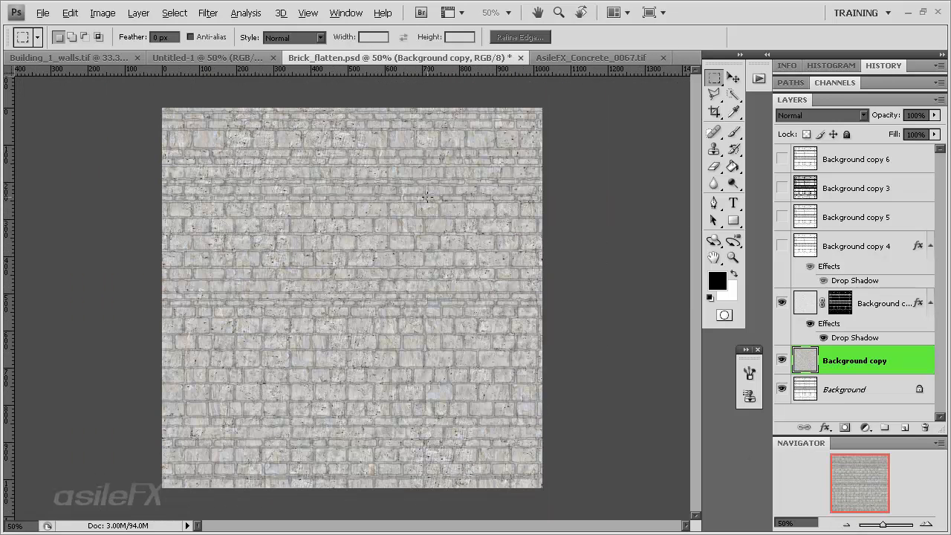